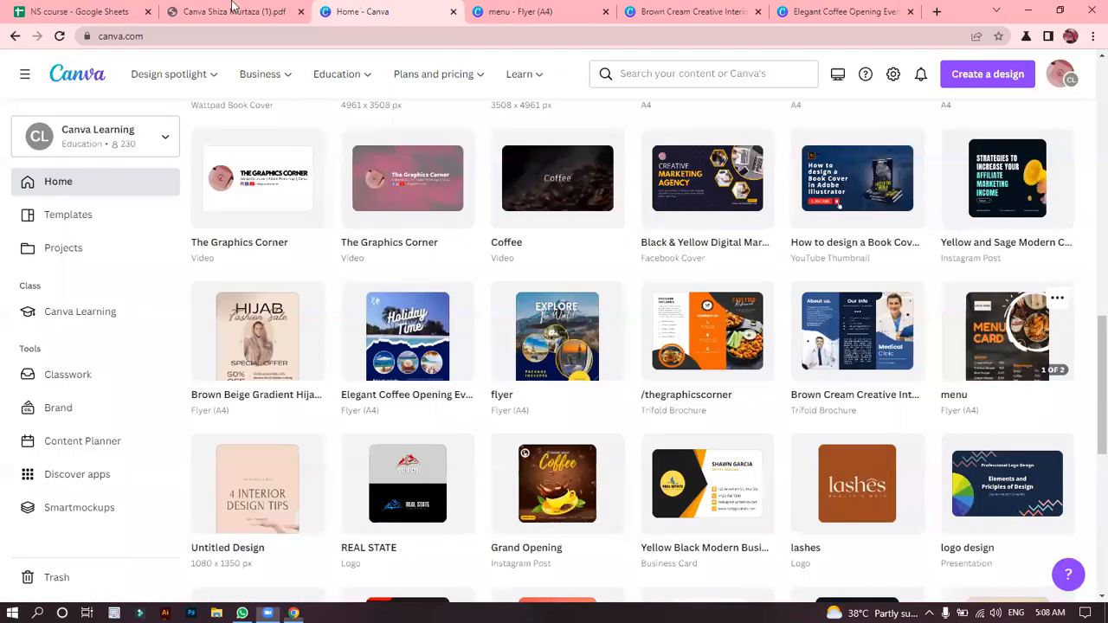
Review the weekly class and assignment schedule in the course outline PDF.
click(234, 11)
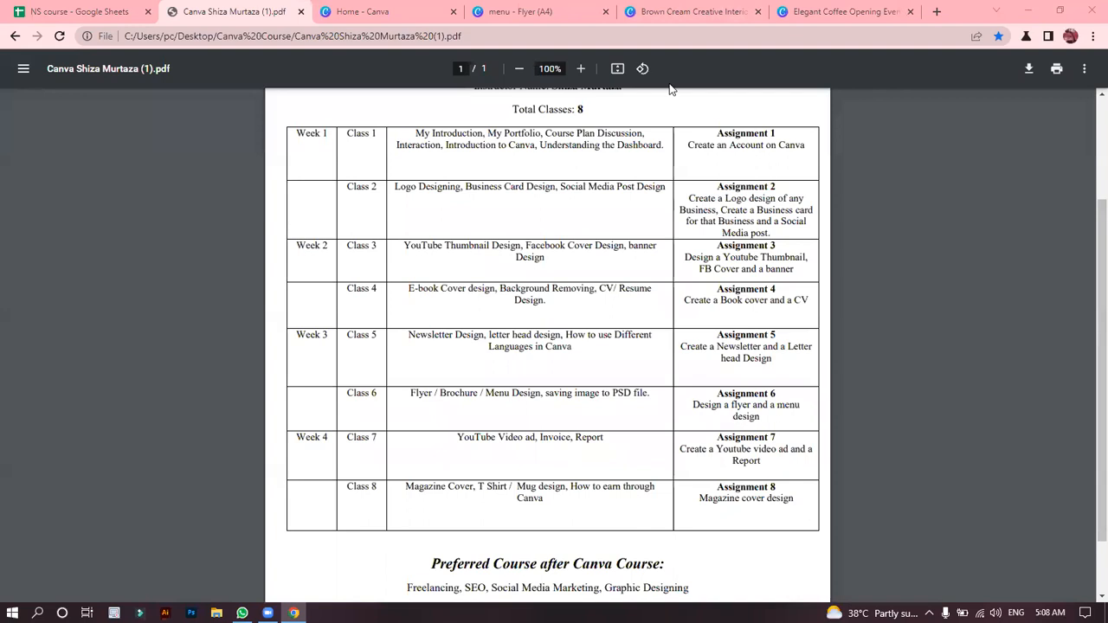
scroll(658, 372, down, 1)
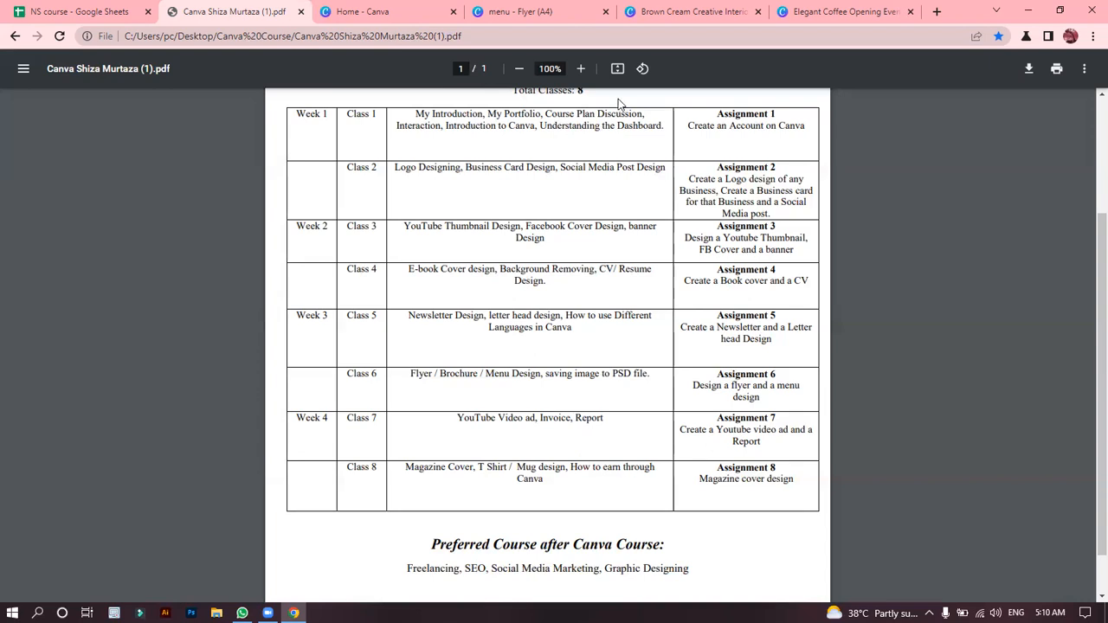
Switch back to Canva and view the open menu card and Holiday Time flyer designs.
click(371, 10)
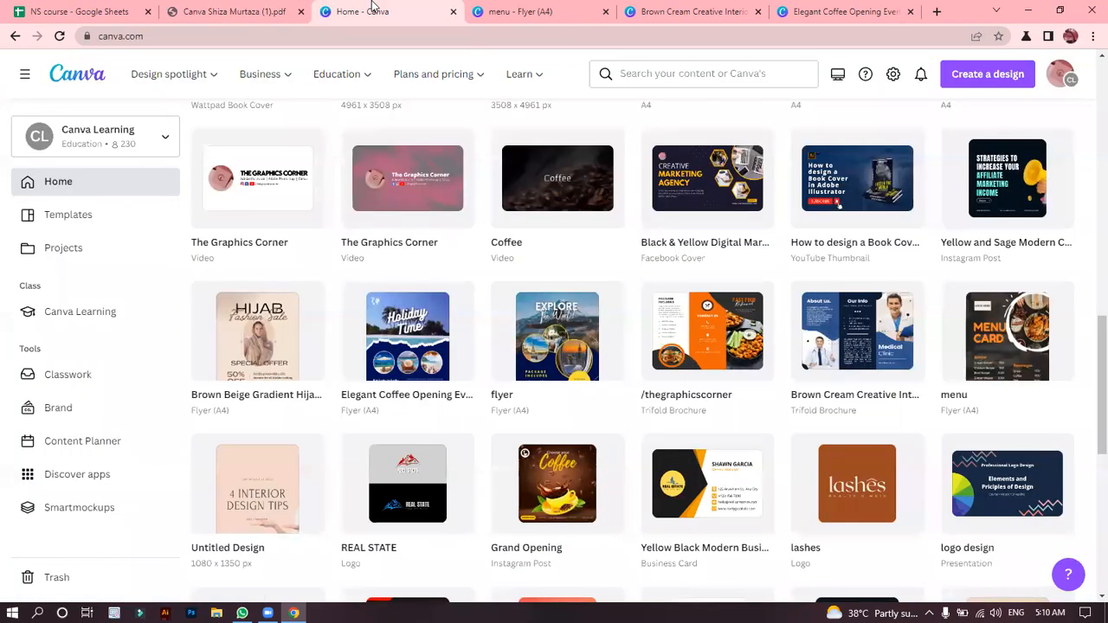
drag(1101, 405, 1088, 117)
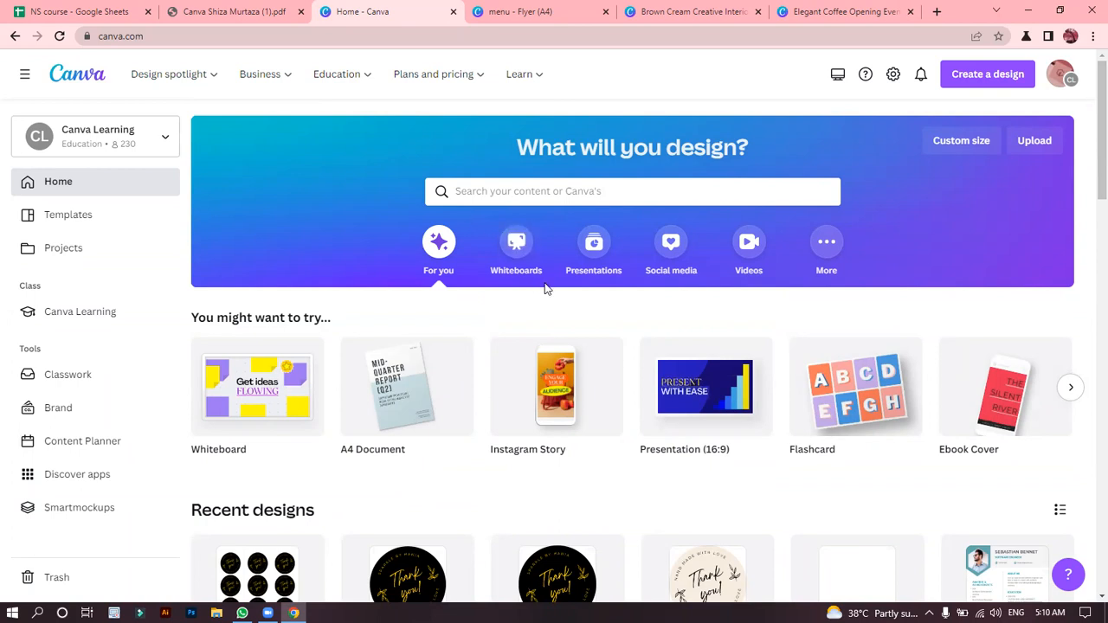
click(528, 11)
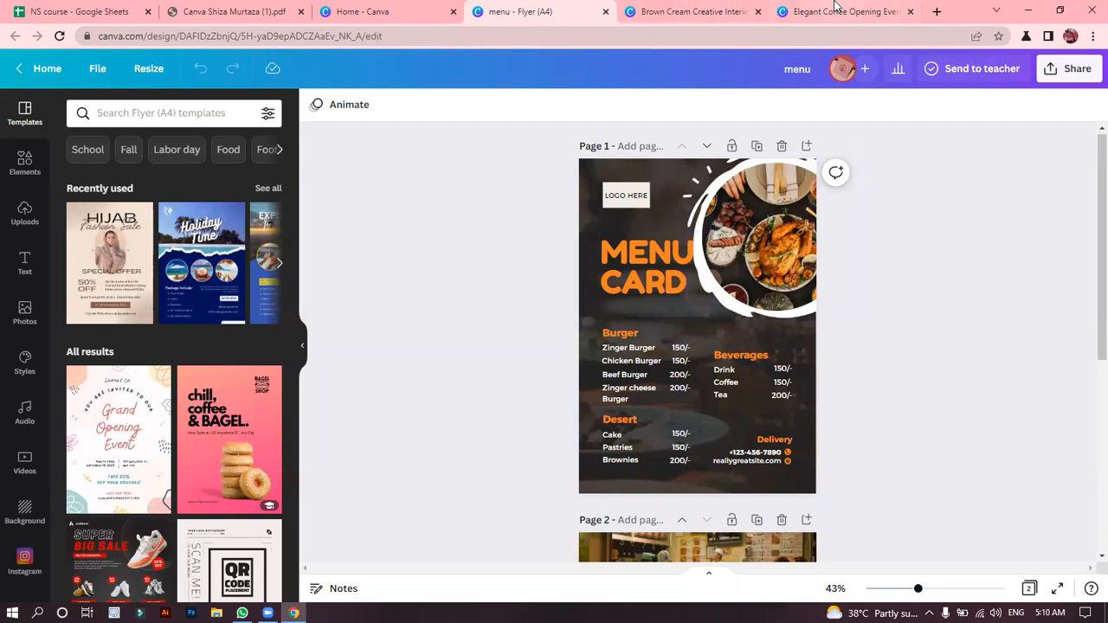
click(836, 11)
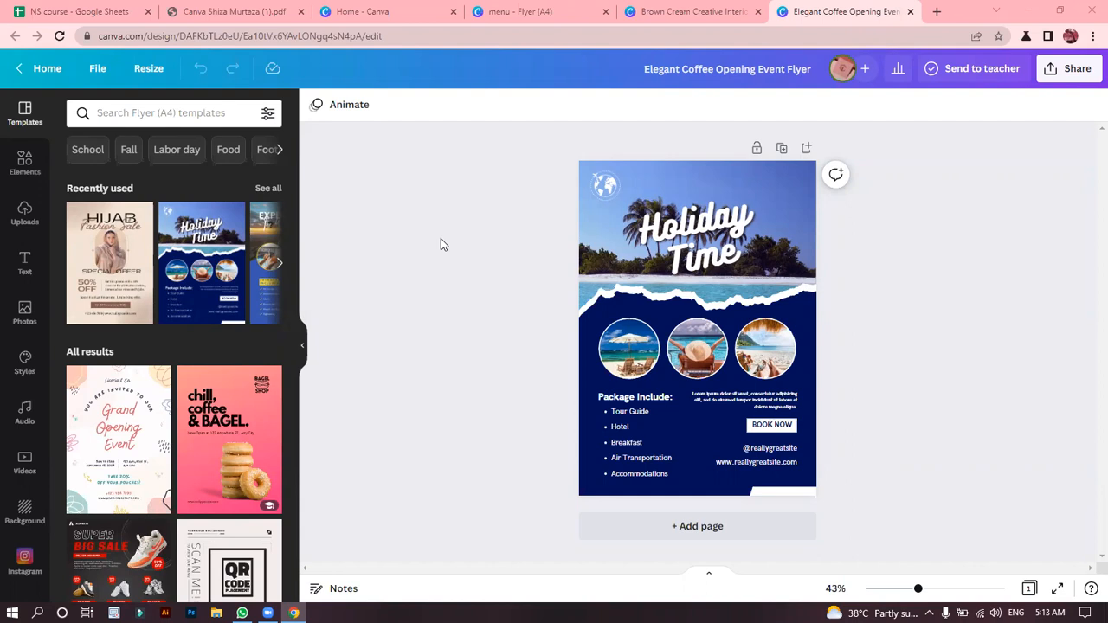
Set the Holiday Time flyer's download options to PDF Print with the CMYK color profile, and close them without downloading.
click(96, 74)
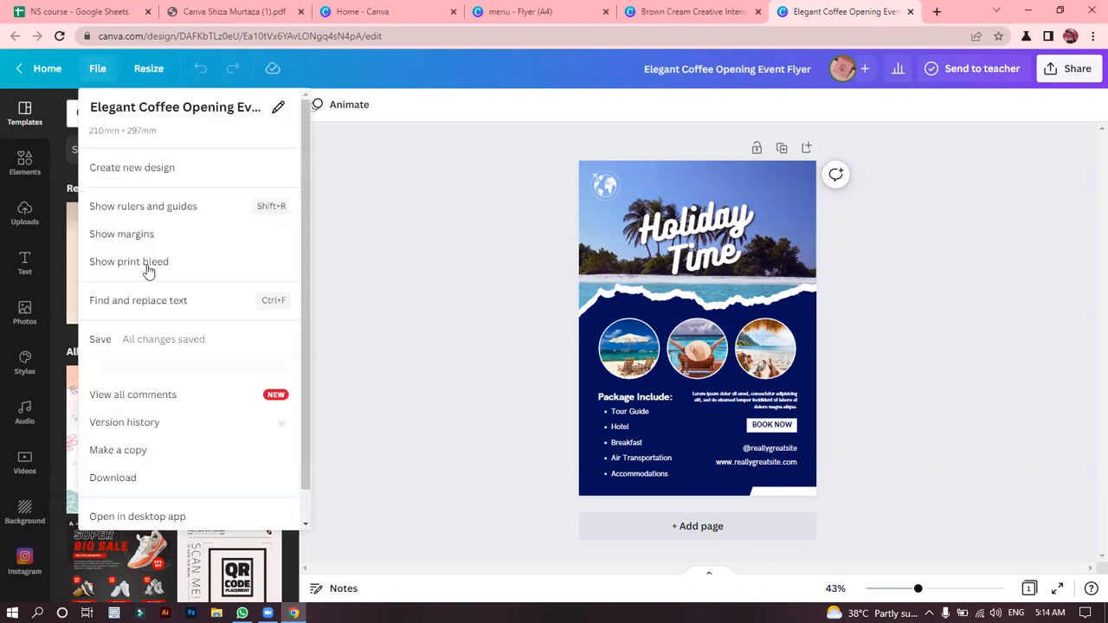
click(113, 481)
click(1030, 177)
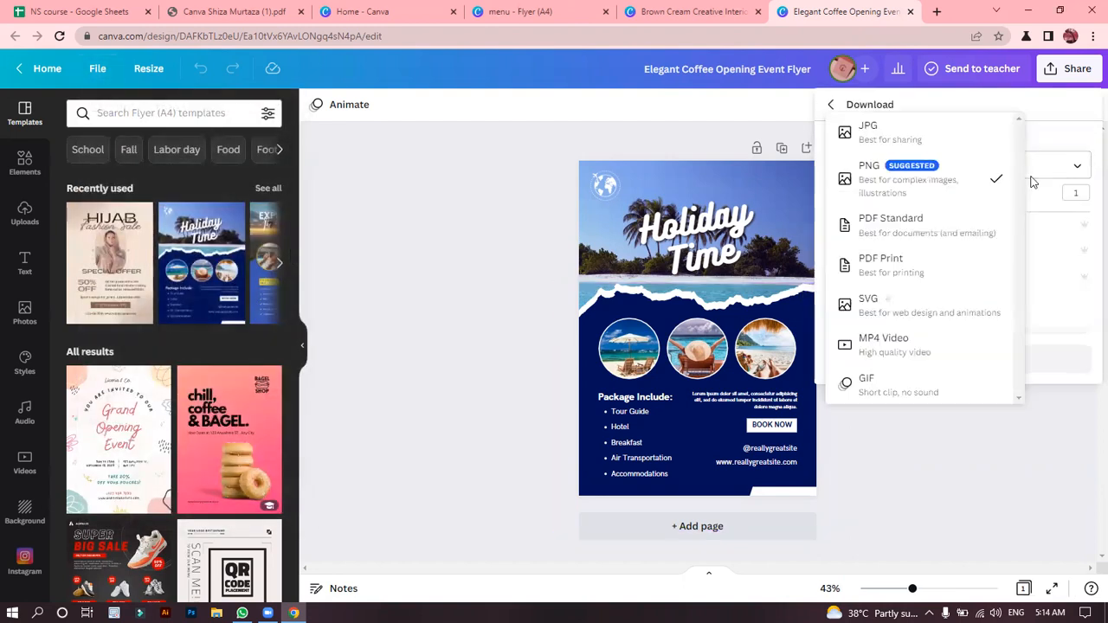
click(880, 258)
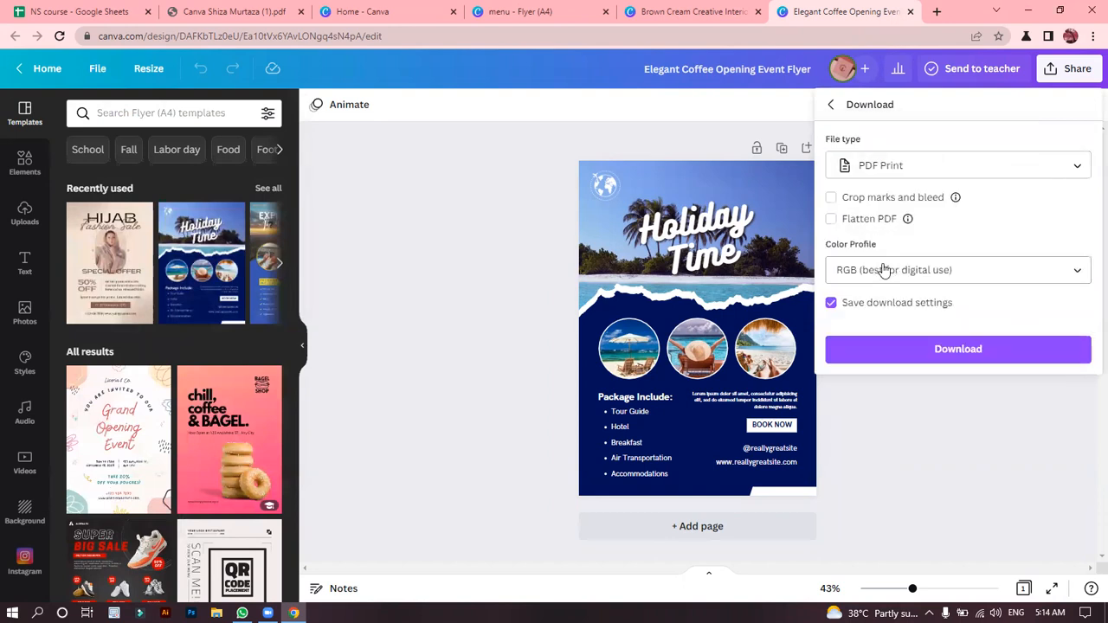
click(862, 270)
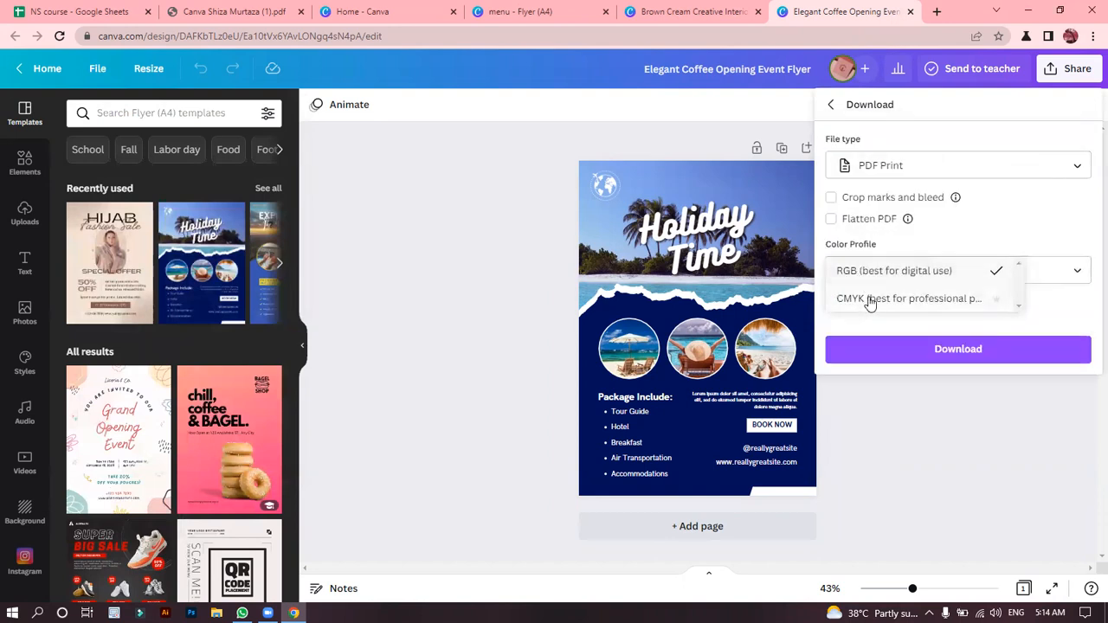
click(870, 300)
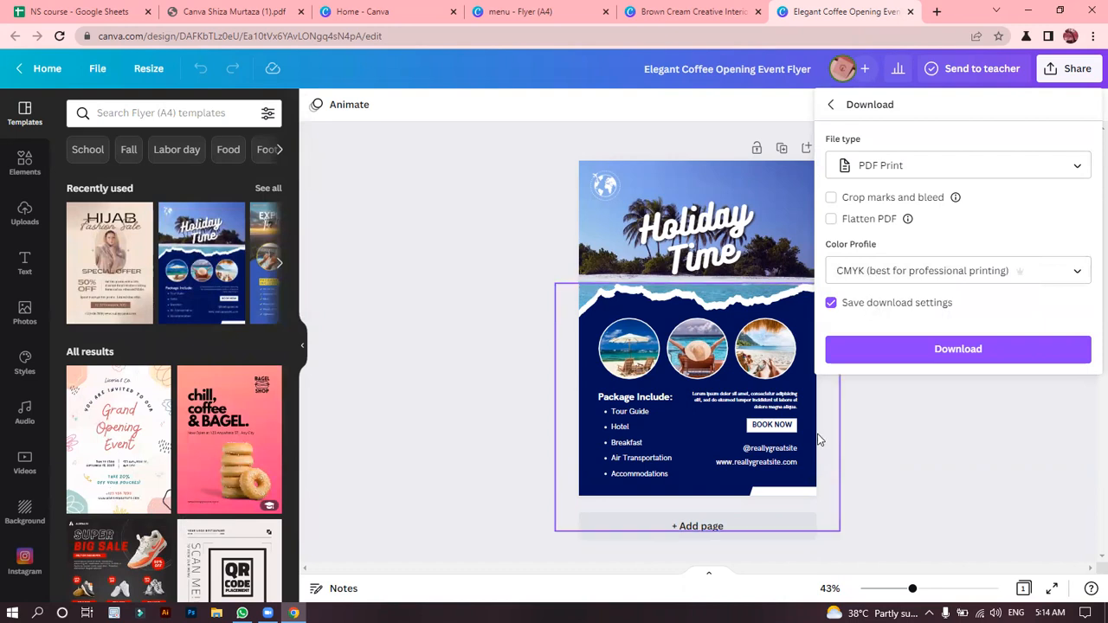
click(830, 412)
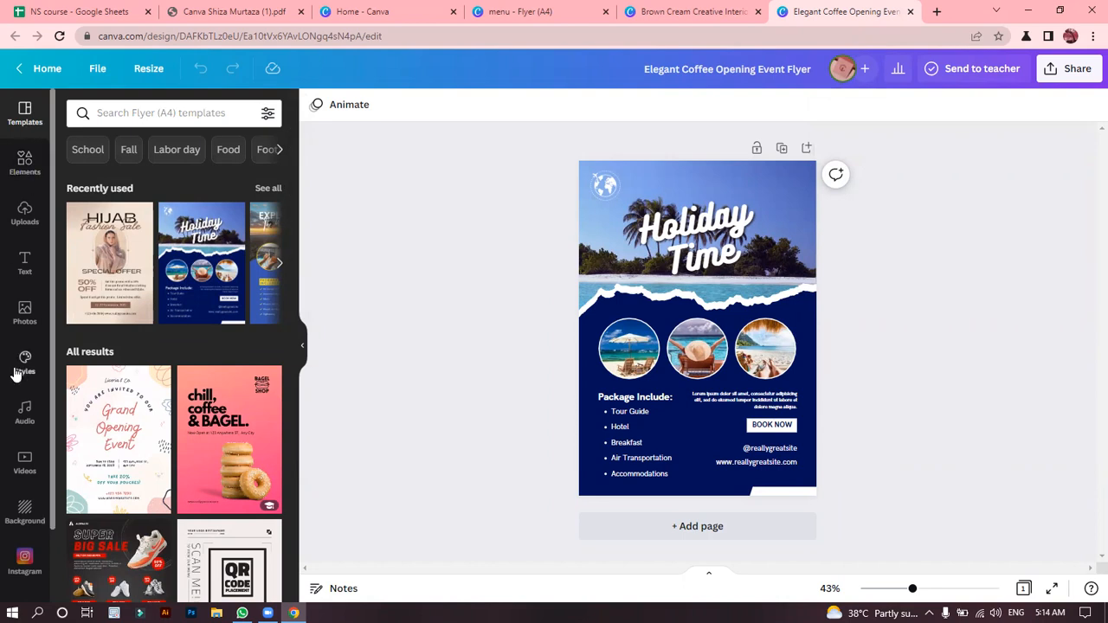
Look over the additional Canva apps and the uploaded images available for the flyer.
scroll(53, 485, down, 2)
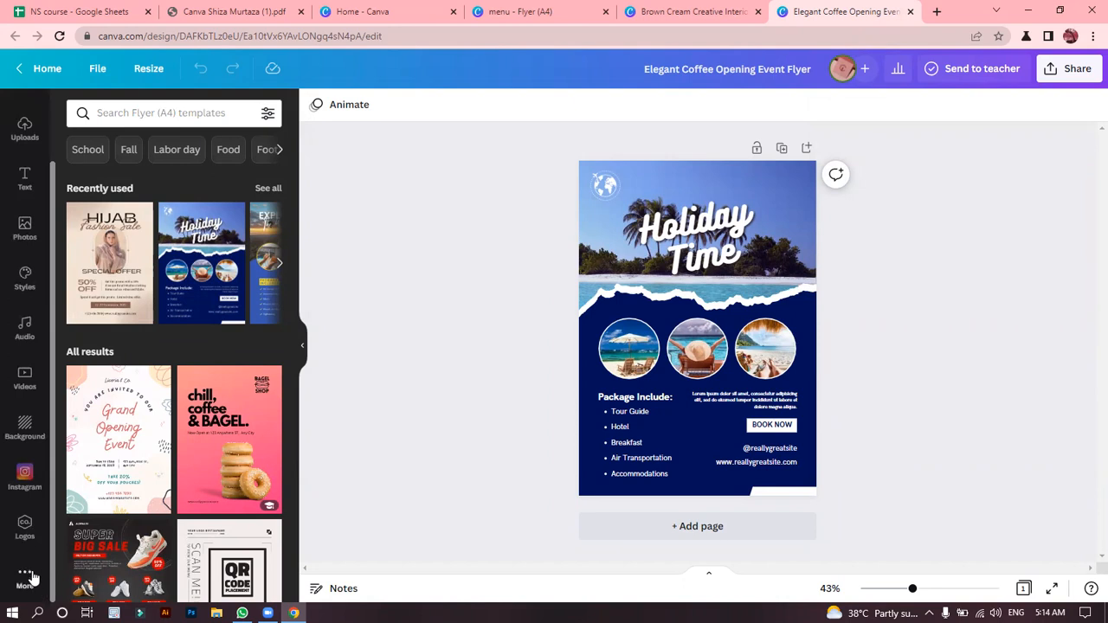
click(26, 587)
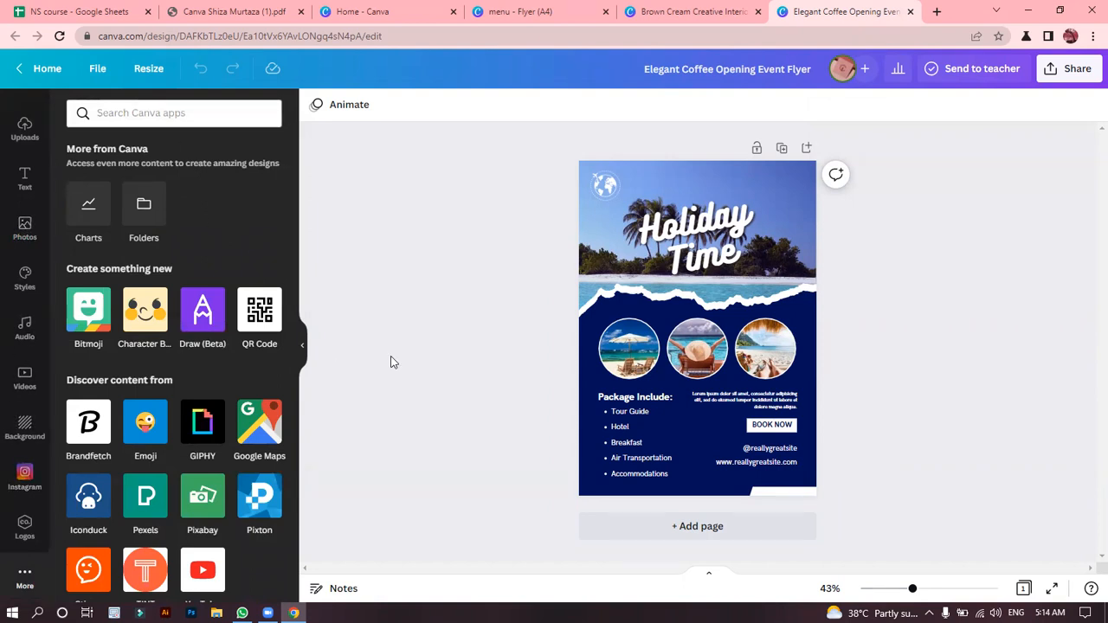
click(23, 131)
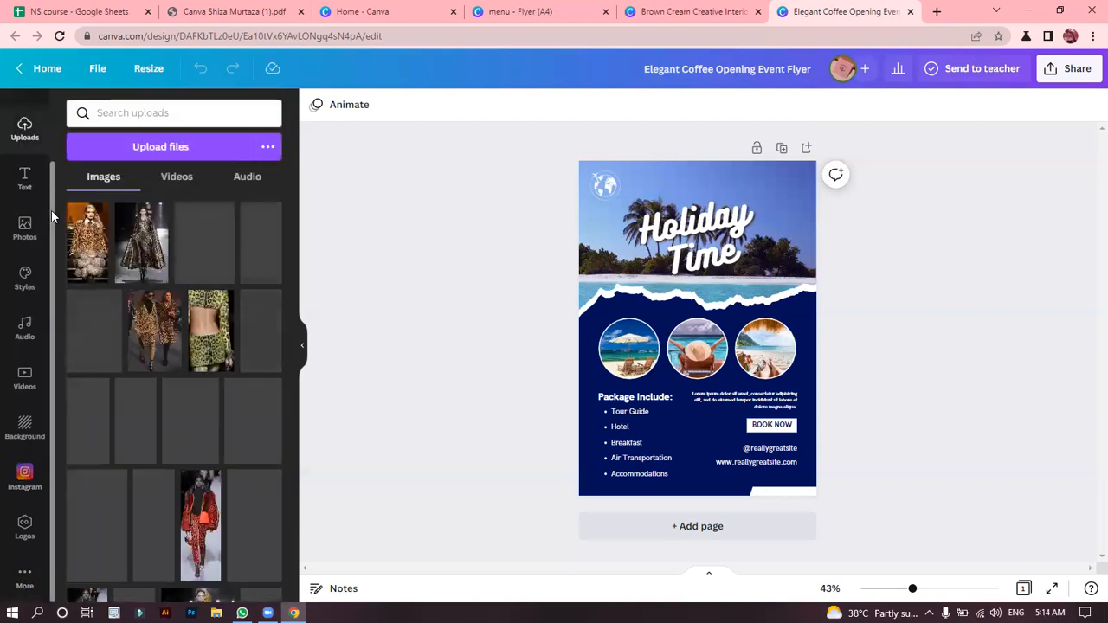
scroll(30, 156, up, 2)
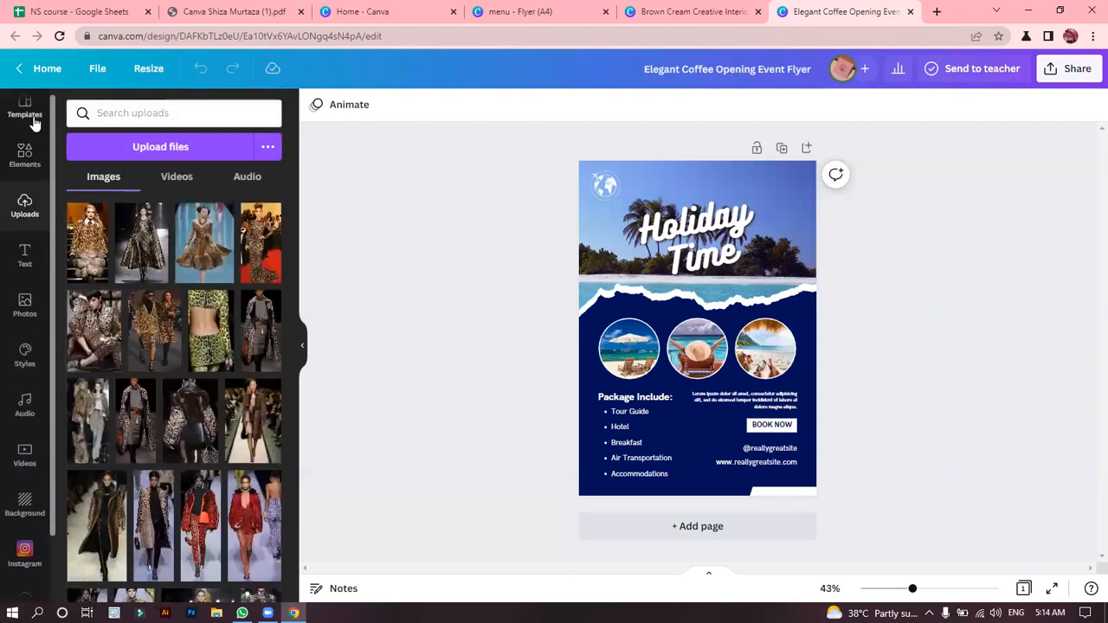
Browse the Flyer (A4) templates for layout ideas.
click(33, 116)
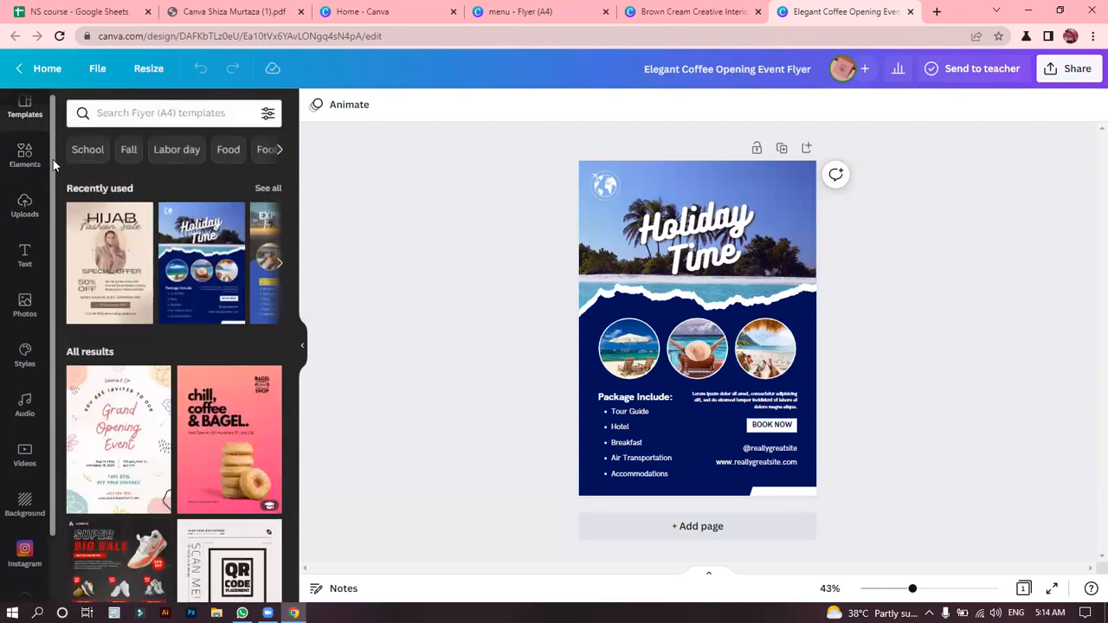
scroll(52, 159, up, 1)
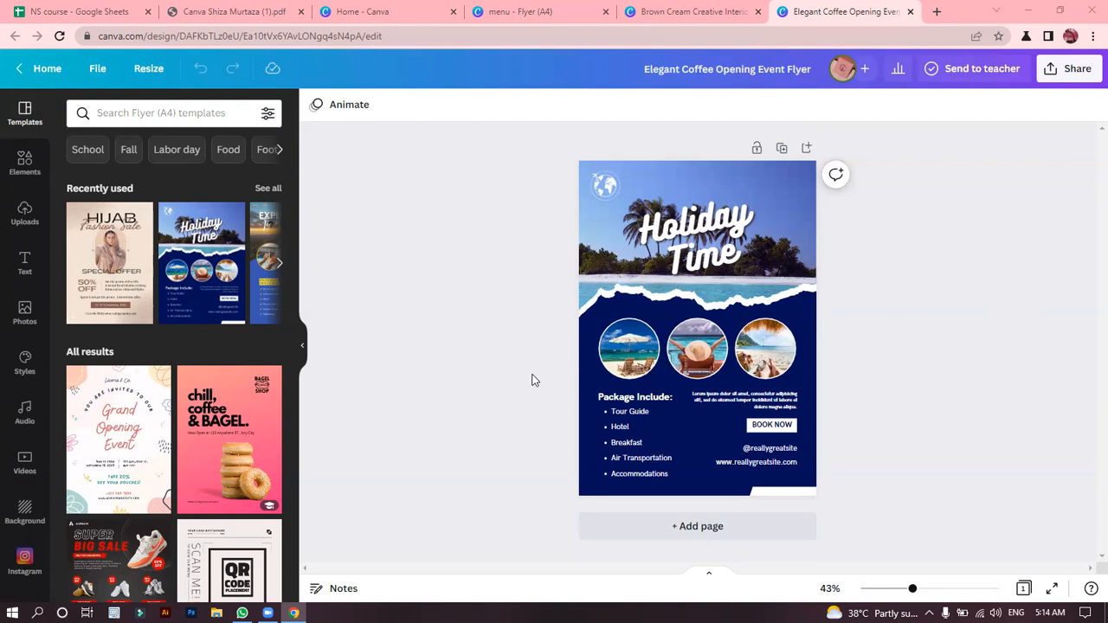
drag(295, 197, 290, 355)
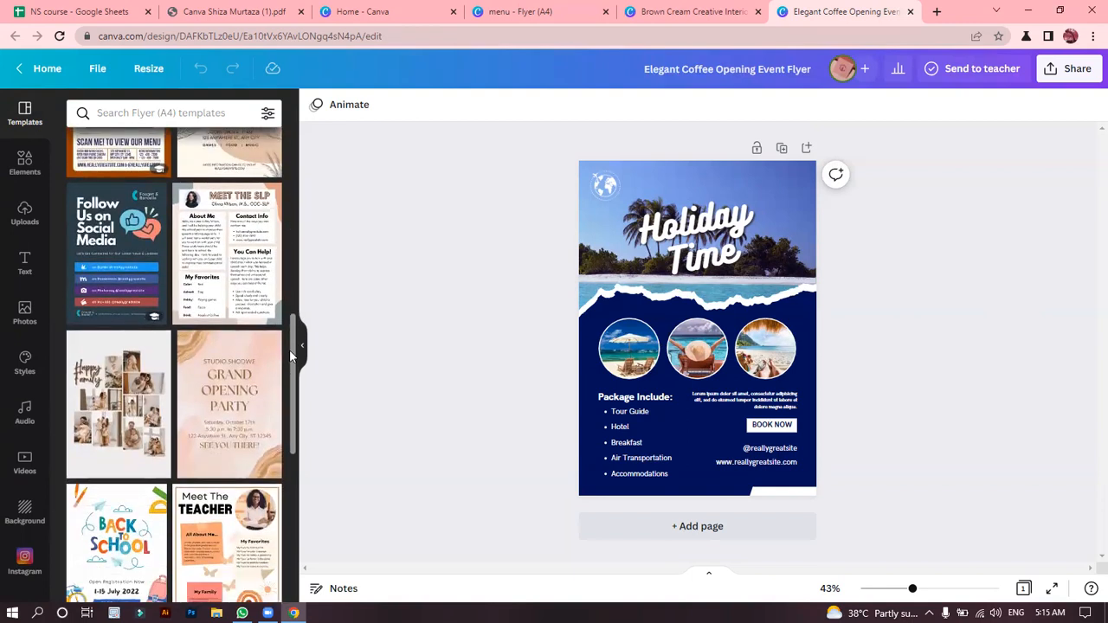
drag(296, 355, 292, 437)
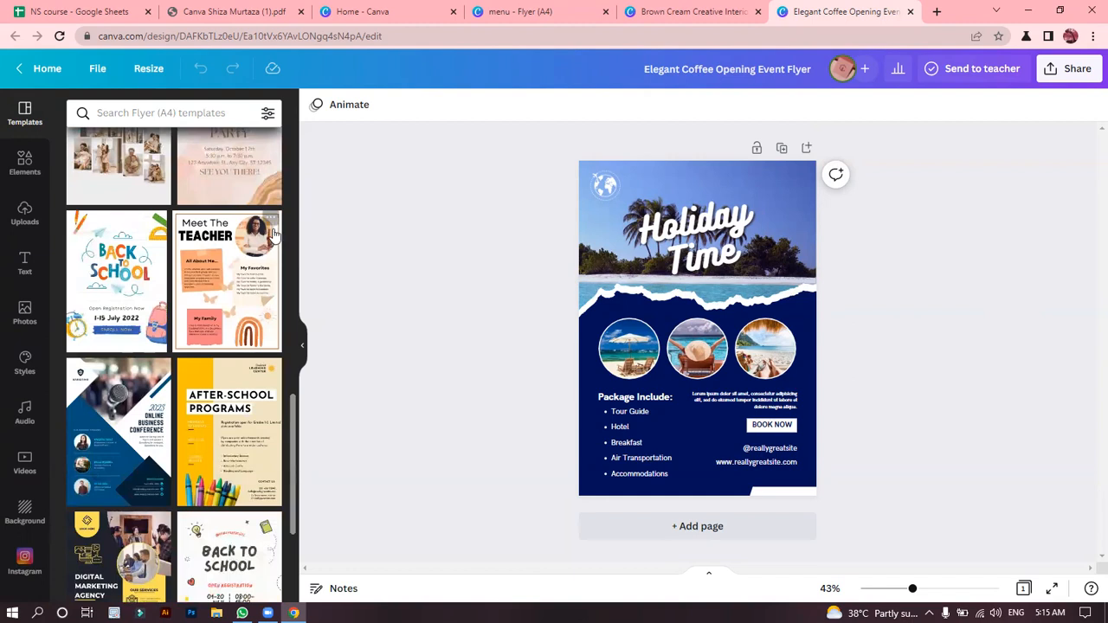
drag(293, 413, 279, 519)
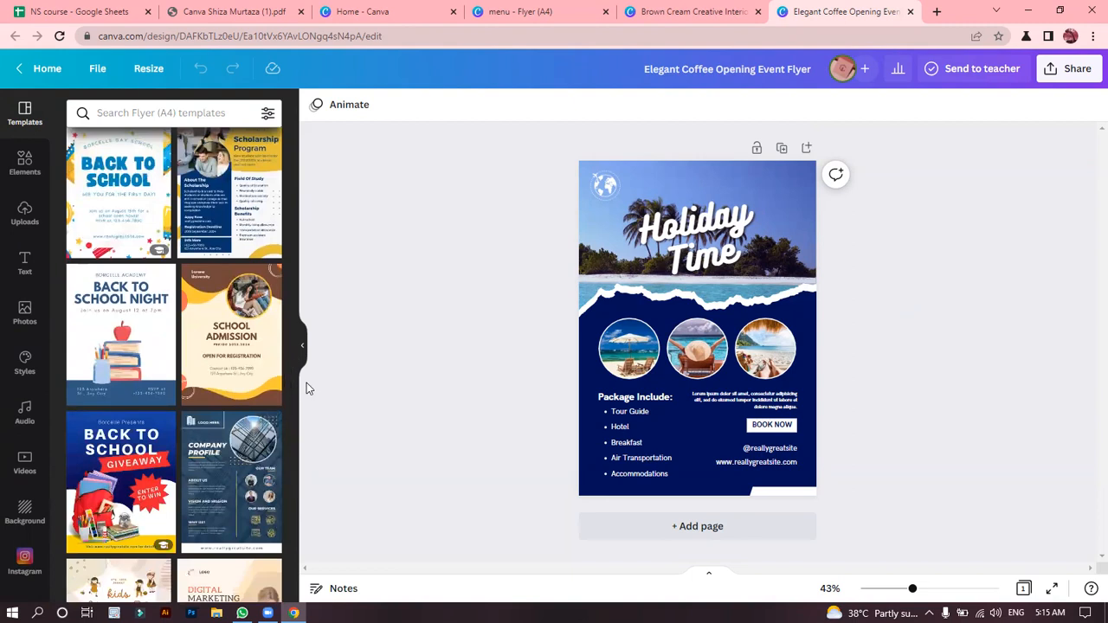
drag(293, 390, 295, 473)
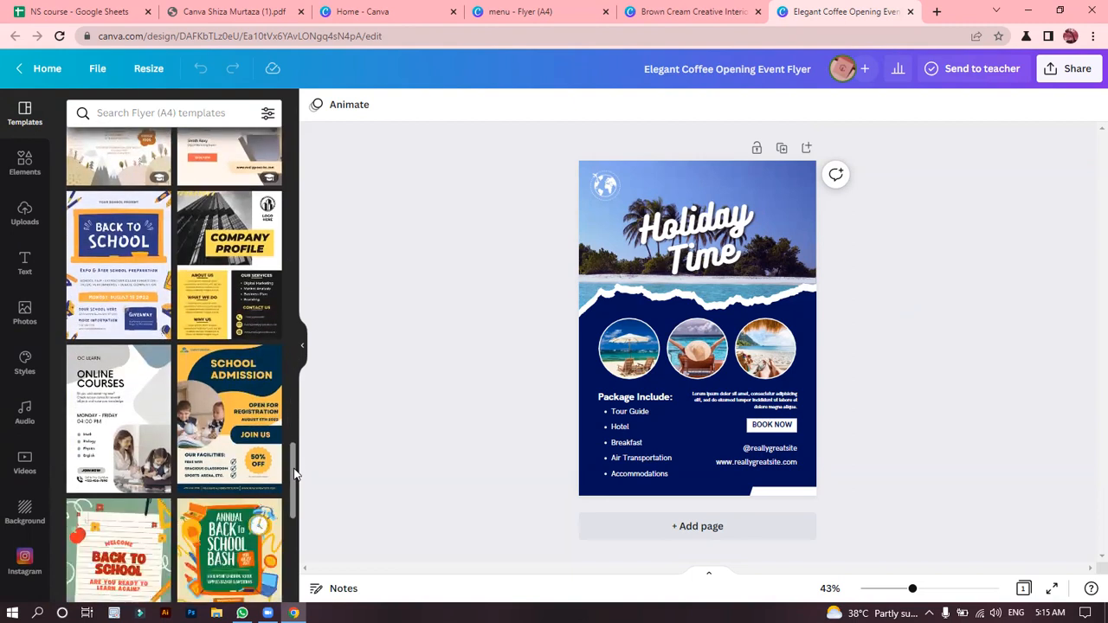
scroll(294, 473, down, 2)
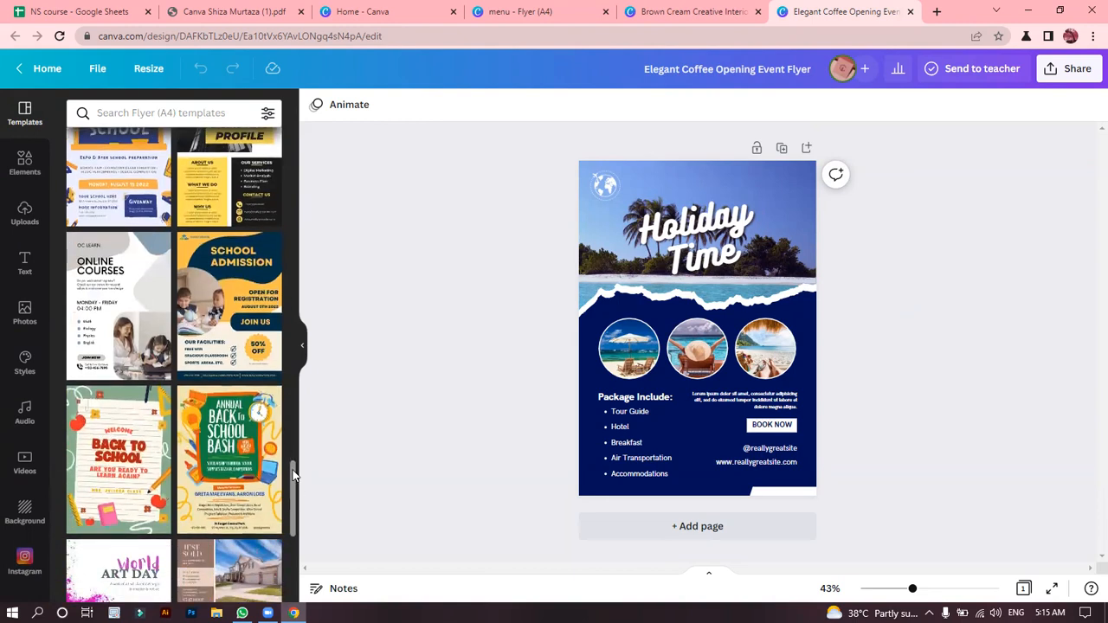
scroll(292, 474, down, 5)
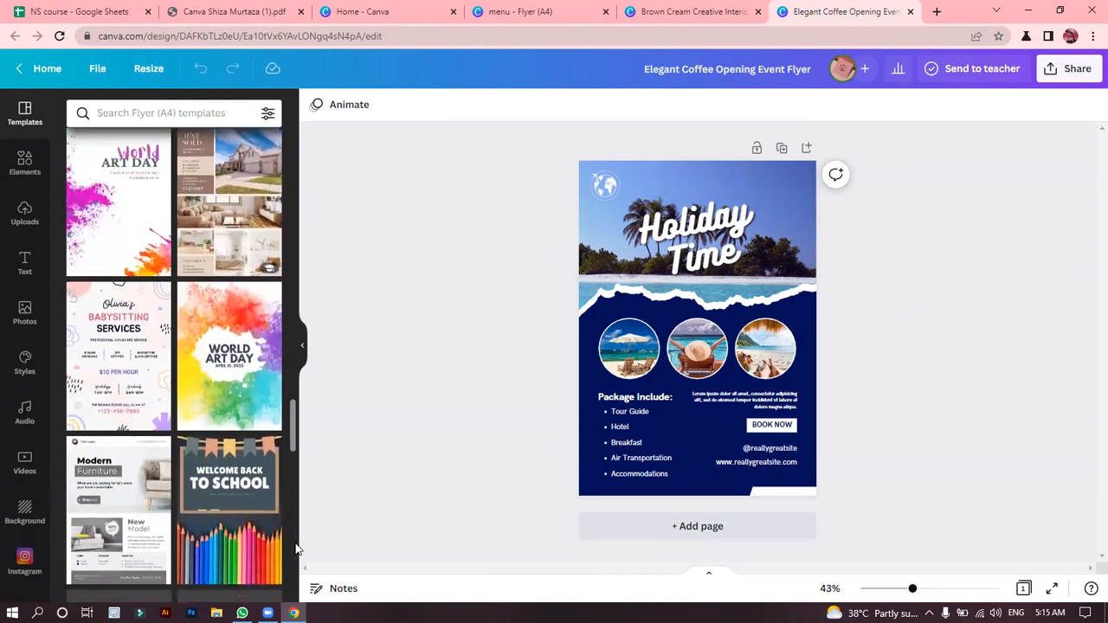
scroll(295, 553, down, 2)
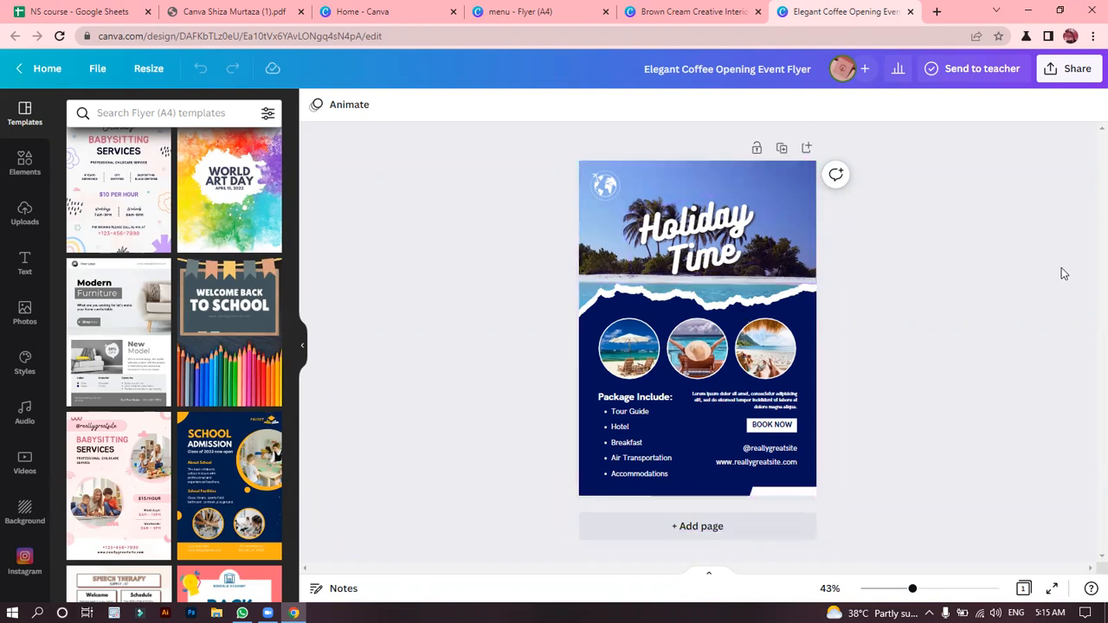
Add a second page below the Holiday Time page of the flyer.
click(717, 534)
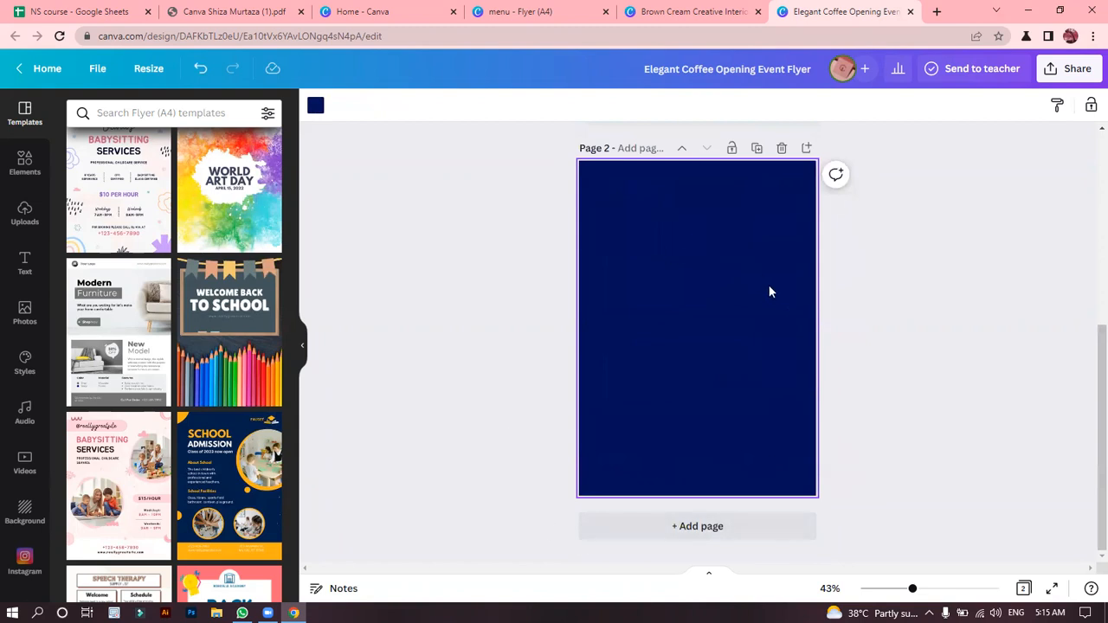
drag(1088, 387, 1088, 152)
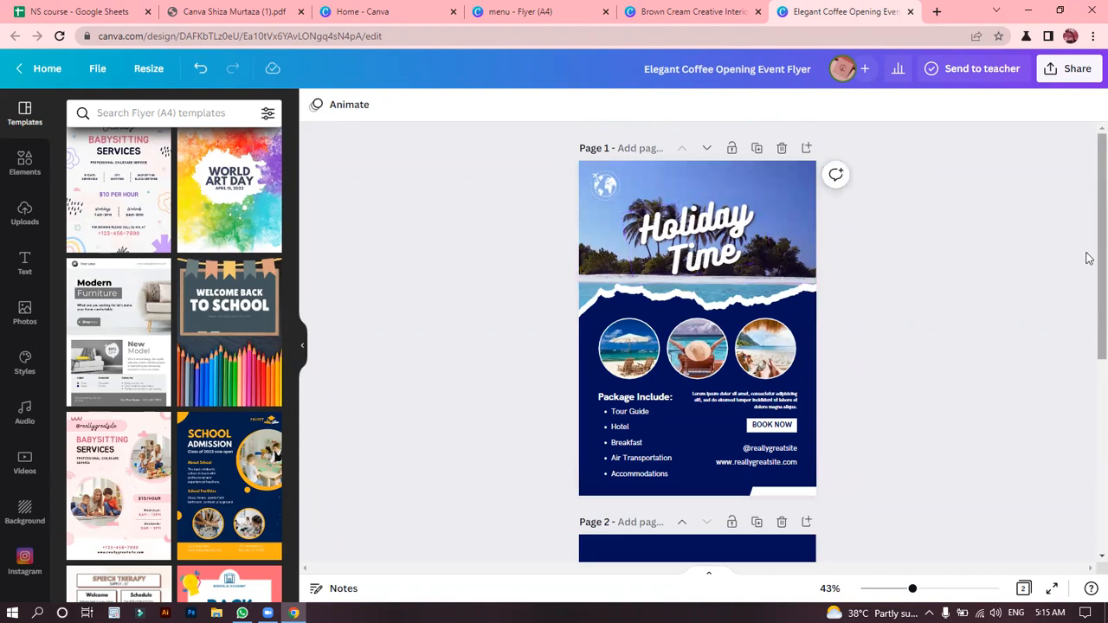
scroll(1088, 257, down, 4)
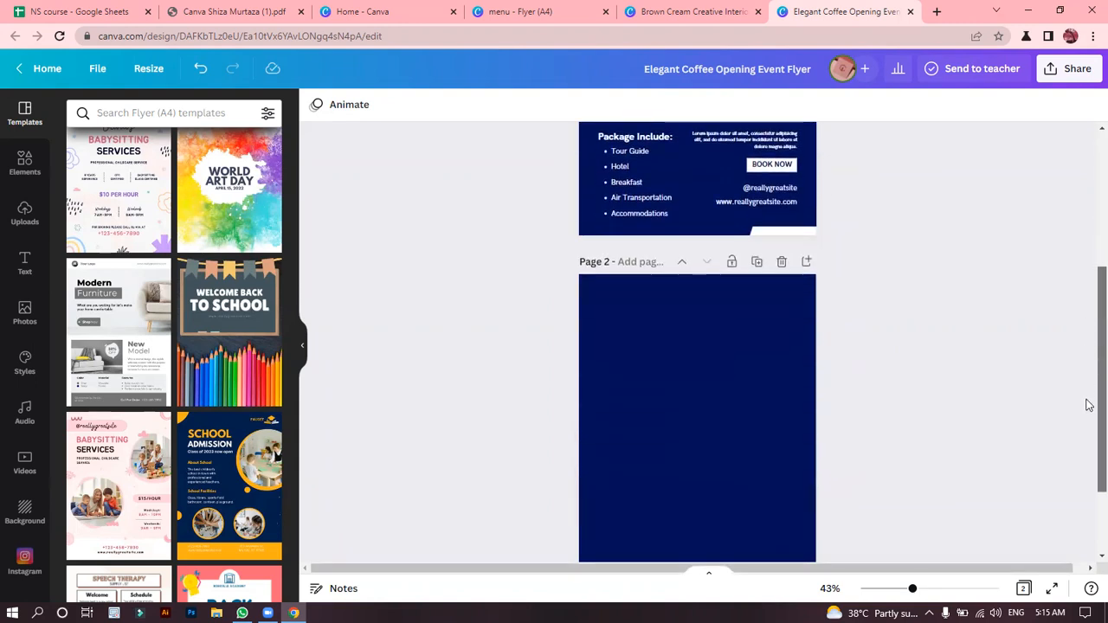
scroll(1087, 381, down, 2)
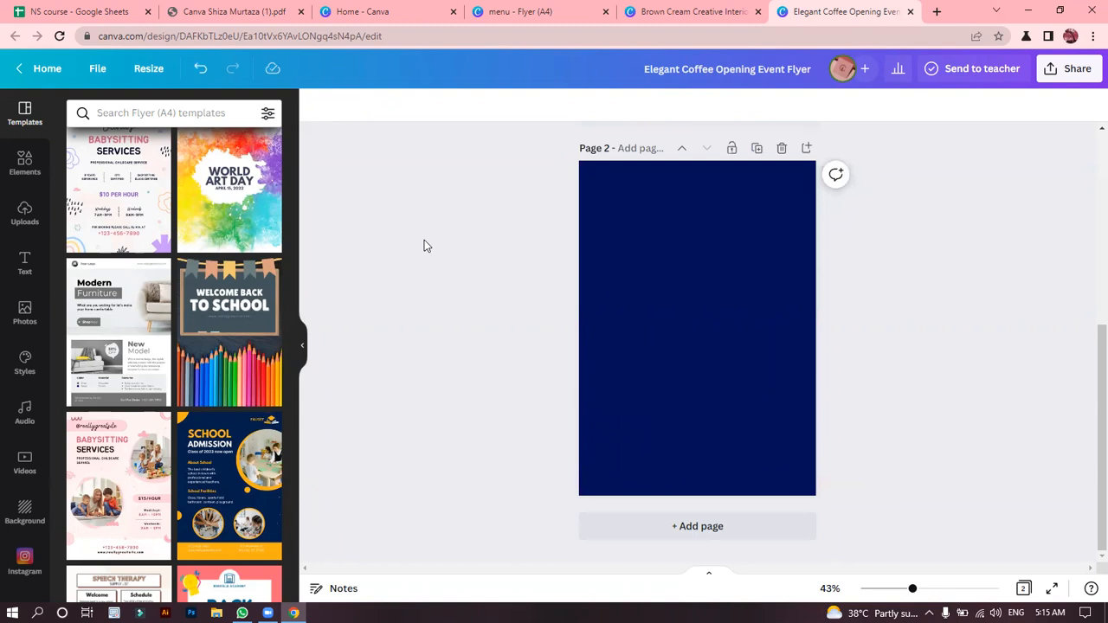
Search the elements for "summer camp" and limit the results to photos.
click(19, 173)
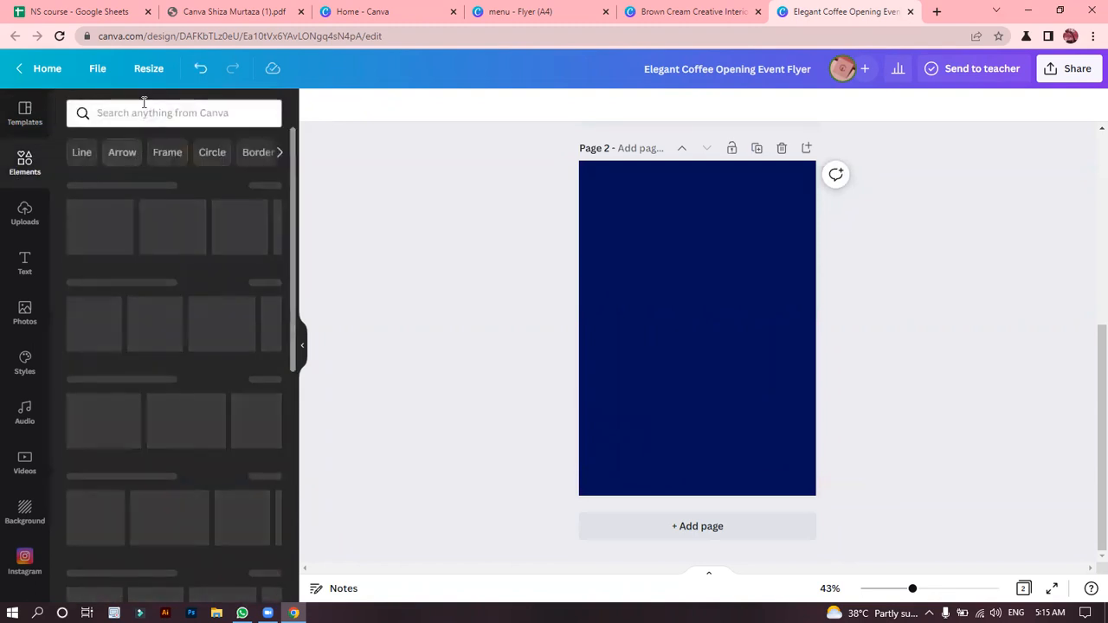
click(145, 113)
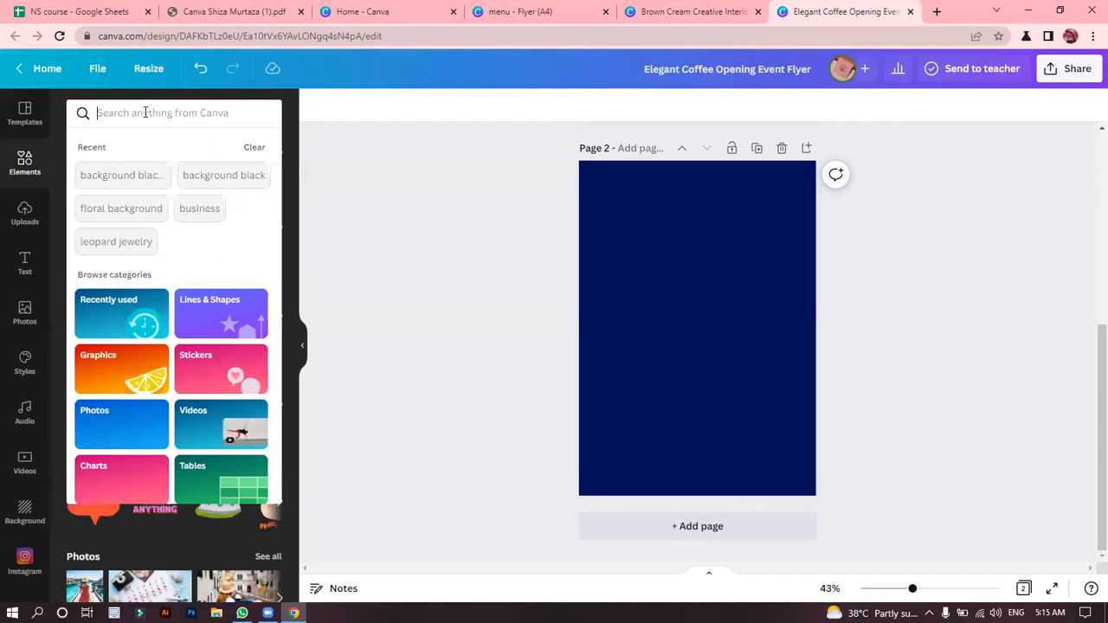
text(summe)
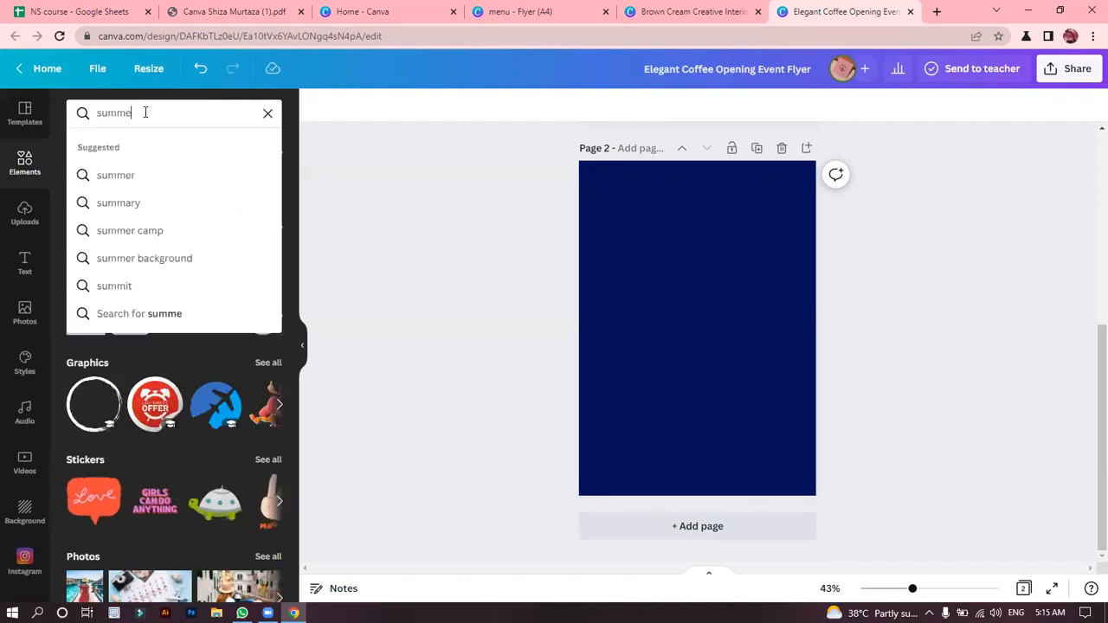
text(r camp)
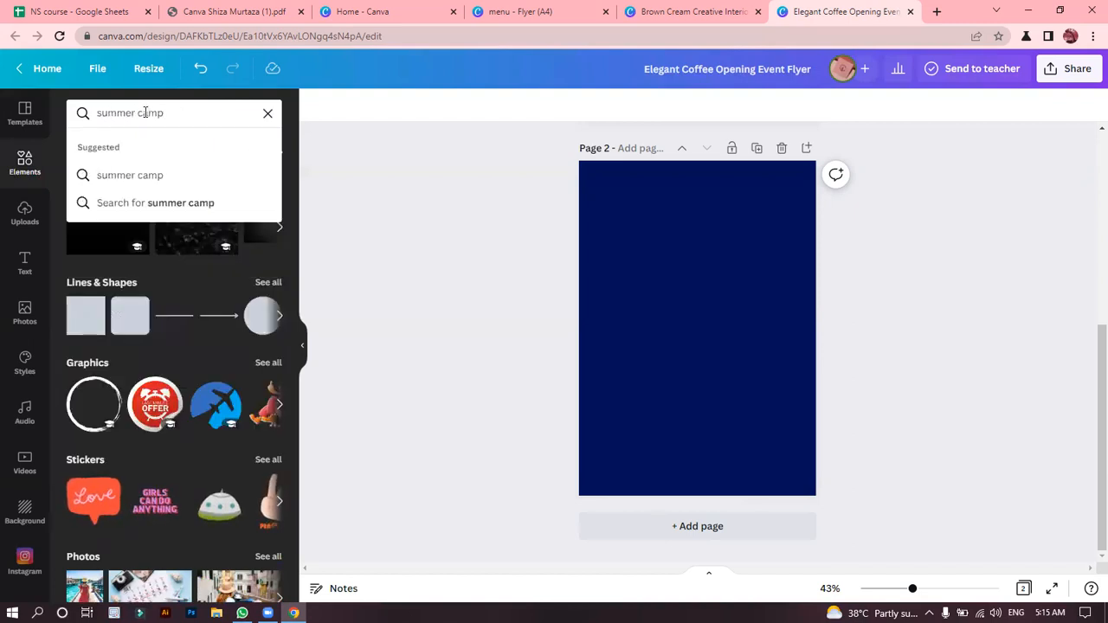
key(Return)
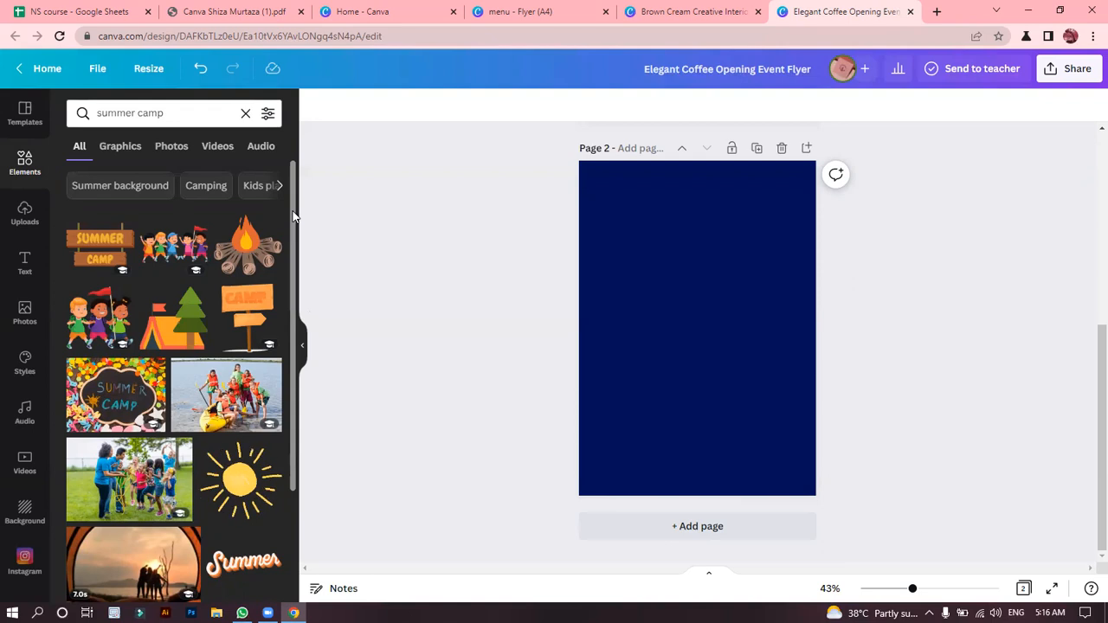
click(165, 146)
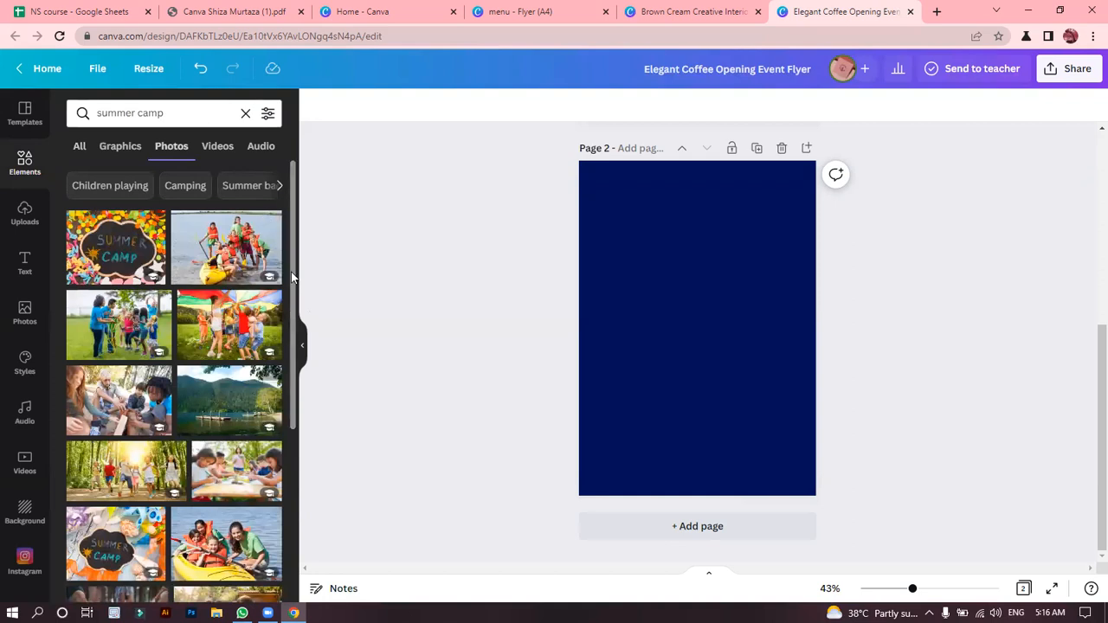
Add the photo of children in an orange tent to page 2 and fit it to the full width along the page's top edge.
drag(294, 225, 289, 406)
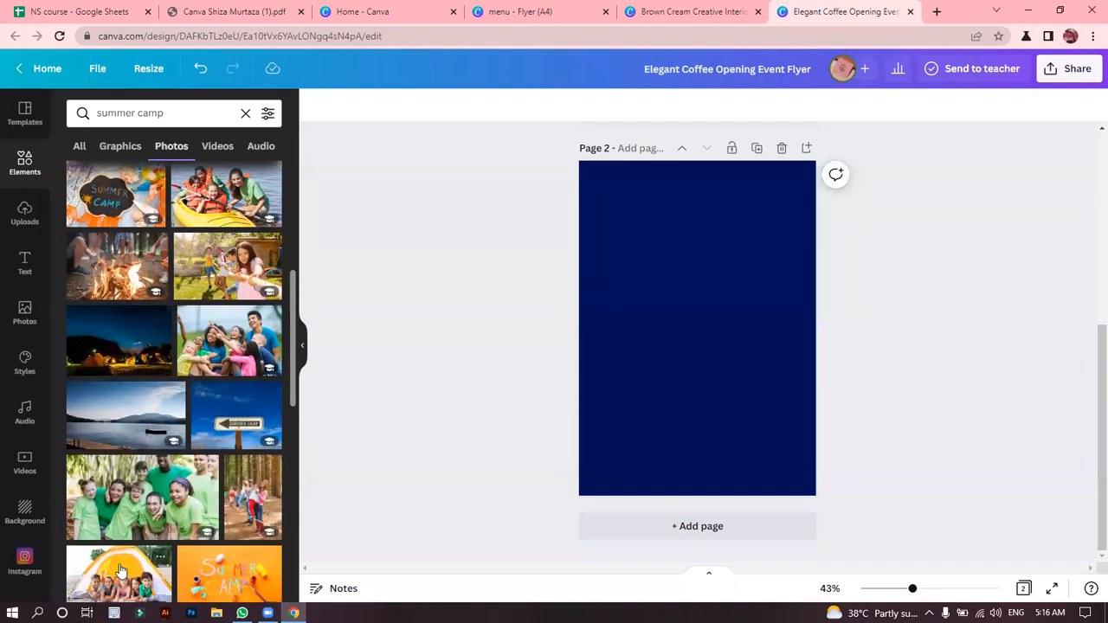
click(158, 555)
drag(684, 356, 665, 252)
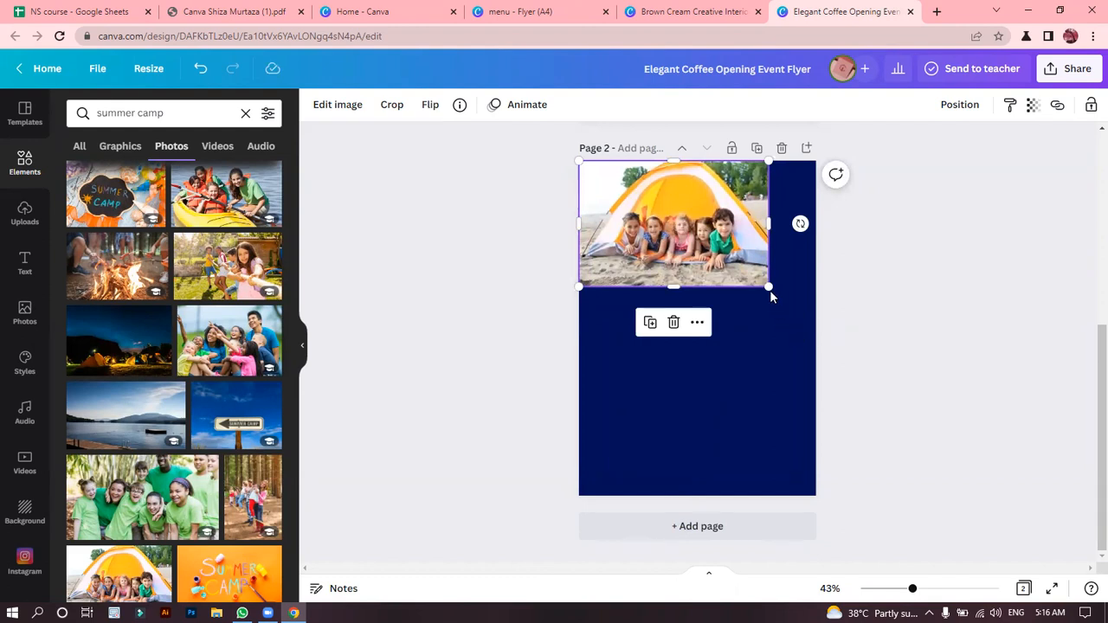
drag(769, 288, 810, 320)
click(919, 324)
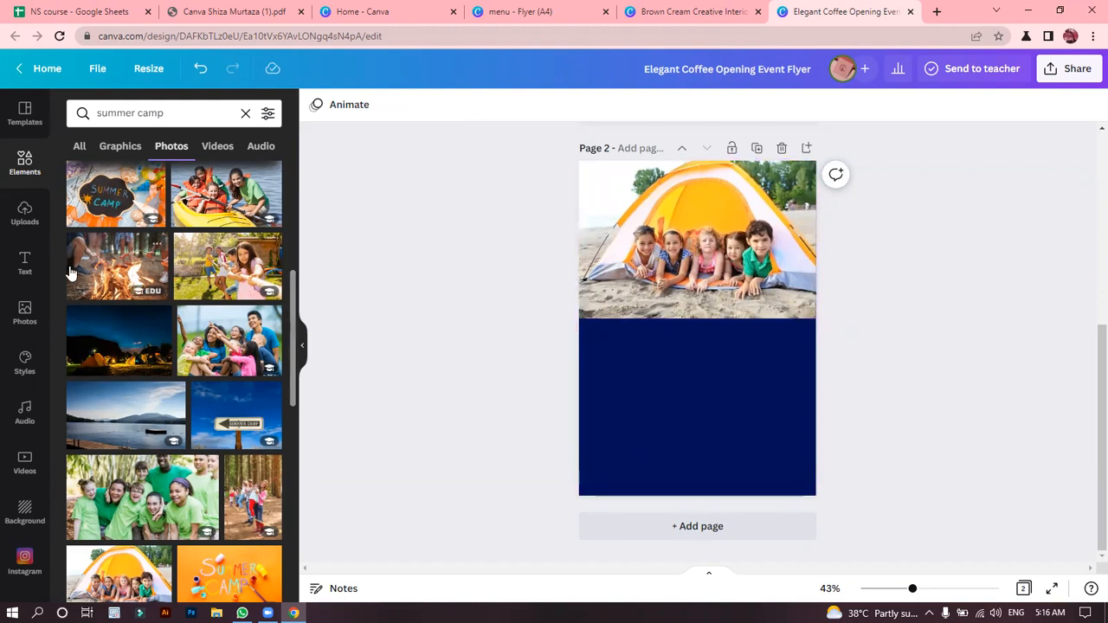
Add a heading to page 2 reading "SUMMER CAMP" on two lines.
click(25, 269)
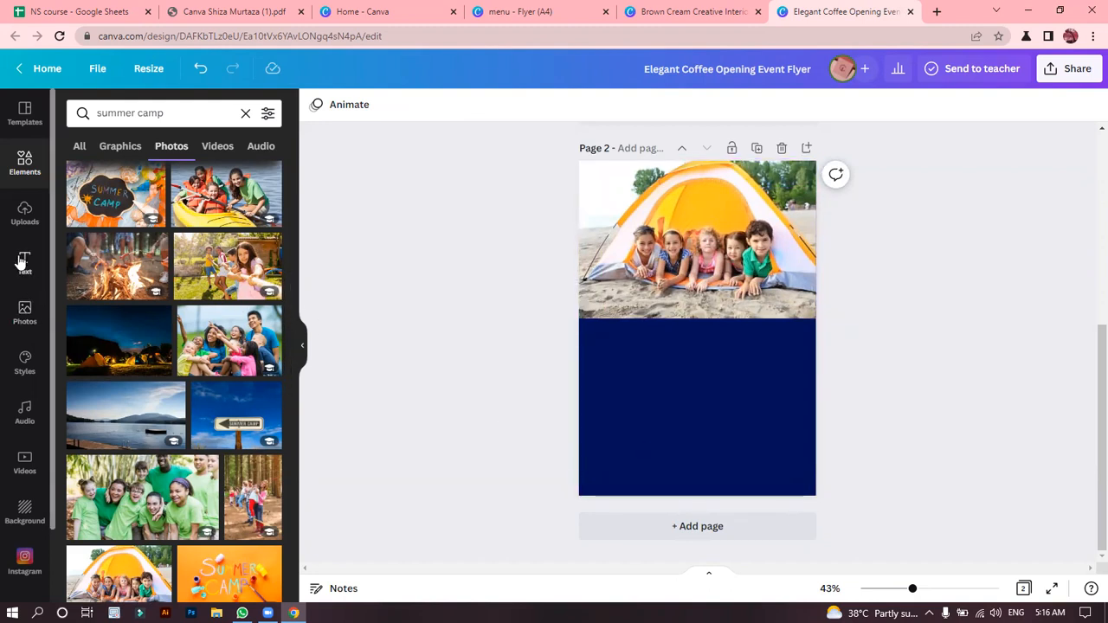
click(136, 114)
click(378, 252)
click(199, 242)
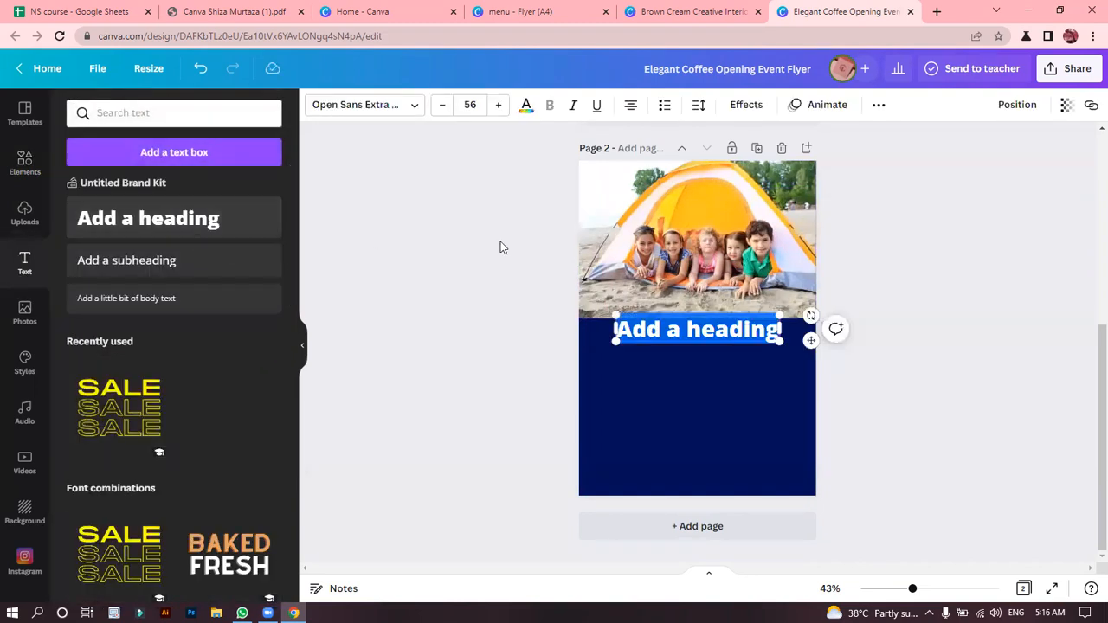
key(BackSpace)
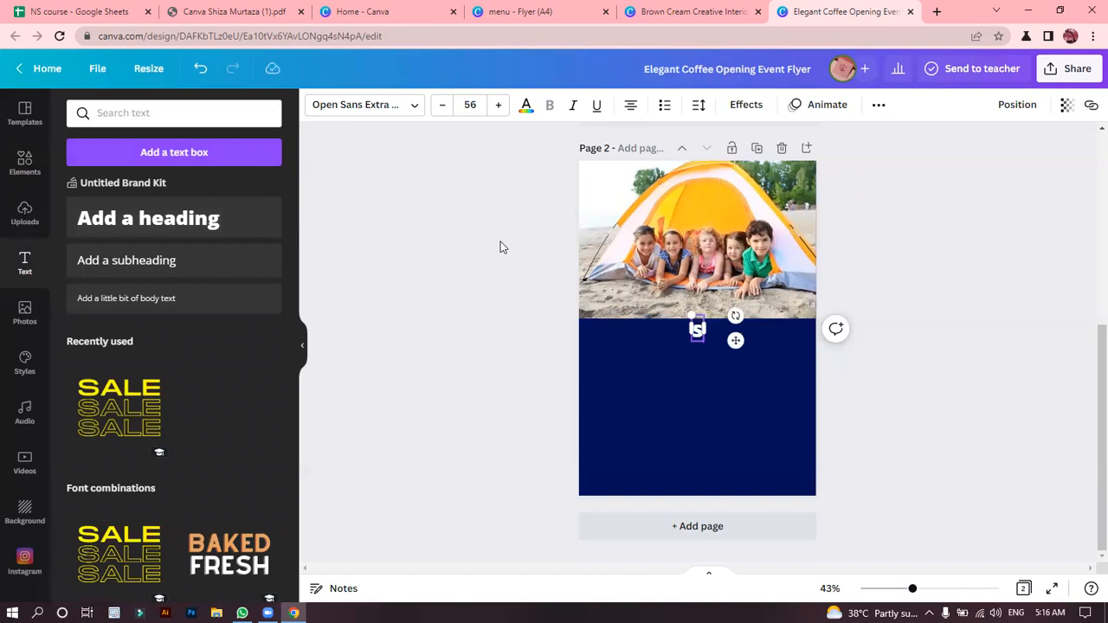
text(SUMMER!)
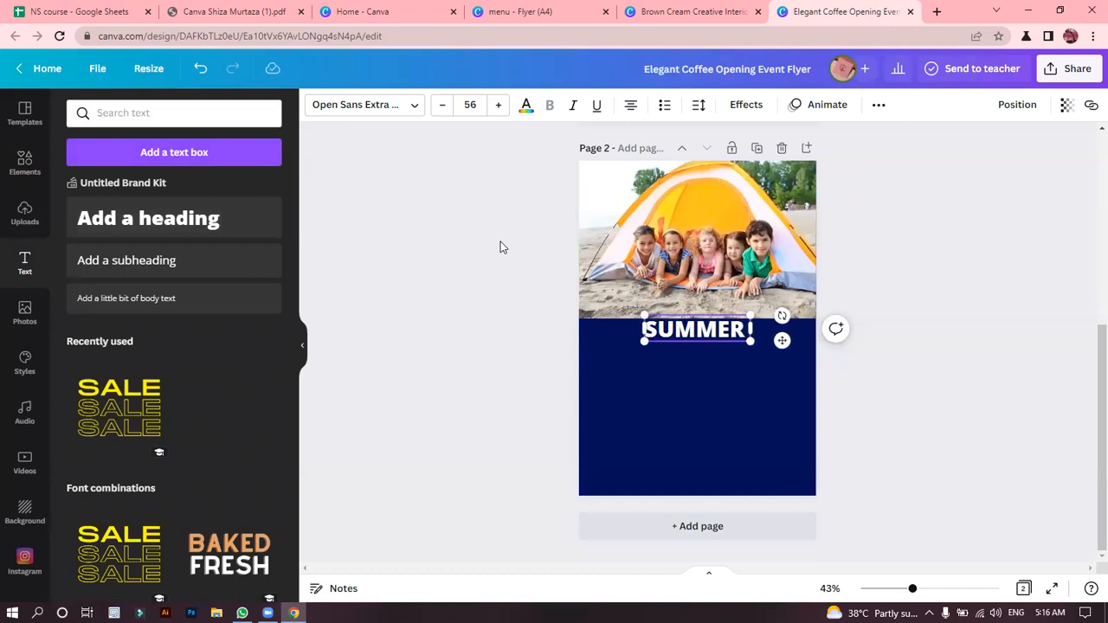
key(BackSpace)
key(Return)
text(CAMP)
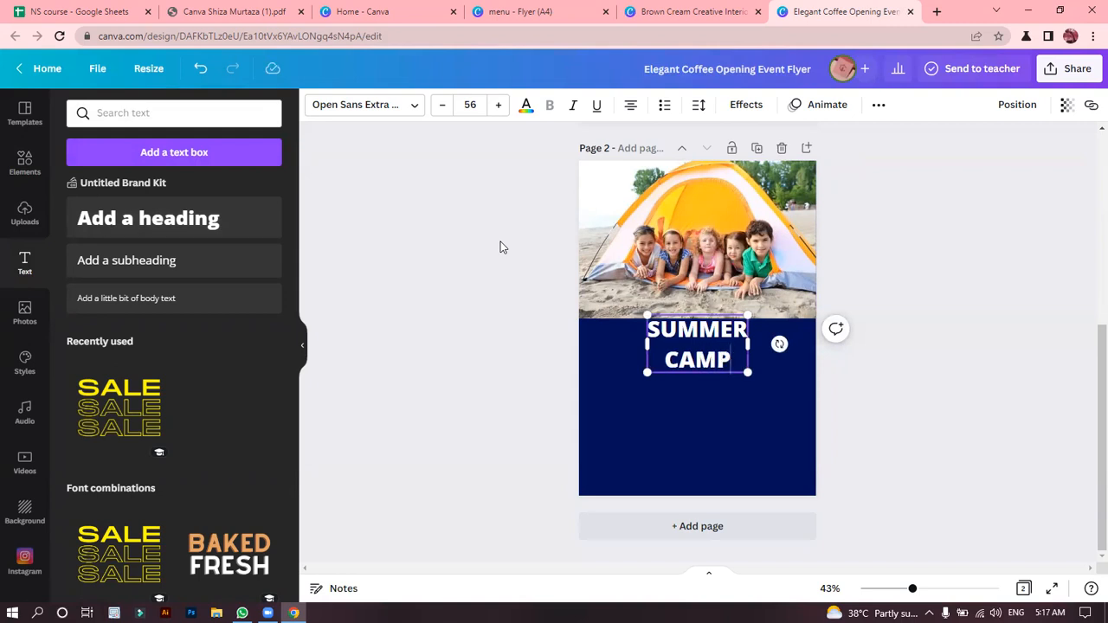
click(415, 183)
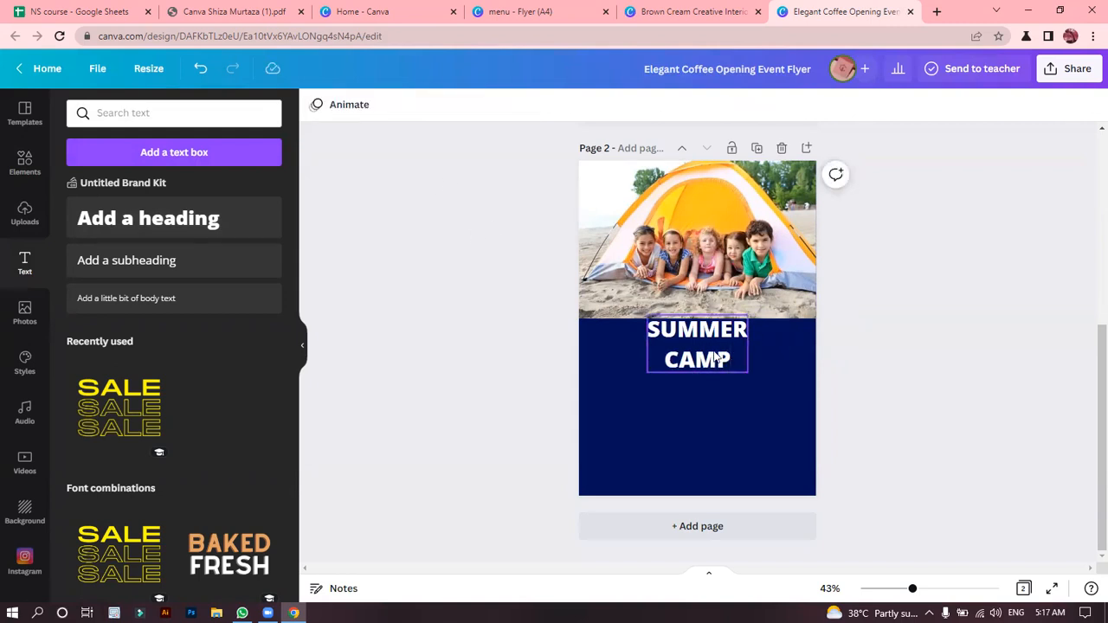
Set the font of the SUMMER CAMP heading to Aloja.
click(715, 358)
click(410, 108)
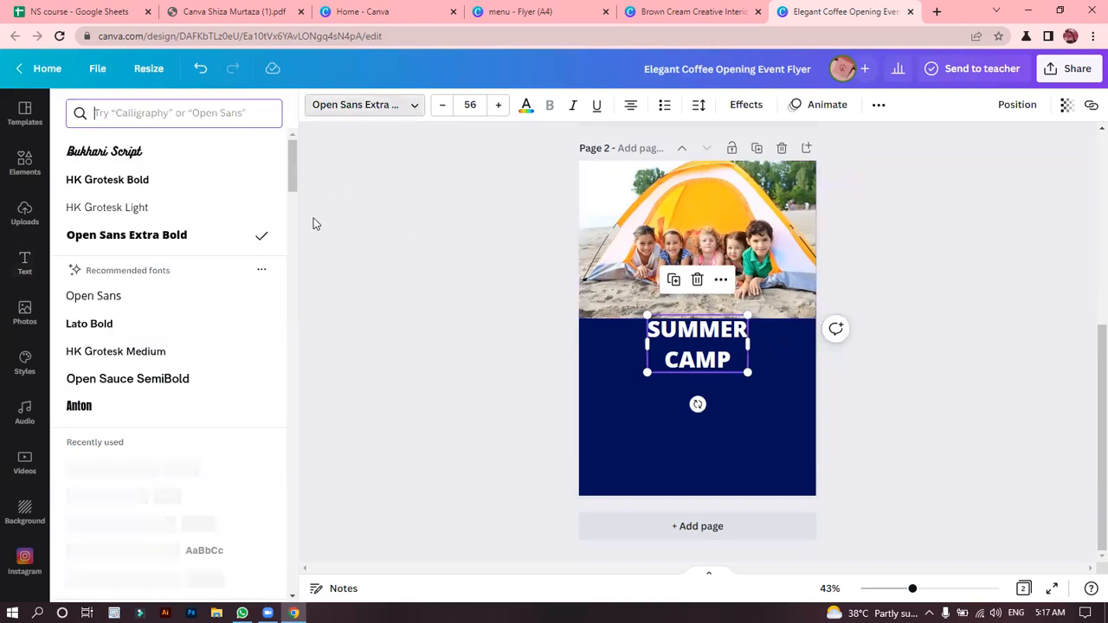
drag(290, 161, 285, 484)
scroll(284, 348, down, 2)
drag(295, 440, 305, 535)
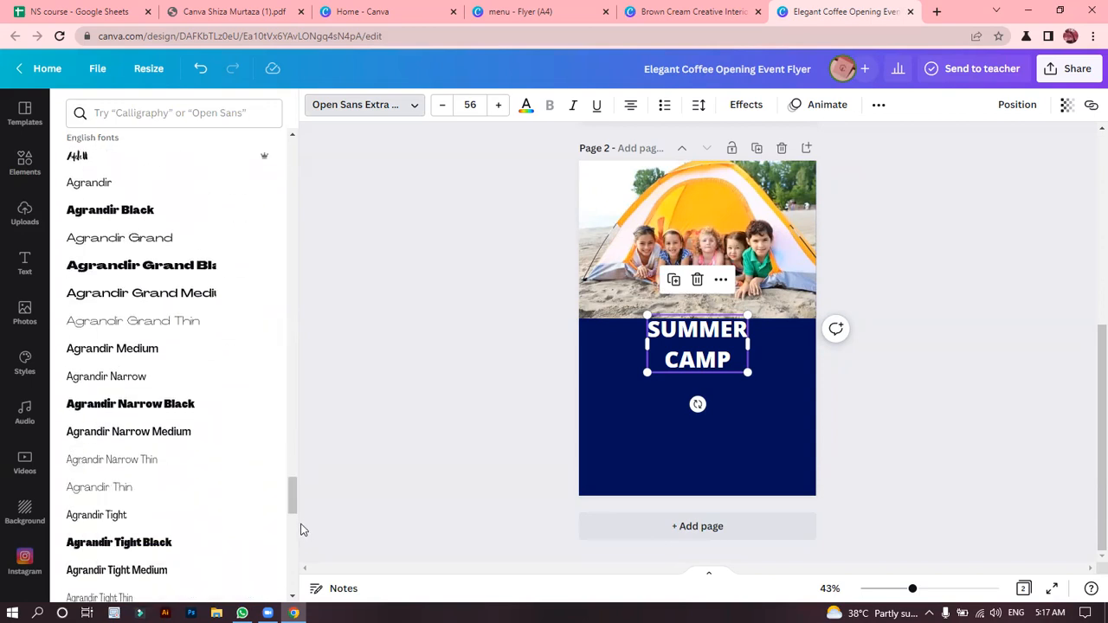
drag(292, 494, 292, 522)
click(148, 381)
click(132, 357)
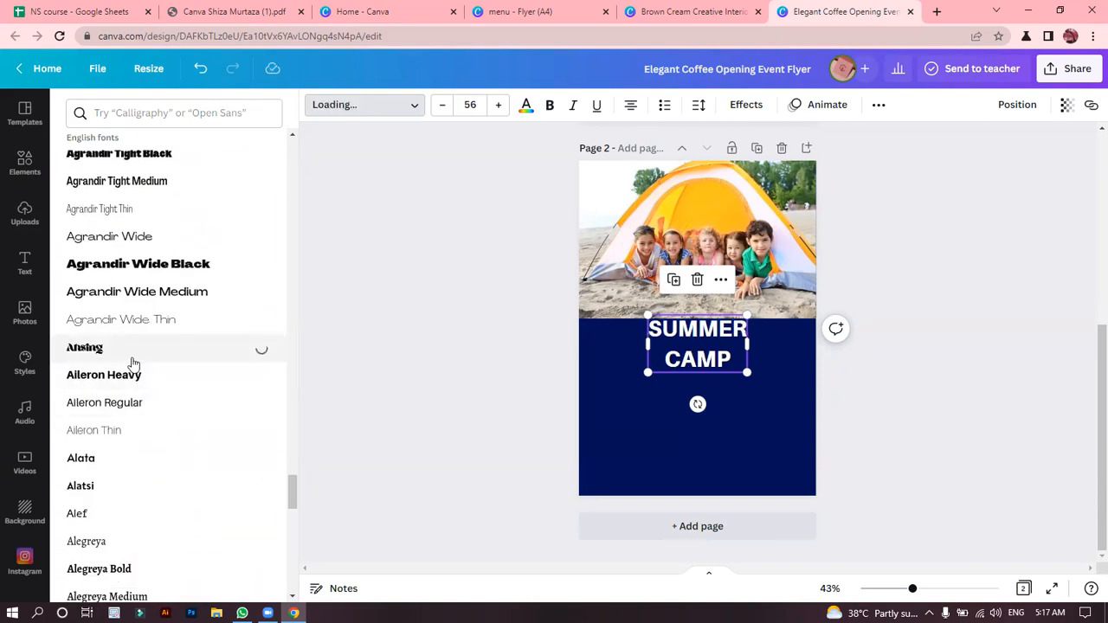
drag(293, 497, 300, 530)
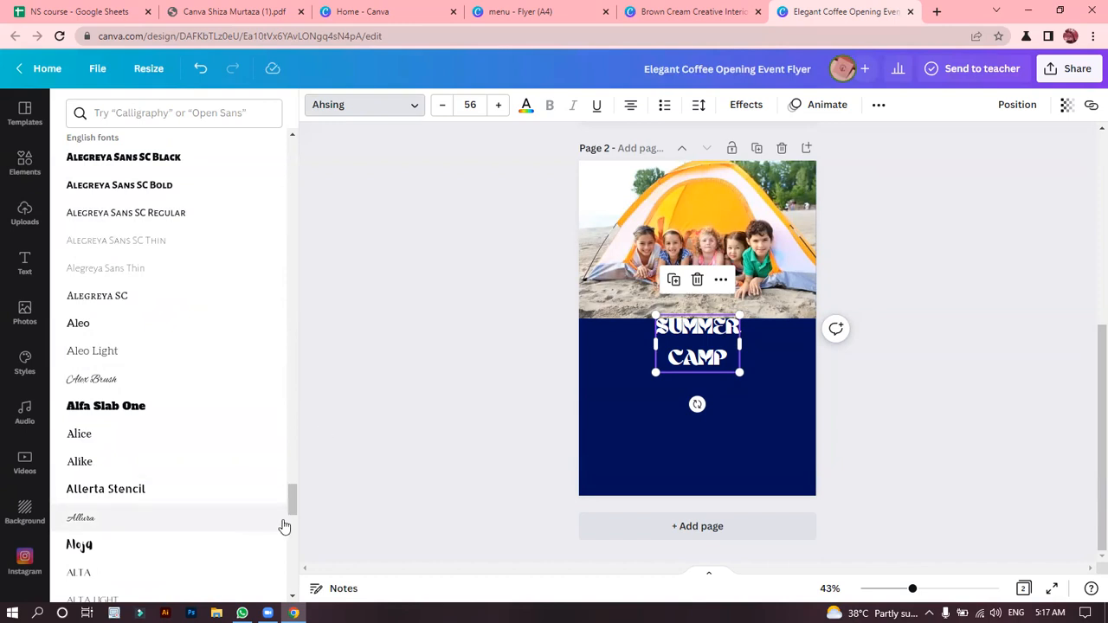
click(227, 548)
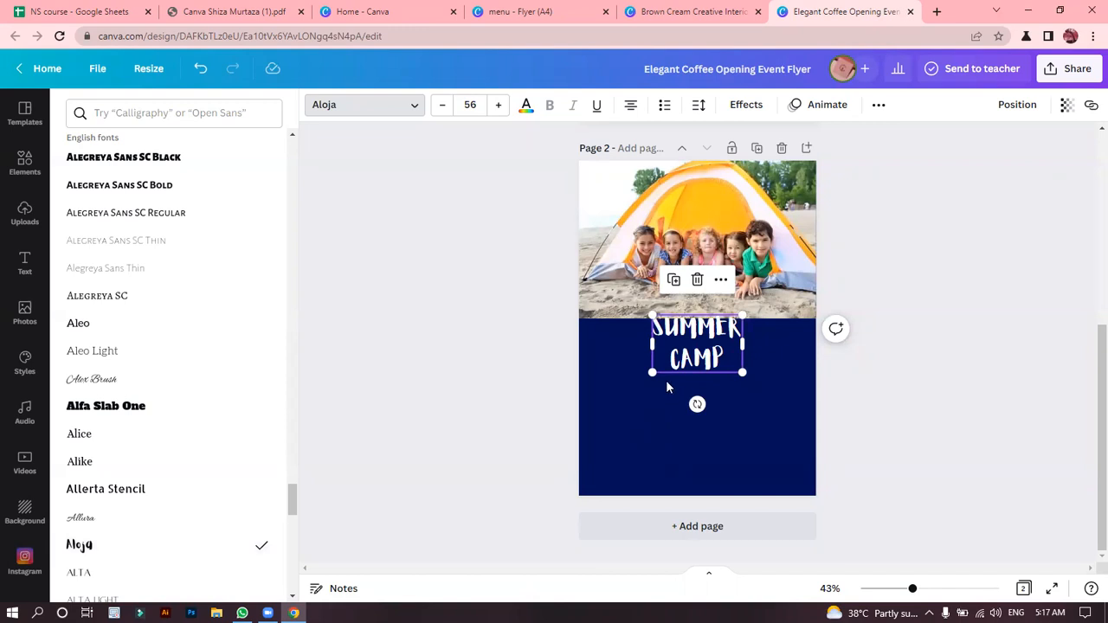
Enlarge the heading to about size 92.9, centred over the photo's lower edge, and tighten its line spacing to 1.04.
drag(653, 372, 593, 412)
drag(680, 345, 715, 321)
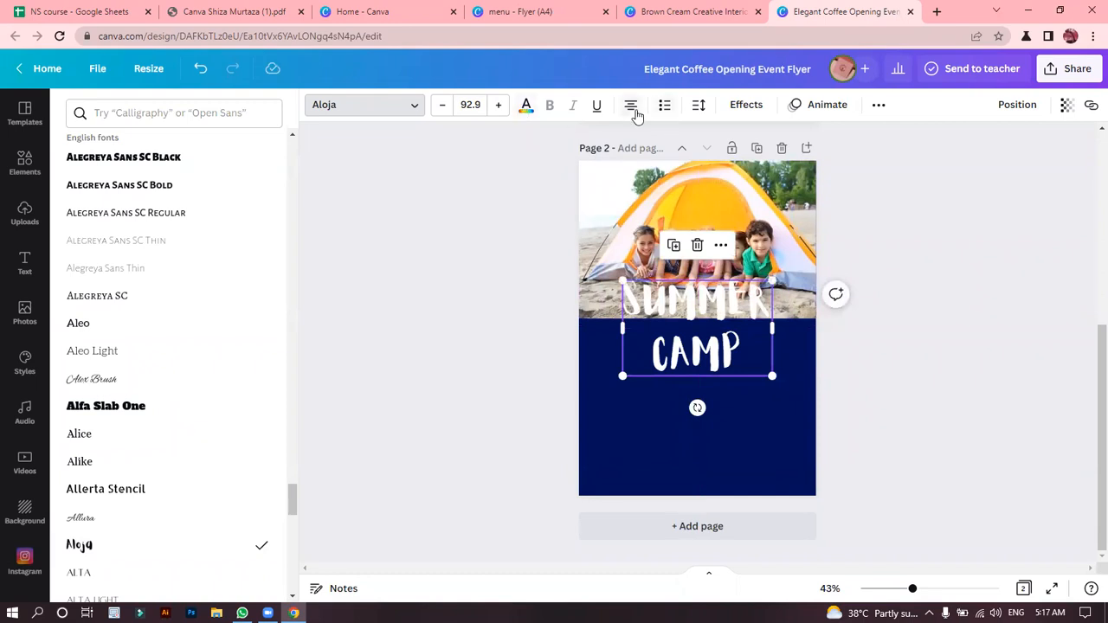
click(699, 107)
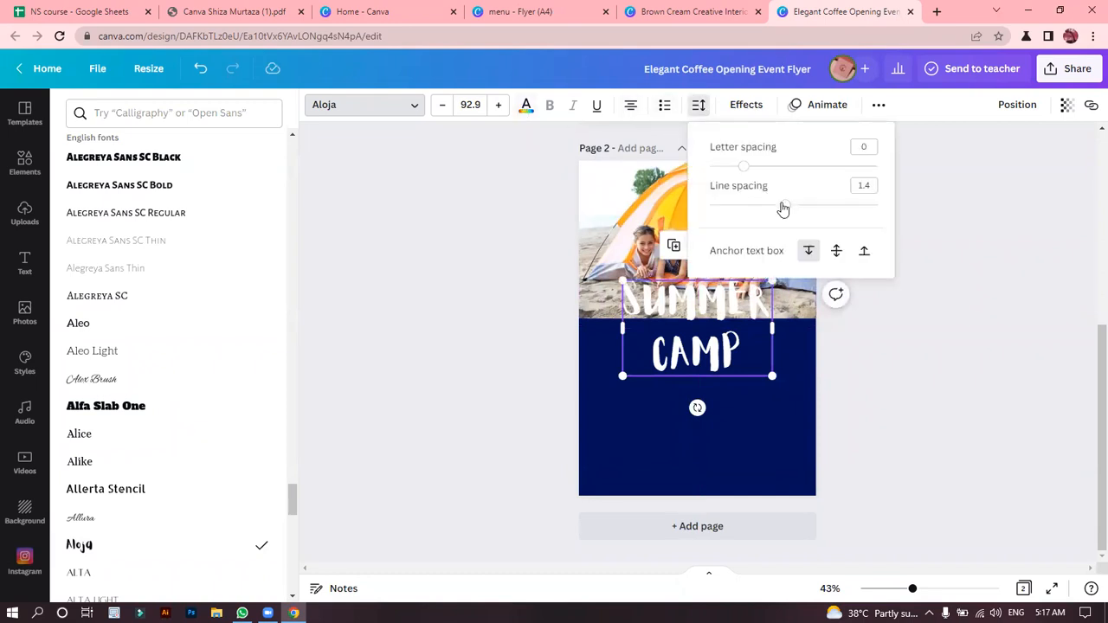
drag(785, 205, 756, 214)
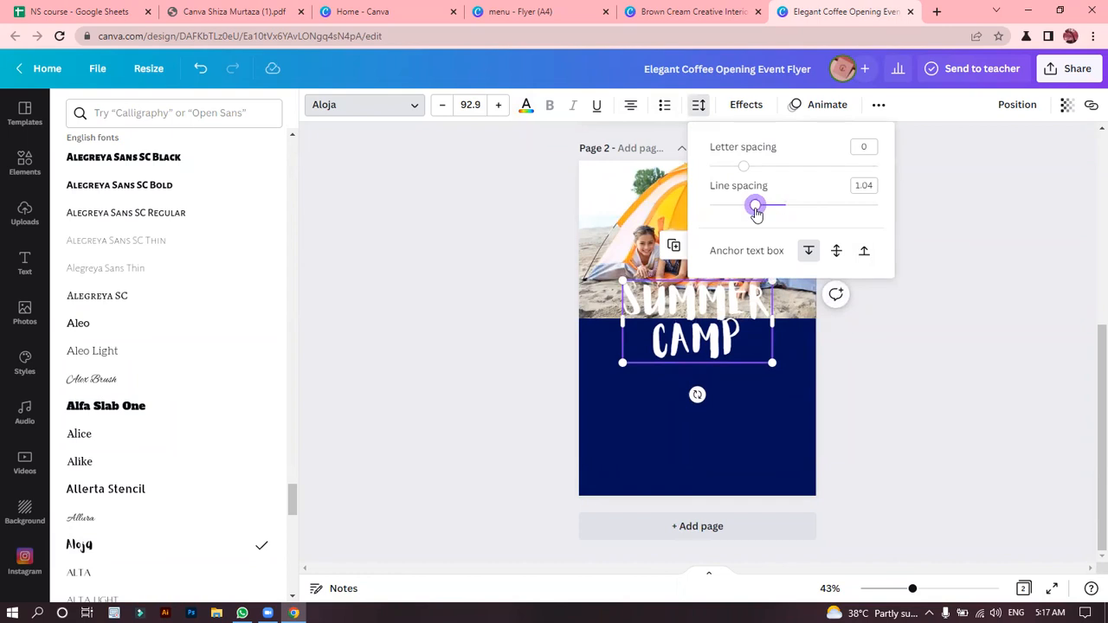
click(943, 336)
Colour the SUMMER CAMP heading with the orange-yellow taken from the tent photo's colours.
click(754, 344)
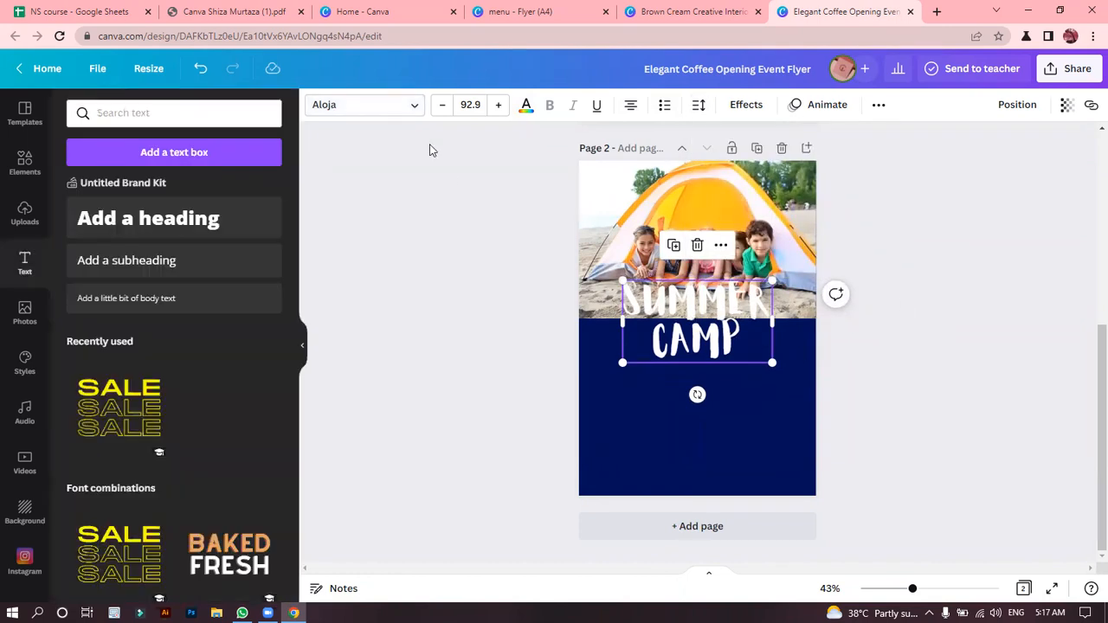
click(526, 106)
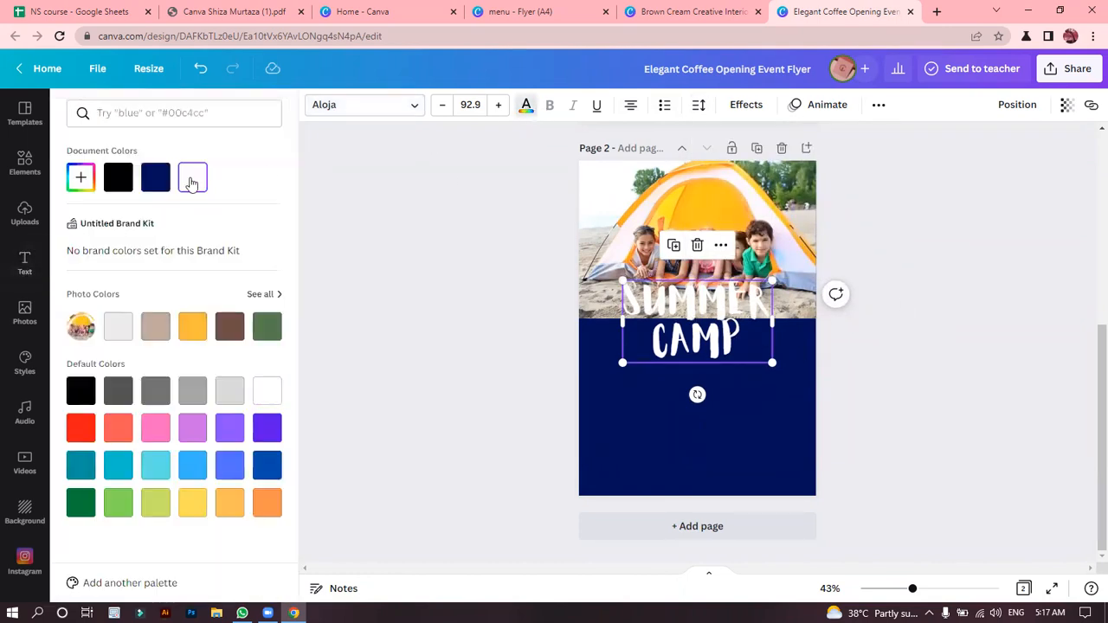
click(157, 178)
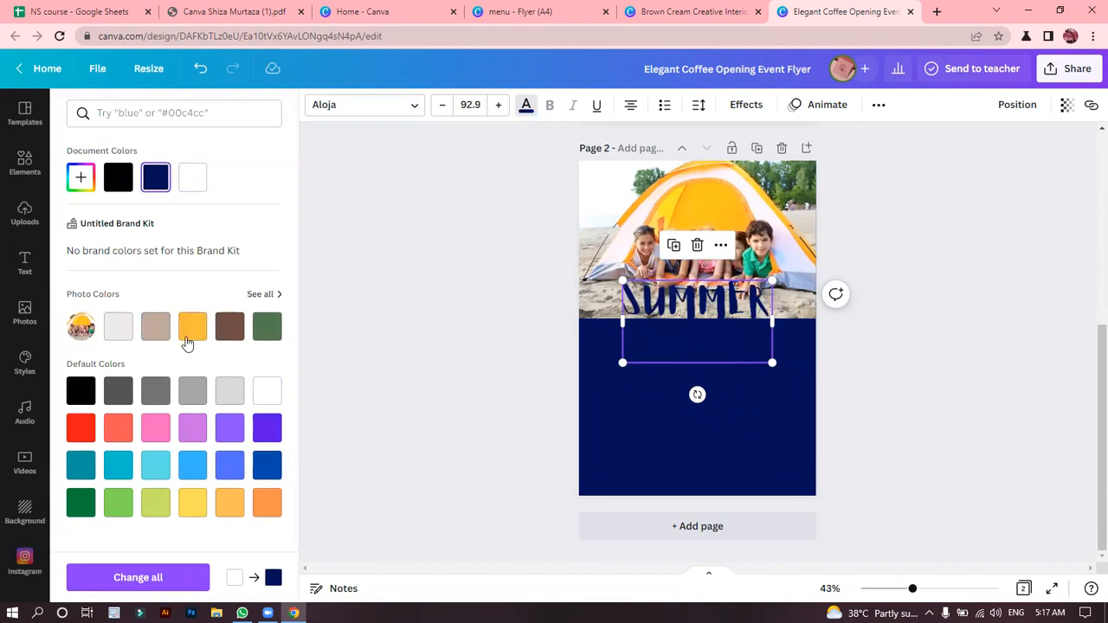
click(193, 327)
click(379, 329)
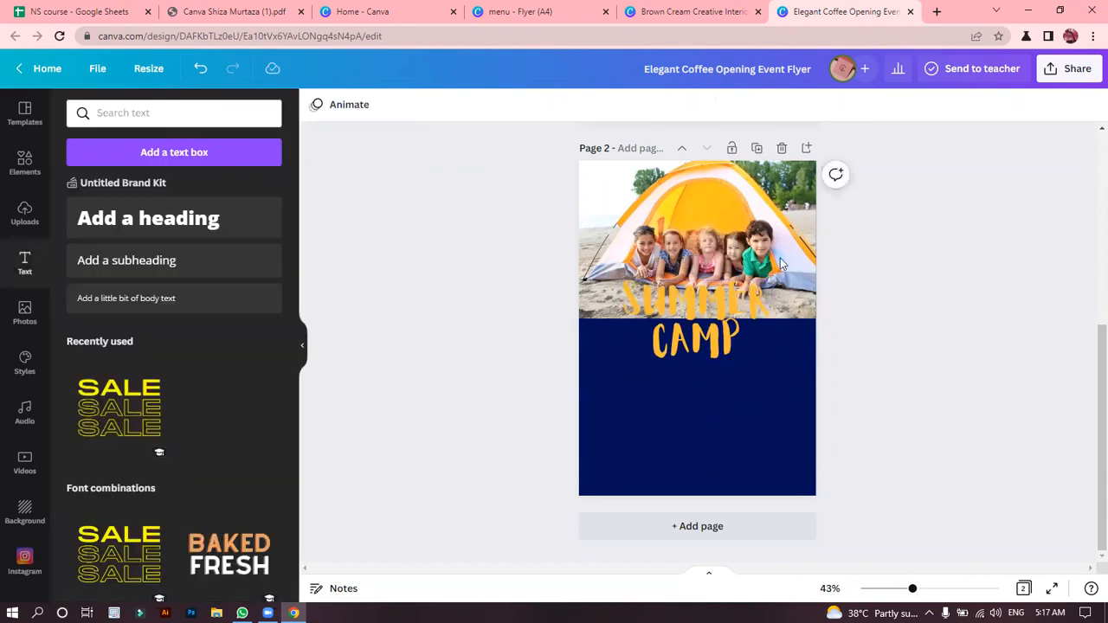
Try the night-time campsite photo in the lower part of page 2 and delete it.
click(740, 227)
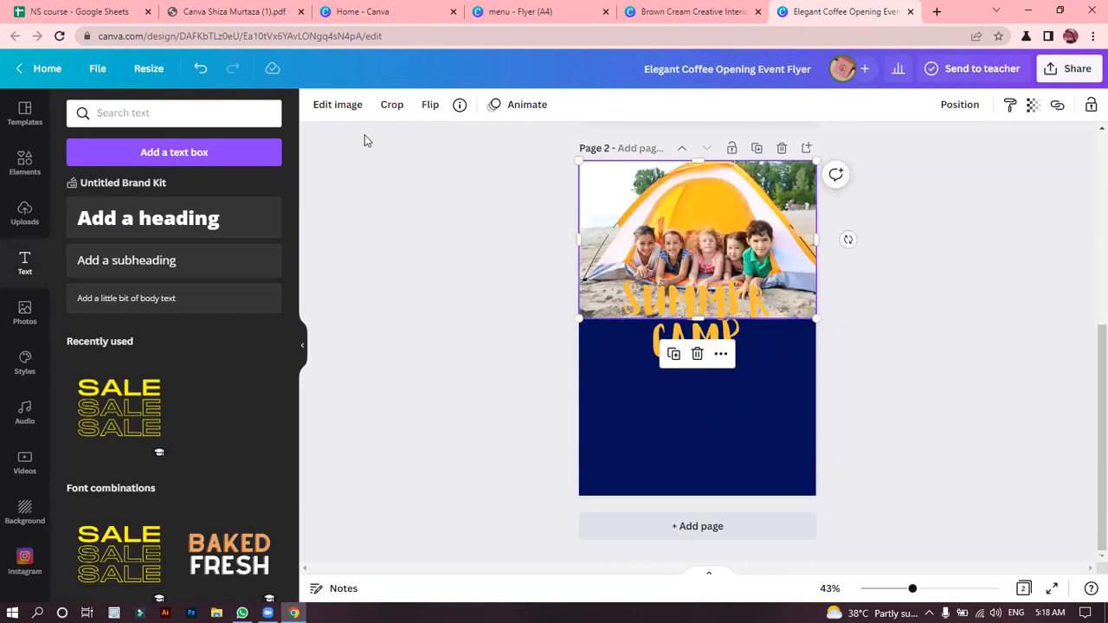
click(25, 161)
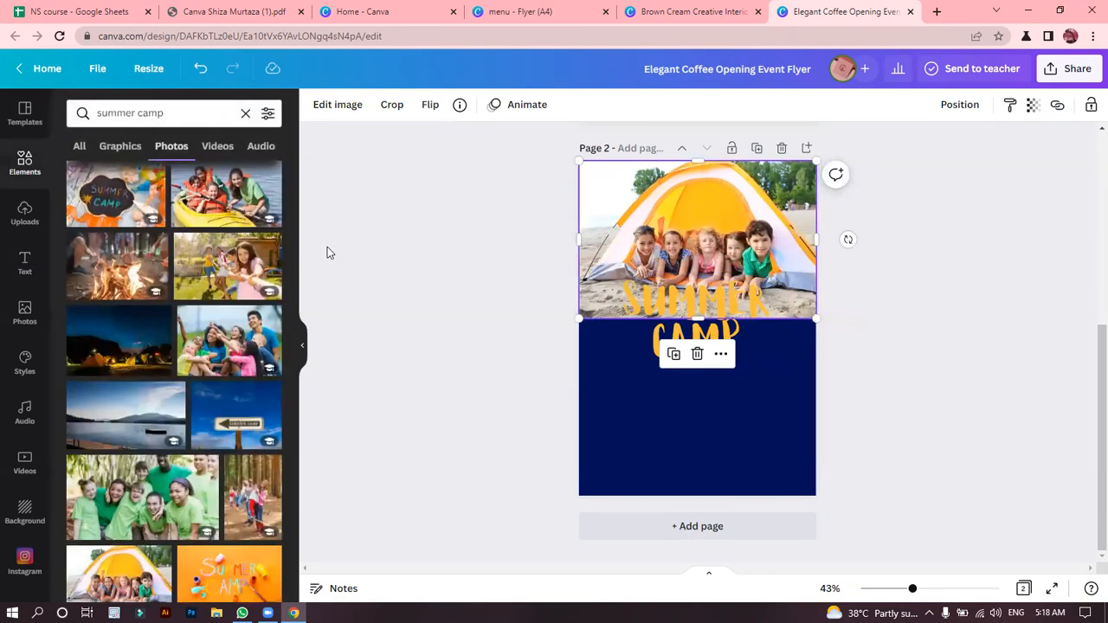
drag(291, 294, 291, 315)
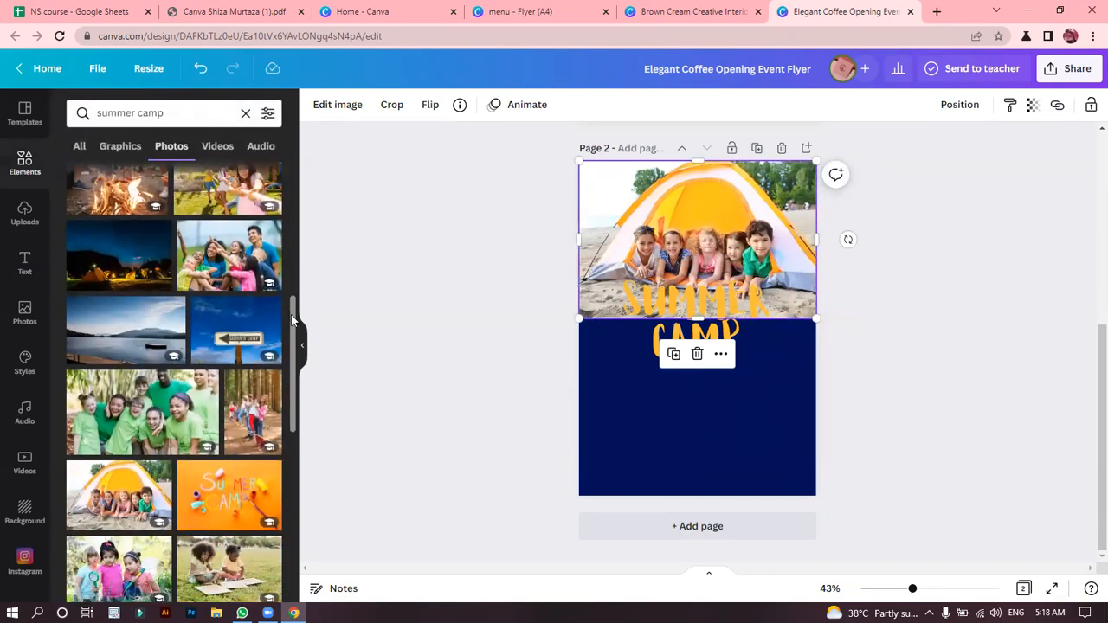
click(95, 251)
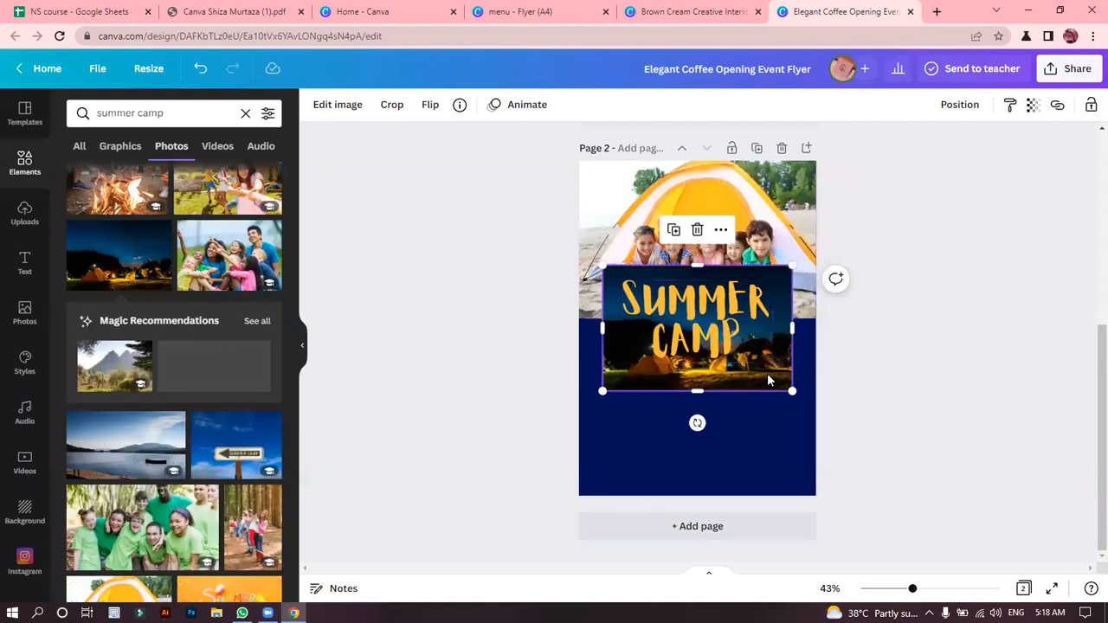
drag(771, 376, 771, 474)
key(Delete)
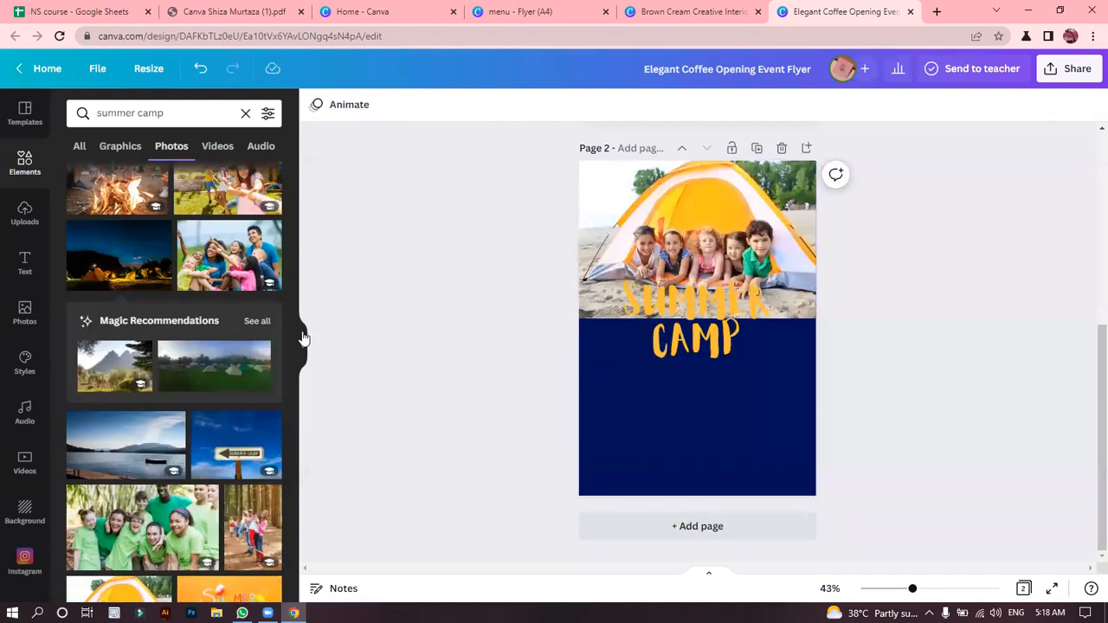
Add the photo of children playing guitars at the top of page 2 and delete the tent photo behind it.
drag(294, 327, 297, 478)
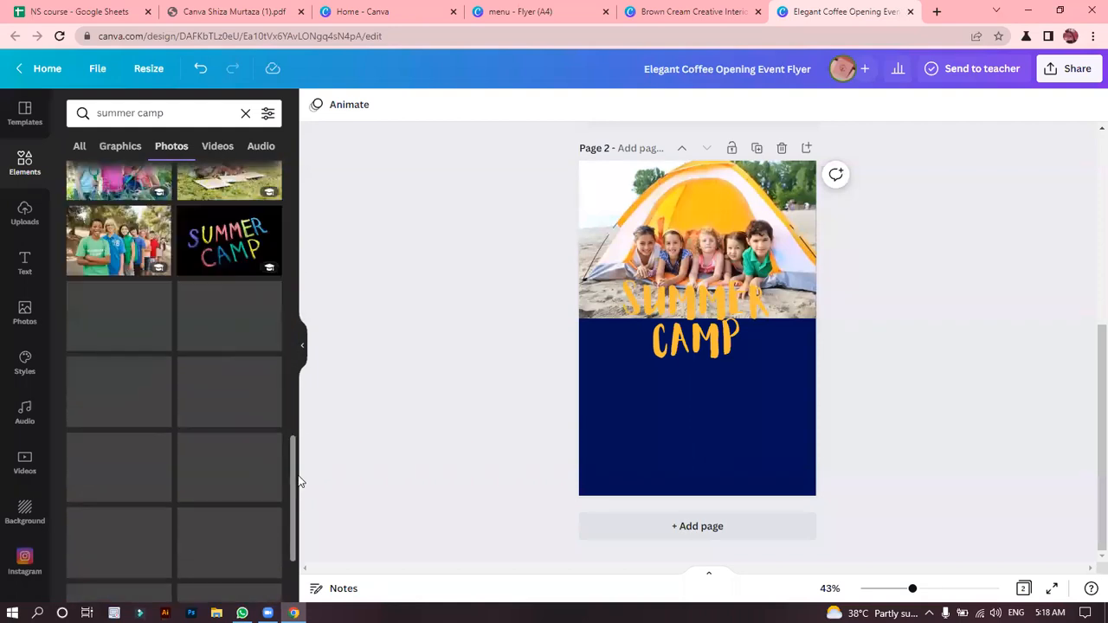
scroll(293, 460, down, 1)
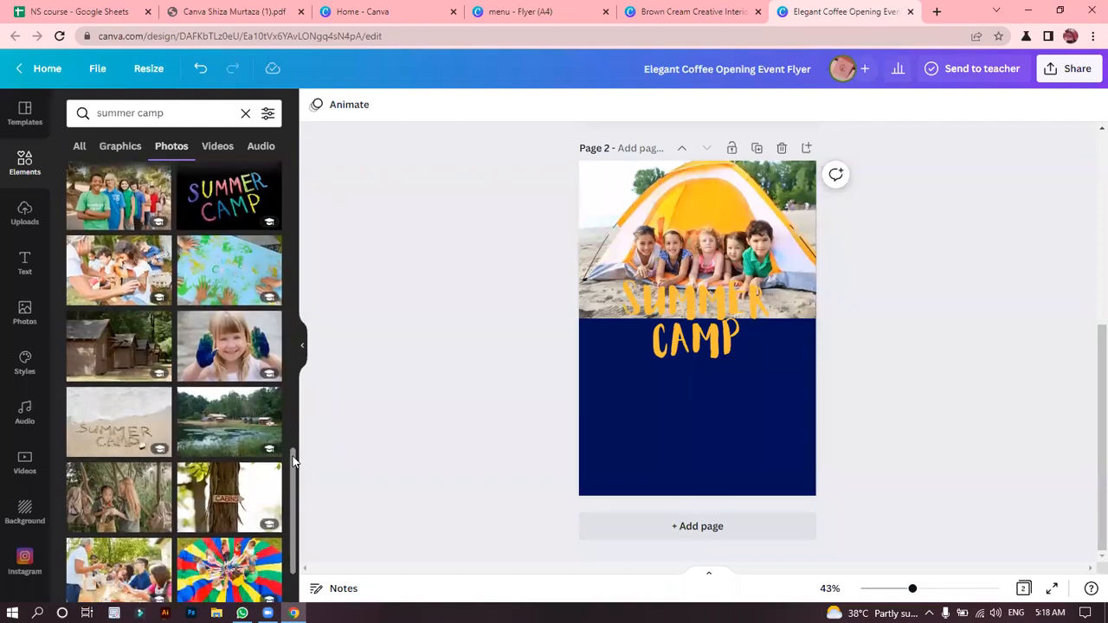
click(138, 294)
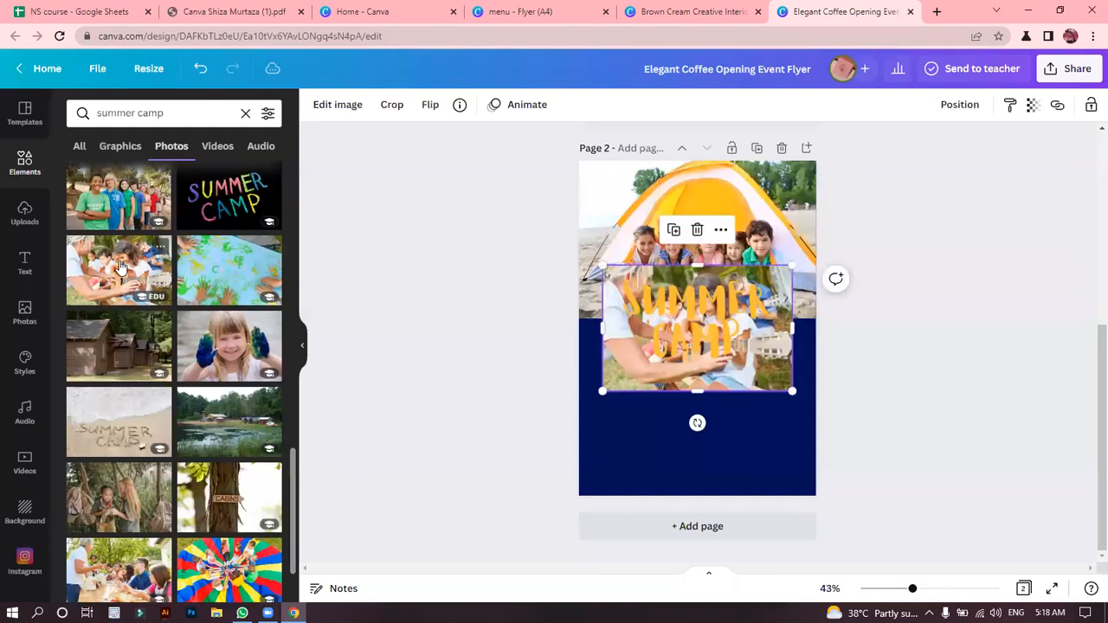
drag(773, 385, 698, 281)
click(788, 202)
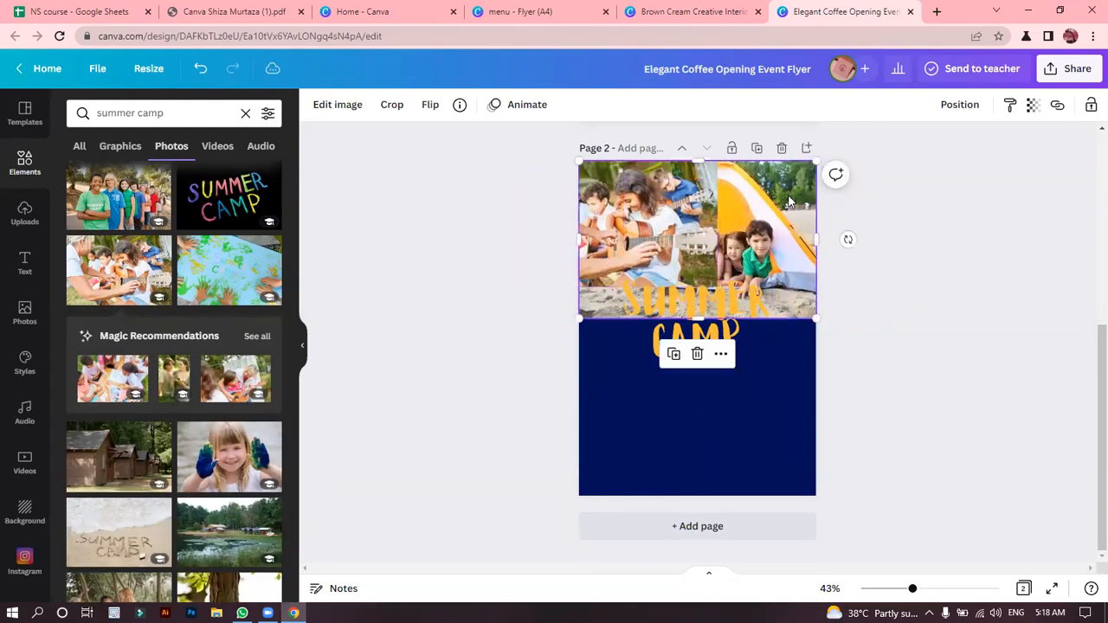
key(Delete)
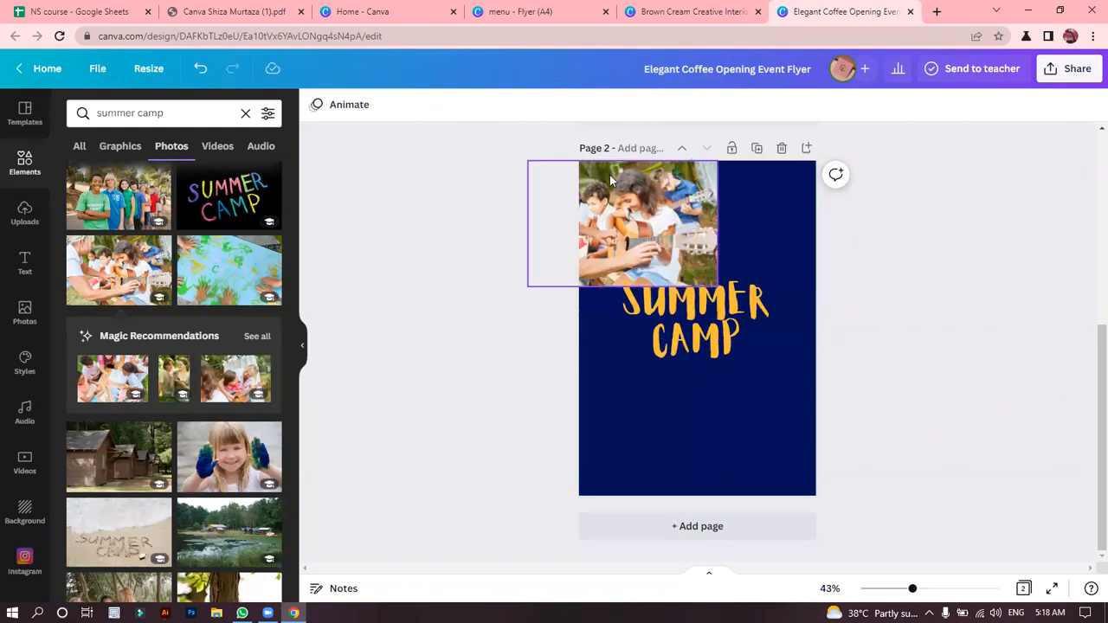
Align the guitar photo with the page's top-left corner and enlarge it to the full page width.
drag(617, 196, 670, 196)
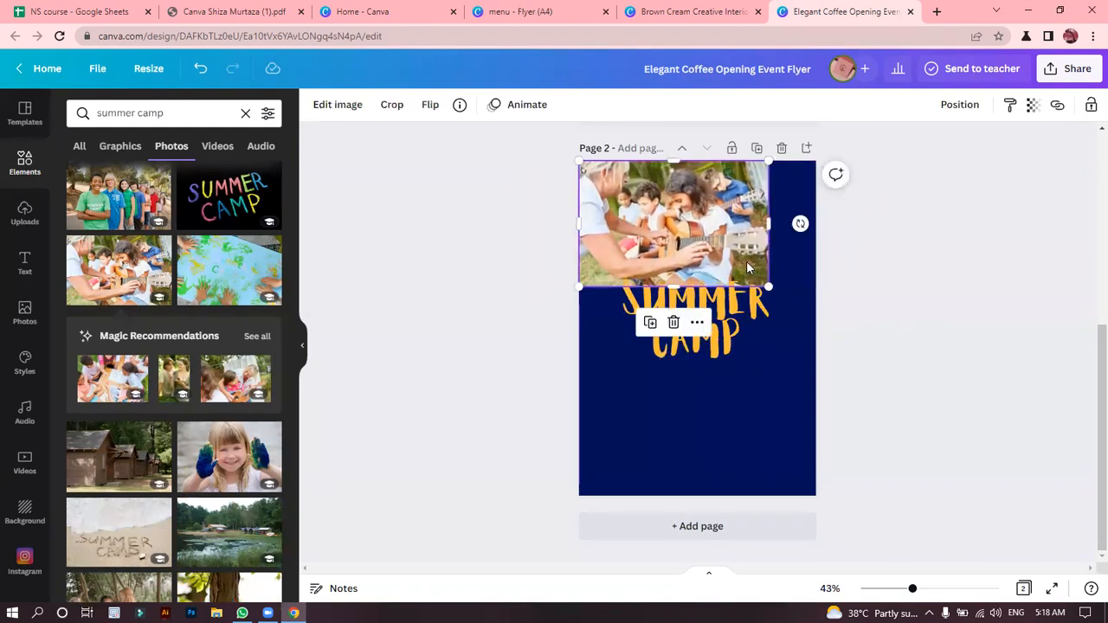
drag(769, 288, 815, 318)
click(943, 280)
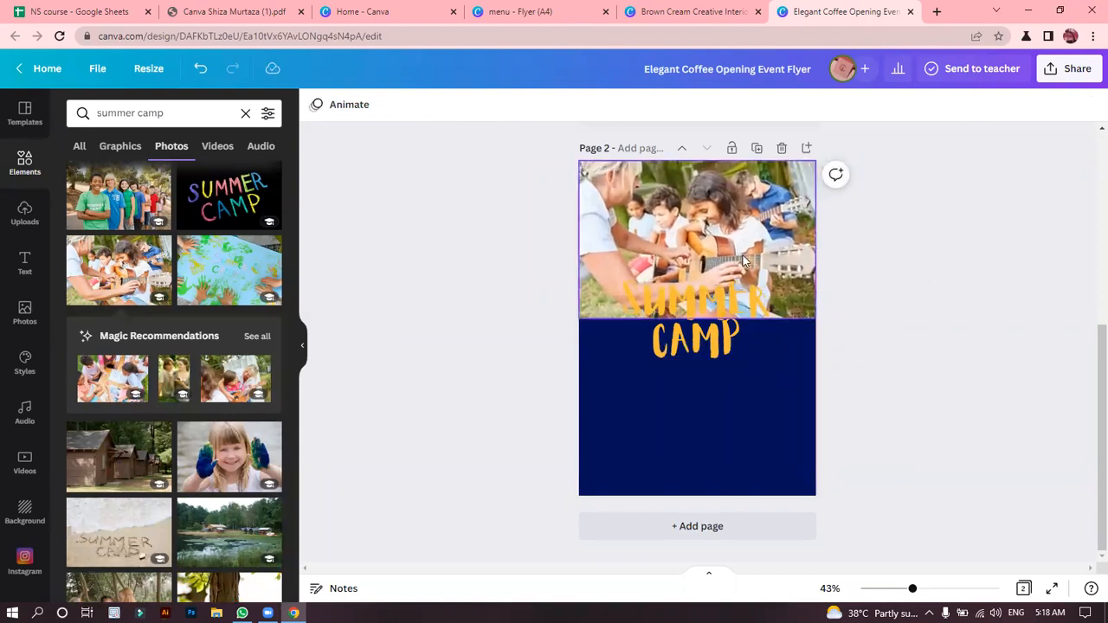
Move the SUMMER CAMP heading down into the navy area below the guitar photo, keeping it horizontally centred.
click(698, 341)
drag(697, 394, 698, 498)
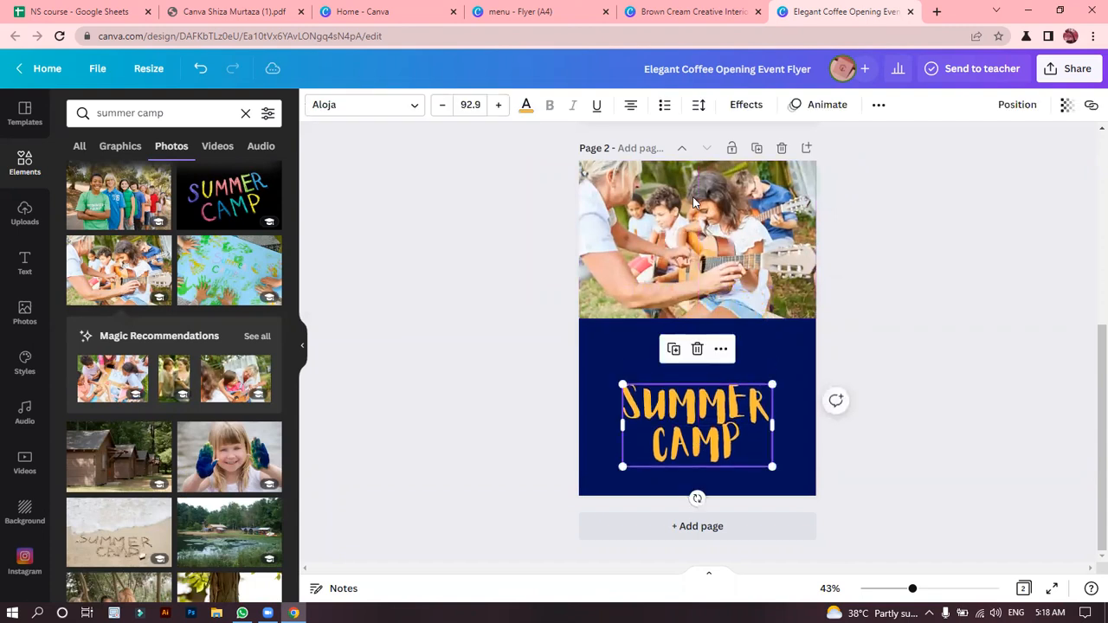
click(537, 298)
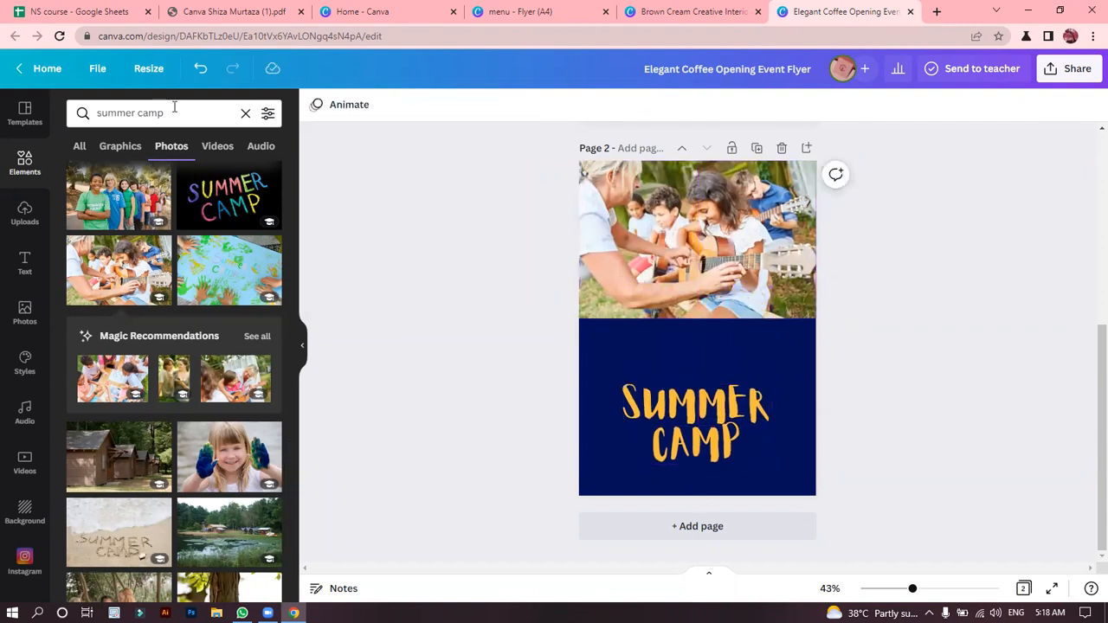
Replace the photo search with PAPER and run it.
click(101, 113)
key(BackSpace)
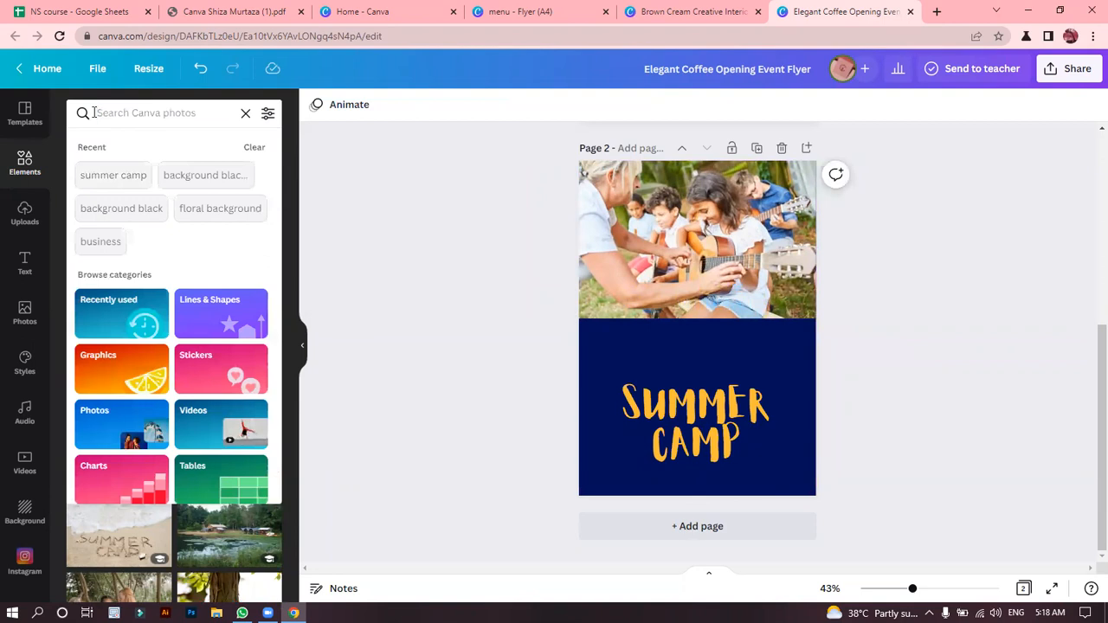
text(P)
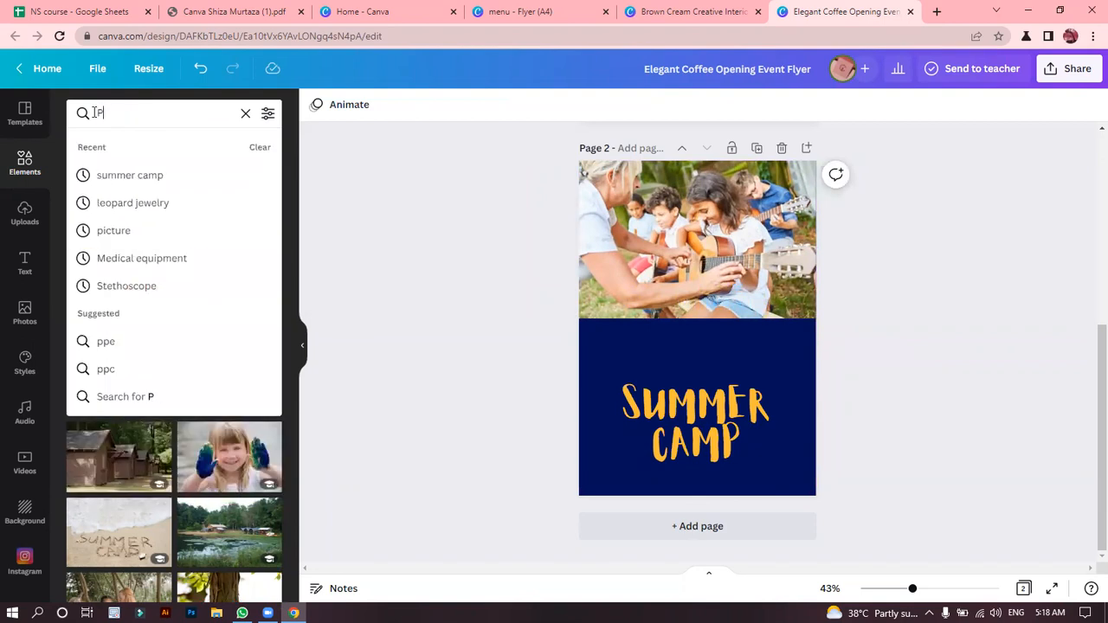
text(APER)
key(Return)
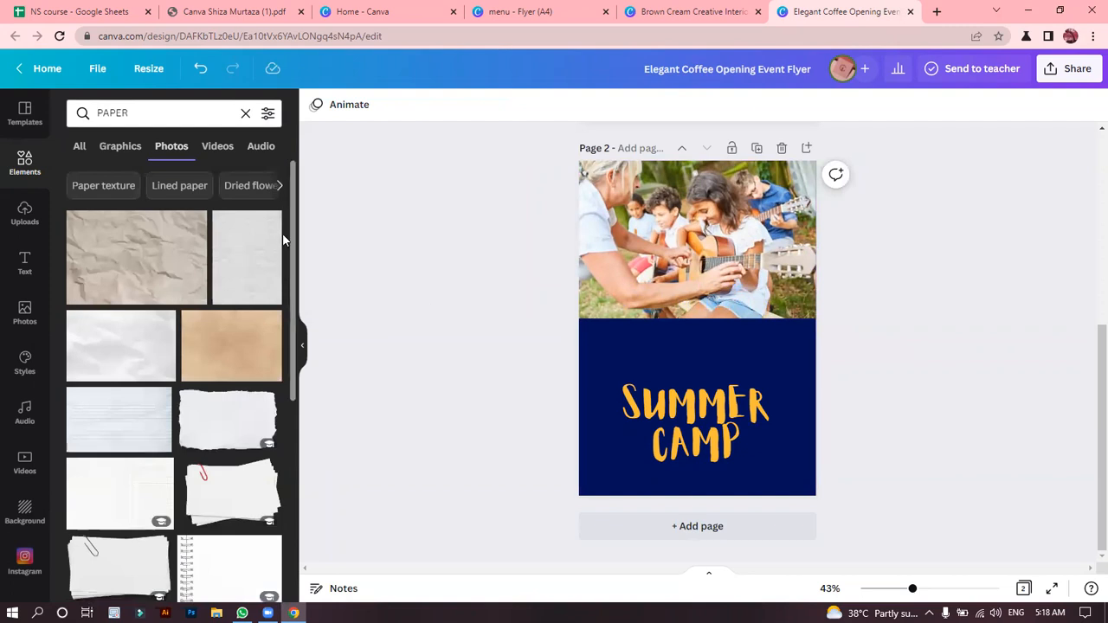
Try the torn white paper strip on black across the join between the guitar photo and the navy area.
drag(294, 208, 321, 407)
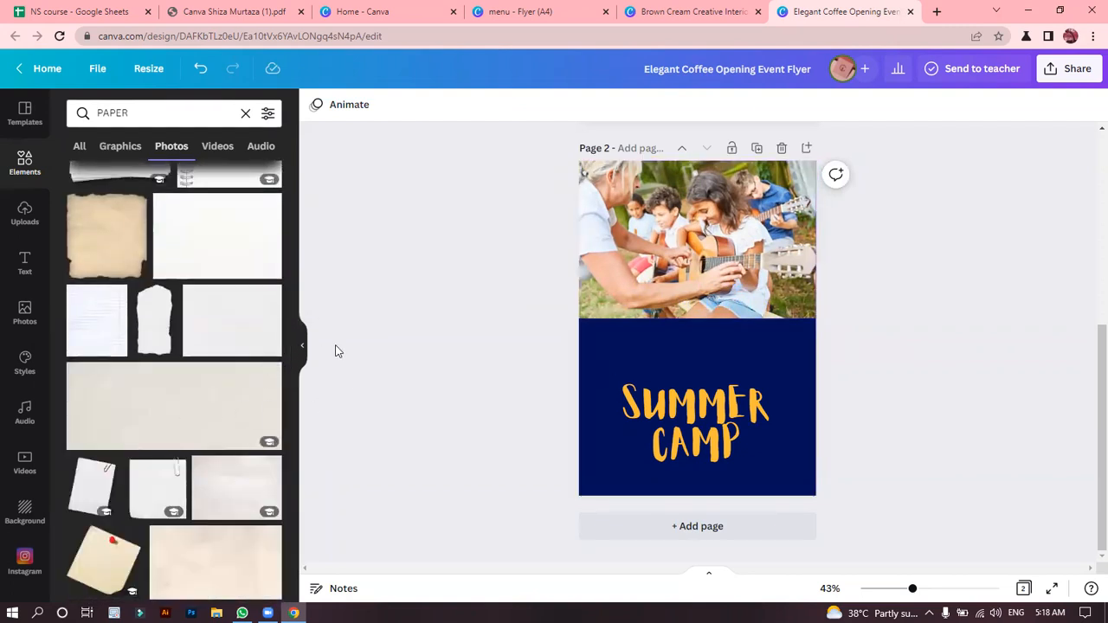
drag(292, 354, 310, 490)
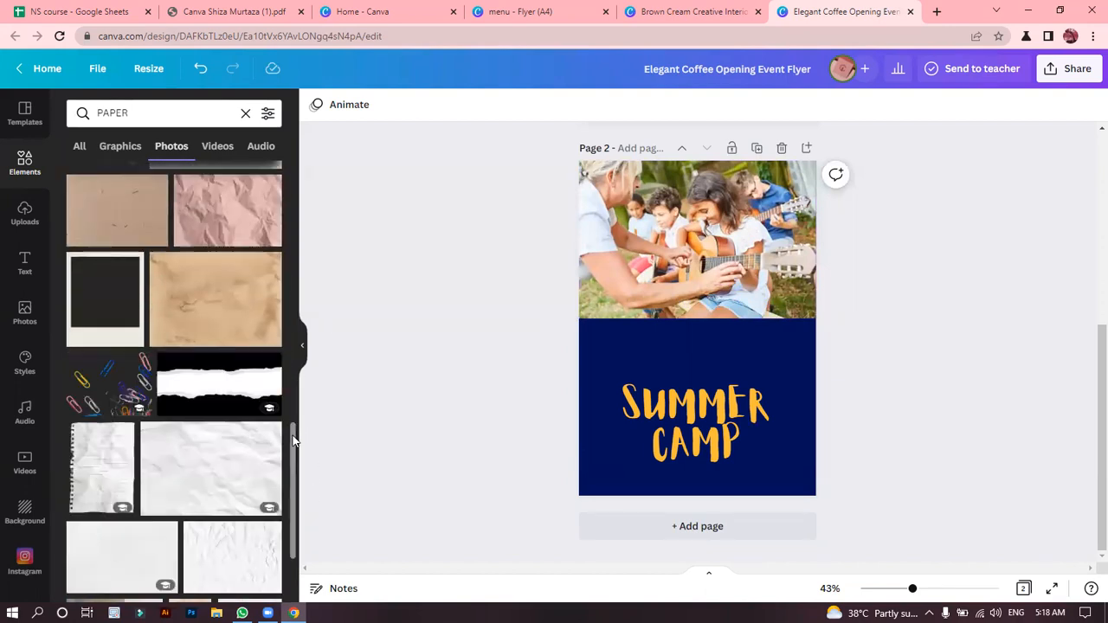
click(206, 396)
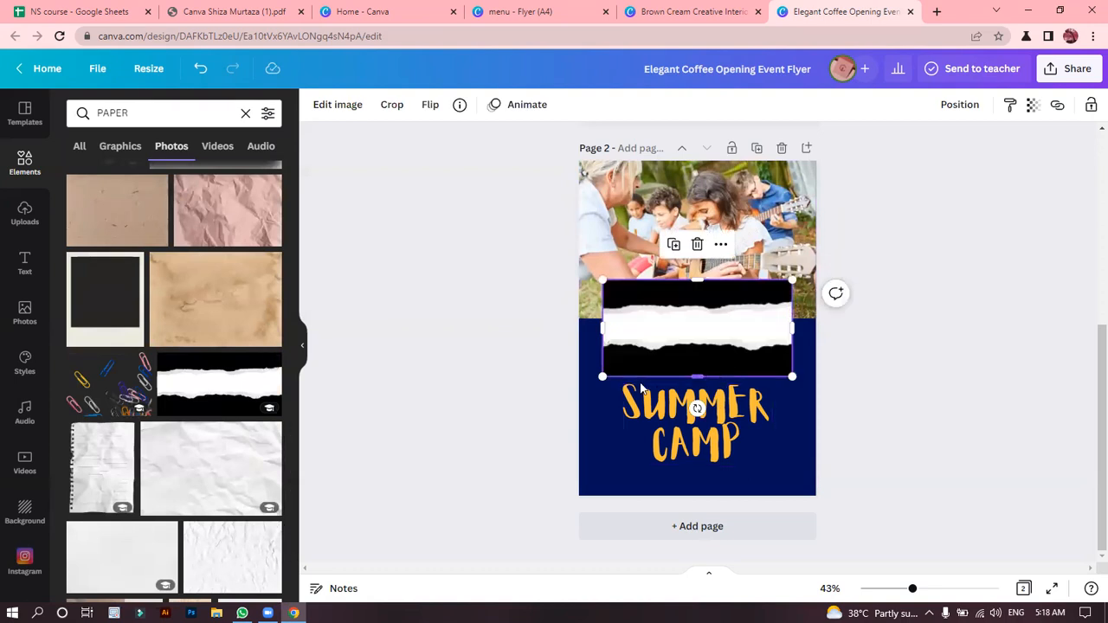
drag(630, 350, 624, 367)
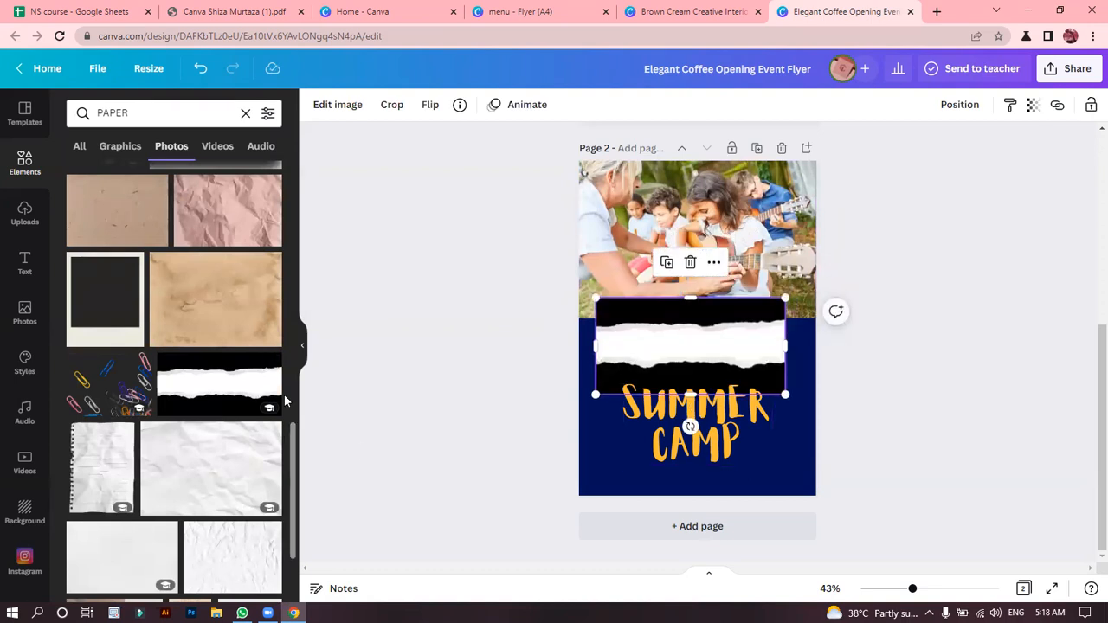
Add the brown paper photo with the burnt torn edge to page 2 and enlarge it to the full page width.
drag(292, 457, 294, 554)
drag(292, 452, 301, 550)
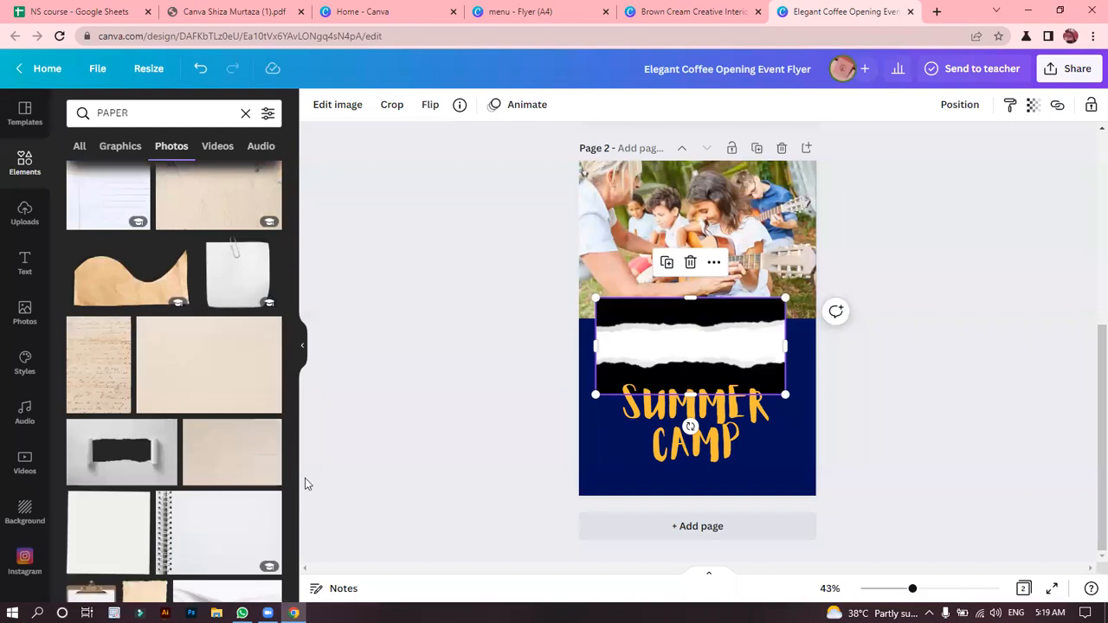
drag(294, 472, 292, 580)
drag(296, 489, 297, 556)
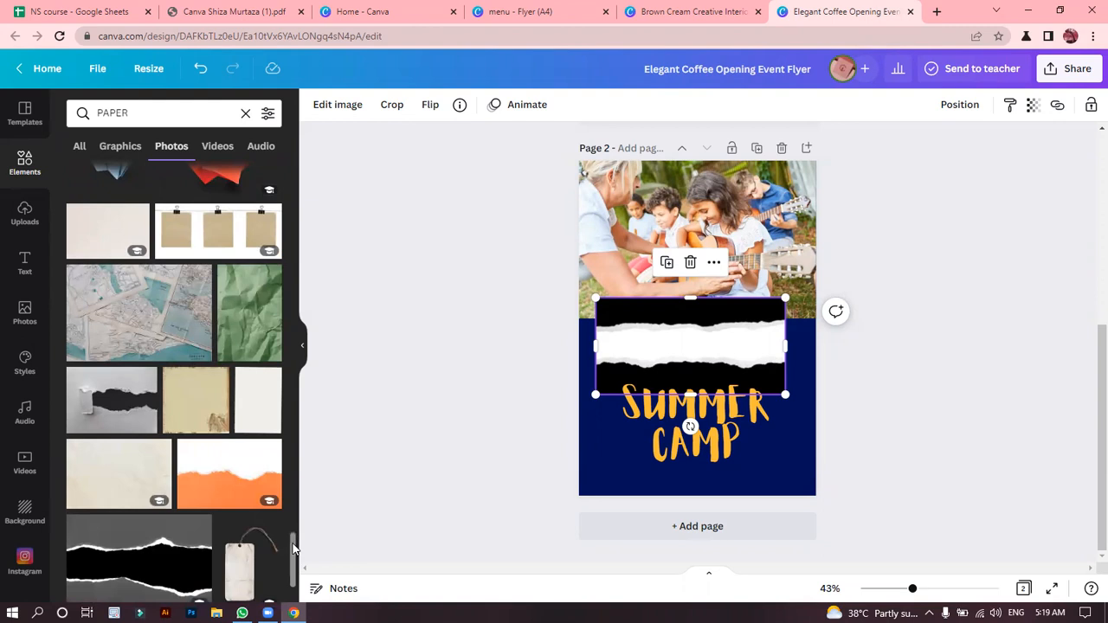
drag(293, 545, 296, 572)
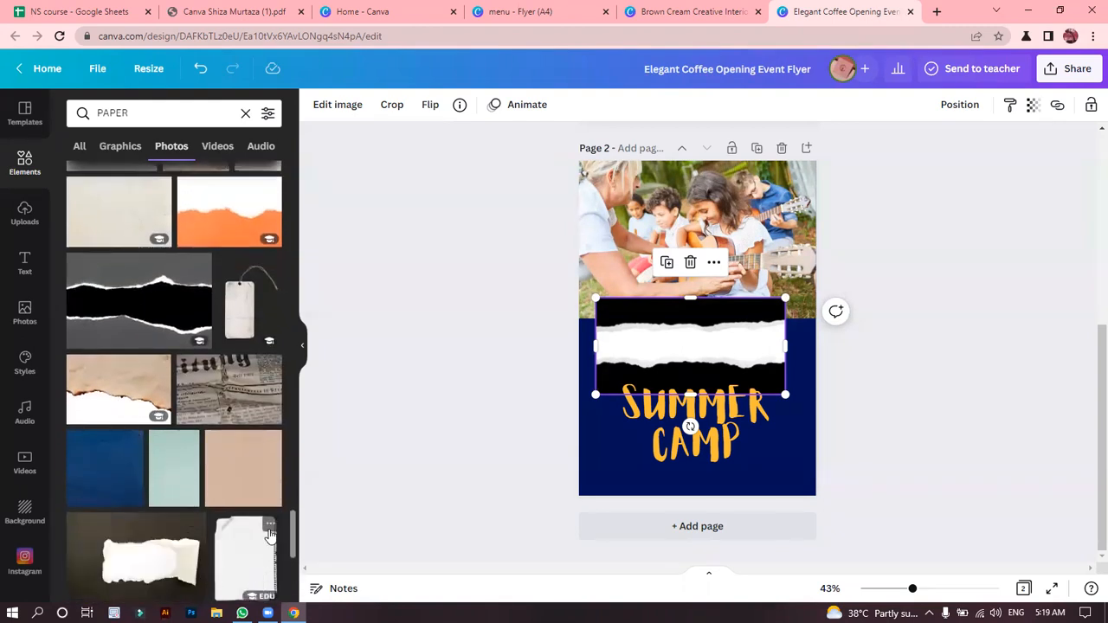
mouse_move(295, 532)
mouse_down()
mouse_move(304, 578)
mouse_move(304, 526)
mouse_up()
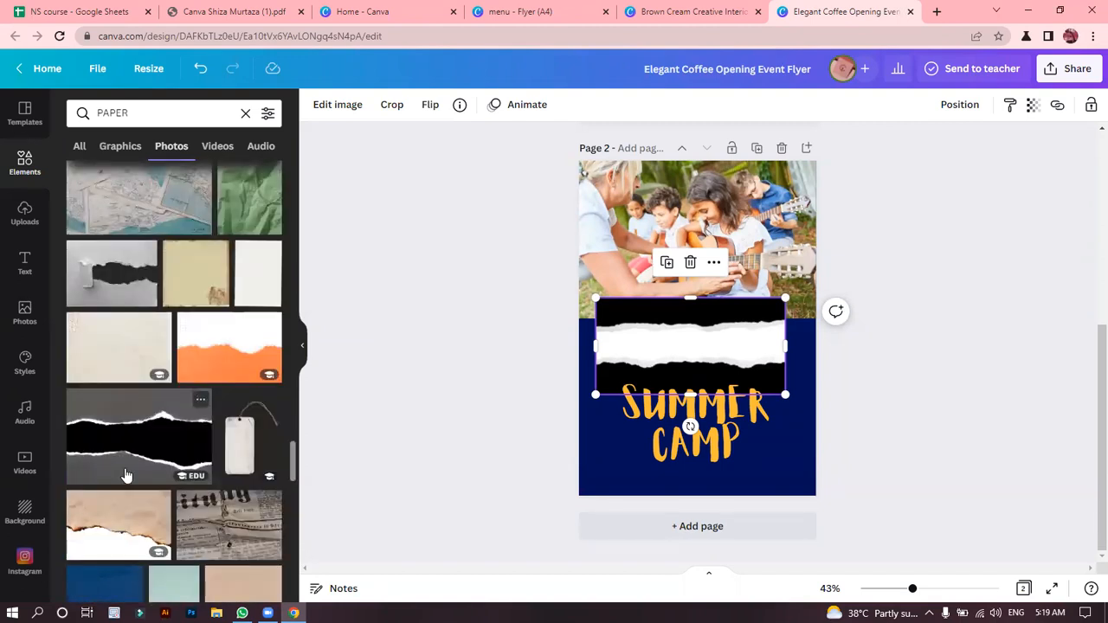
drag(120, 523, 634, 316)
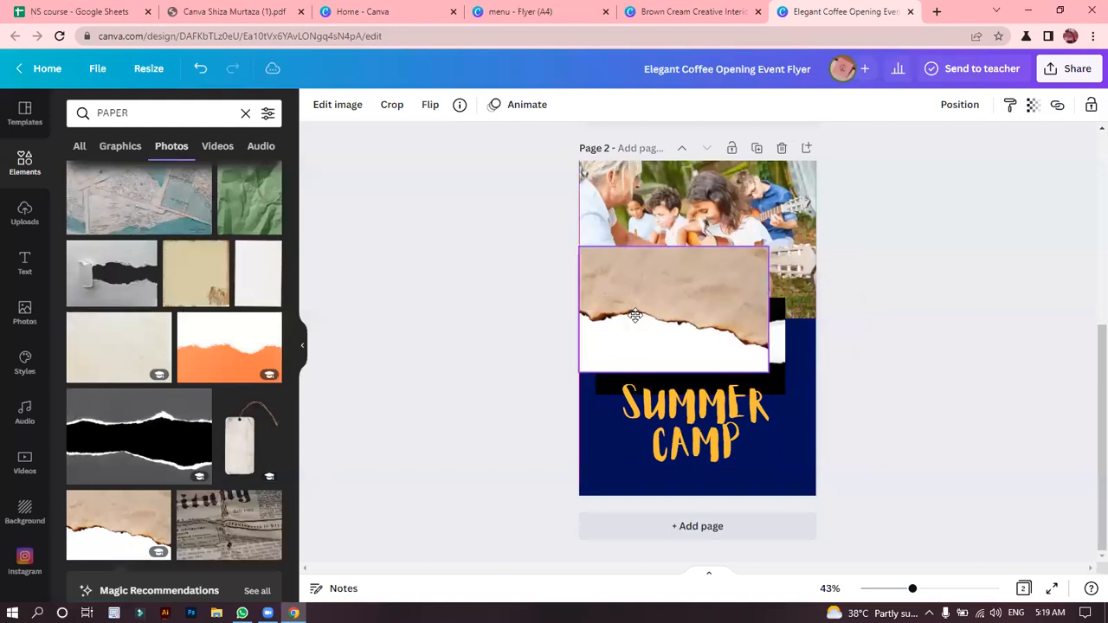
drag(767, 377, 815, 403)
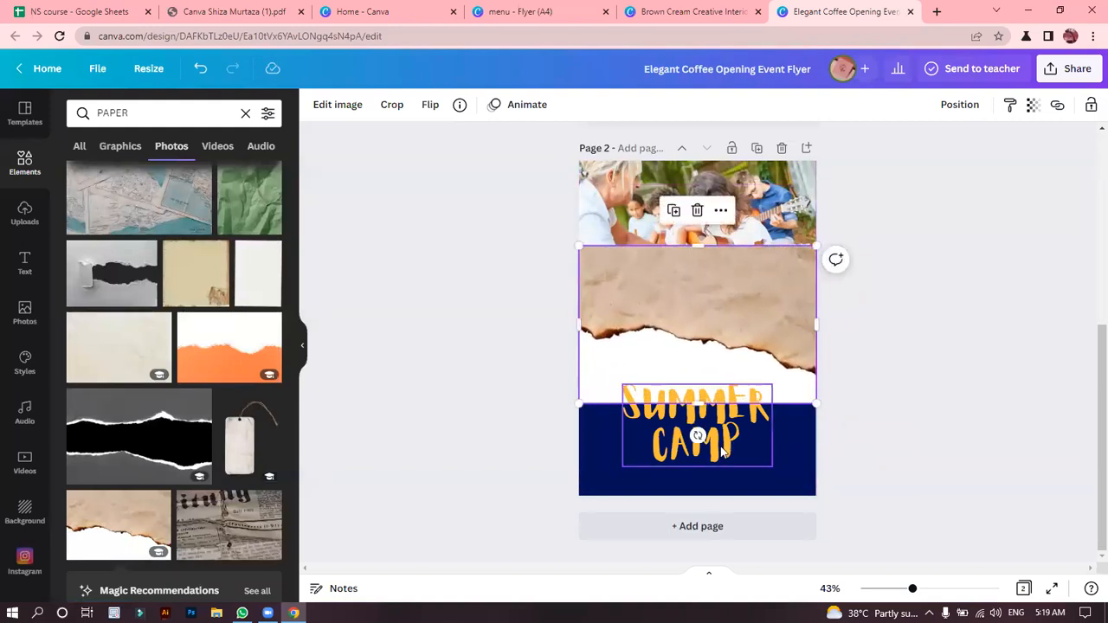
Tilt the burnt paper photo counter-clockwise and remove its white background.
drag(698, 435, 727, 432)
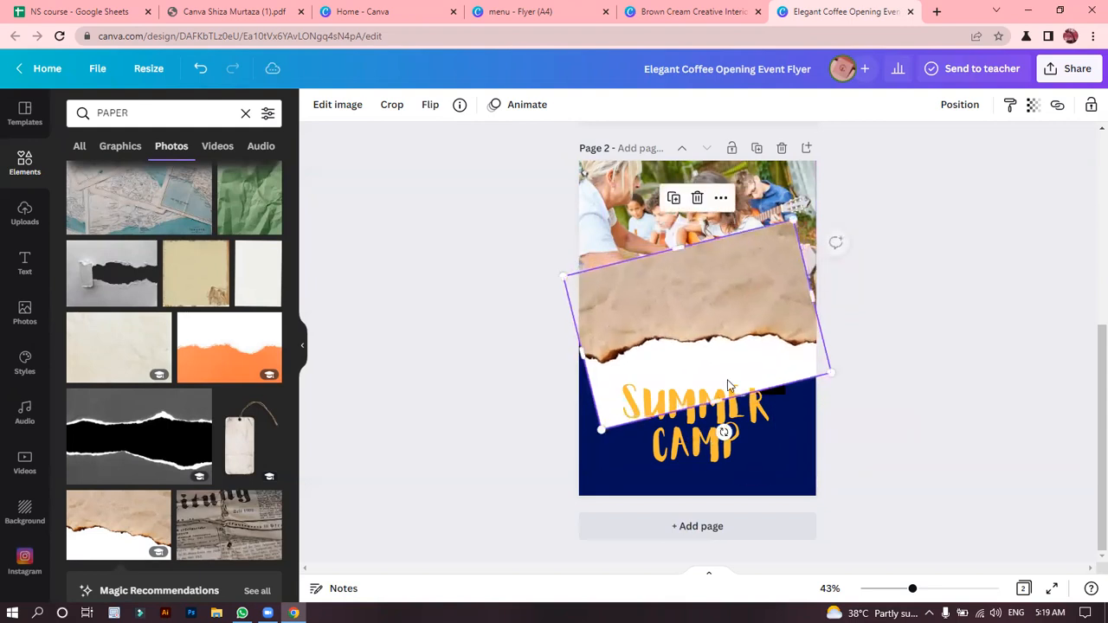
drag(715, 347, 713, 375)
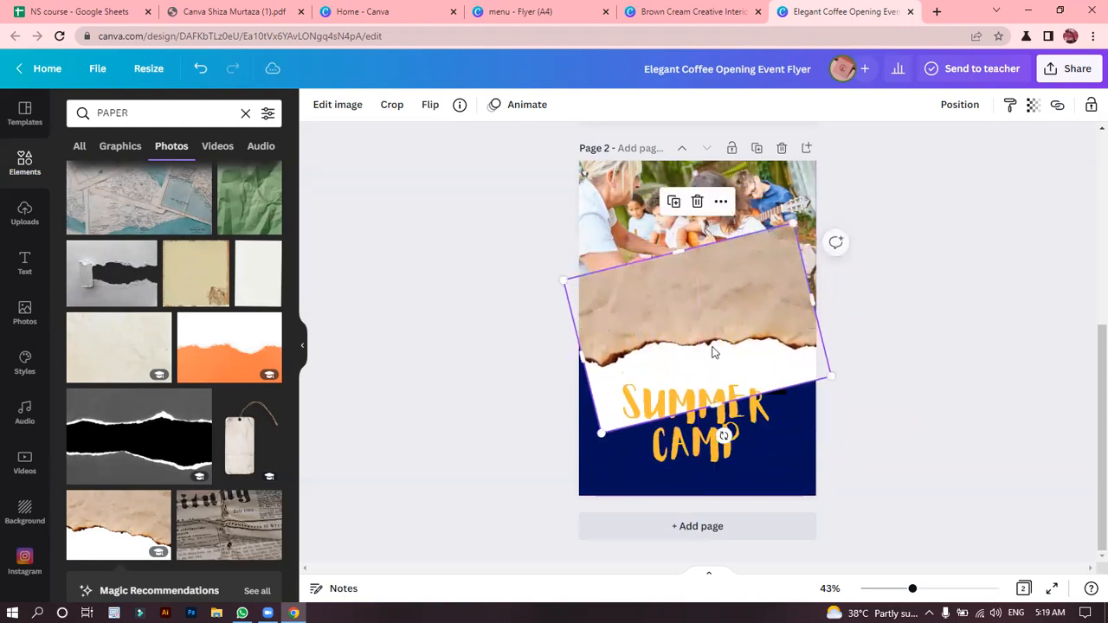
click(336, 107)
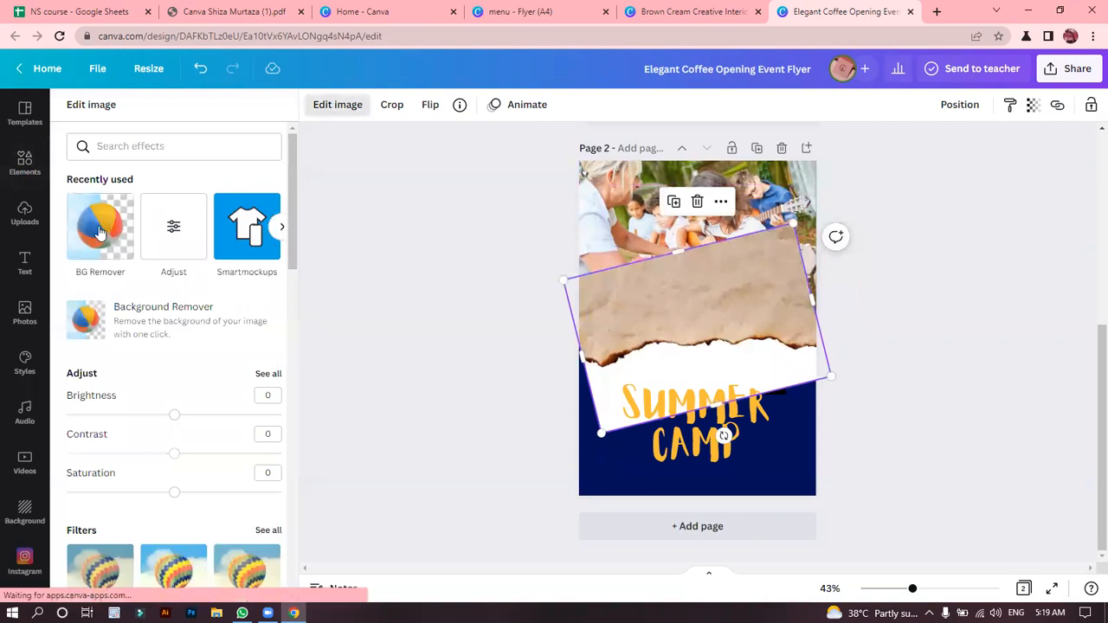
click(99, 229)
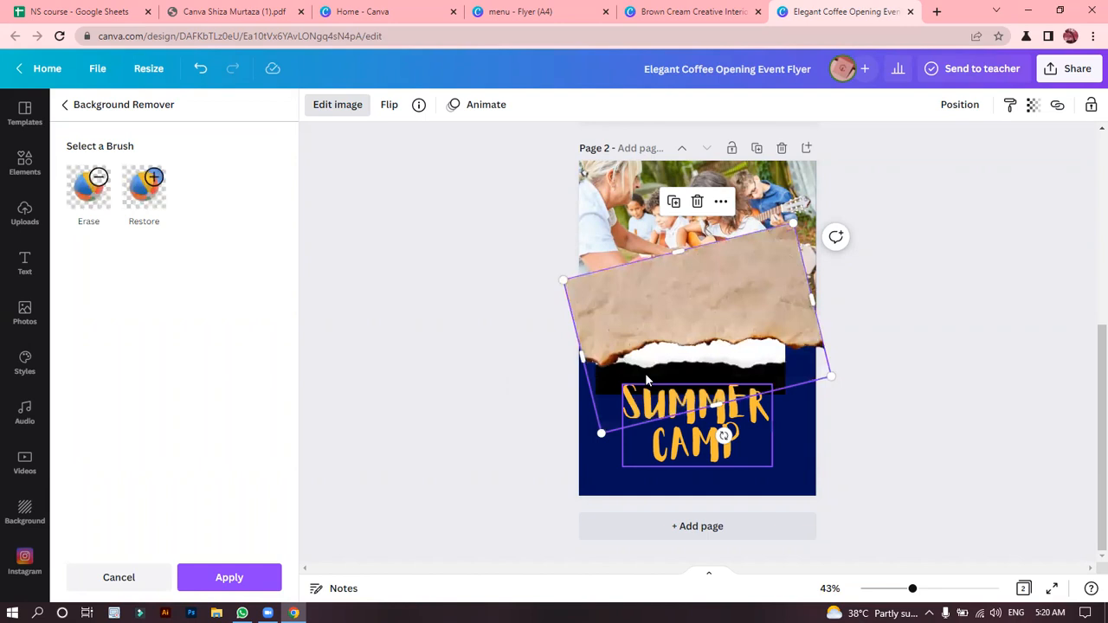
Rotate the burnt paper to about 170° so its torn edge faces up, and place it over the lower navy area.
drag(673, 313, 666, 259)
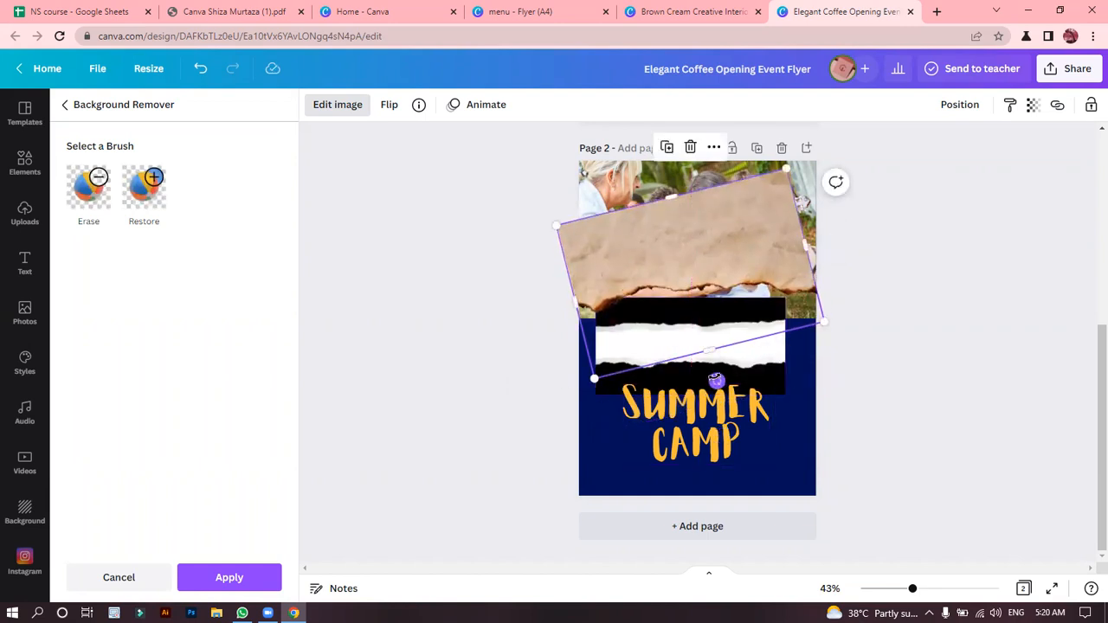
drag(760, 377, 684, 260)
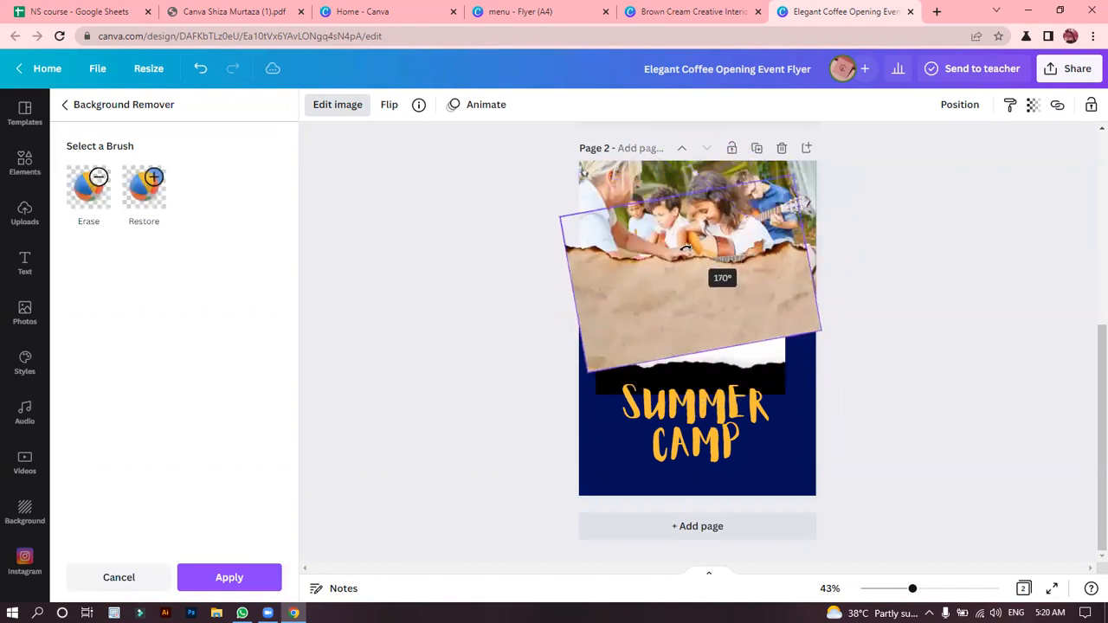
drag(651, 299, 654, 424)
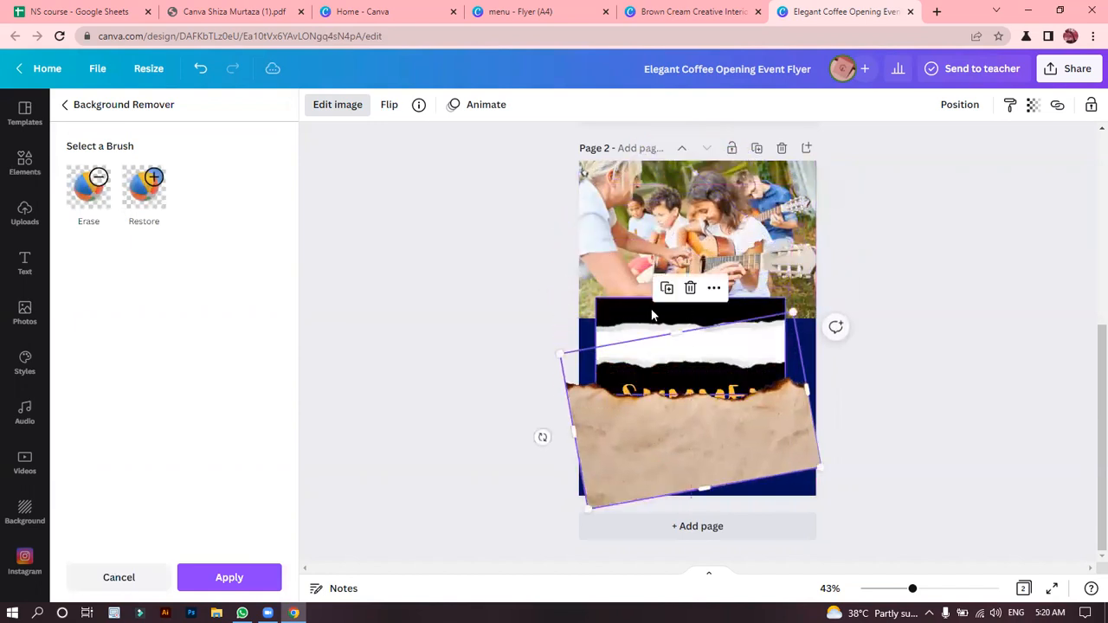
Delete the torn white paper strip on black from page 2.
click(652, 315)
key(Delete)
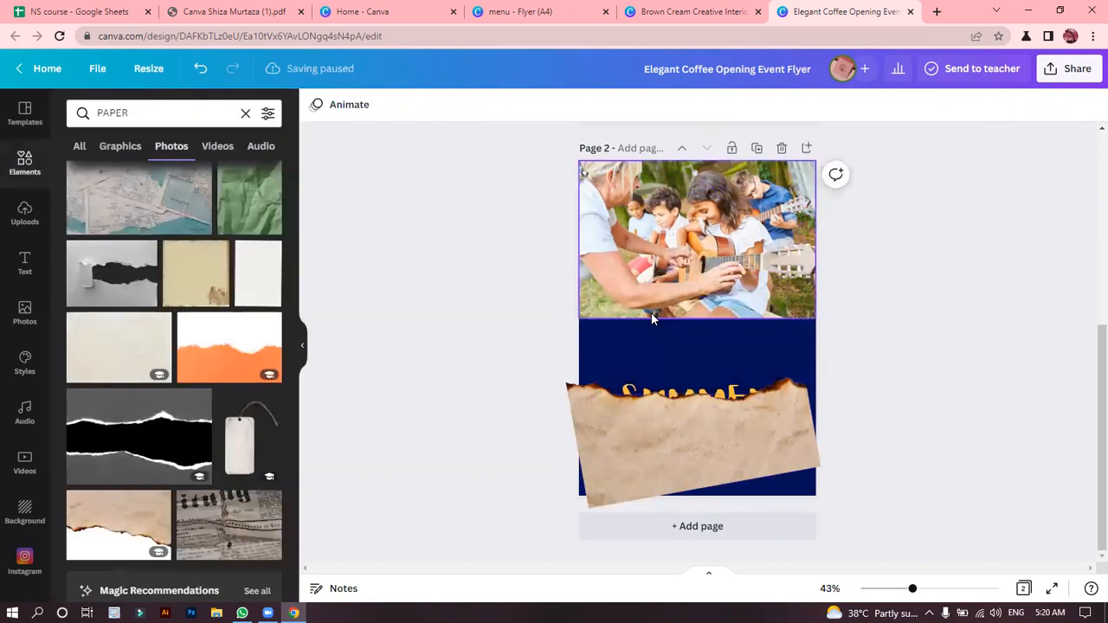
Crop the empty area above the paper's torn edge and move the paper up over the photo's lower edge, behind the SUMMER CAMP heading.
click(653, 422)
click(590, 432)
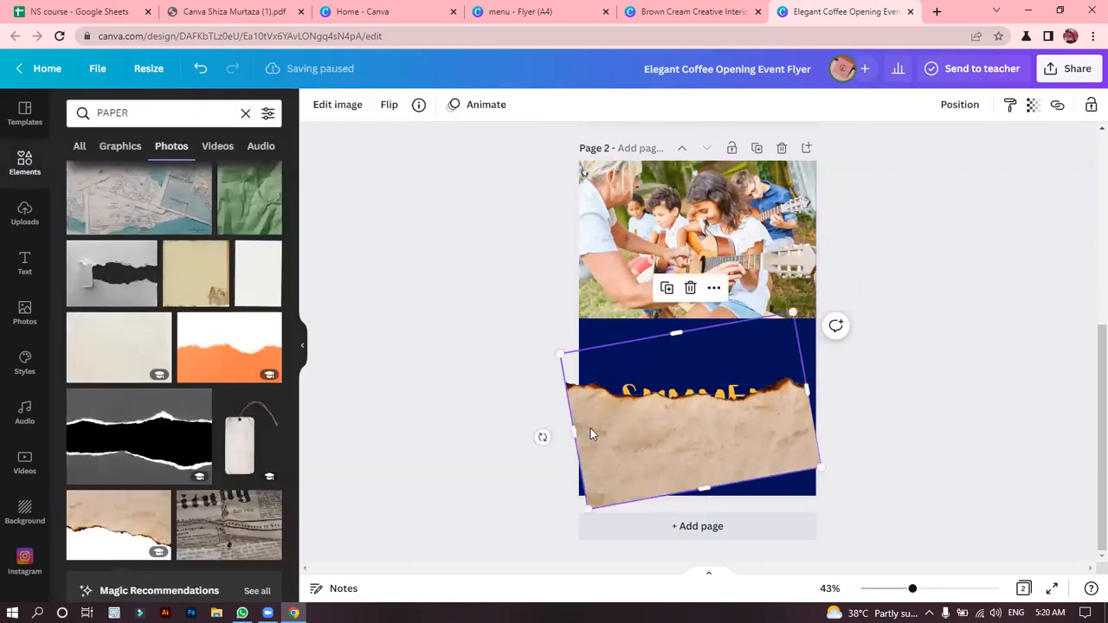
drag(680, 330, 688, 361)
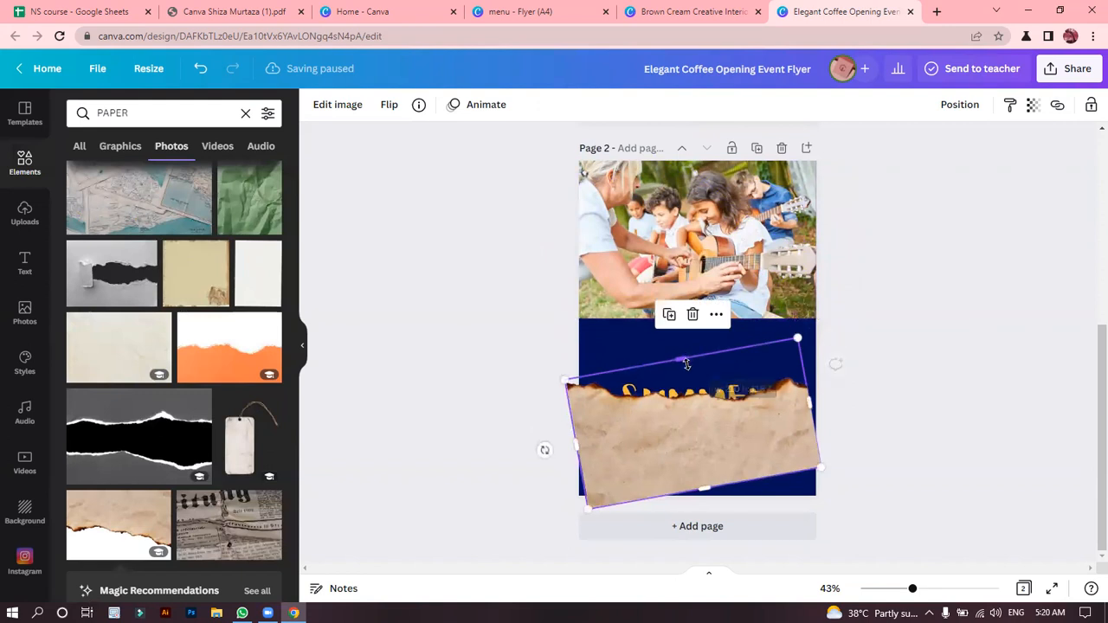
click(694, 433)
drag(660, 484, 666, 400)
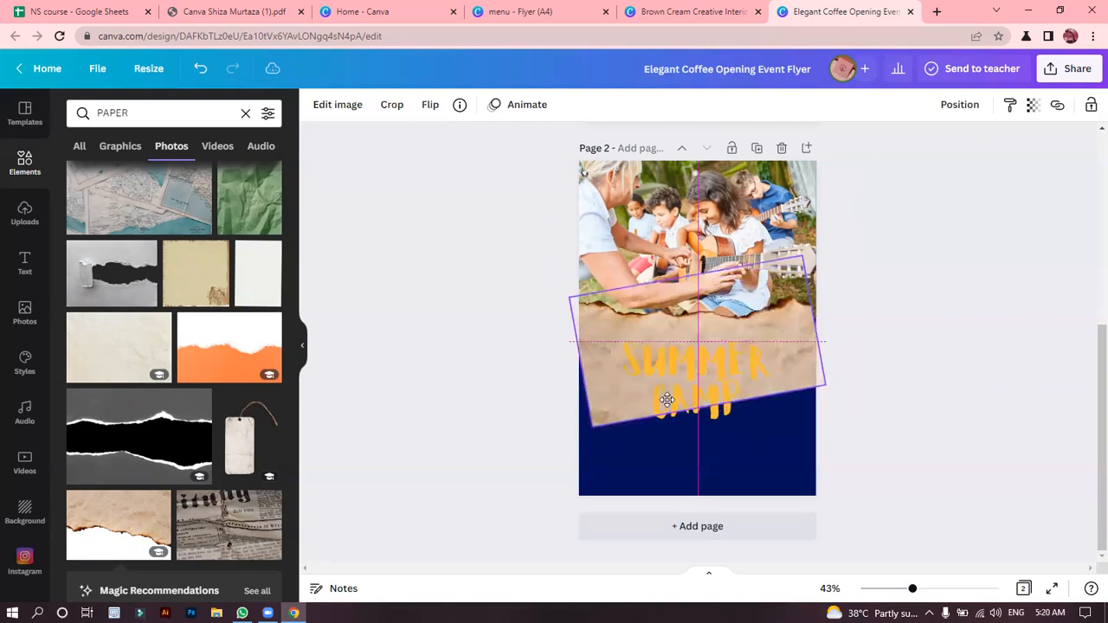
click(879, 295)
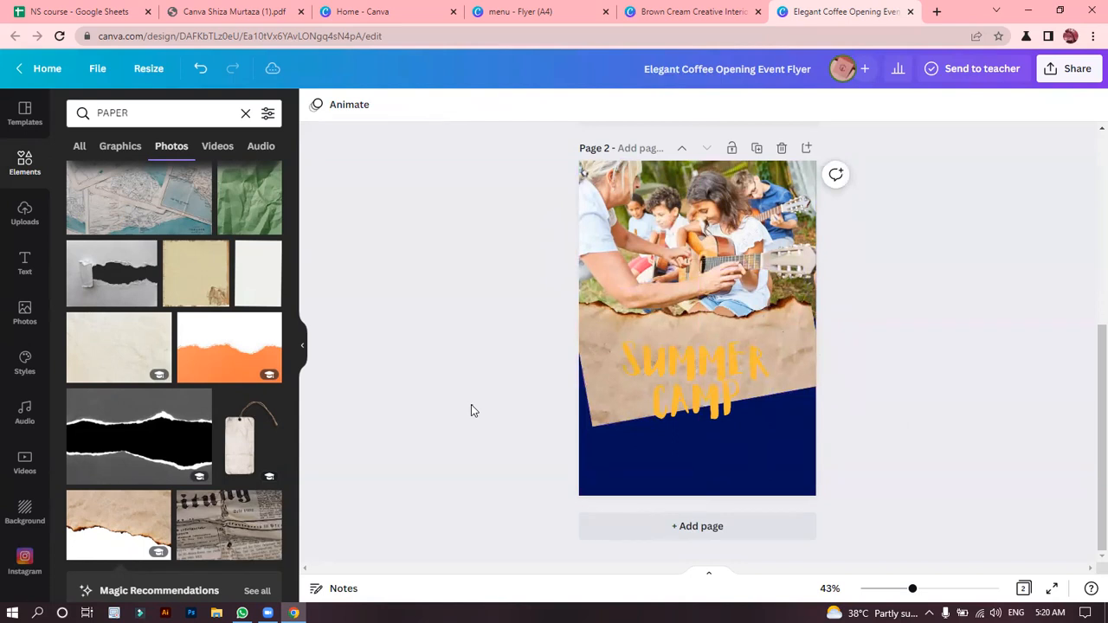
Darken the burnt paper by setting its brightness to -100 and its contrast to 100.
click(592, 359)
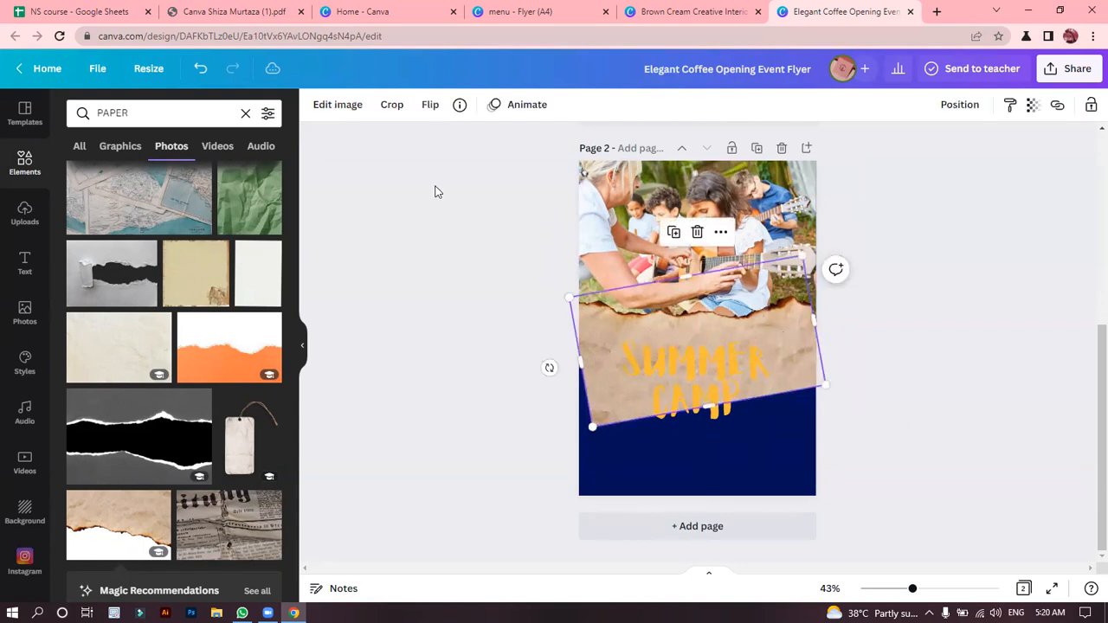
click(330, 114)
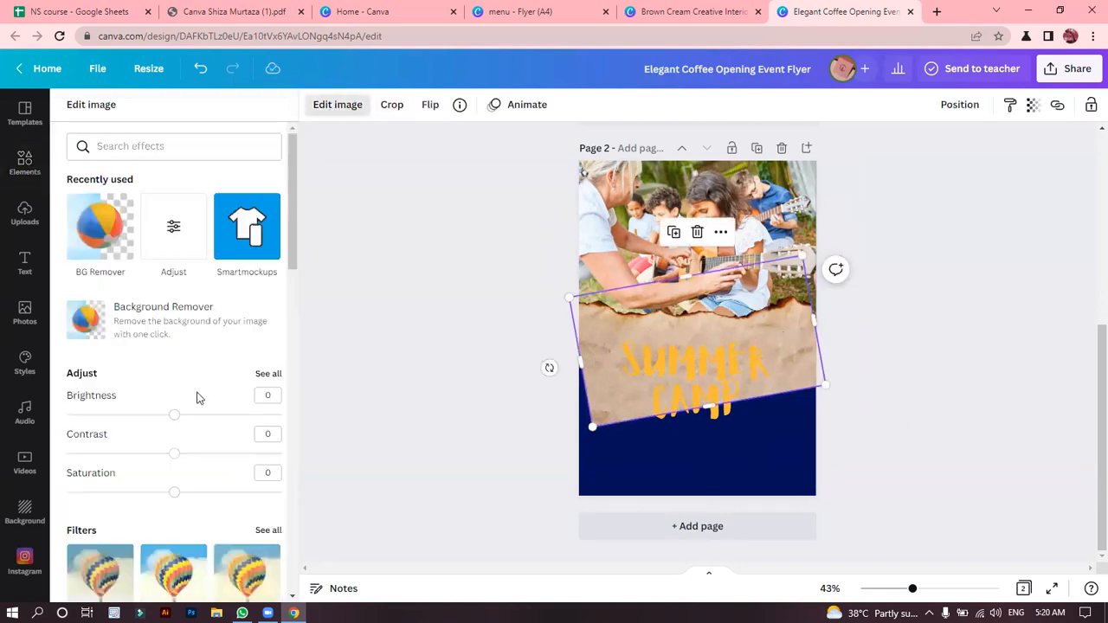
drag(174, 415, 84, 417)
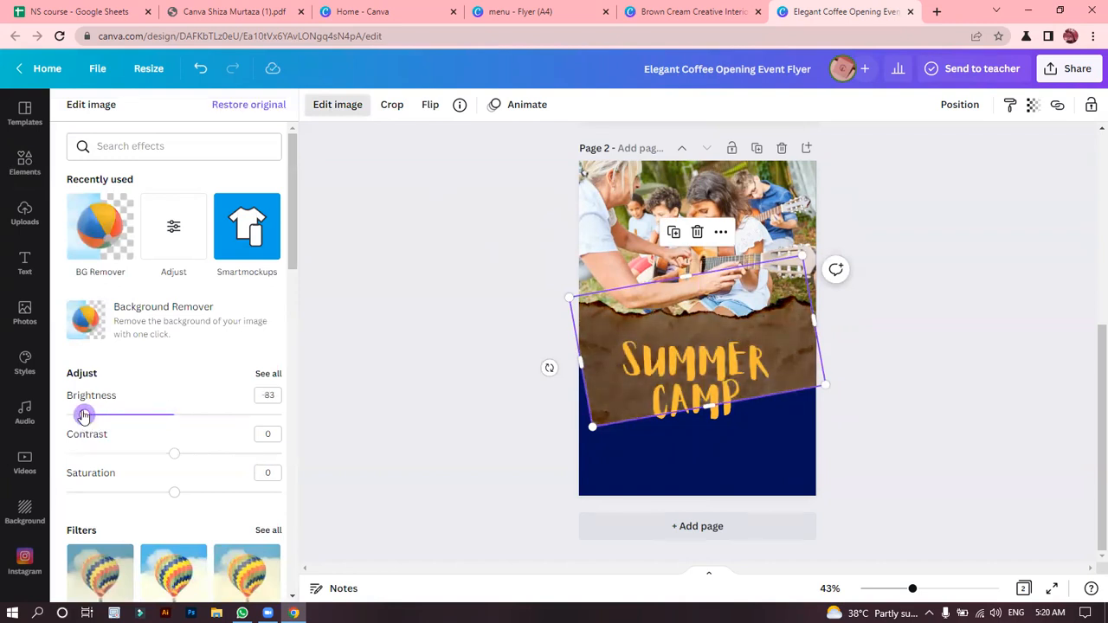
drag(39, 418, 37, 419)
drag(177, 461, 298, 473)
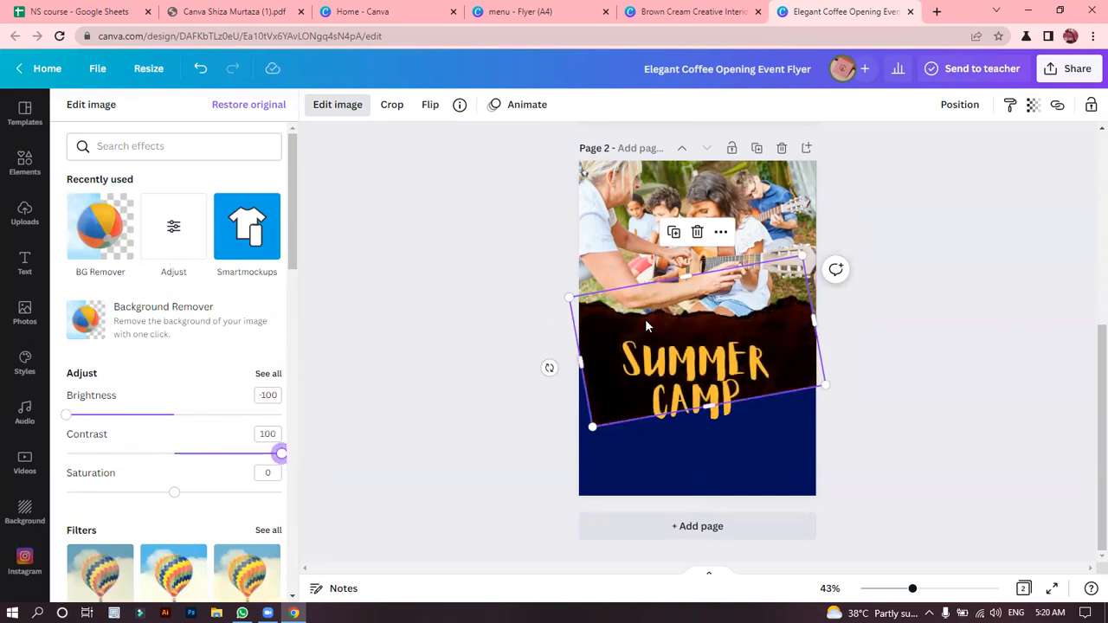
Crop the lower part of the darkened paper to leave a narrow torn strip, and widen it past both page edges.
drag(709, 406, 712, 338)
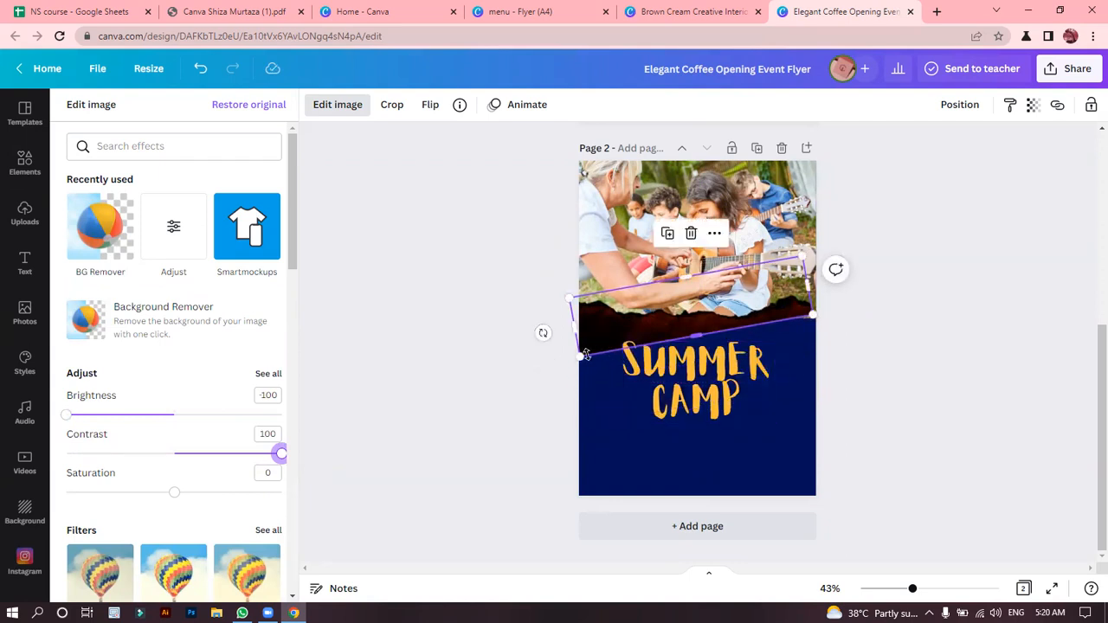
drag(581, 351, 579, 353)
drag(821, 291, 828, 291)
drag(682, 324, 682, 326)
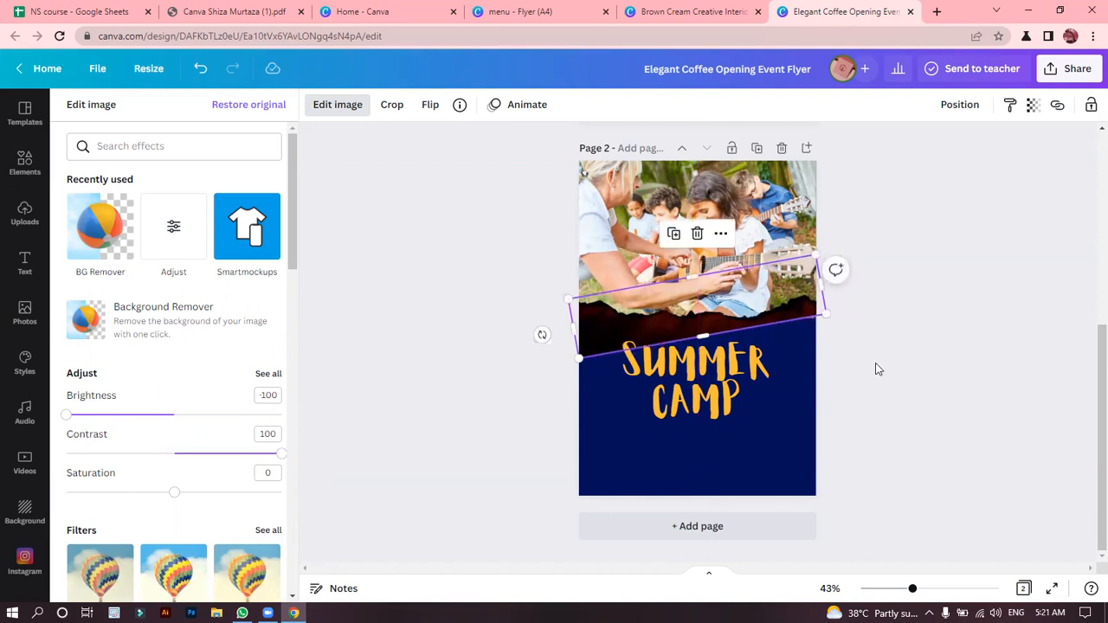
click(875, 368)
click(874, 369)
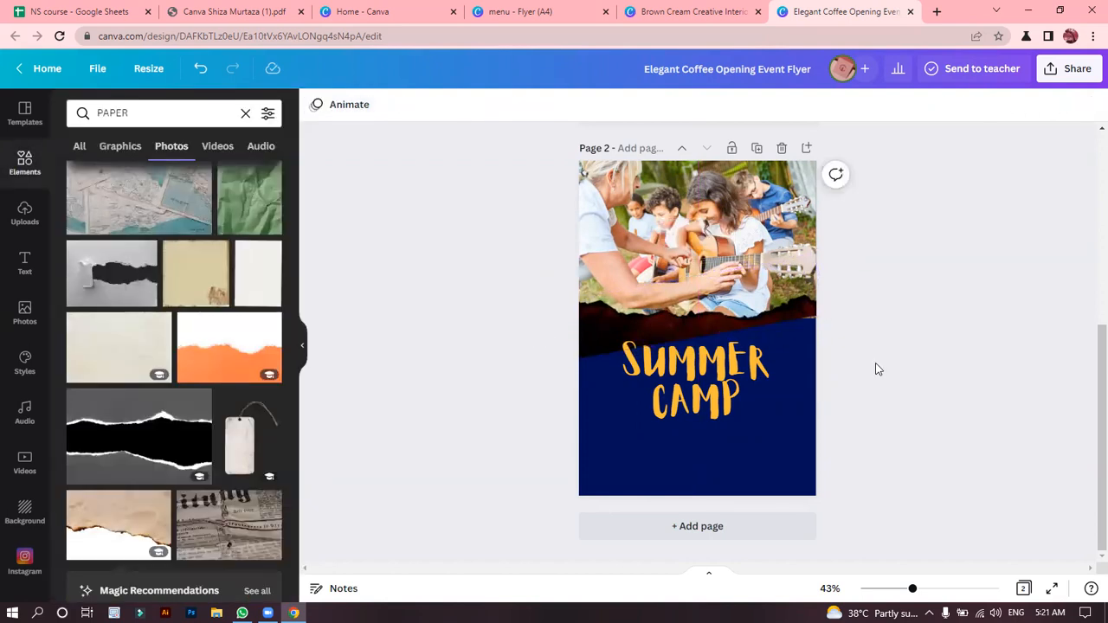
Extend the dark torn strip's lower edge slightly downward and move the SUMMER CAMP heading up to overlap the strip.
click(788, 316)
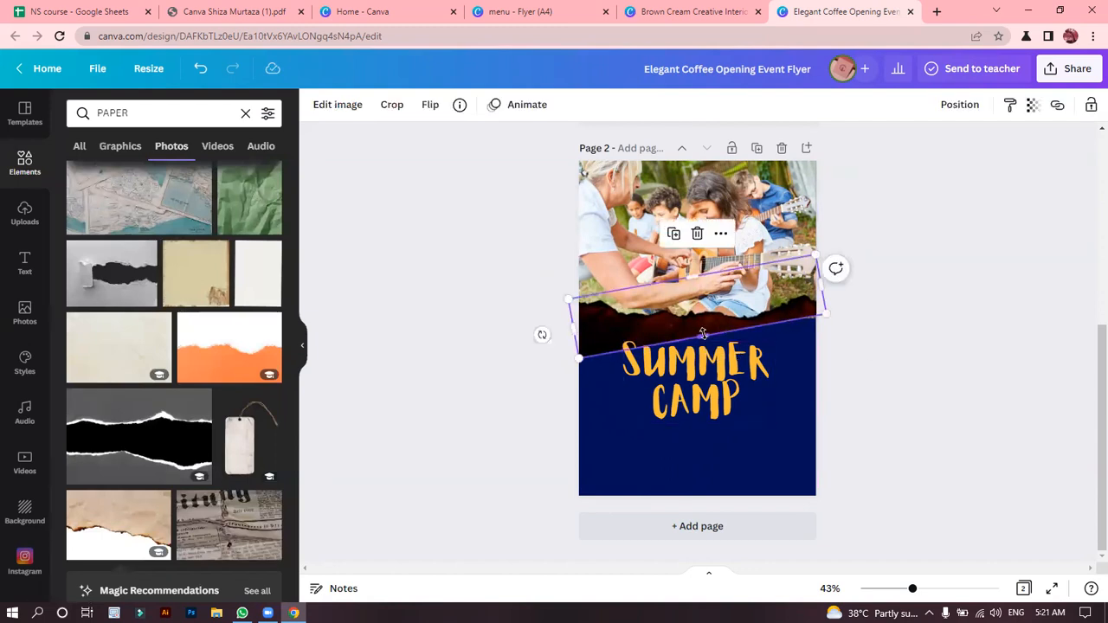
drag(703, 337, 705, 352)
click(929, 388)
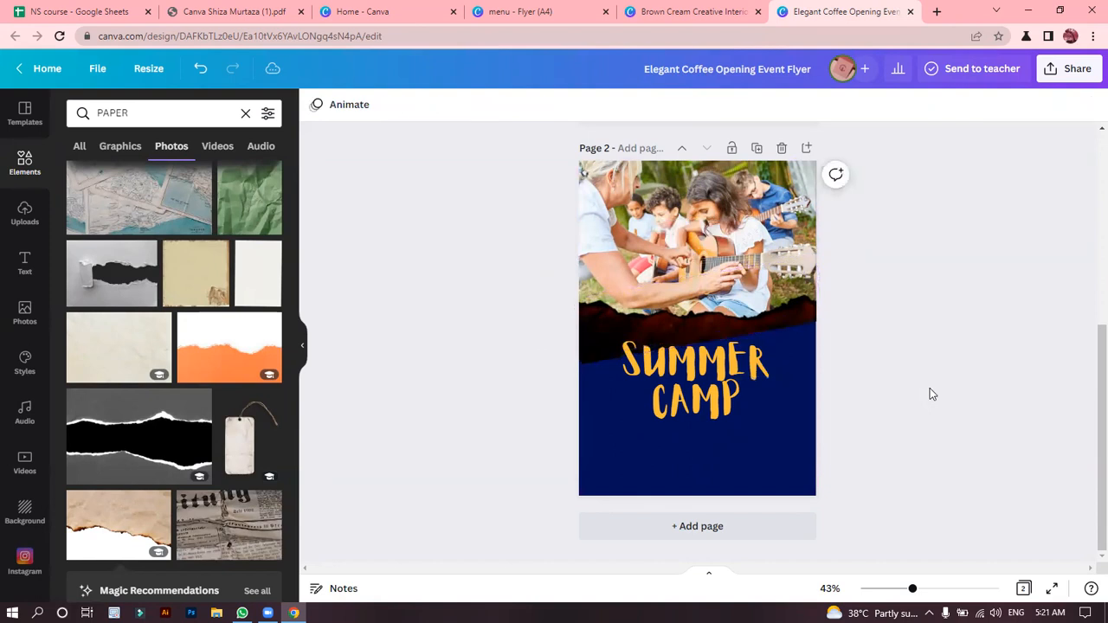
drag(702, 394, 699, 353)
click(935, 339)
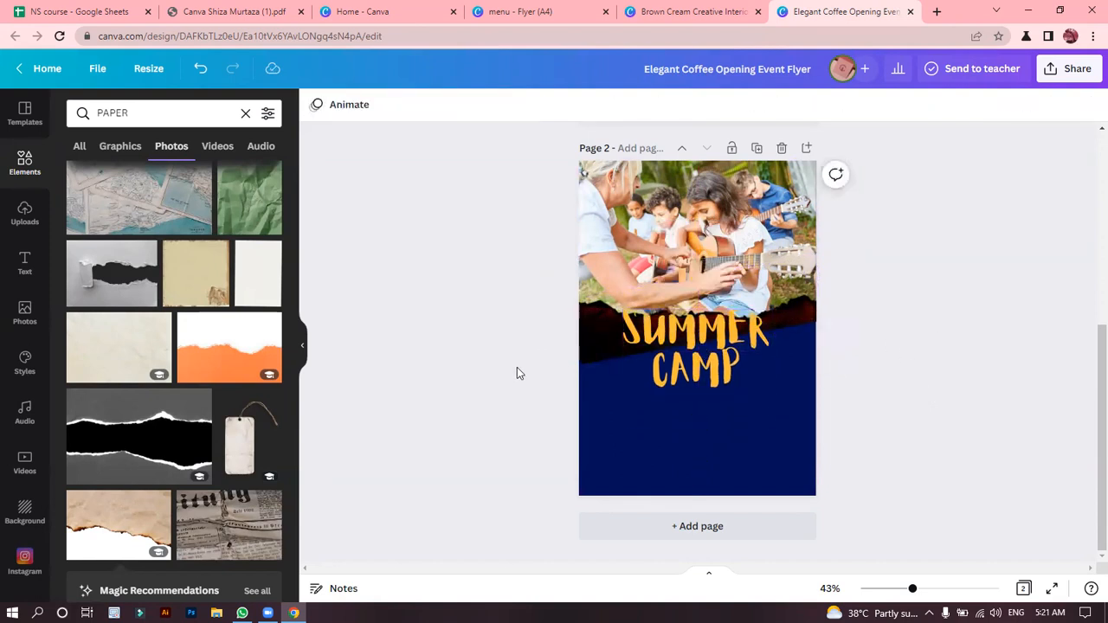
Remove the navy background from the flyer page and set the page background to dark green.
key(Delete)
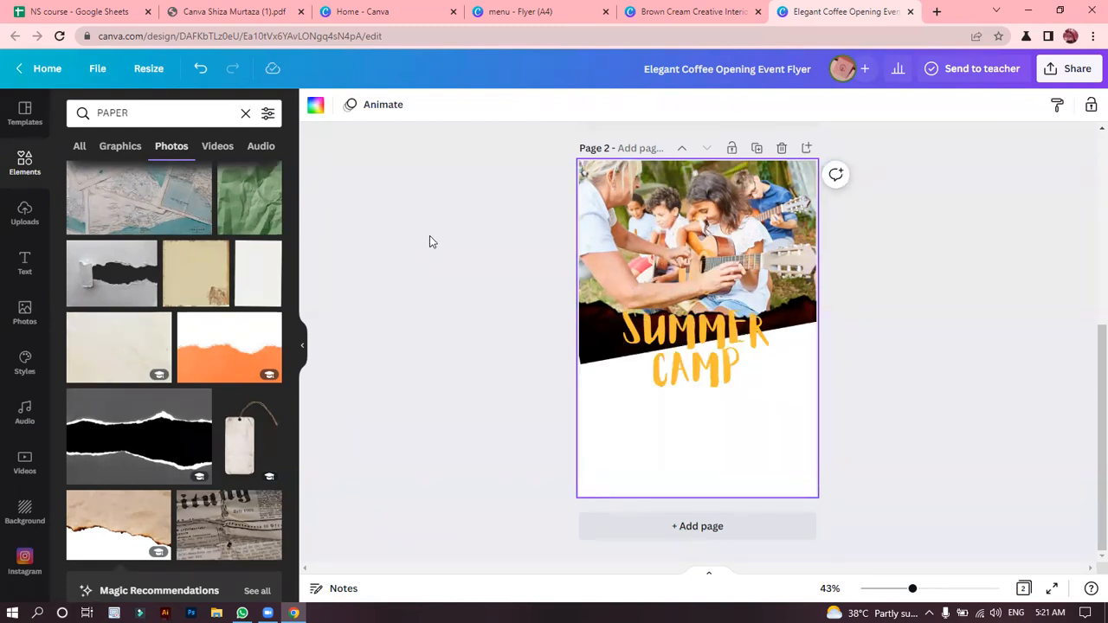
click(315, 105)
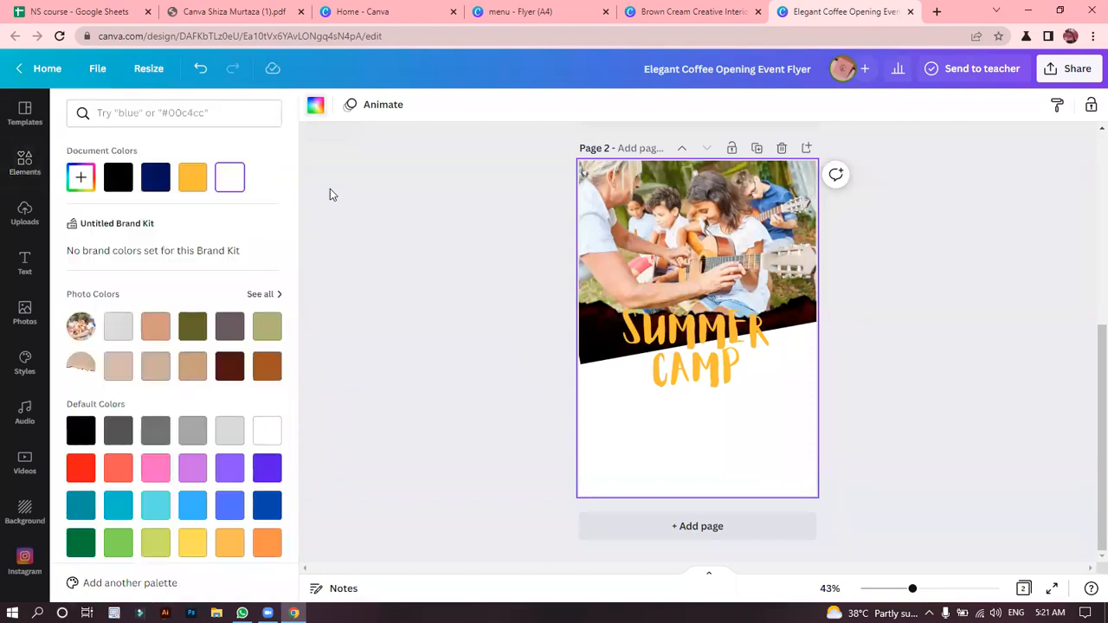
click(24, 161)
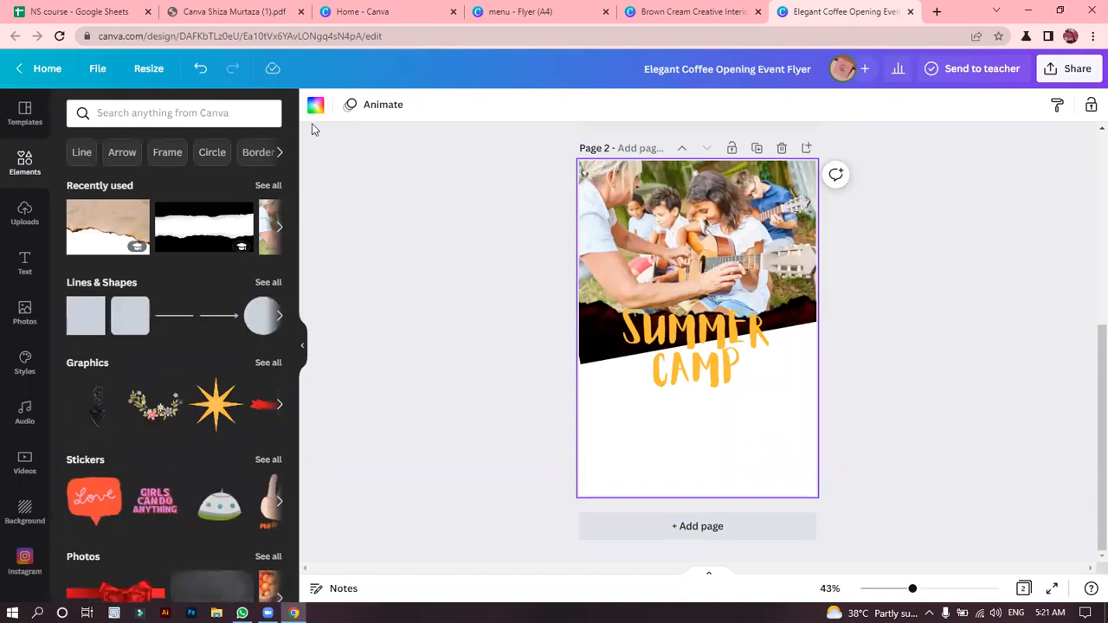
click(315, 106)
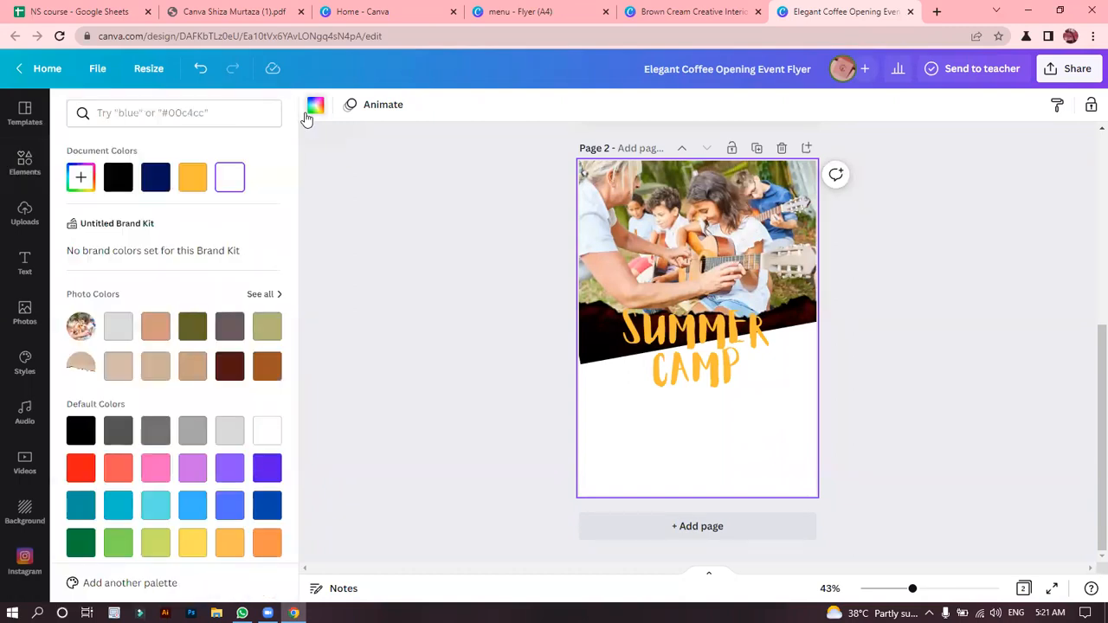
click(187, 331)
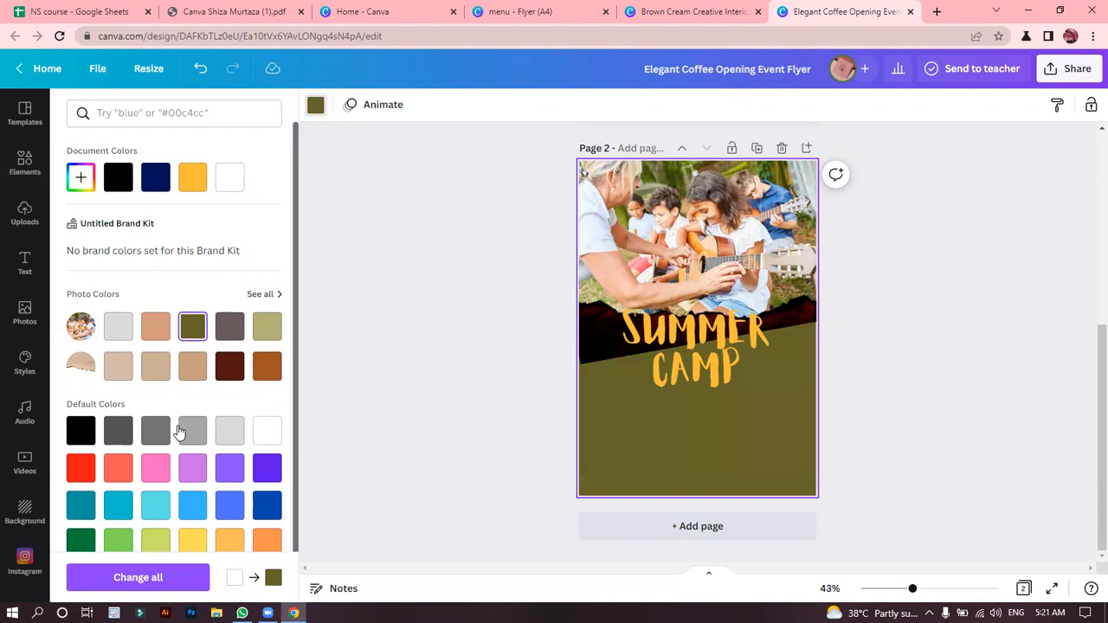
click(84, 540)
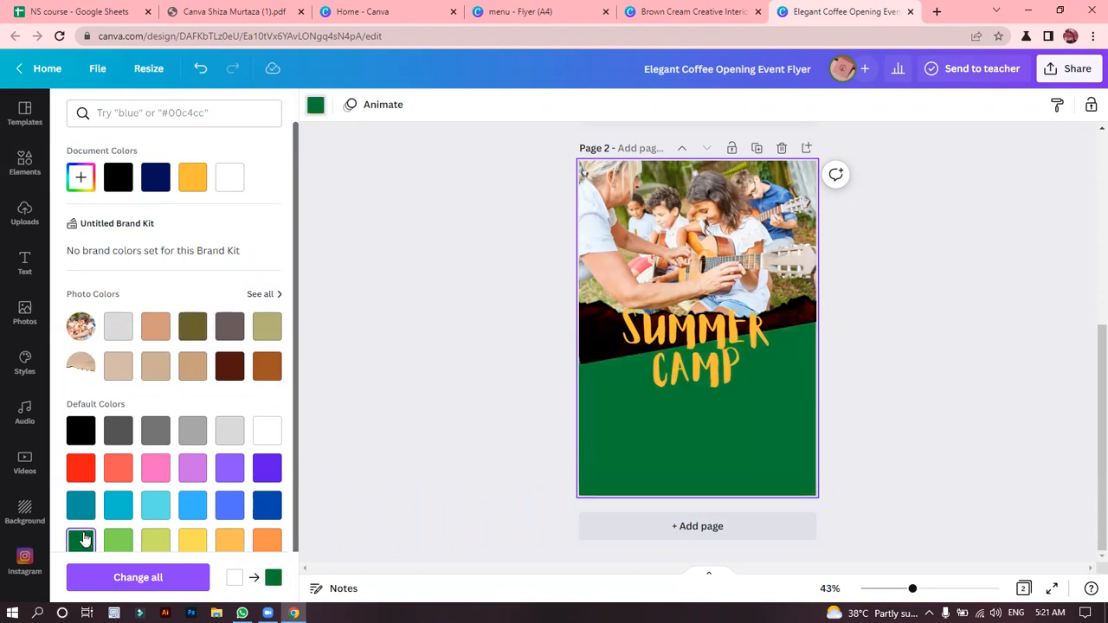
click(622, 350)
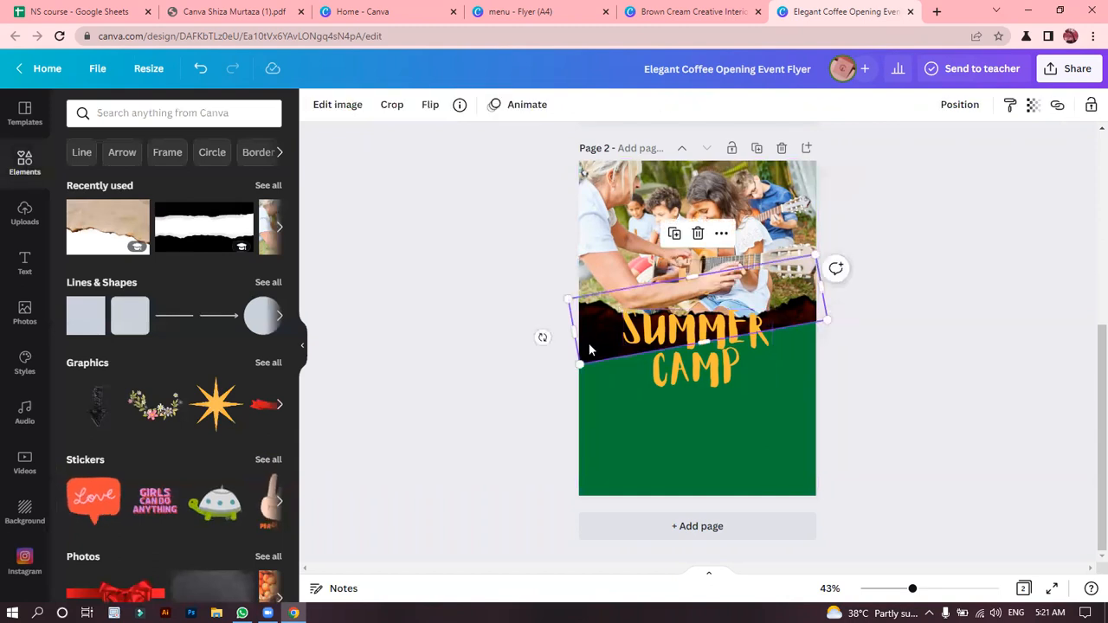
click(596, 409)
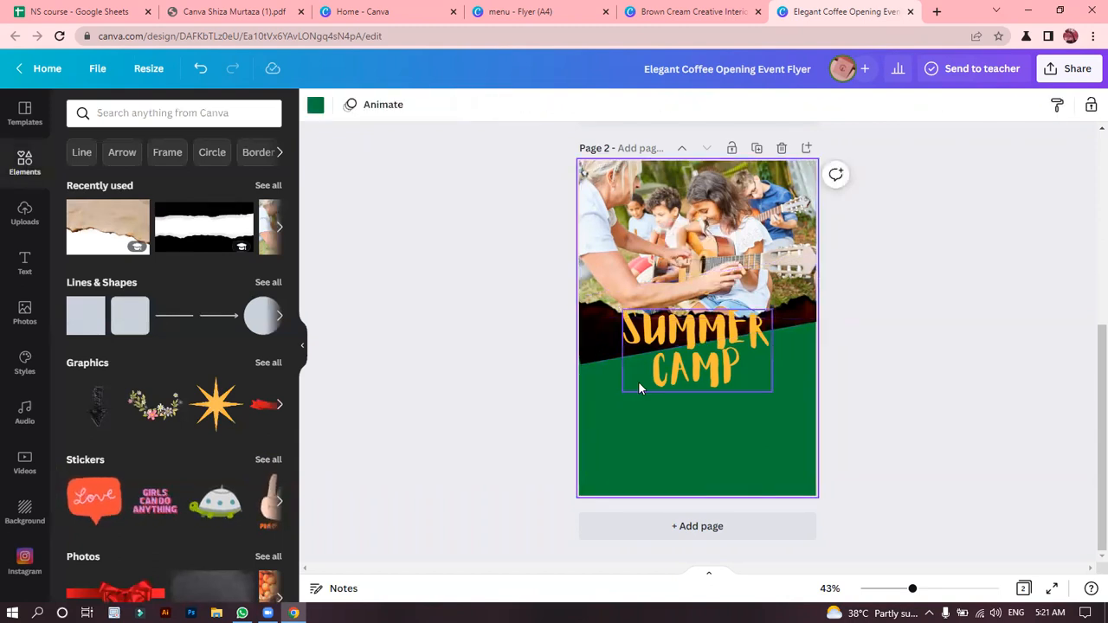
click(638, 383)
right_click(636, 387)
click(617, 432)
right_click(618, 438)
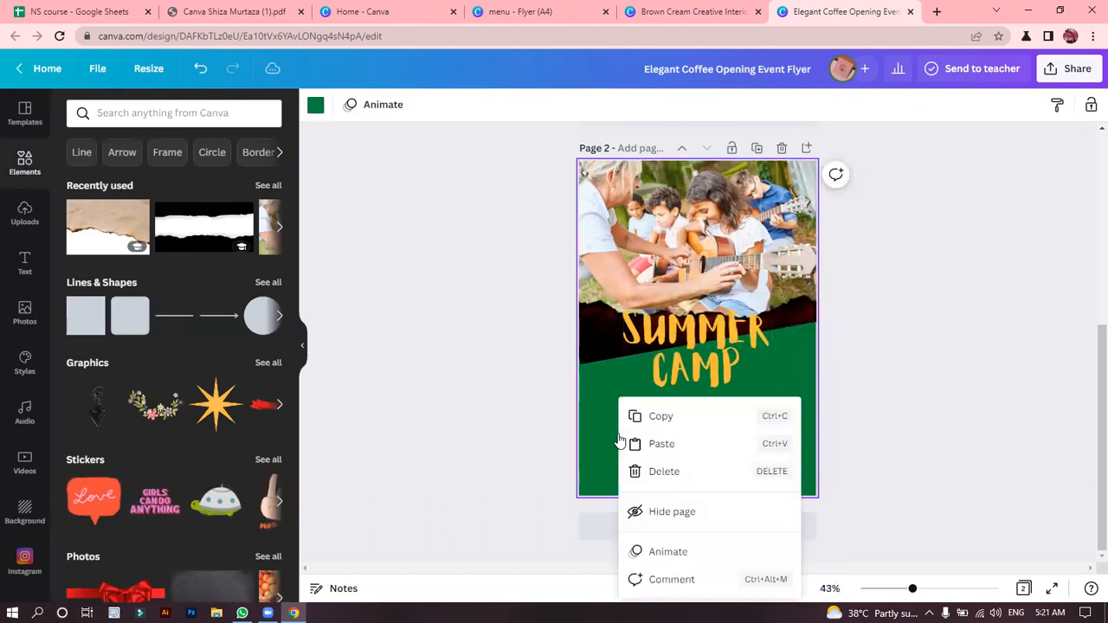
click(494, 445)
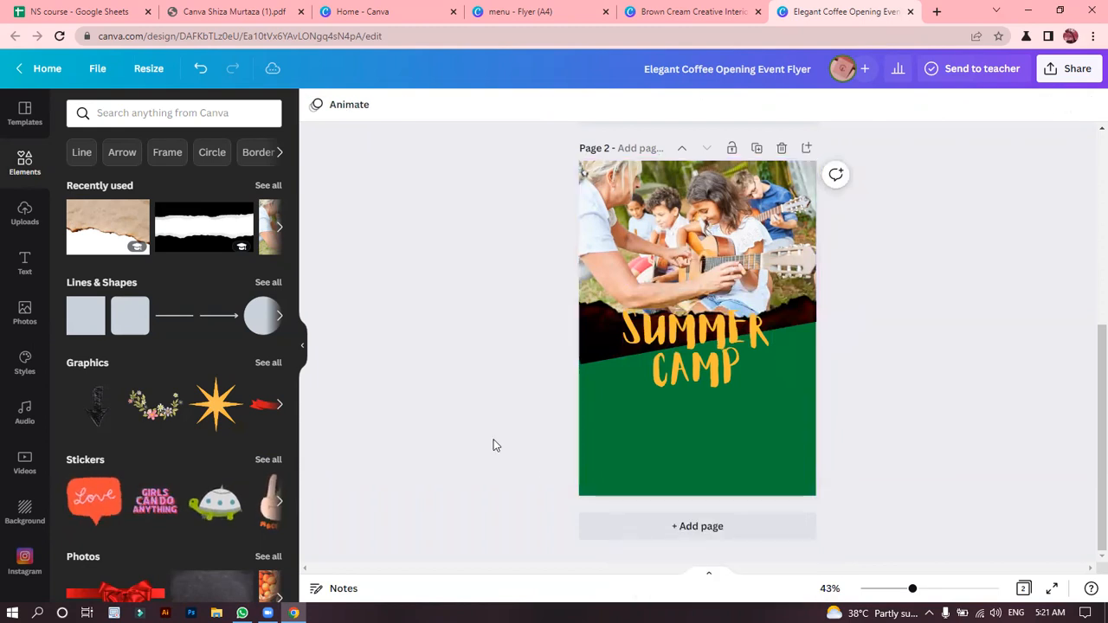
Add a square shape and stretch it across the full page width, from just below the torn edge to the page's lower edge.
click(94, 307)
click(69, 321)
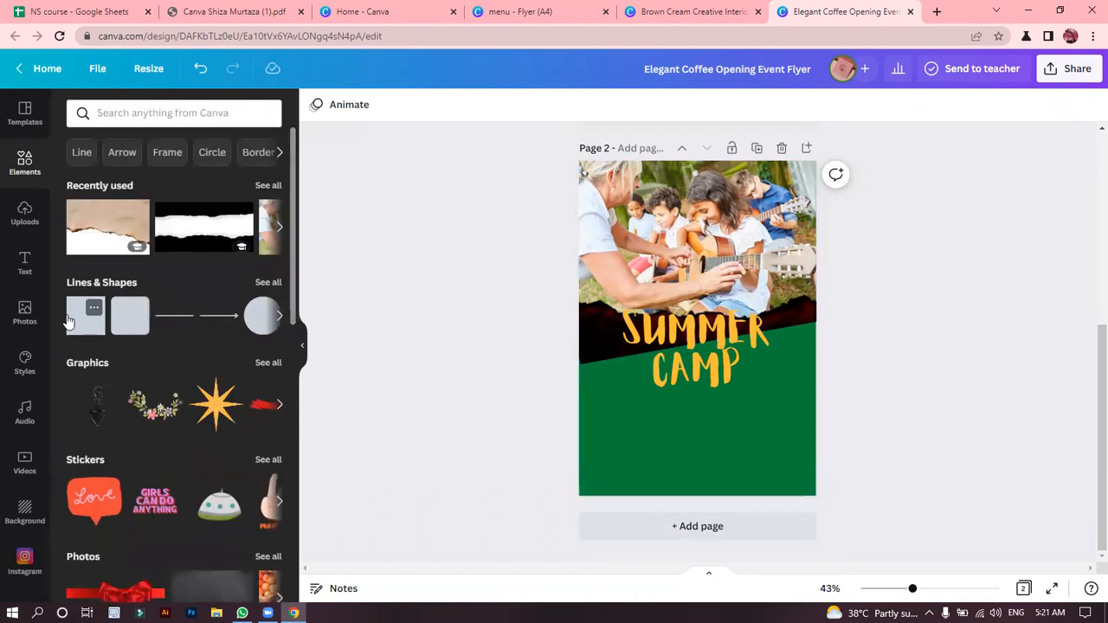
click(78, 316)
drag(659, 333, 578, 333)
drag(731, 331, 816, 331)
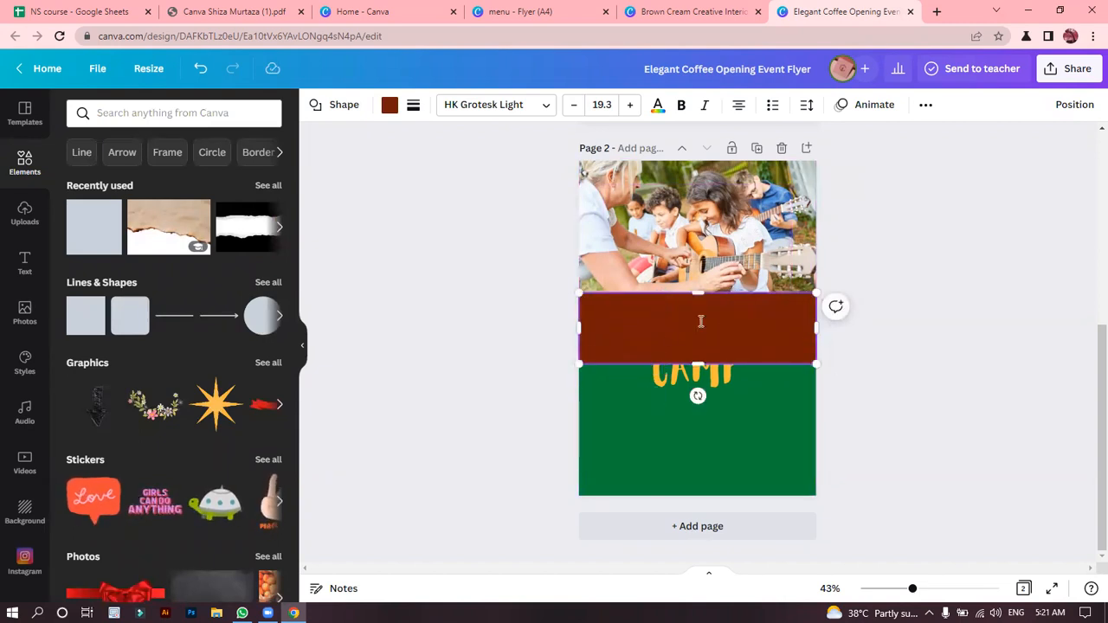
click(884, 345)
drag(735, 346, 699, 495)
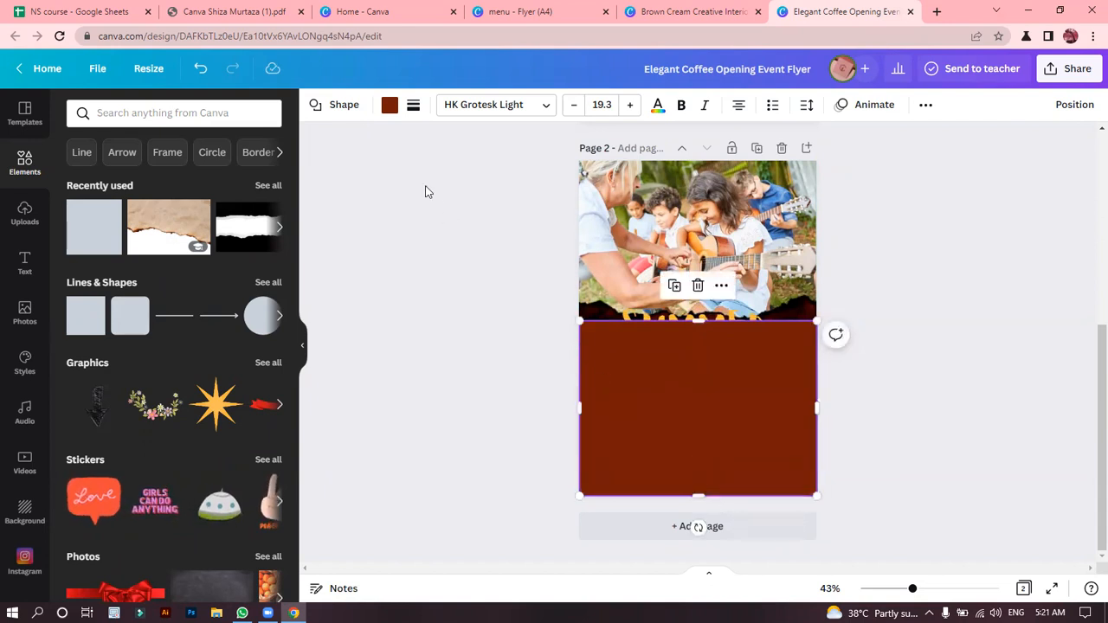
Fill the large rectangle with the same dark green as the page background.
click(389, 105)
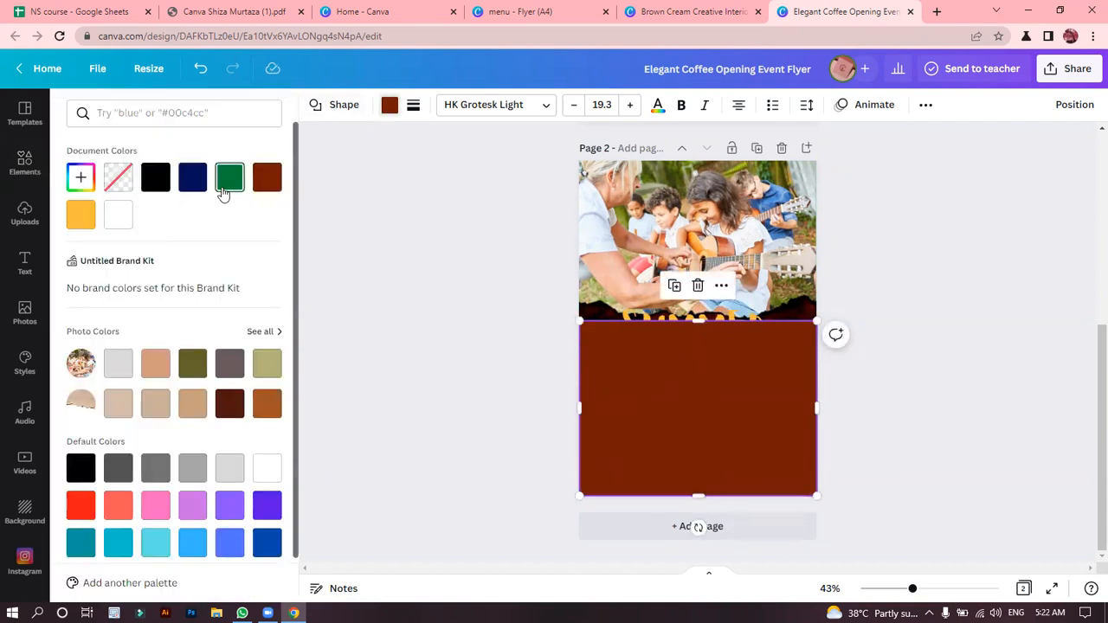
click(228, 176)
key(Escape)
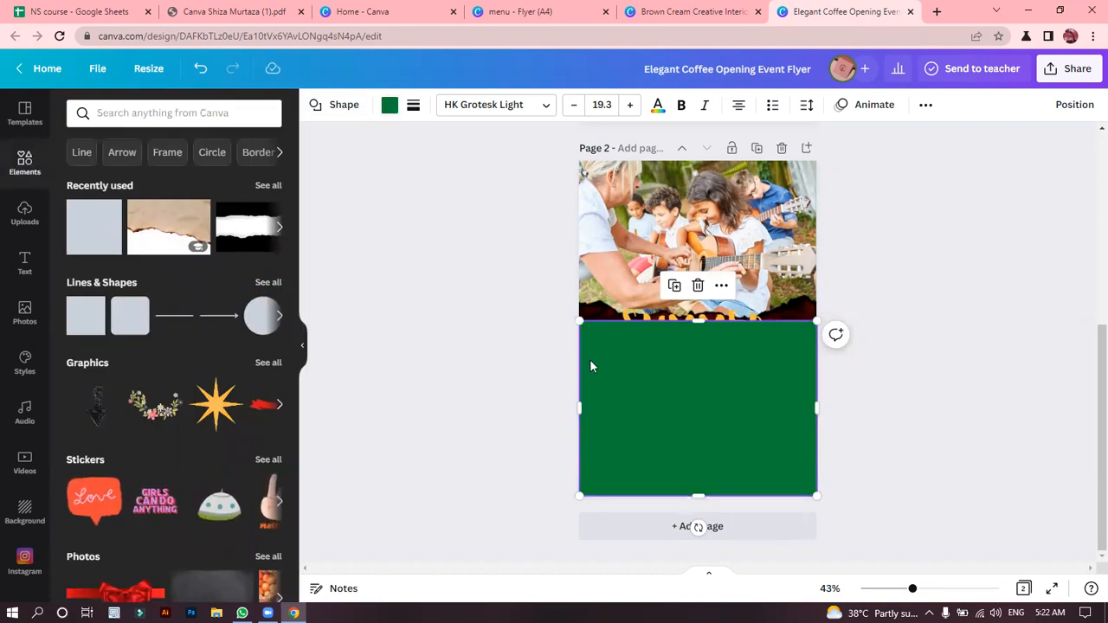
click(505, 317)
Bring the SUMMER CAMP heading forward over the green rectangle, shrink it slightly and centre it just below the torn strip.
click(641, 313)
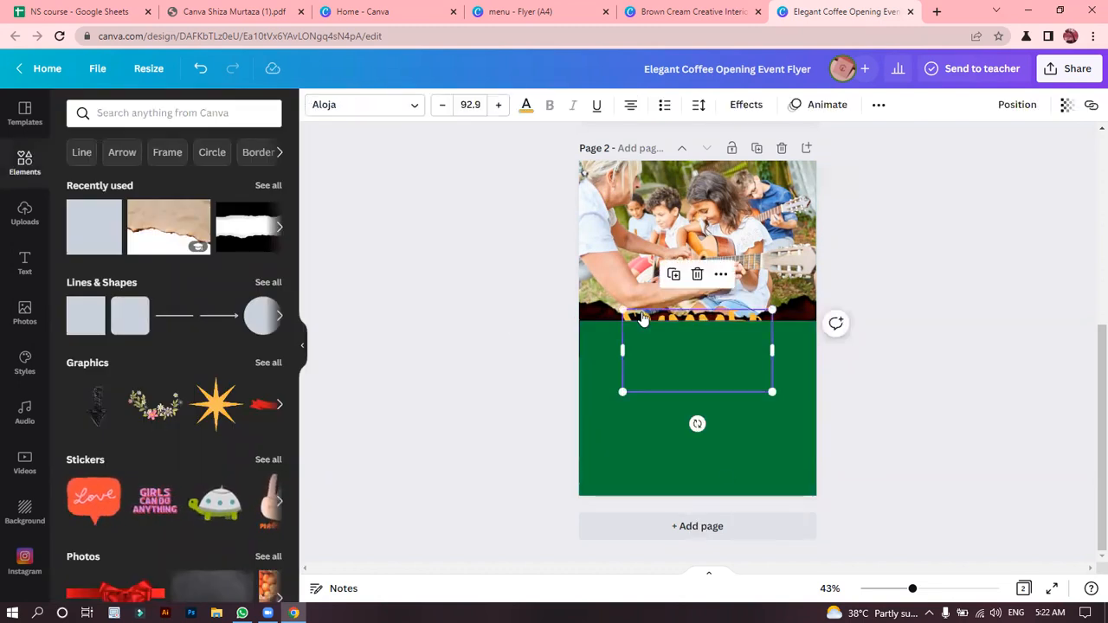
right_click(642, 316)
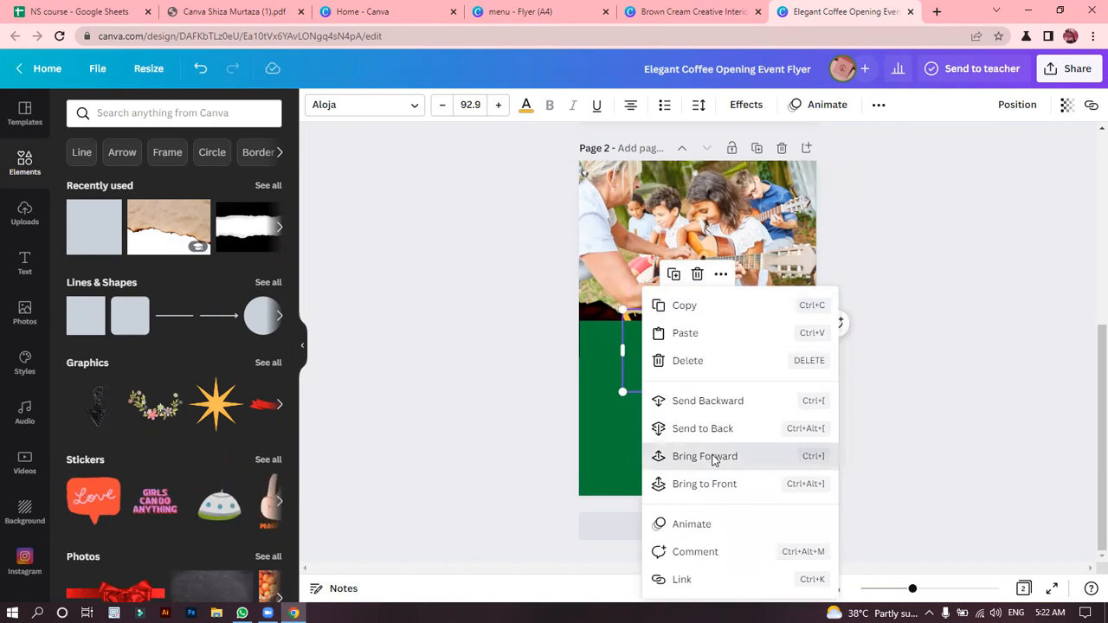
click(712, 456)
click(912, 320)
drag(684, 357, 682, 364)
drag(769, 399, 746, 388)
drag(671, 373, 679, 367)
click(886, 333)
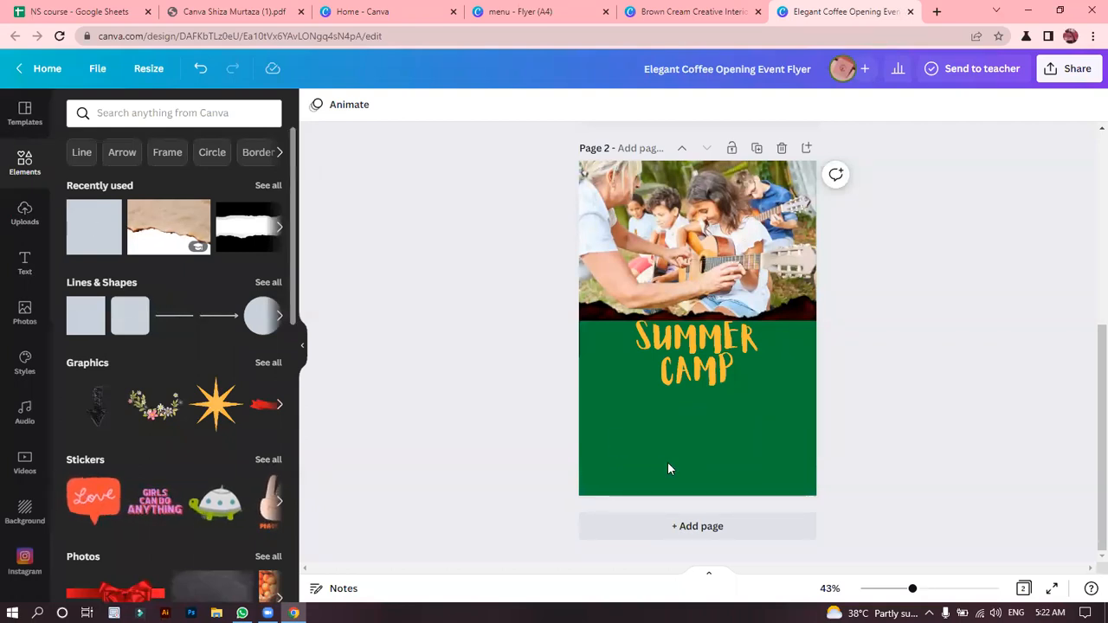
Add a white vertical line on the green area below the SUMMER CAMP heading, slightly left of the page's centre.
drag(710, 361, 694, 429)
click(897, 369)
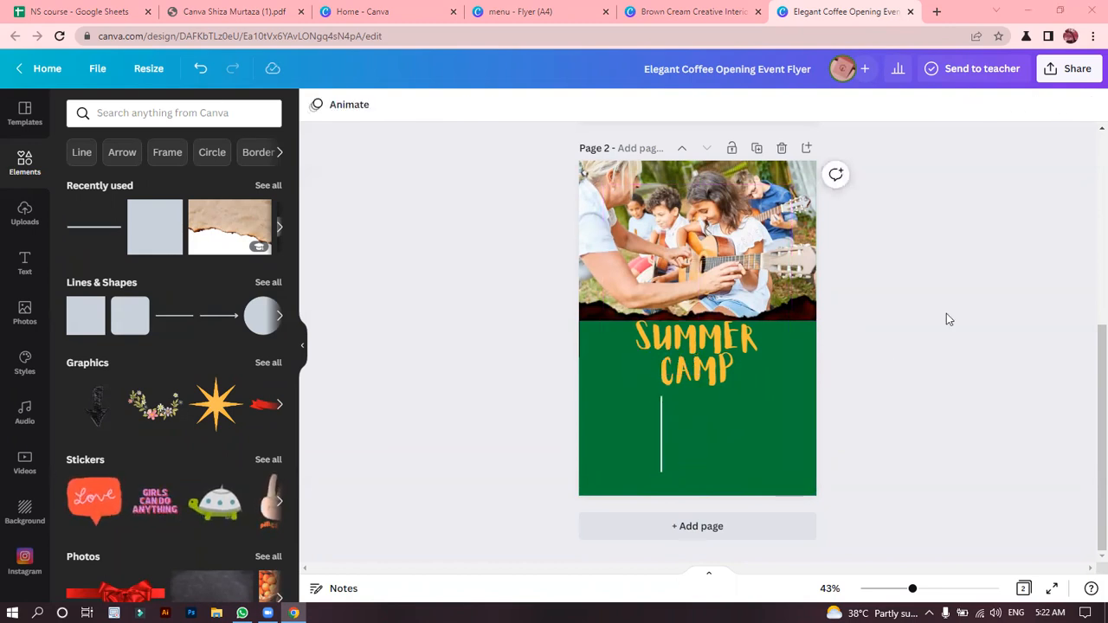
click(658, 428)
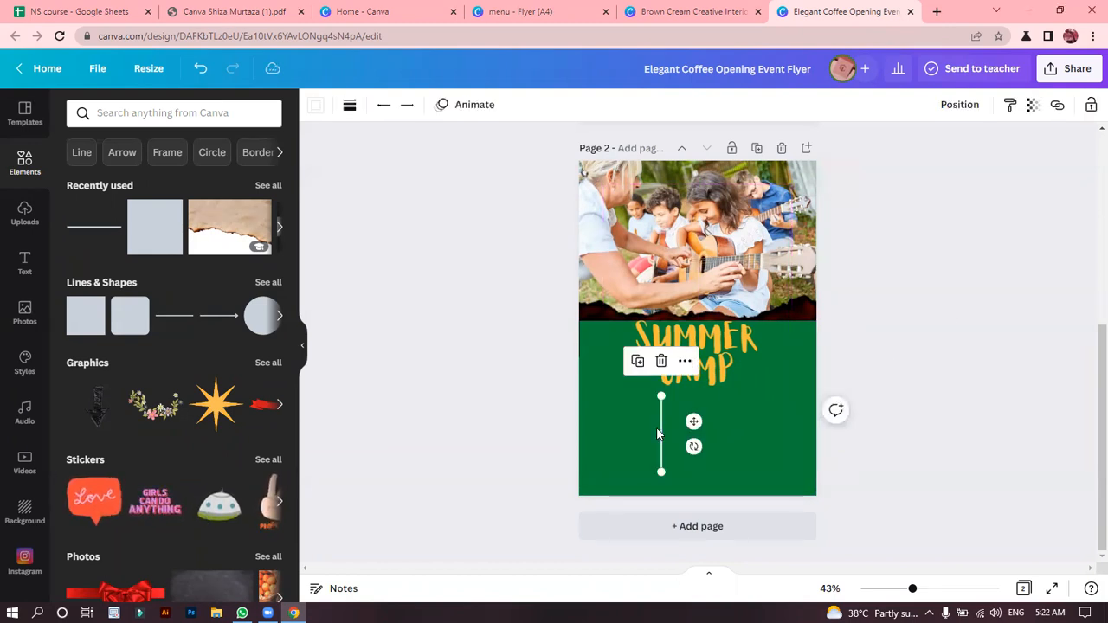
click(514, 389)
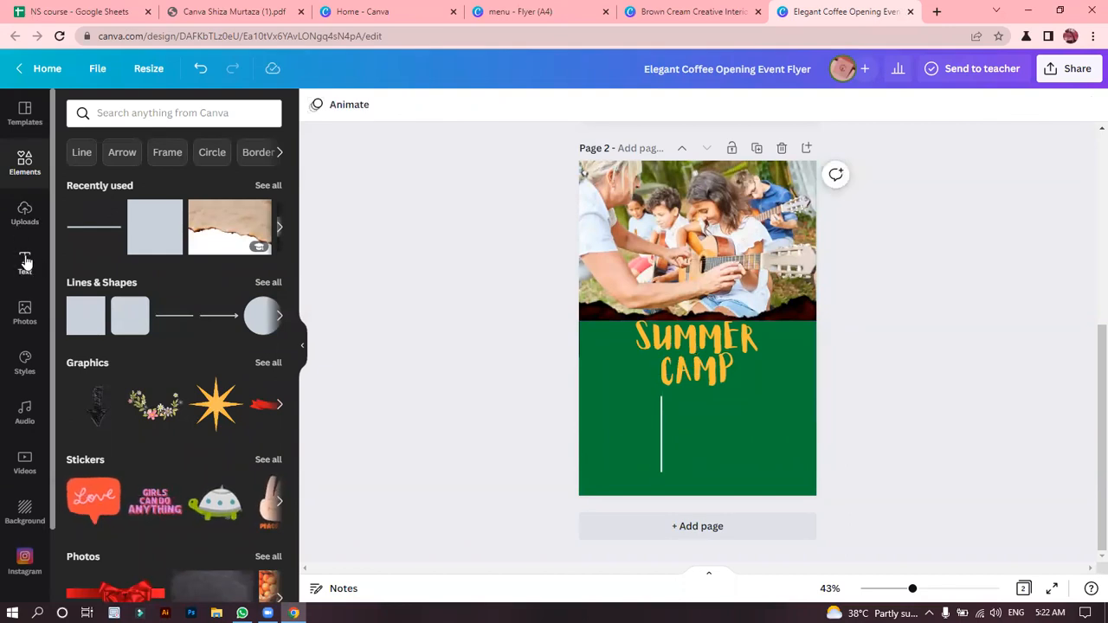
Add a heading text reading "10 Sept" and place it on the green area left of the white vertical line.
click(25, 259)
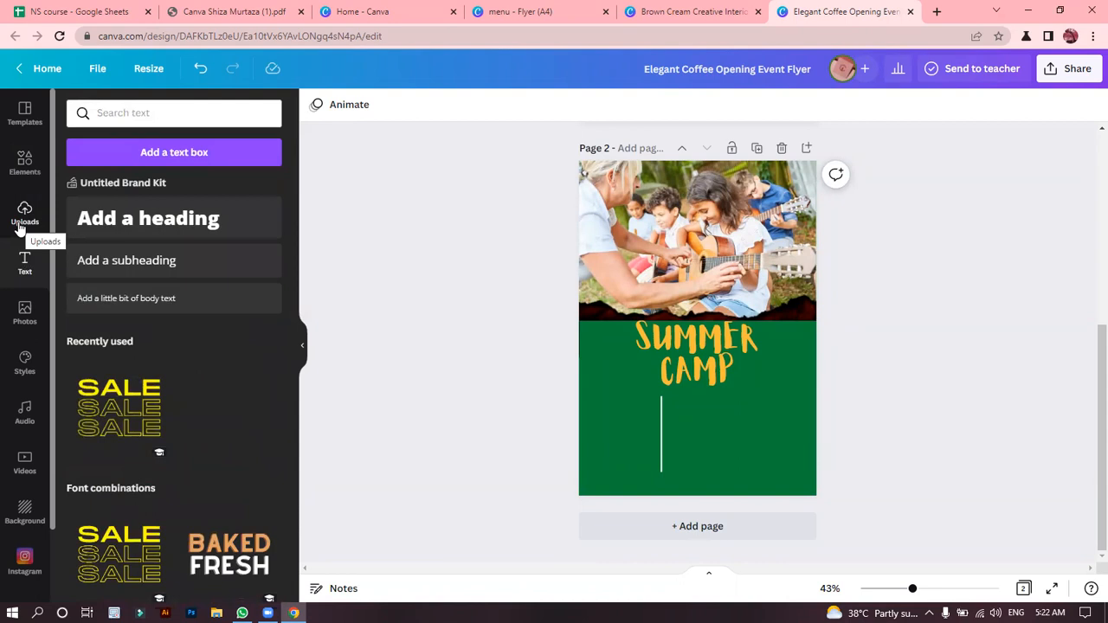
click(150, 219)
key(BackSpace)
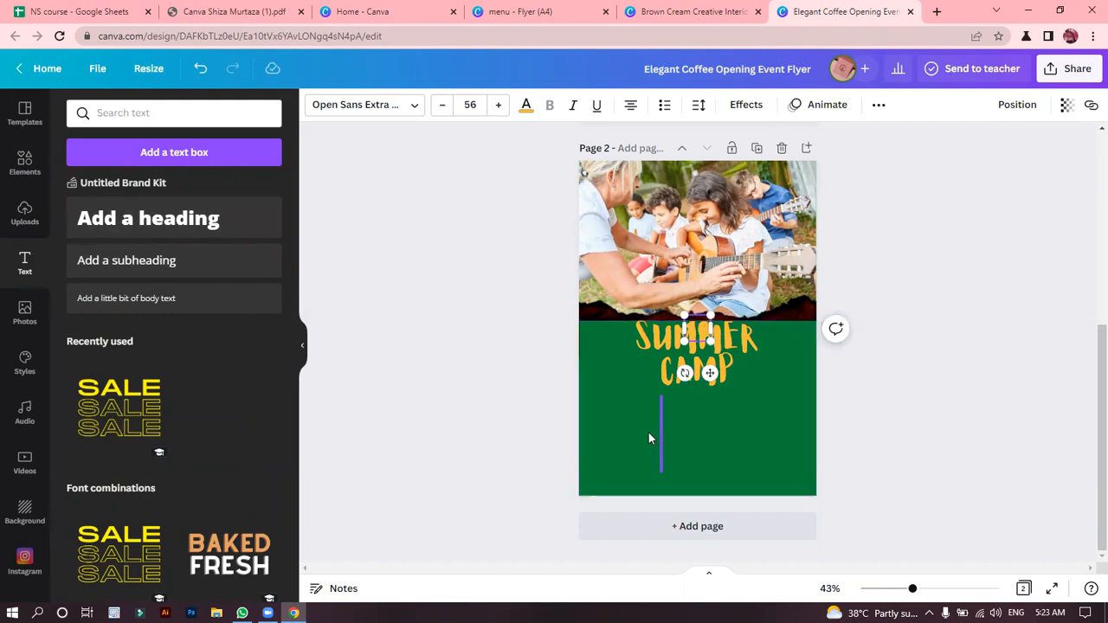
drag(709, 372, 724, 466)
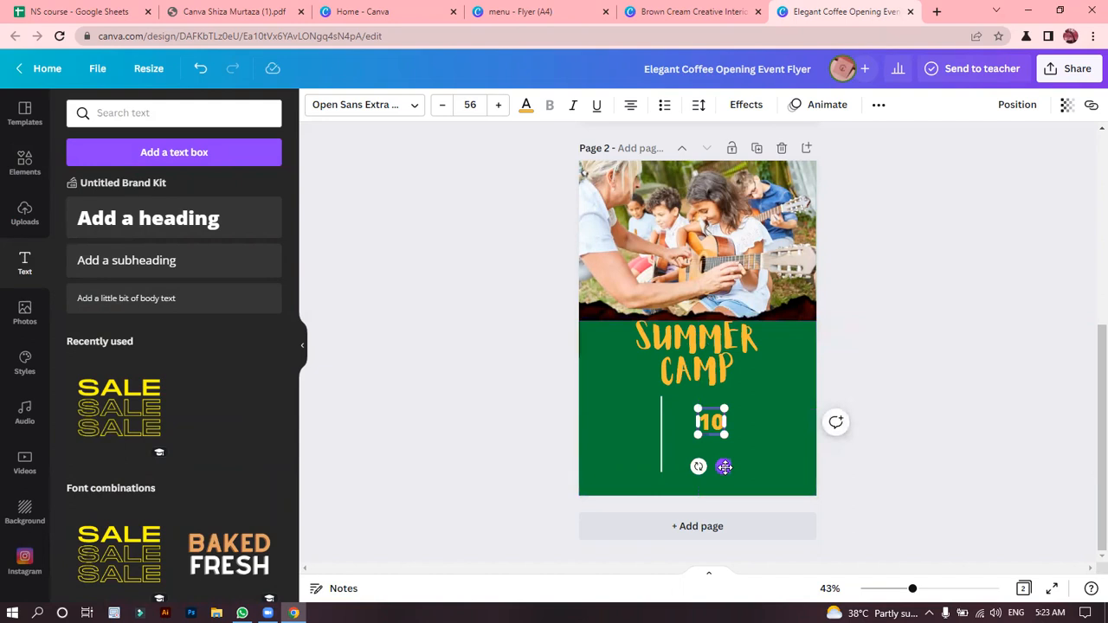
text(Sept)
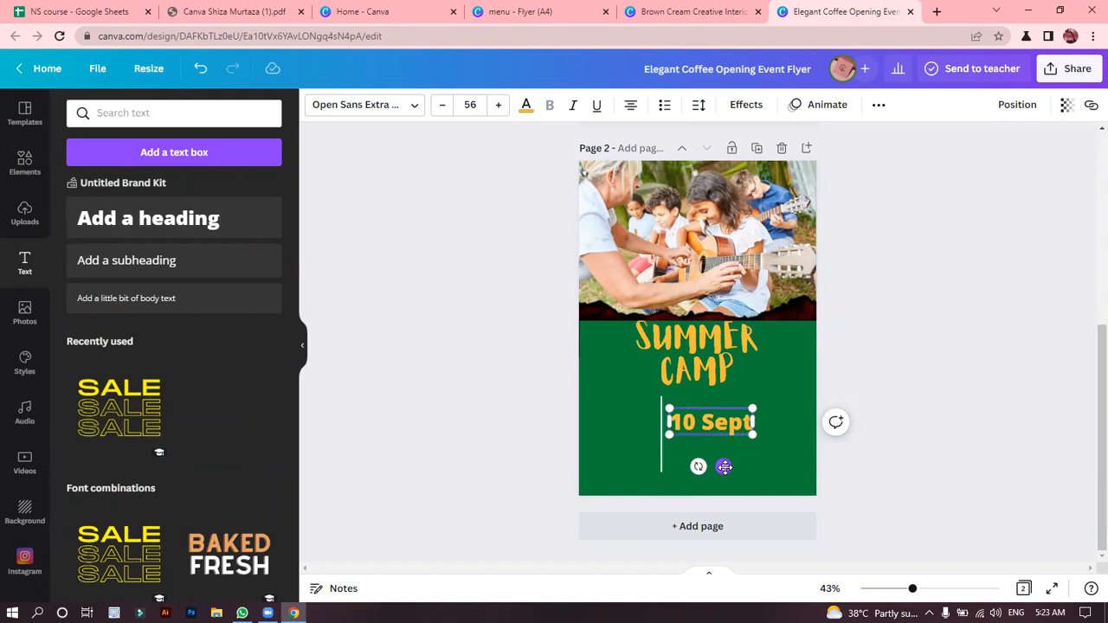
drag(722, 467, 629, 478)
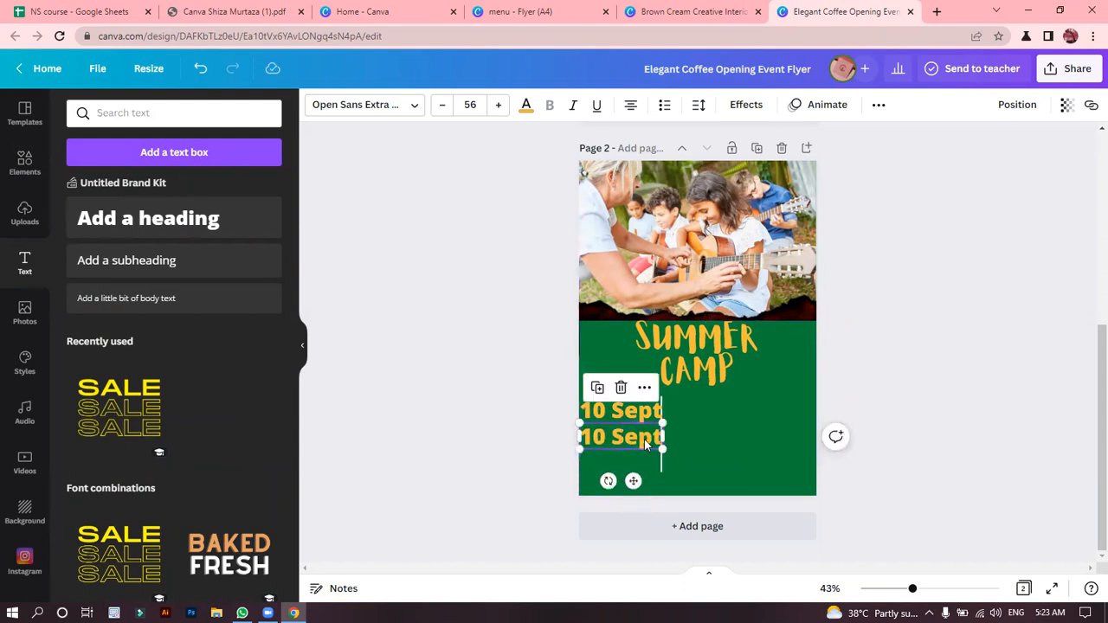
Duplicate the date text directly below itself and change the copy to "11 am-12 am".
double_click(644, 439)
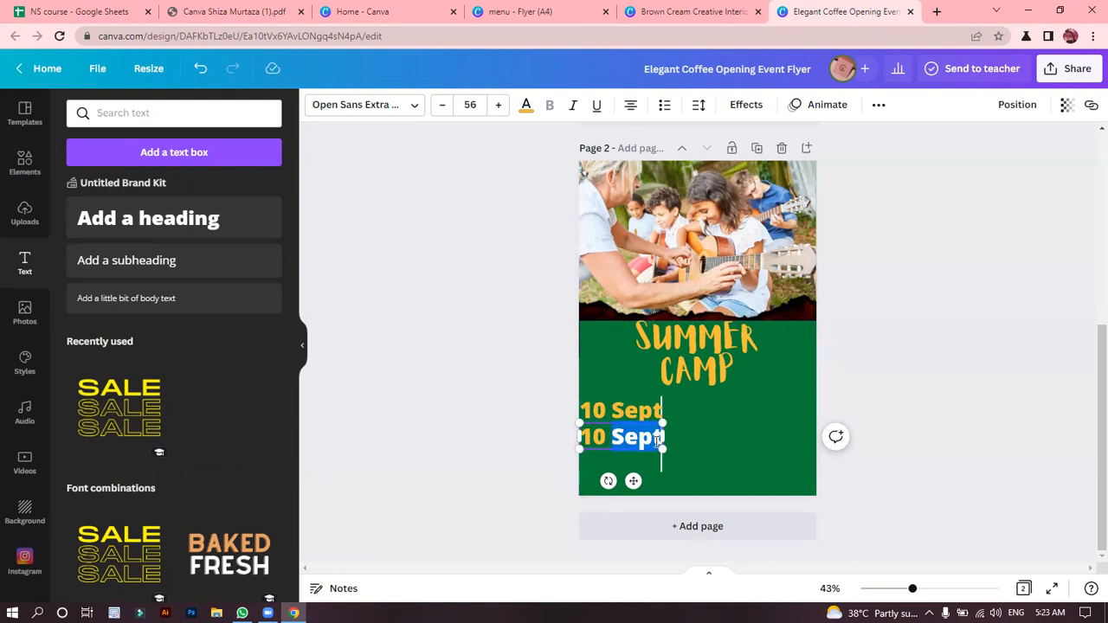
click(657, 440)
drag(660, 439, 580, 437)
text(11 a)
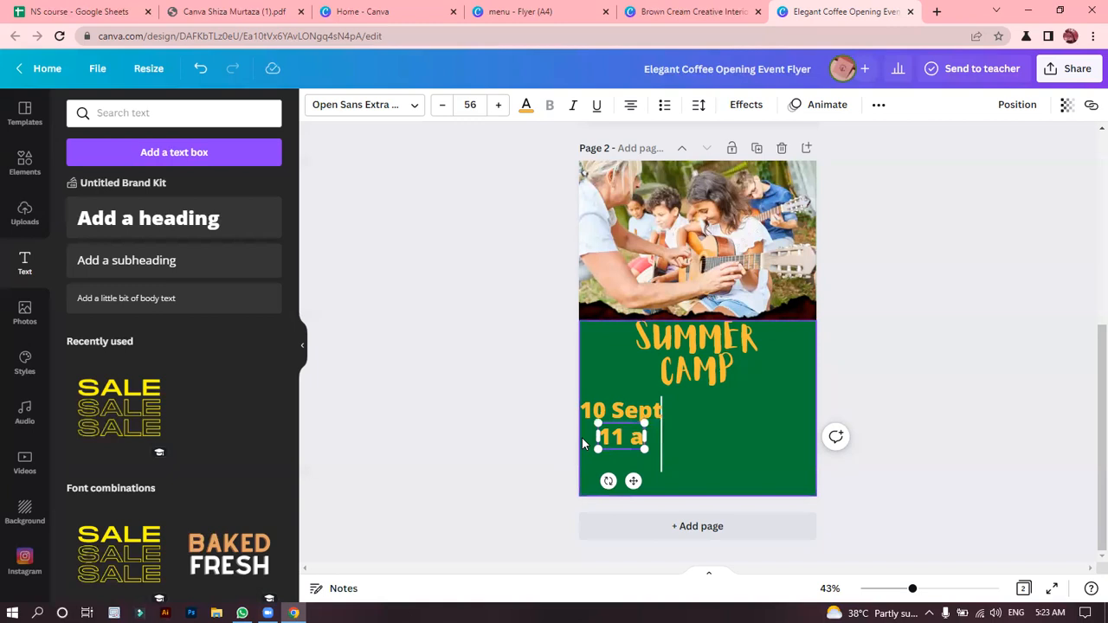
text(m)
key(BackSpace)
text(-1)
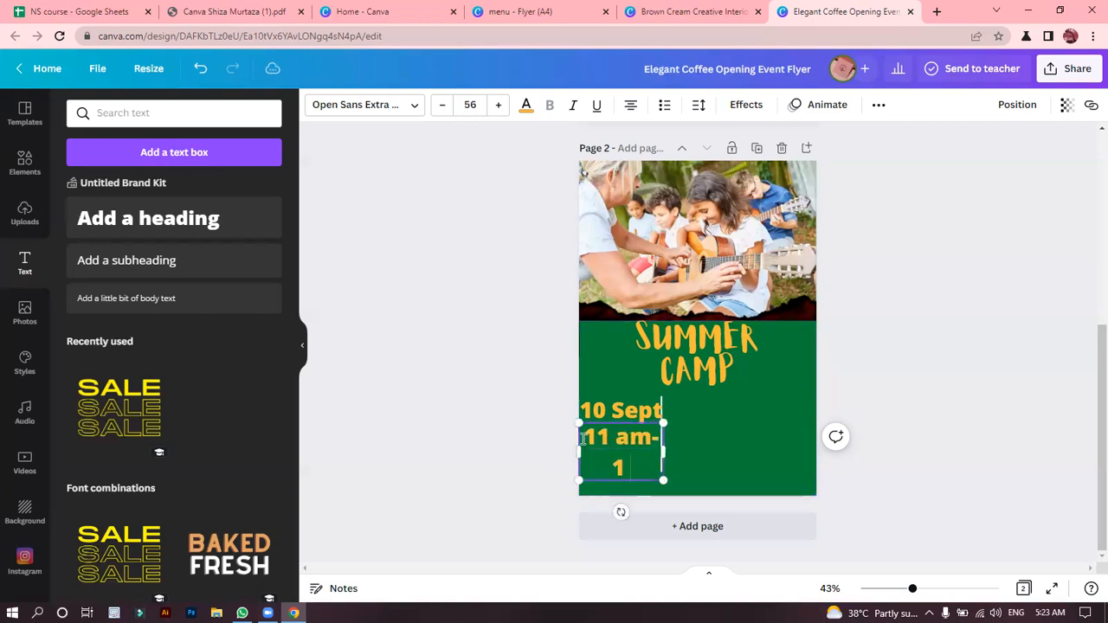
text(2)
key(BackSpace)
text(am)
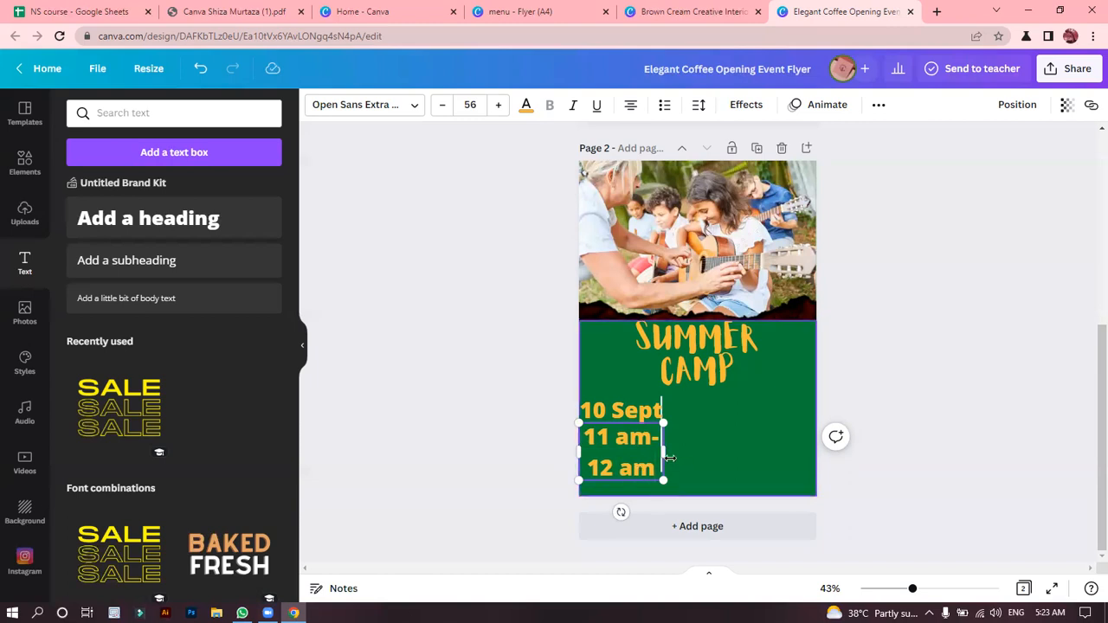
Reduce the time text to size 28 and widen its box so it fits on one line under the date.
drag(663, 480, 642, 448)
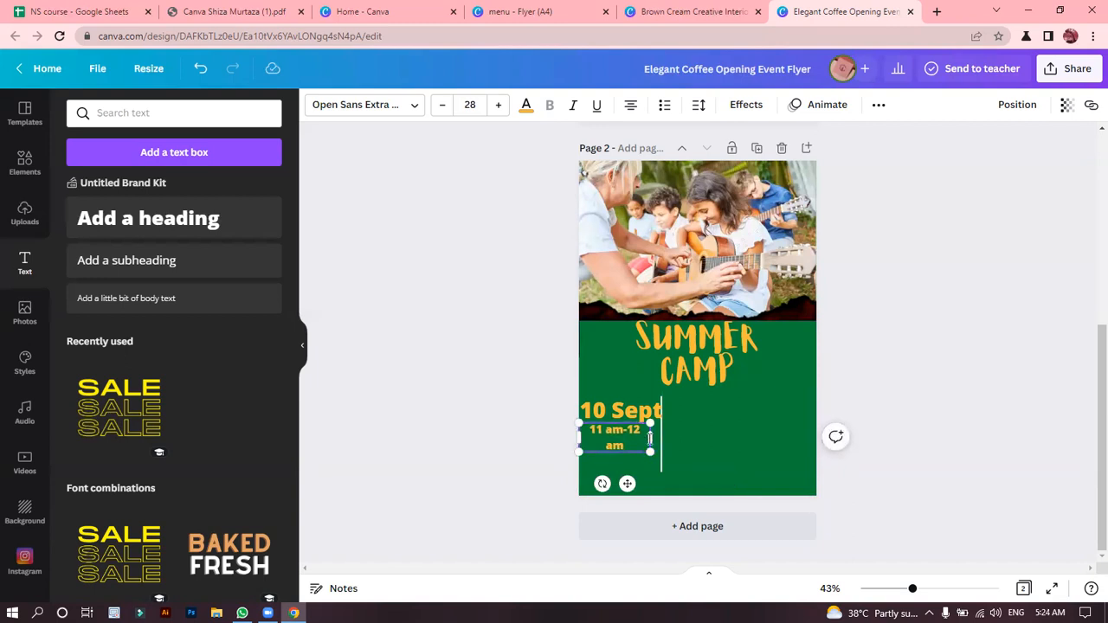
drag(649, 437, 660, 436)
click(501, 431)
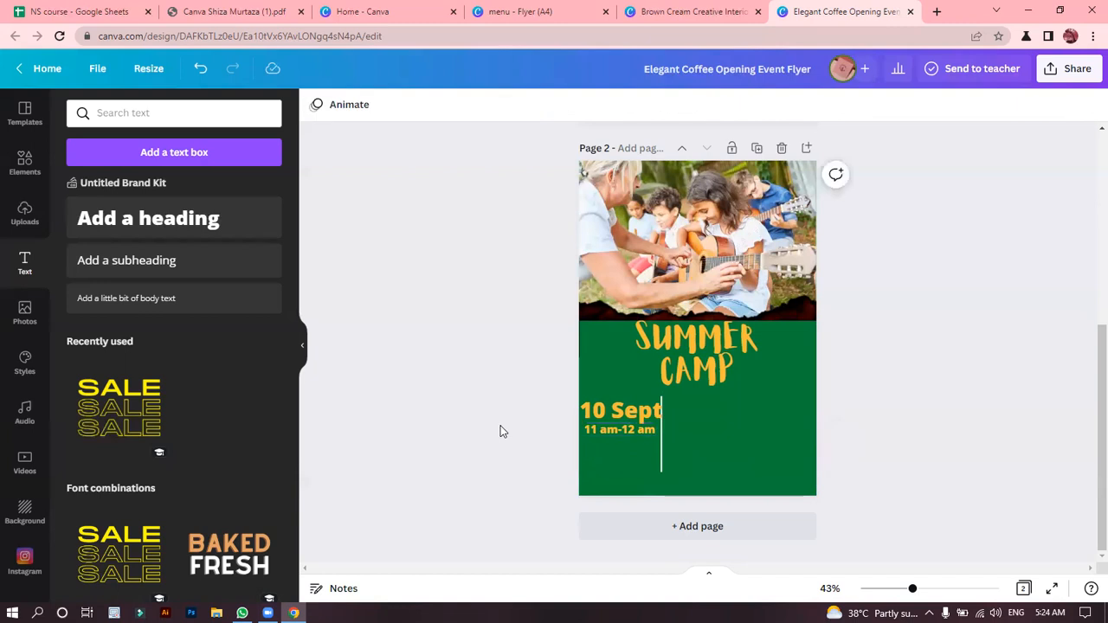
Move the white vertical line to the right, clear of the date text, and shorten it.
drag(526, 378, 617, 453)
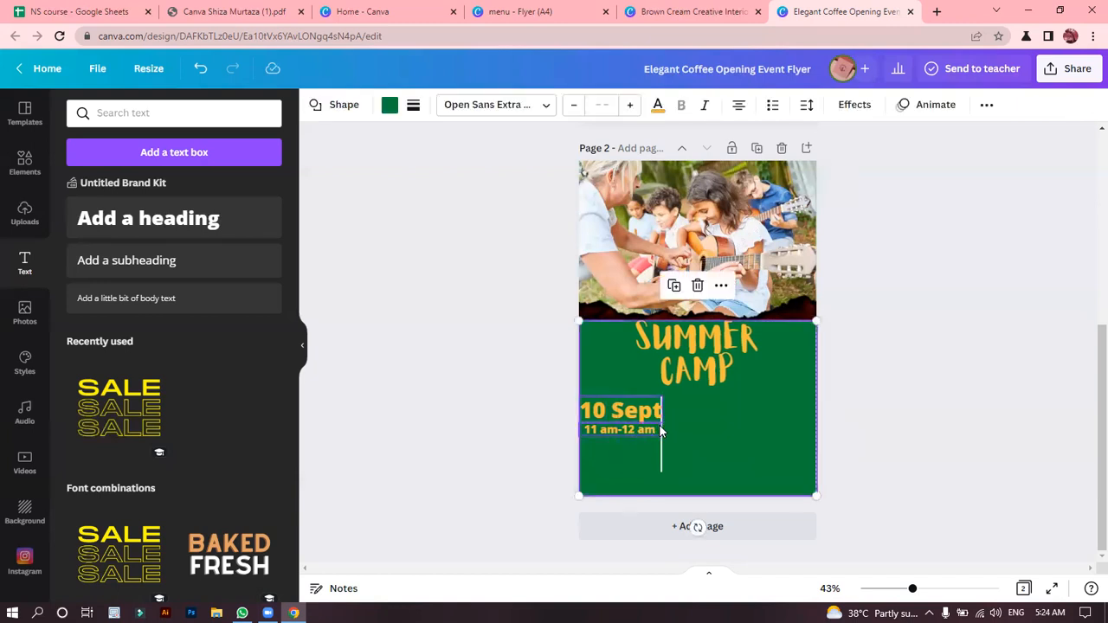
click(515, 447)
drag(660, 456, 681, 456)
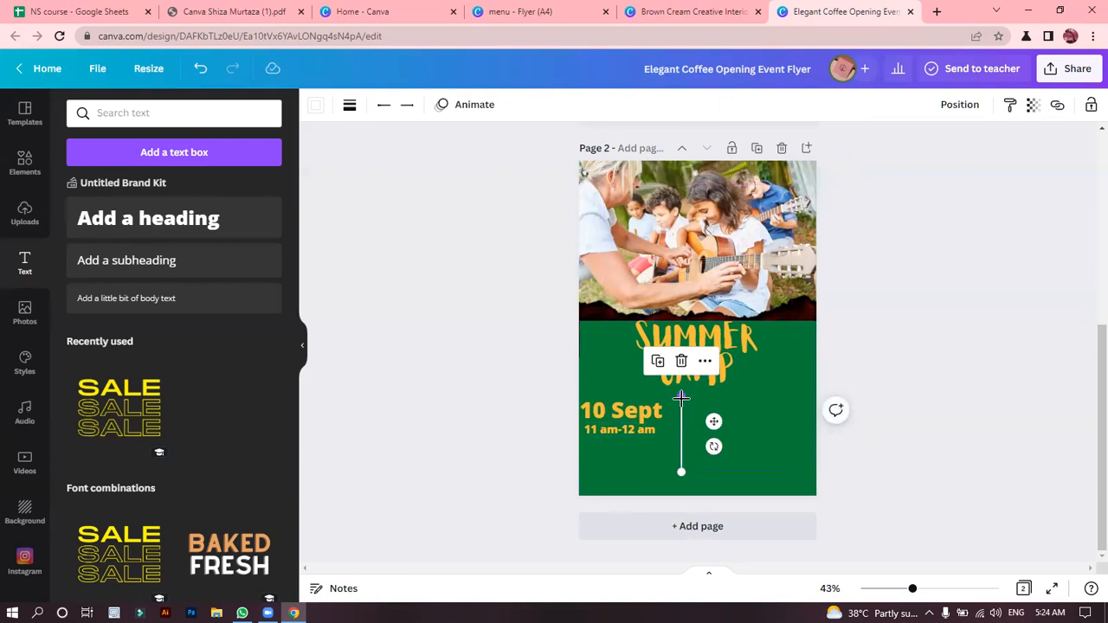
drag(681, 397, 714, 424)
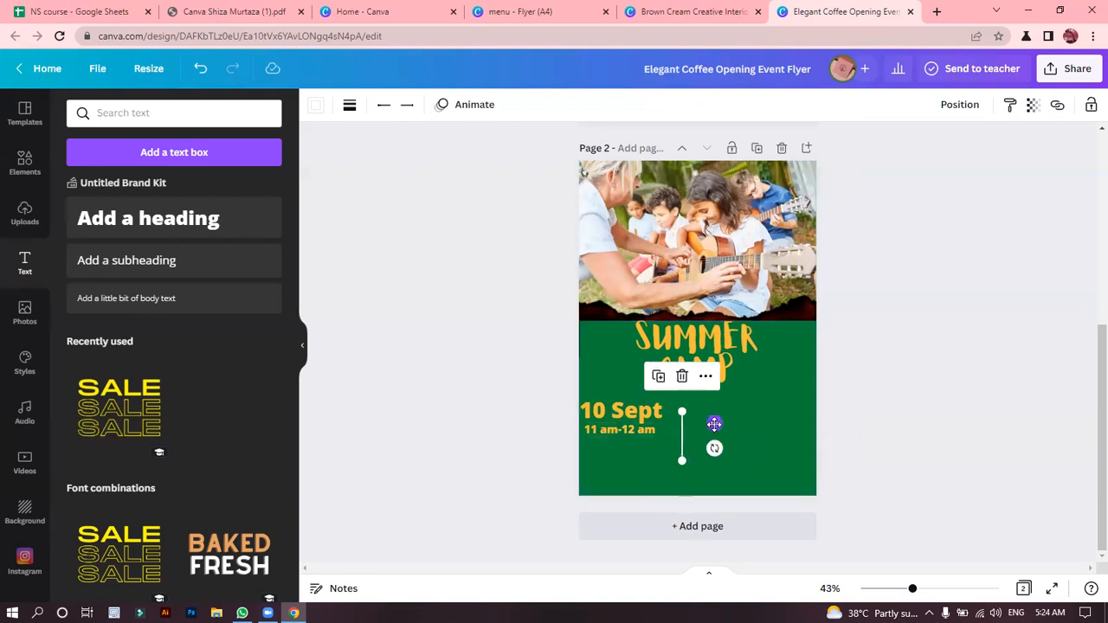
Shift the date and time texts together slightly right and down, and nudge the white vertical line right and up beside them.
click(589, 410)
shift+click(602, 431)
drag(647, 417, 652, 416)
click(450, 360)
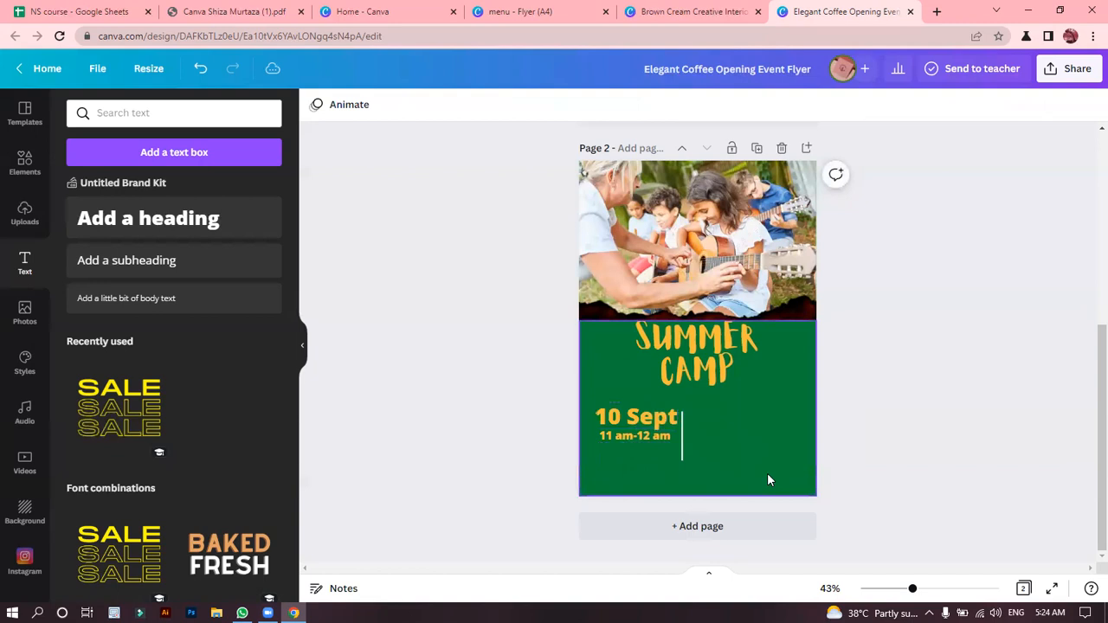
click(680, 446)
drag(682, 441, 687, 439)
click(473, 345)
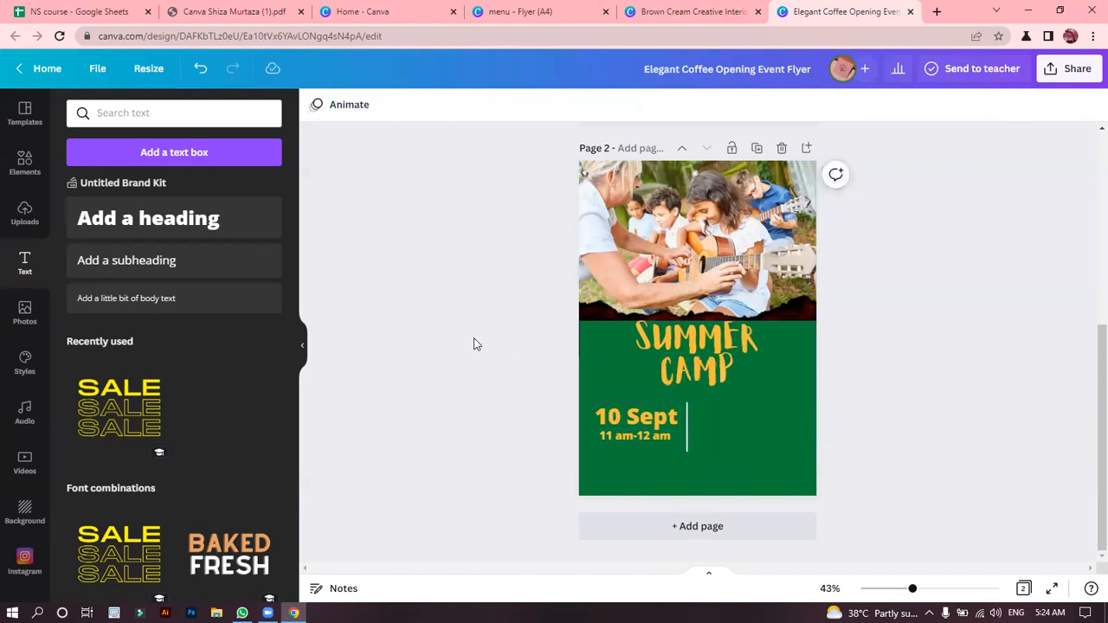
Add a subheading reading "Activities:" and place it on the green area to the right of the white vertical line.
click(173, 264)
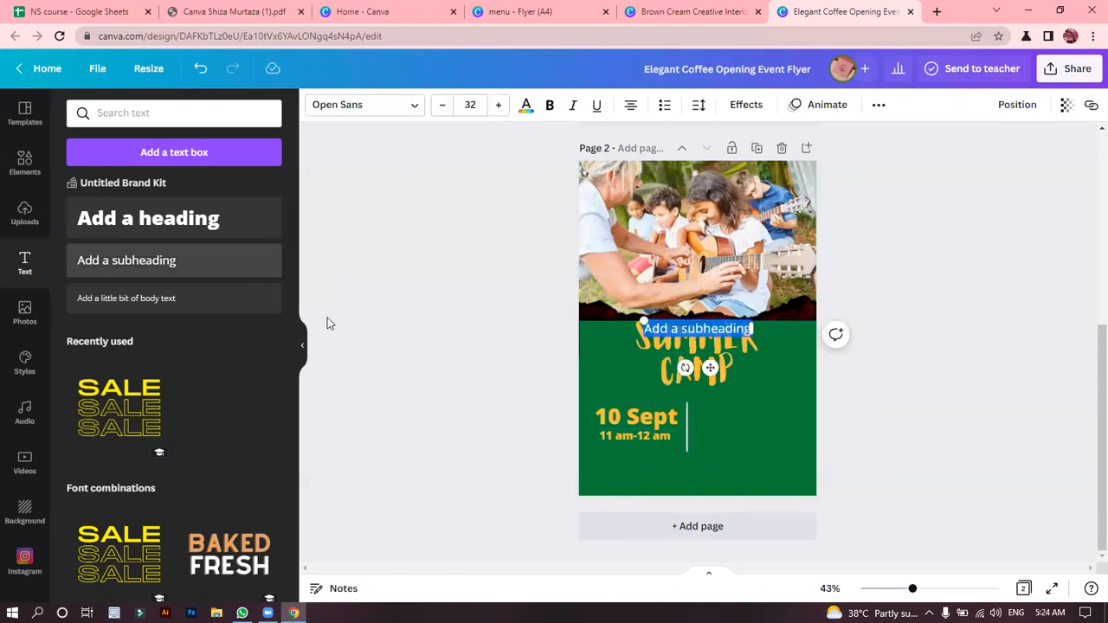
key(BackSpace)
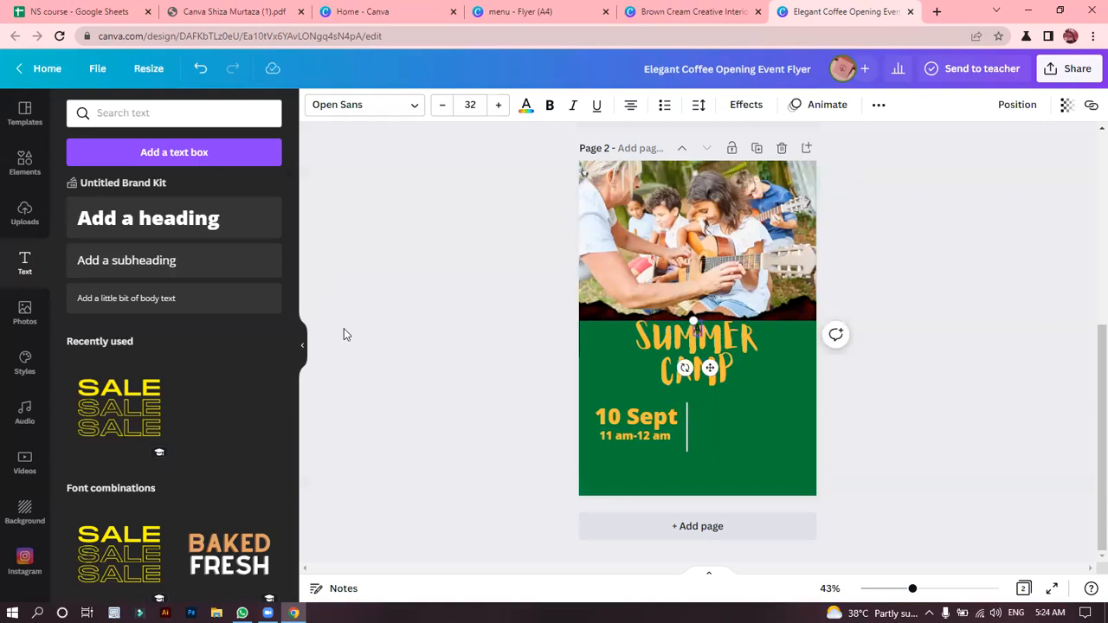
text(ivities)
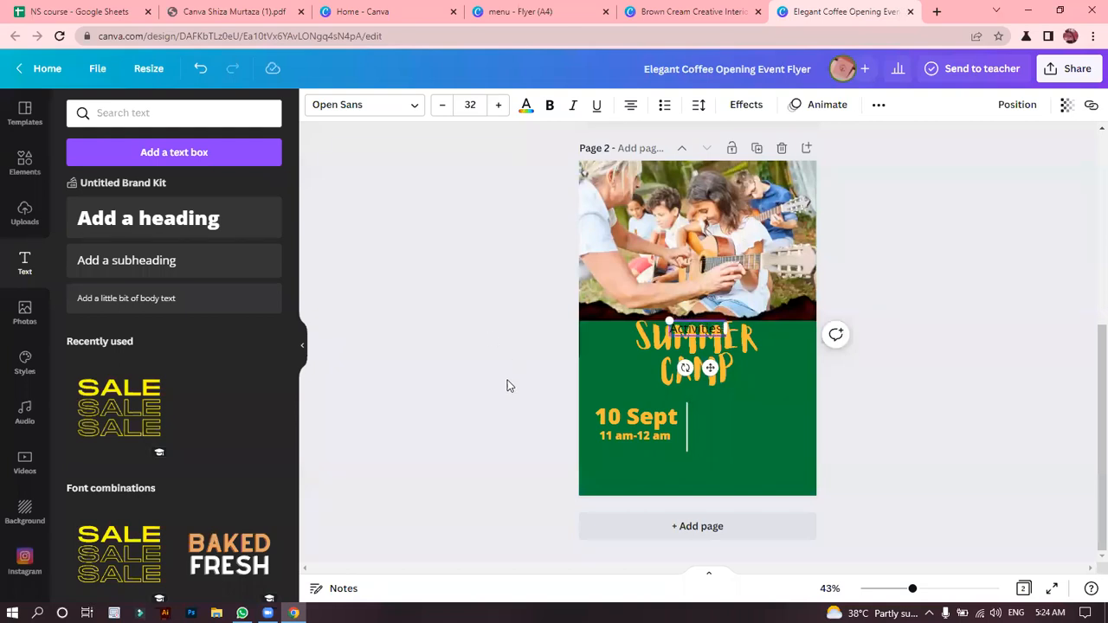
drag(712, 367, 735, 448)
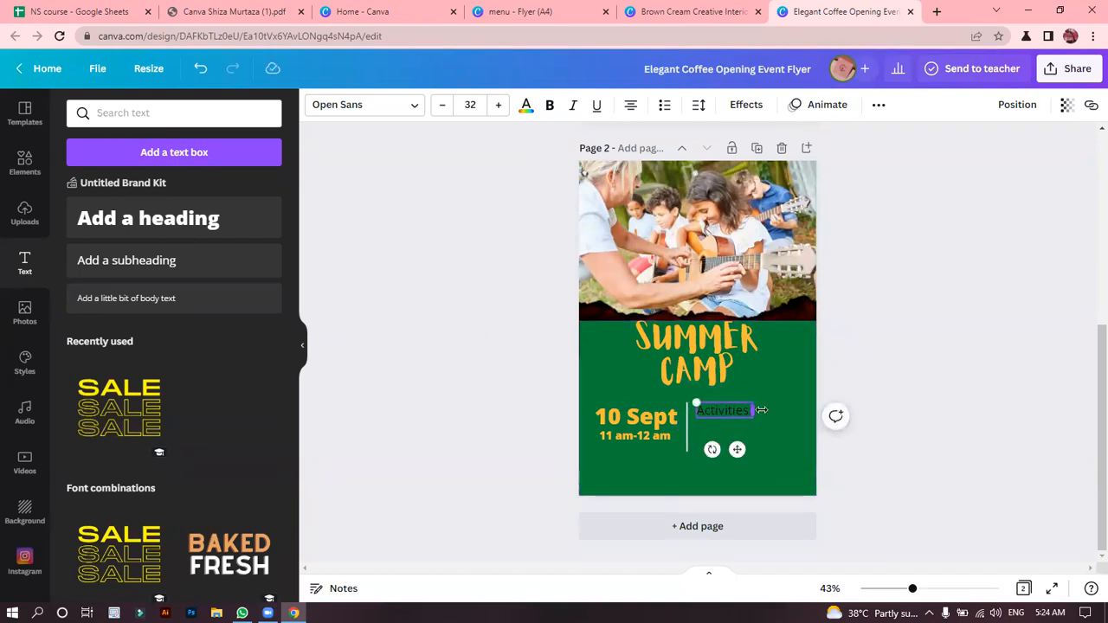
drag(761, 409, 760, 410)
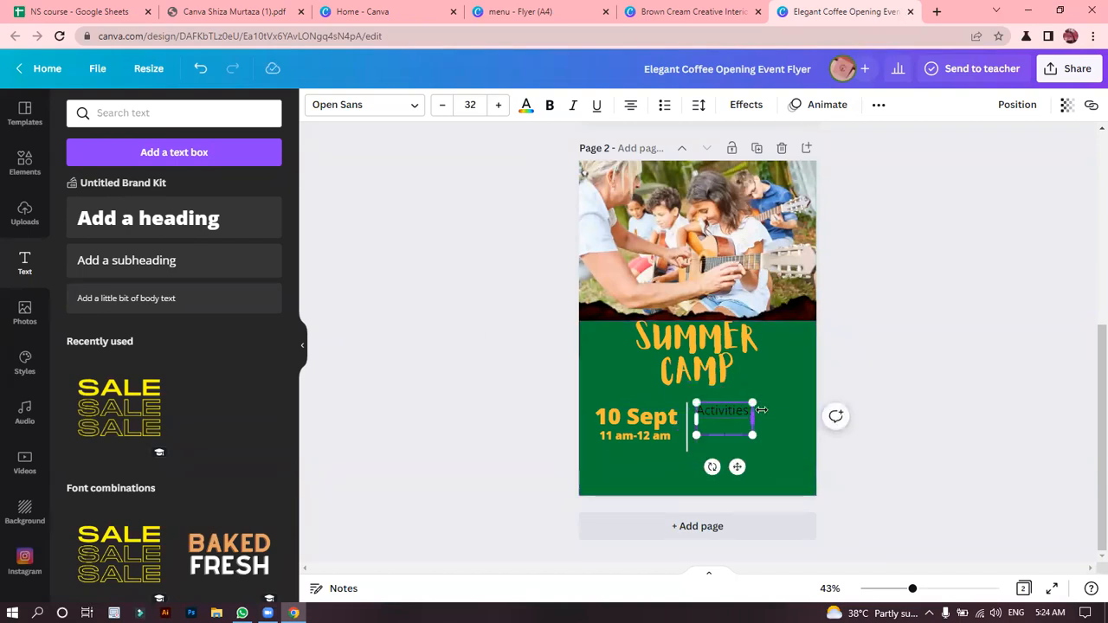
click(479, 357)
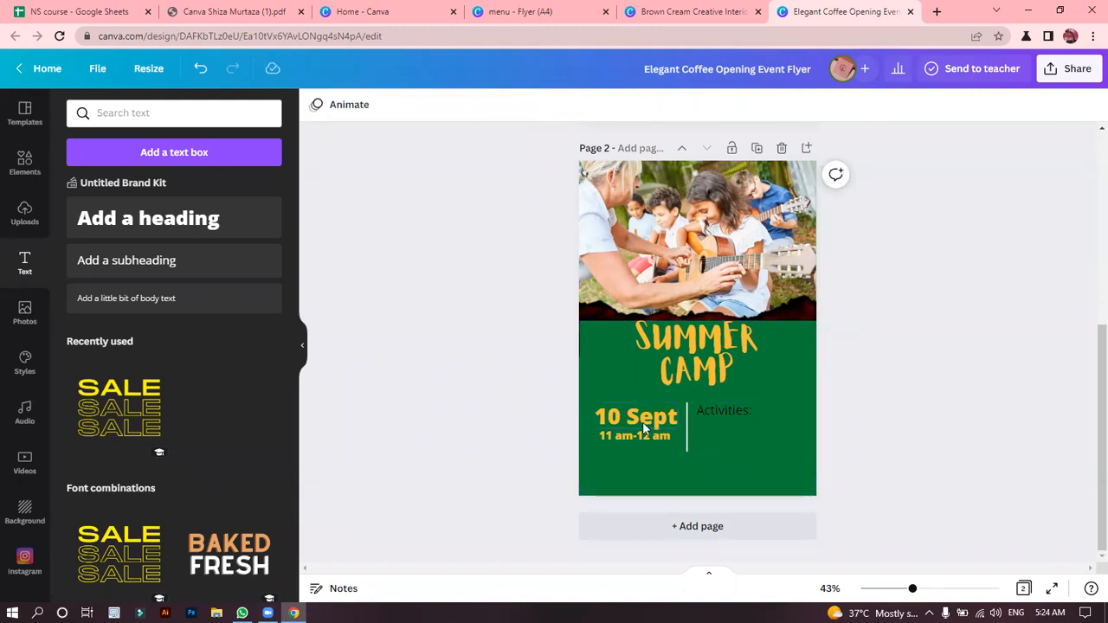
Make the guitar photo semi-transparent and move the "SUMMER CAMP" heading up onto the middle of it.
mouse_move(700, 341)
mouse_down()
mouse_move(706, 192)
mouse_move(701, 410)
mouse_move(699, 339)
mouse_up()
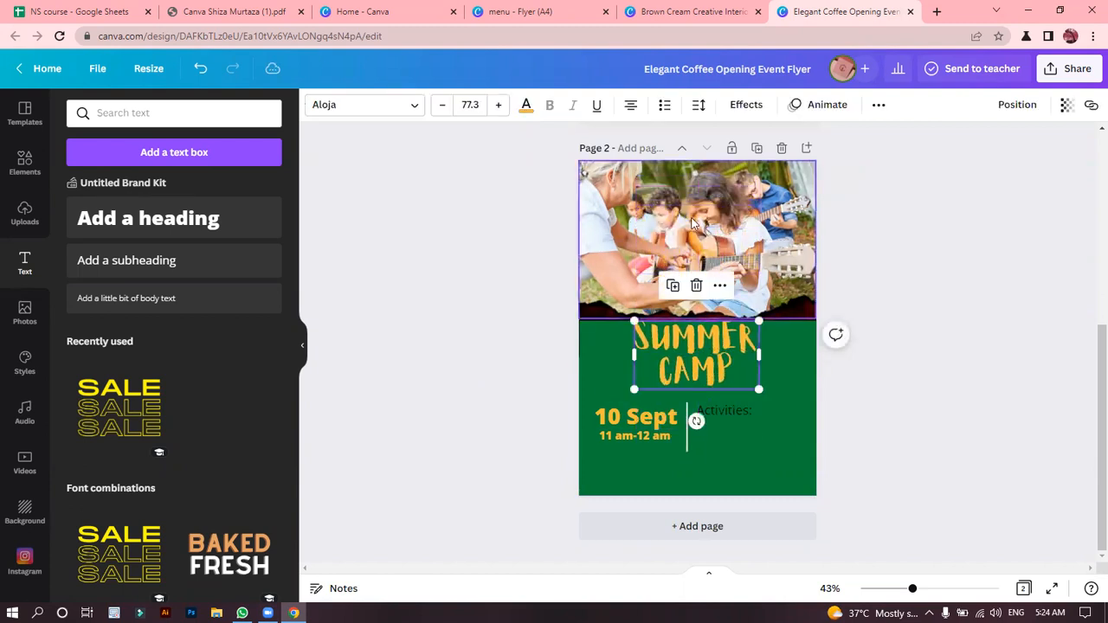
click(693, 221)
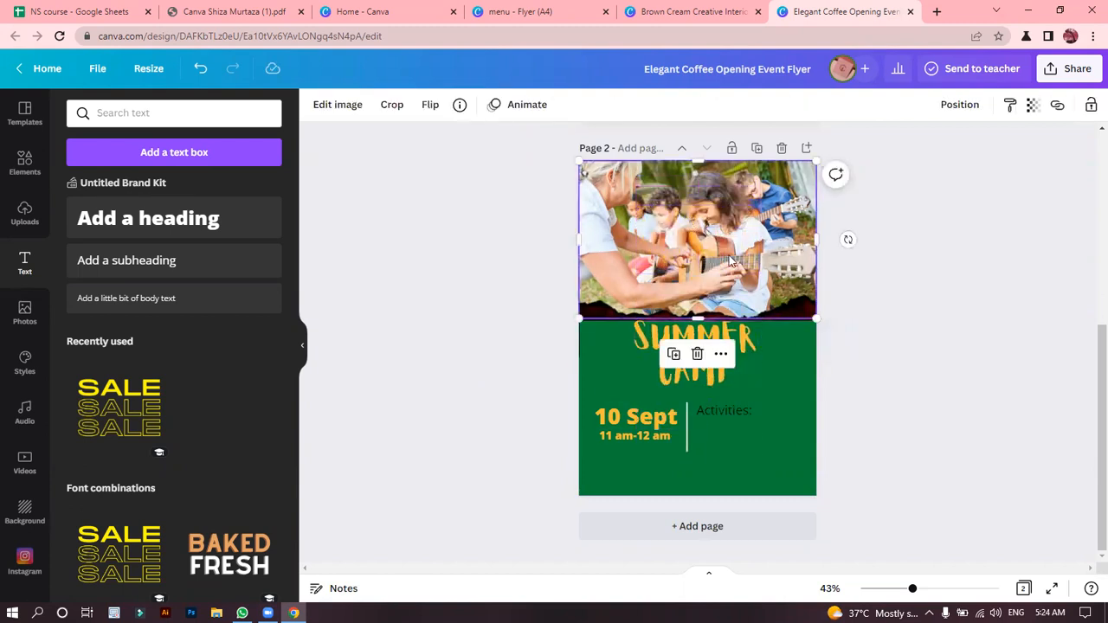
click(1033, 105)
drag(959, 173, 985, 164)
click(932, 229)
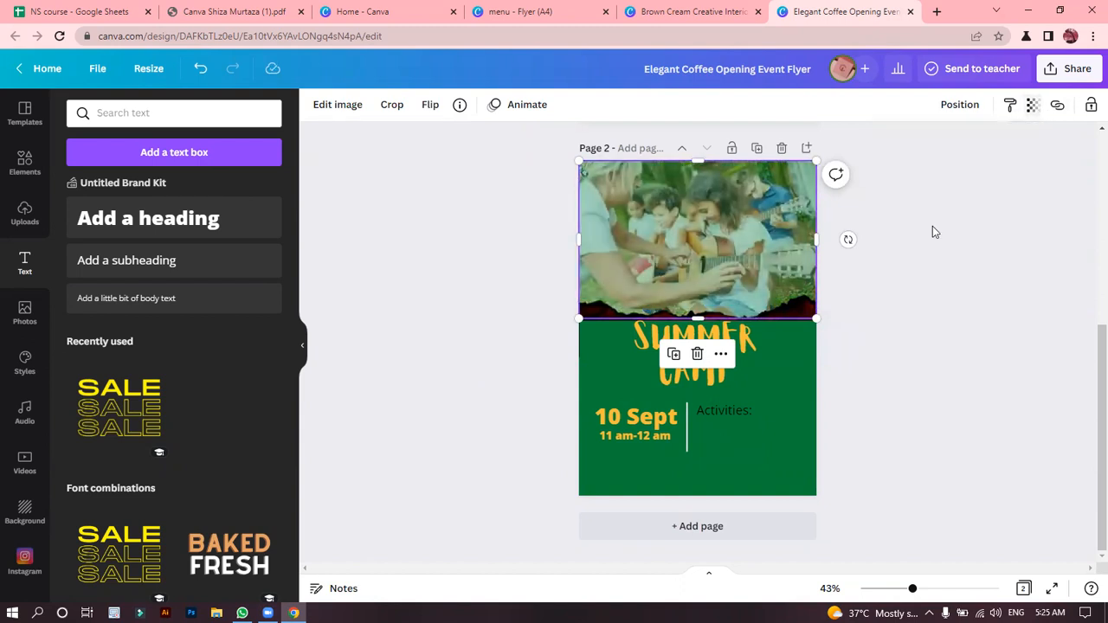
click(902, 230)
drag(718, 350, 715, 221)
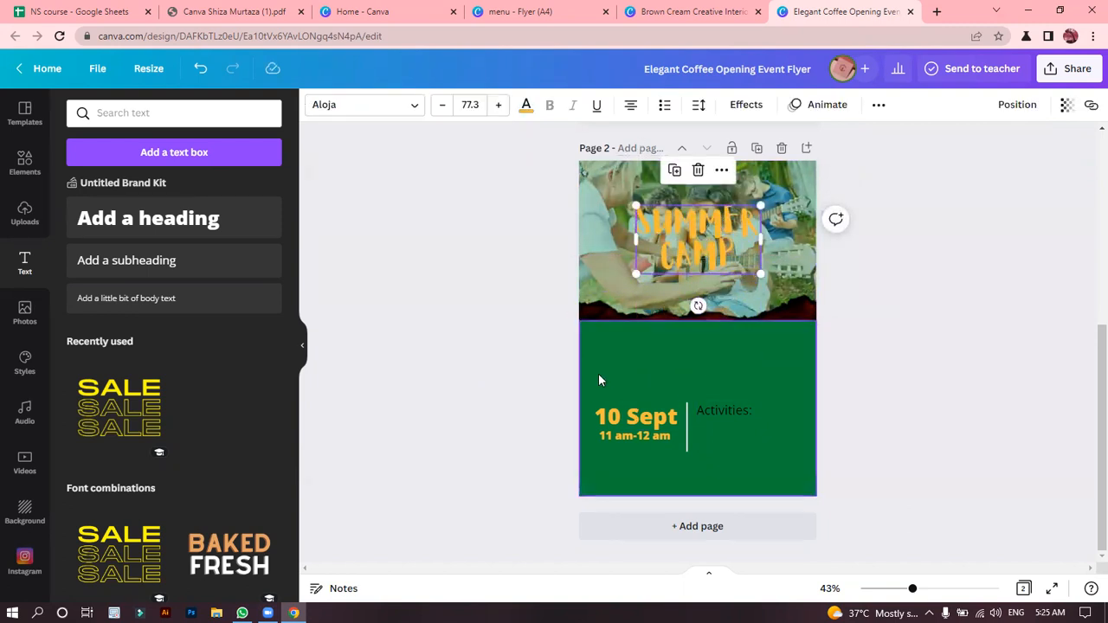
Apply a black Shadow effect to the "SUMMER CAMP" heading with its transparency value set to 100.
click(748, 107)
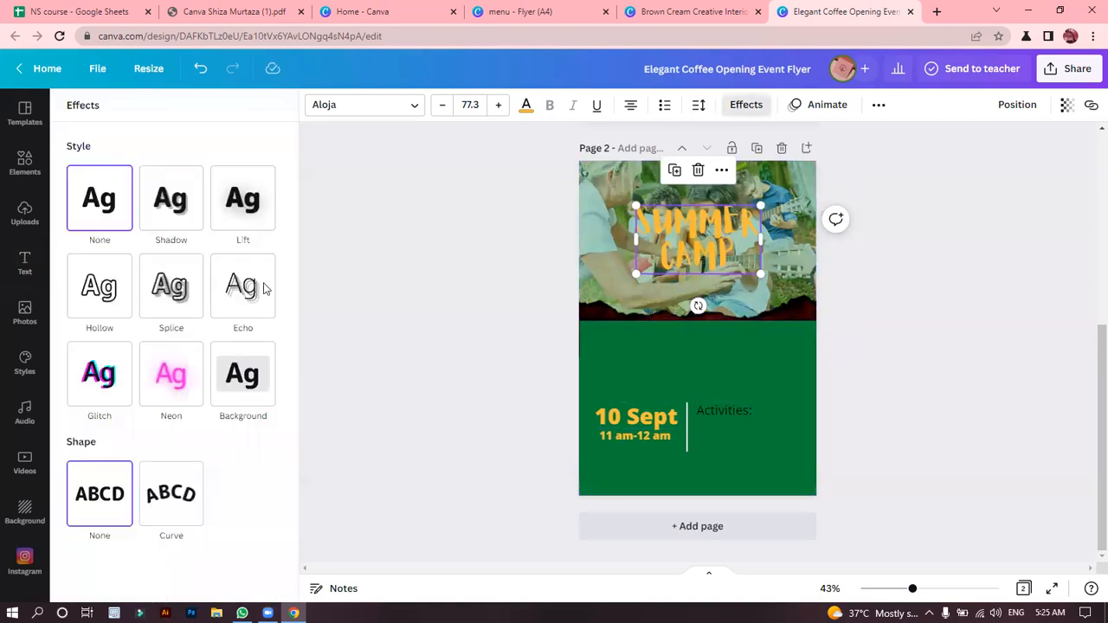
click(193, 230)
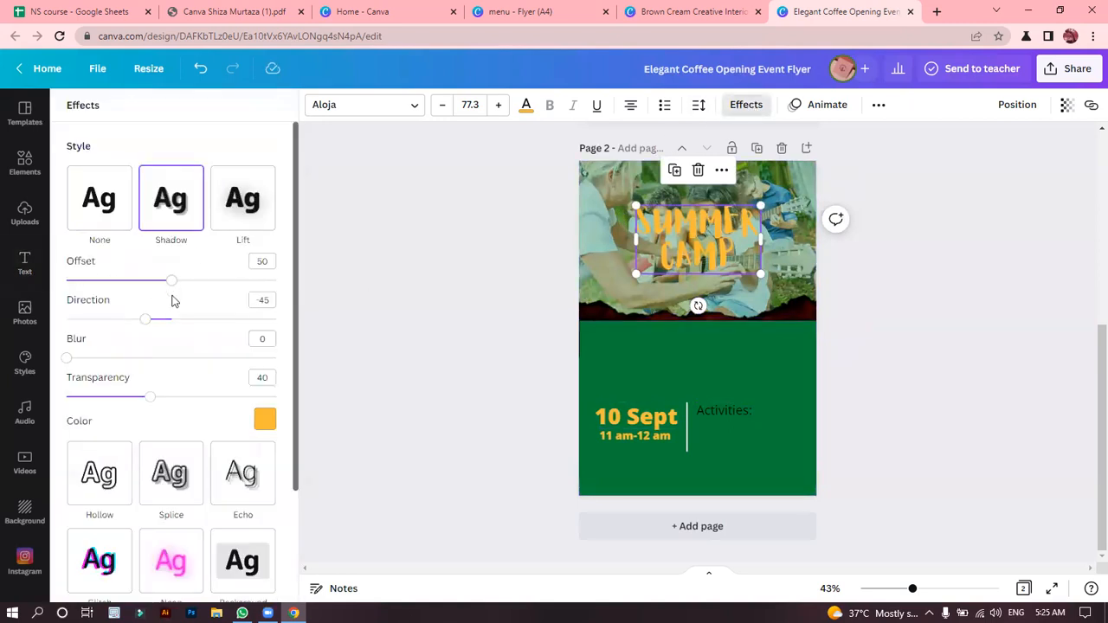
click(262, 424)
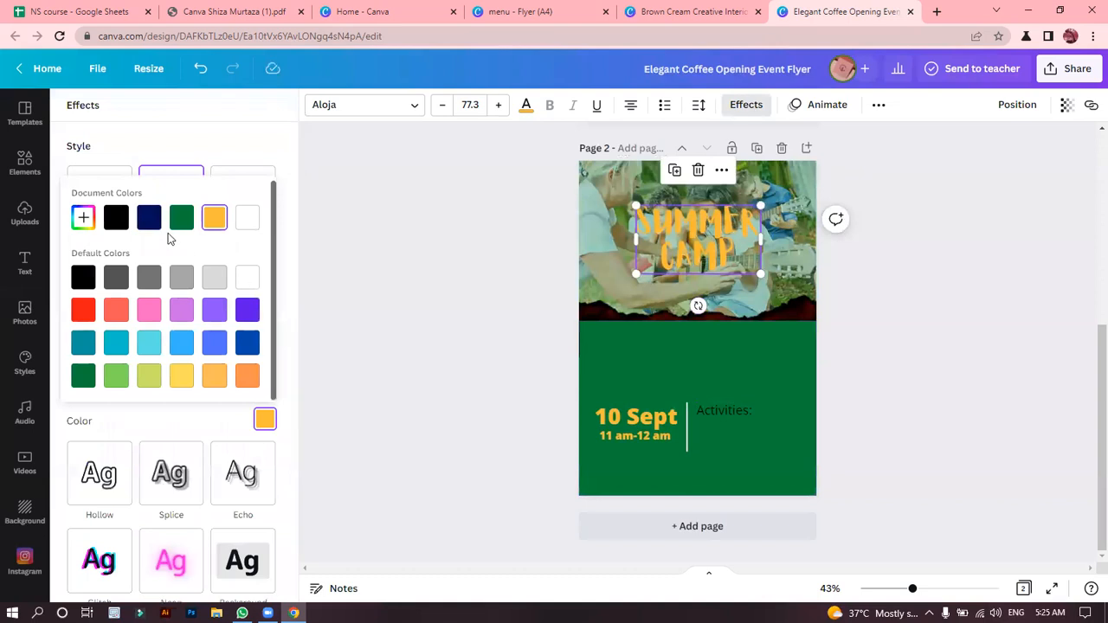
click(118, 223)
click(83, 279)
click(314, 404)
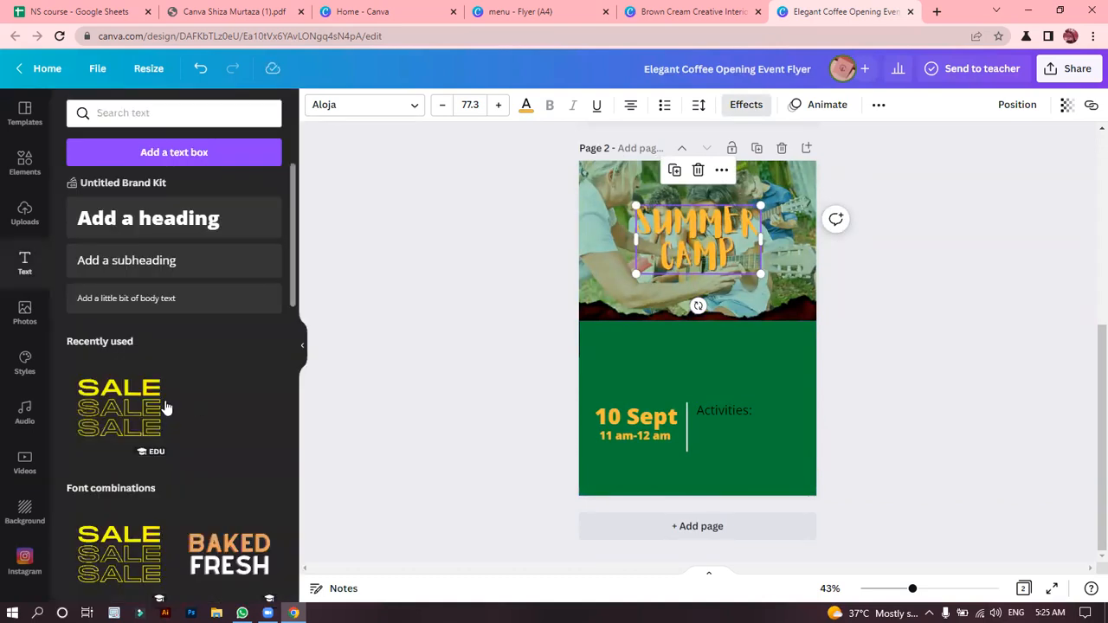
click(746, 104)
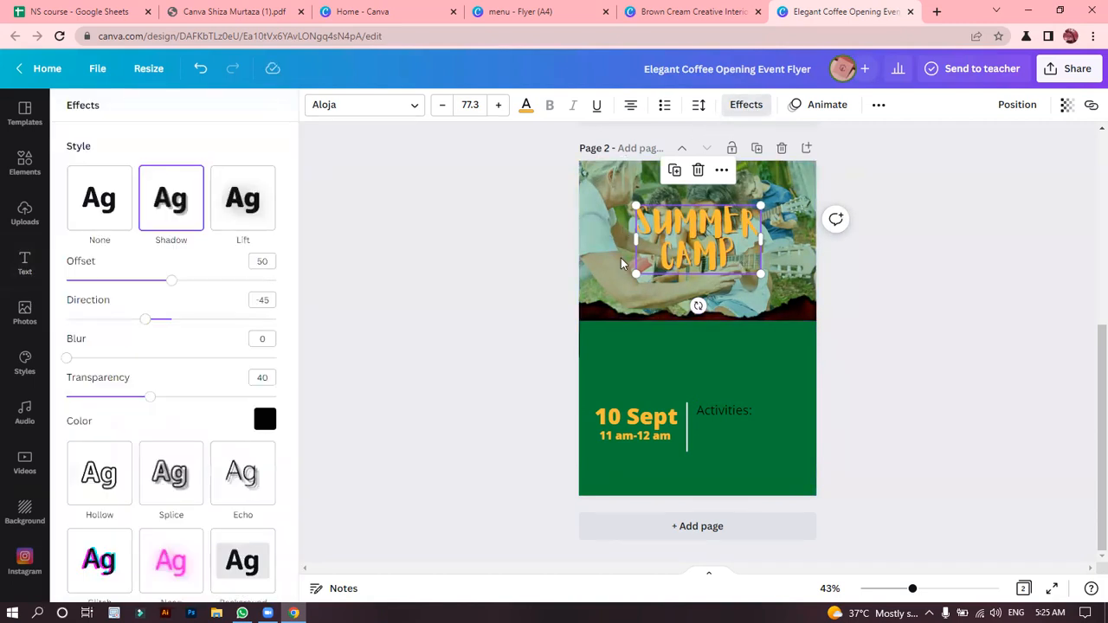
drag(151, 397, 332, 393)
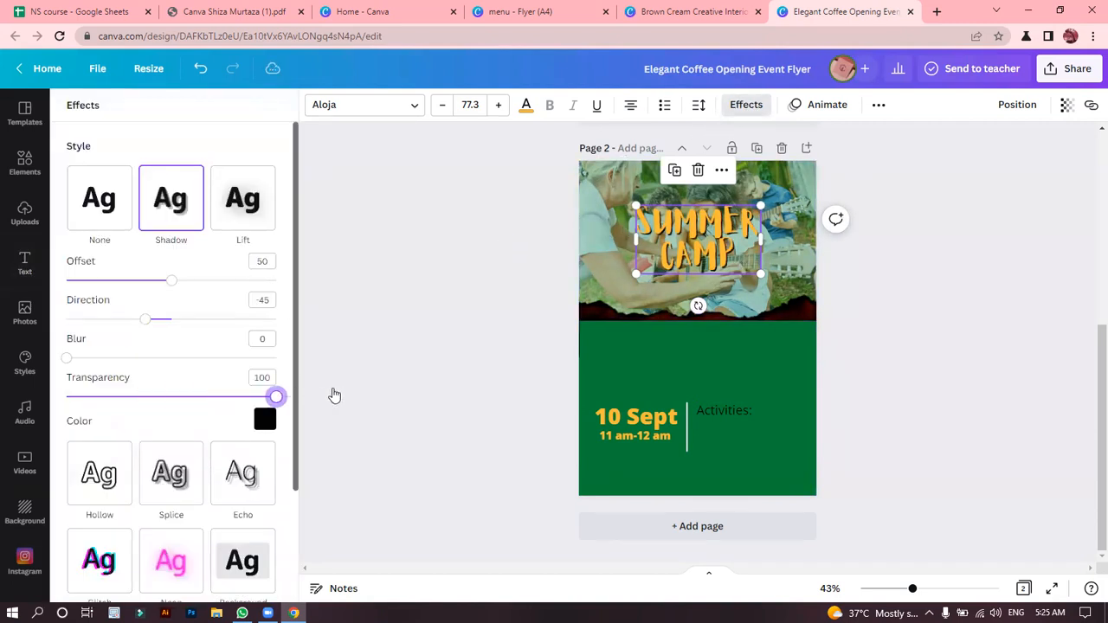
click(334, 394)
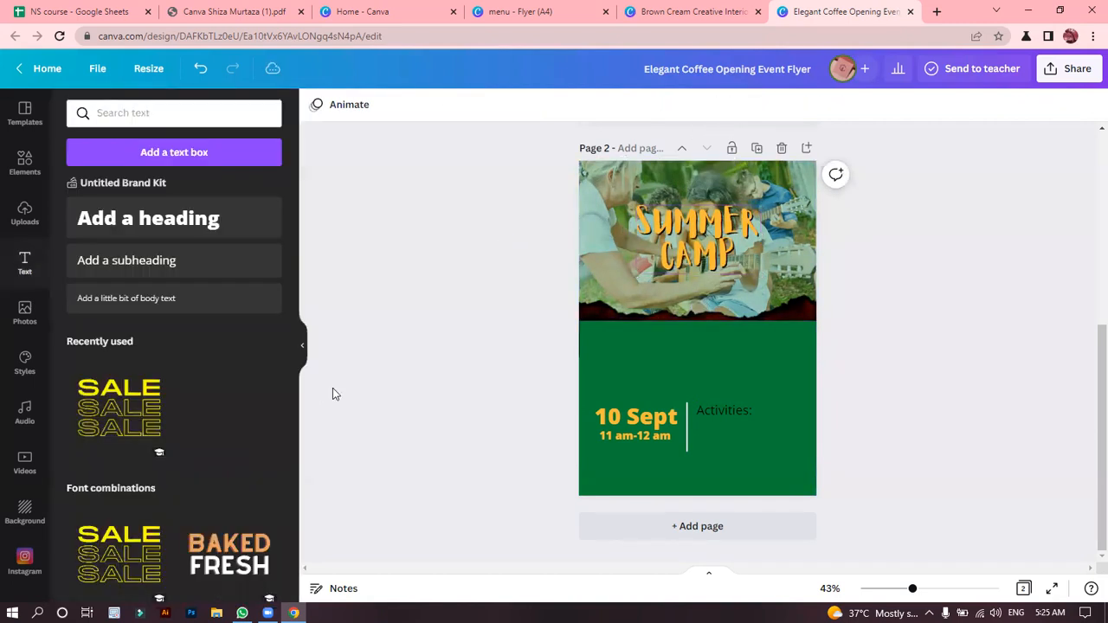
Recolor the "SUMMER CAMP" heading bright yellow #FFE500 and nudge it slightly left on the photo.
click(695, 251)
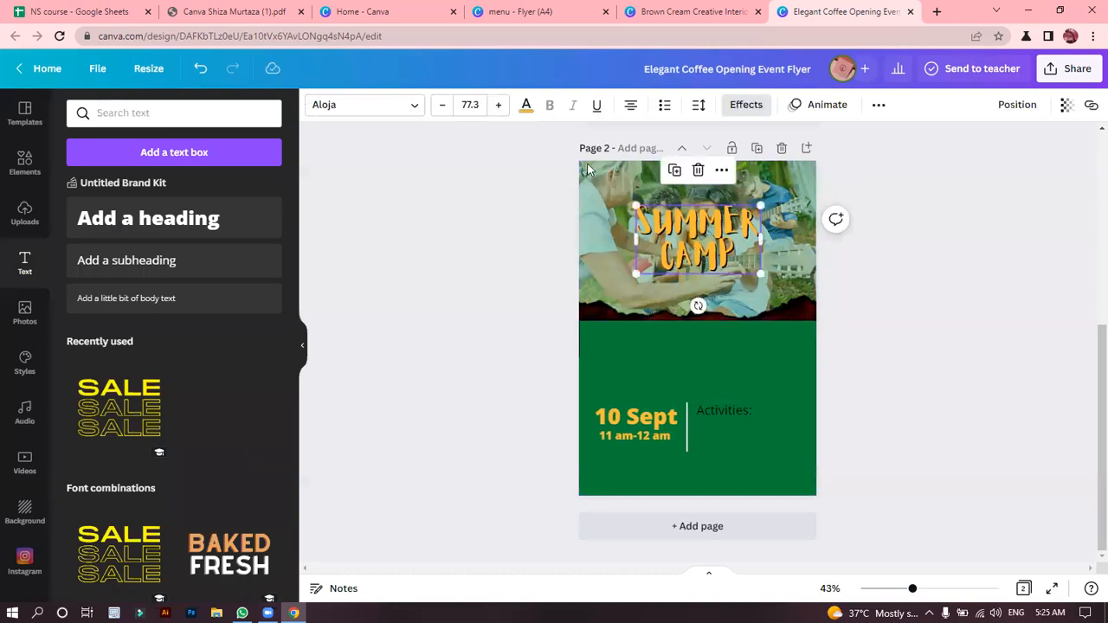
click(525, 105)
click(80, 177)
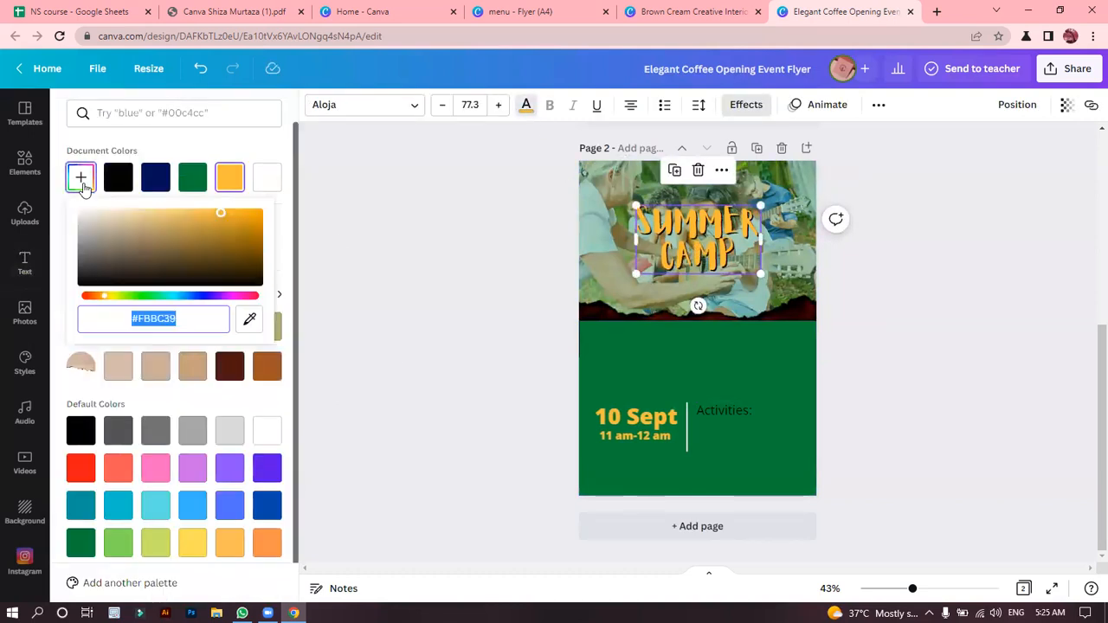
click(258, 247)
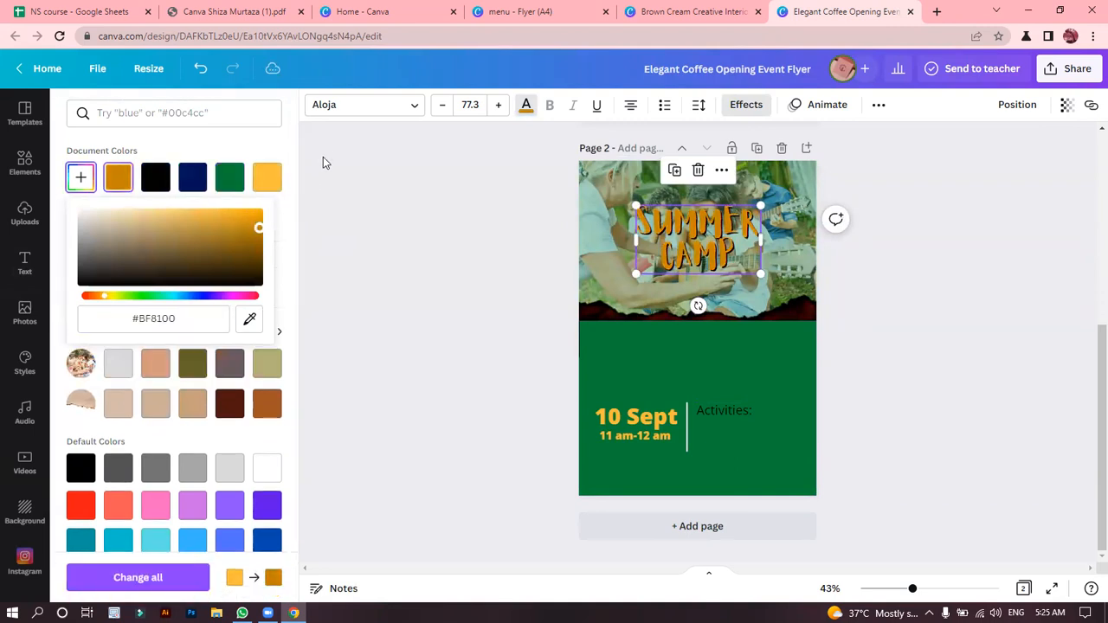
drag(346, 167, 348, 160)
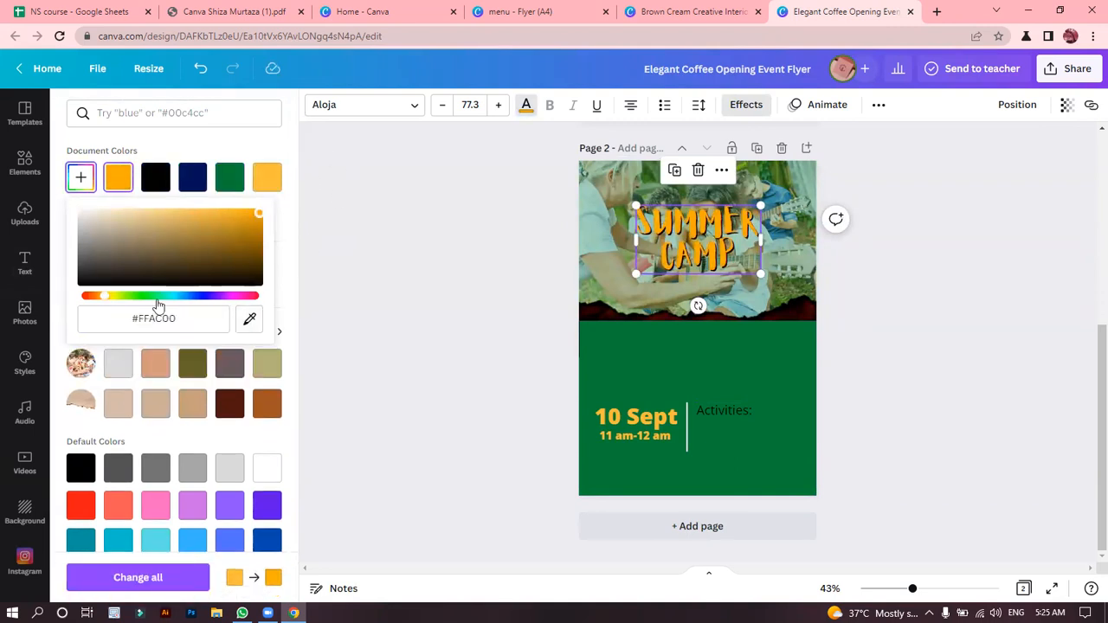
drag(109, 303, 109, 302)
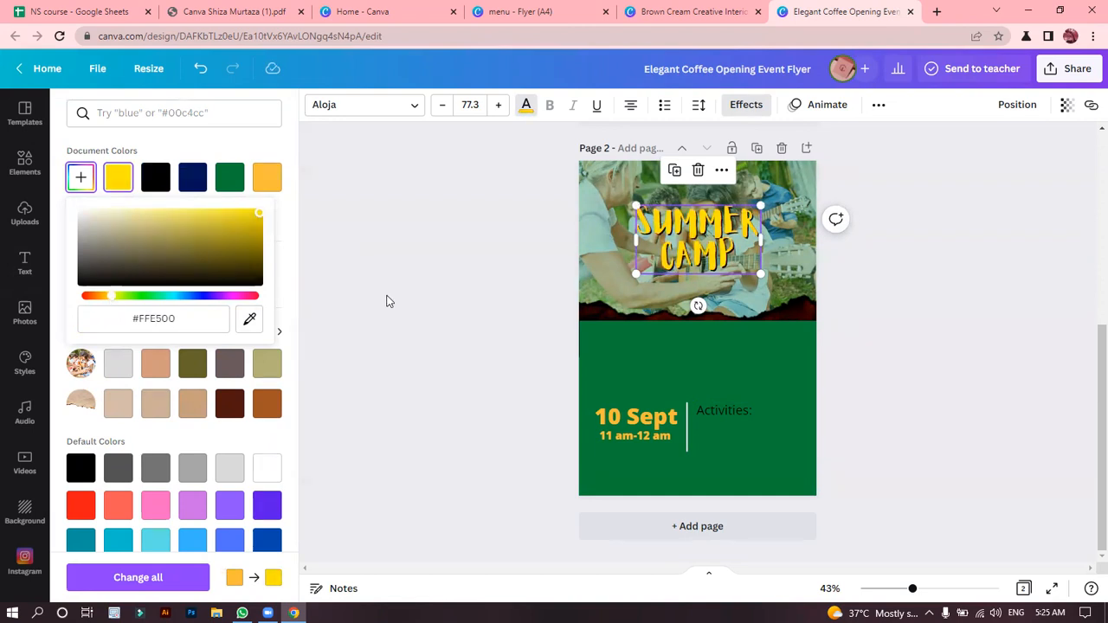
click(386, 299)
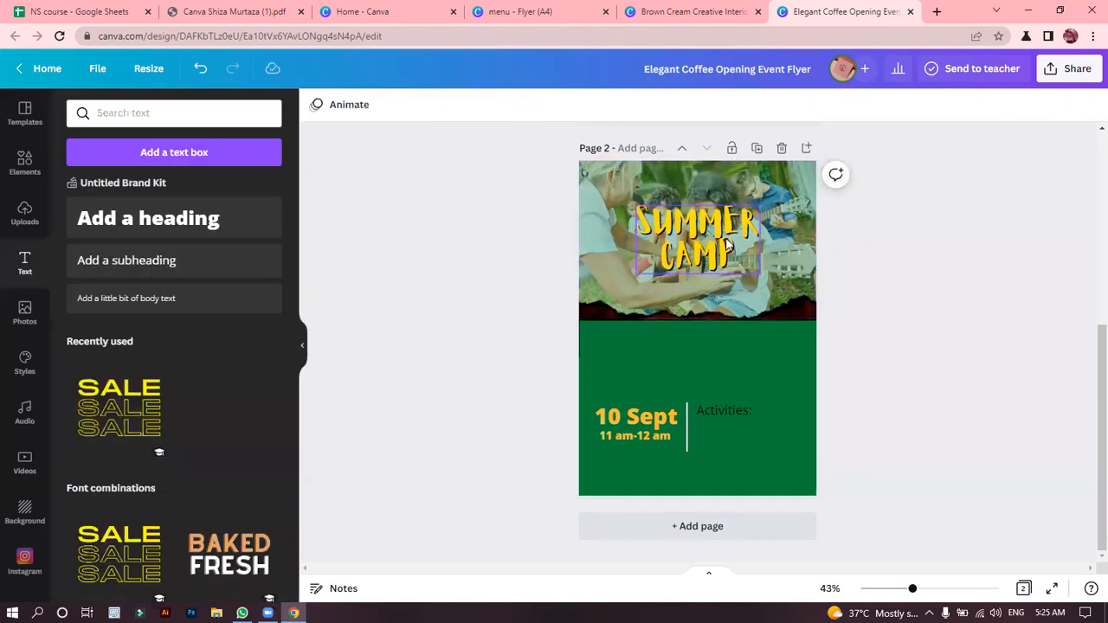
drag(715, 236, 712, 234)
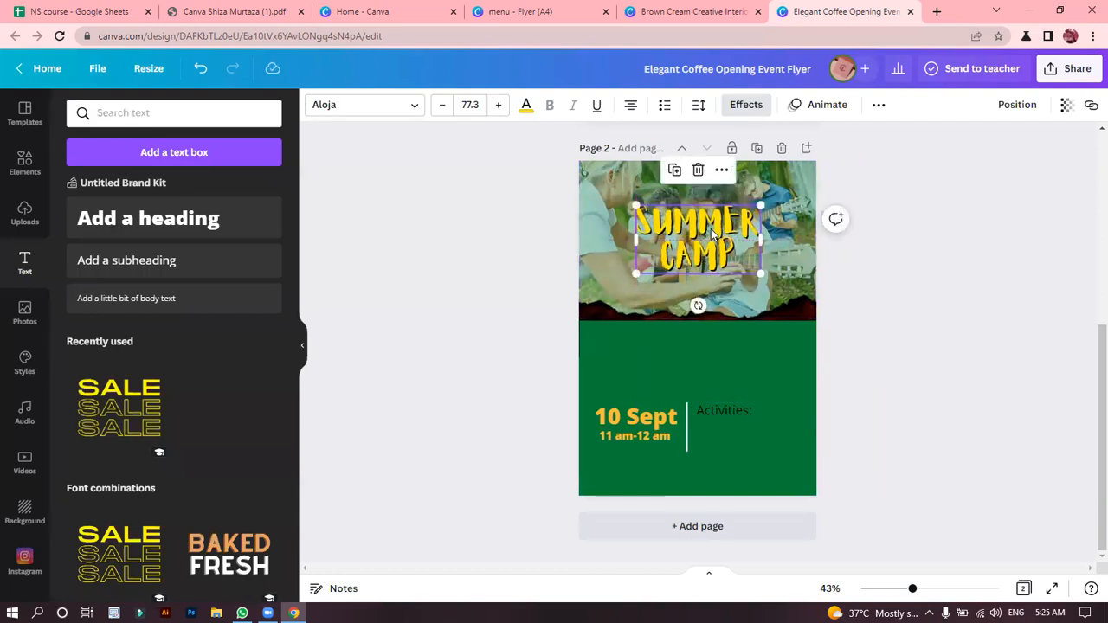
click(557, 234)
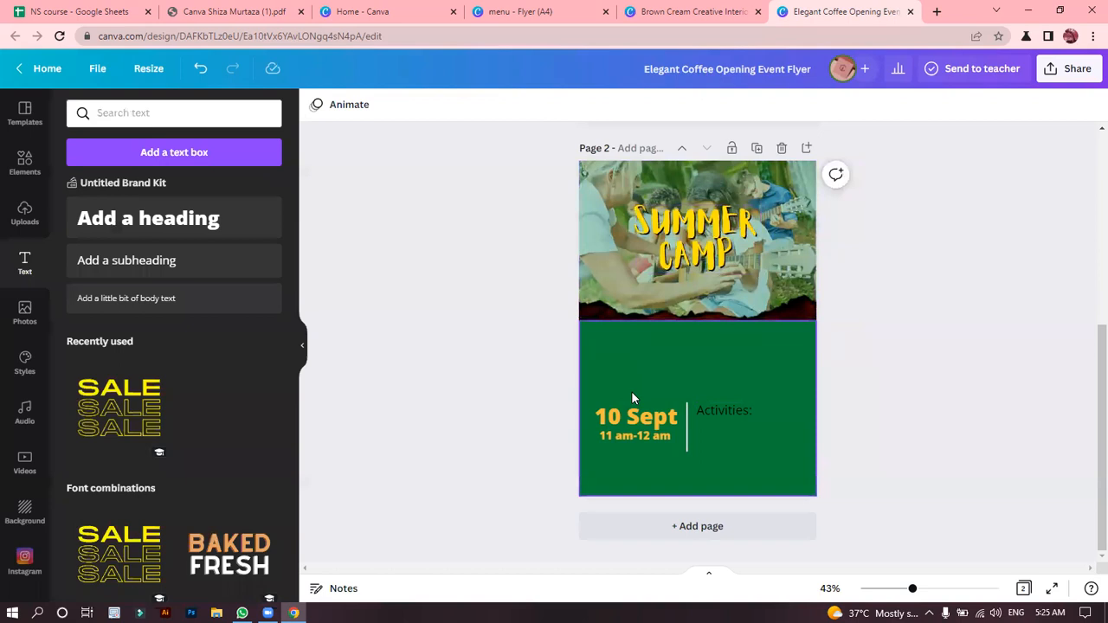
Move the date, time, white line and "Activities:" text together up to just below the torn-paper edge.
click(644, 421)
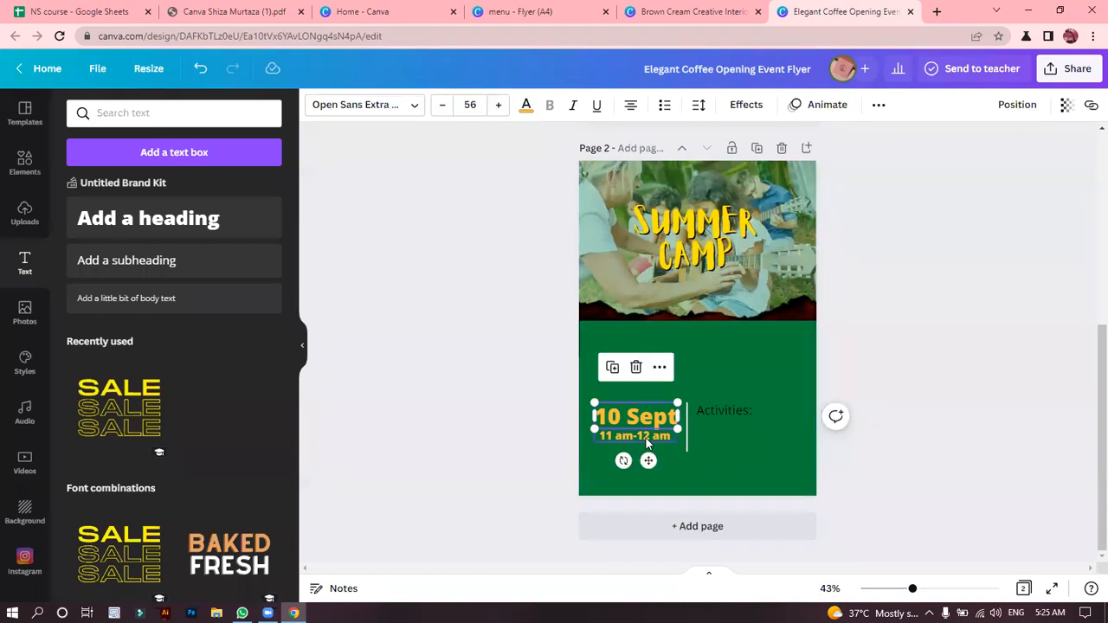
shift+click(645, 438)
shift+click(696, 417)
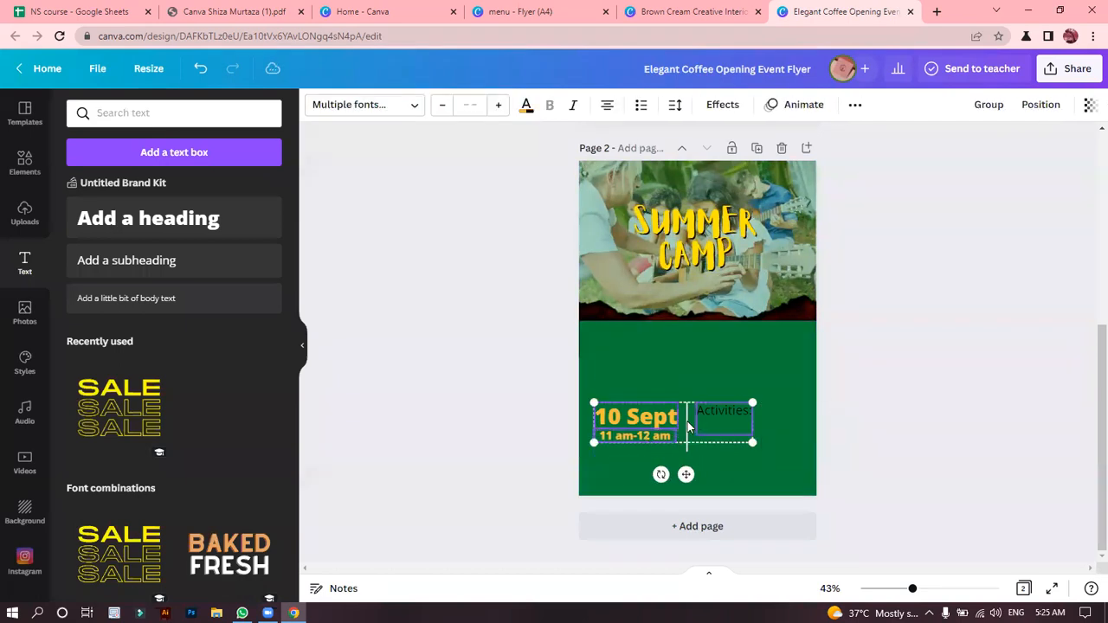
drag(676, 430, 668, 365)
click(482, 353)
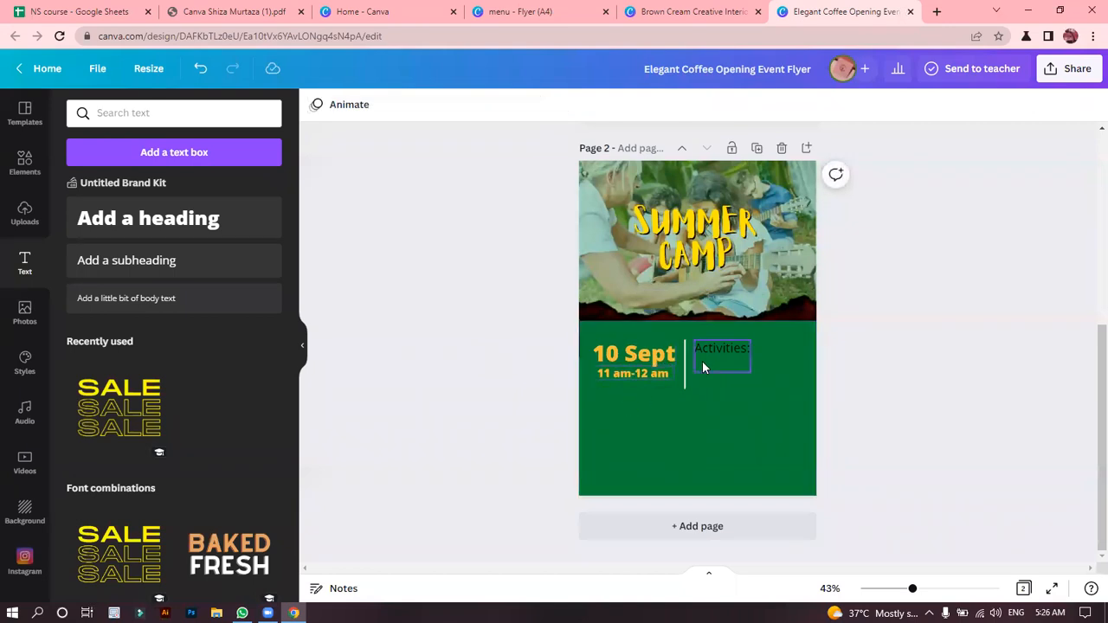
Move the "Activities:" text below the time text, aligned with the left edge of the date.
click(725, 346)
click(426, 349)
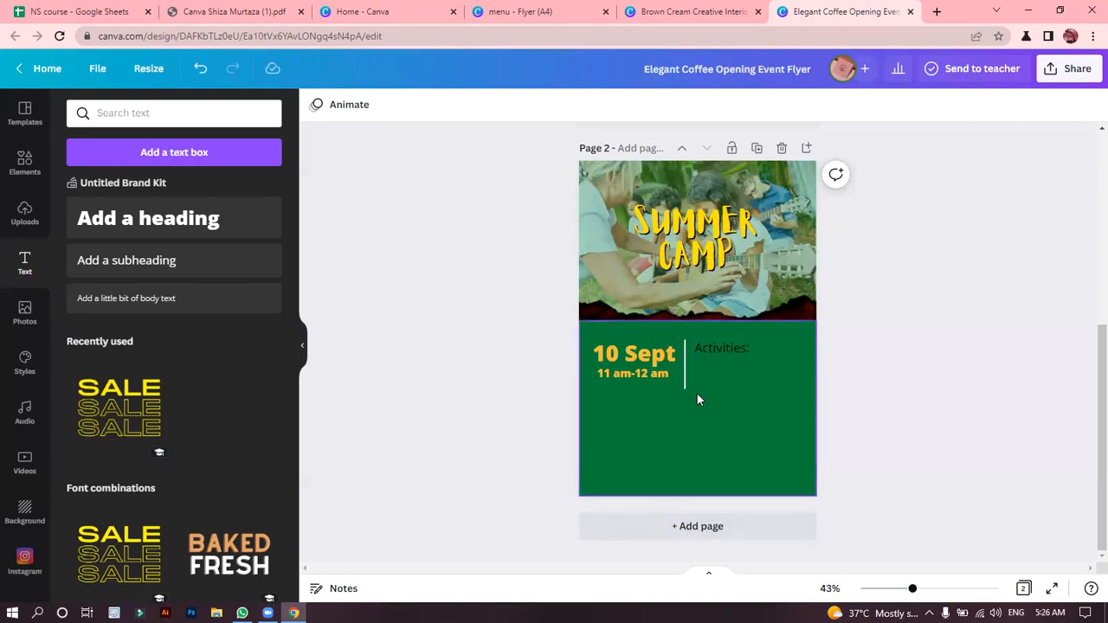
drag(714, 352, 615, 413)
click(494, 398)
Add a subheading containing the contact phone number and place it near the bottom of the green area.
click(146, 270)
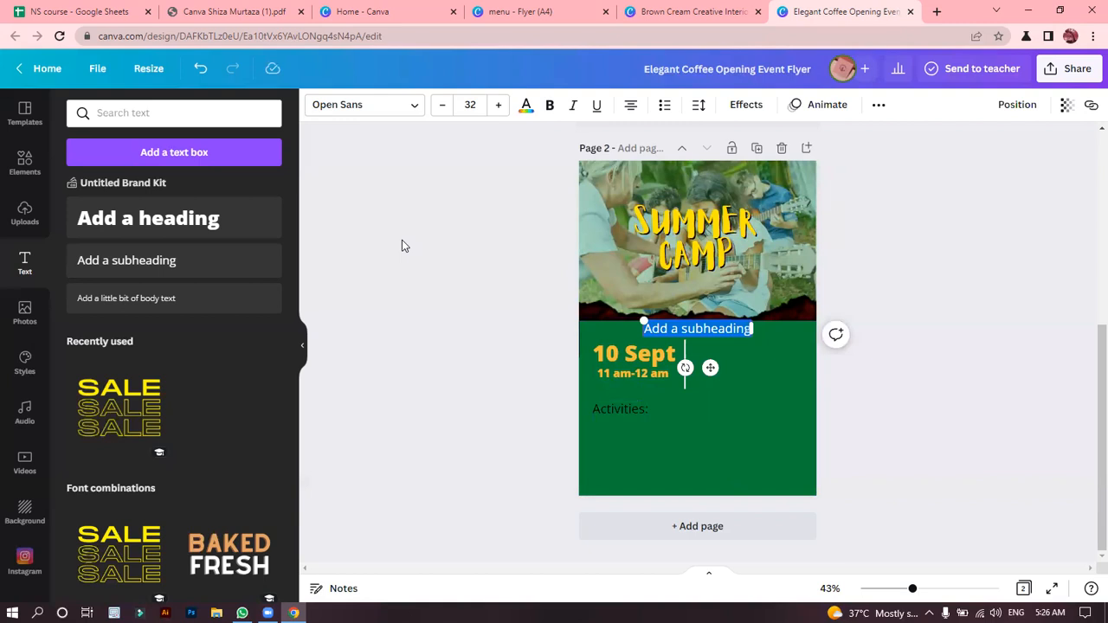
key(BackSpace)
text(+92 123456)
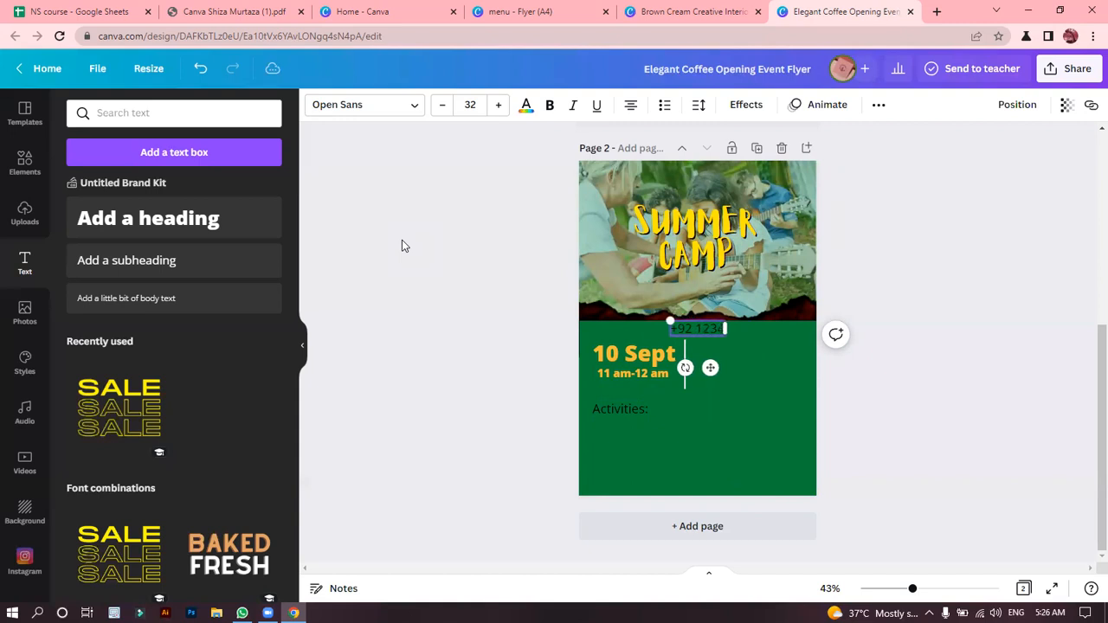
text(789)
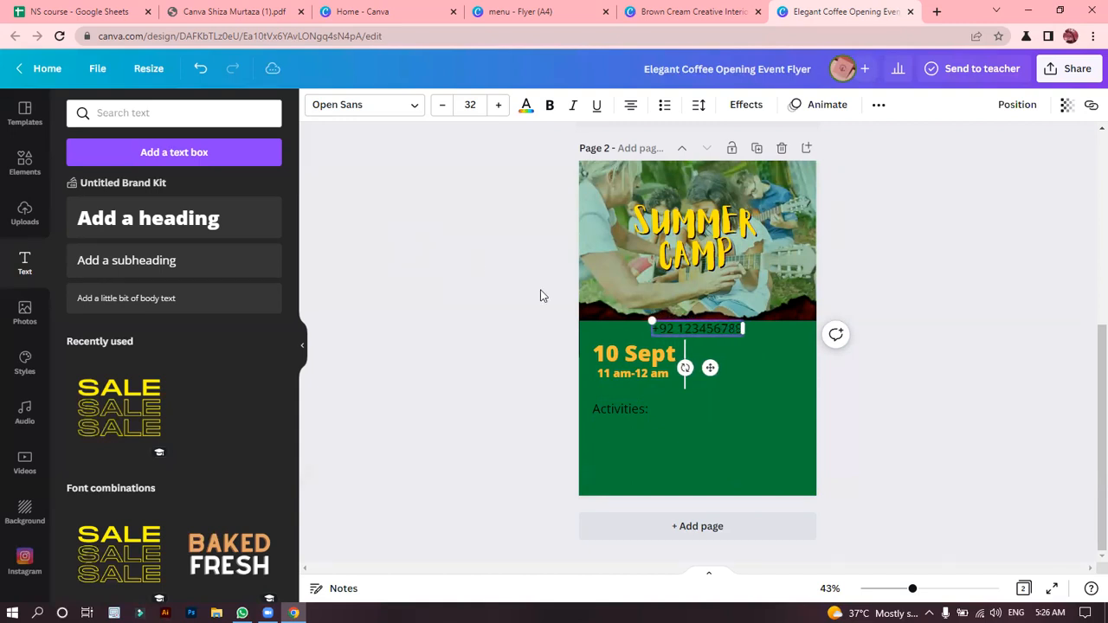
drag(710, 367, 724, 513)
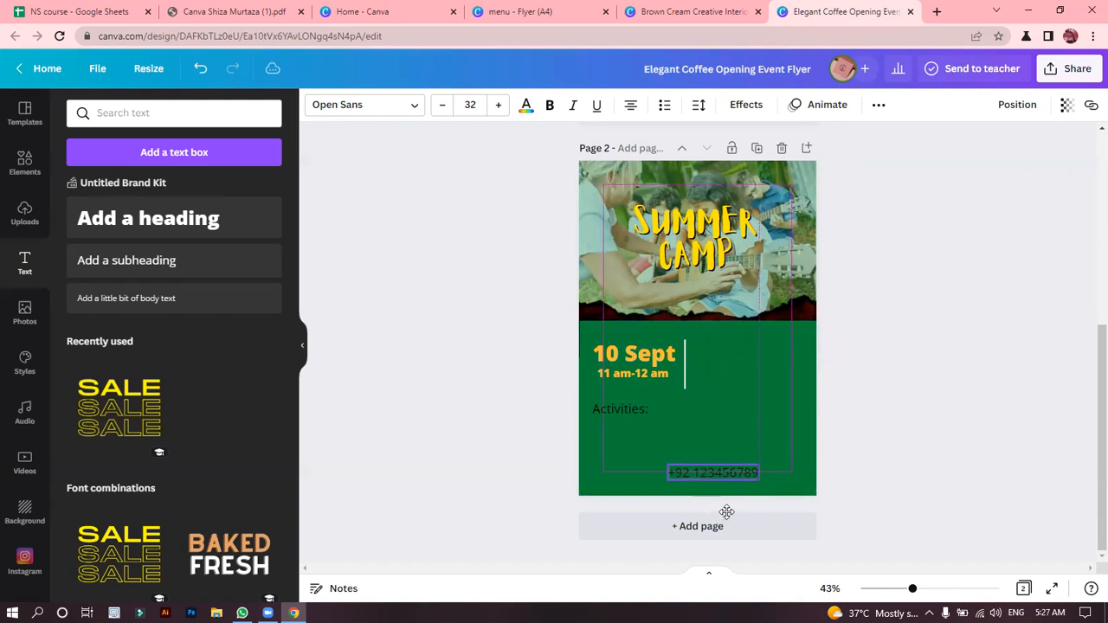
Search elements for "call", insert the round phone icon, and shrink and place it directly in front of the contact number.
click(549, 434)
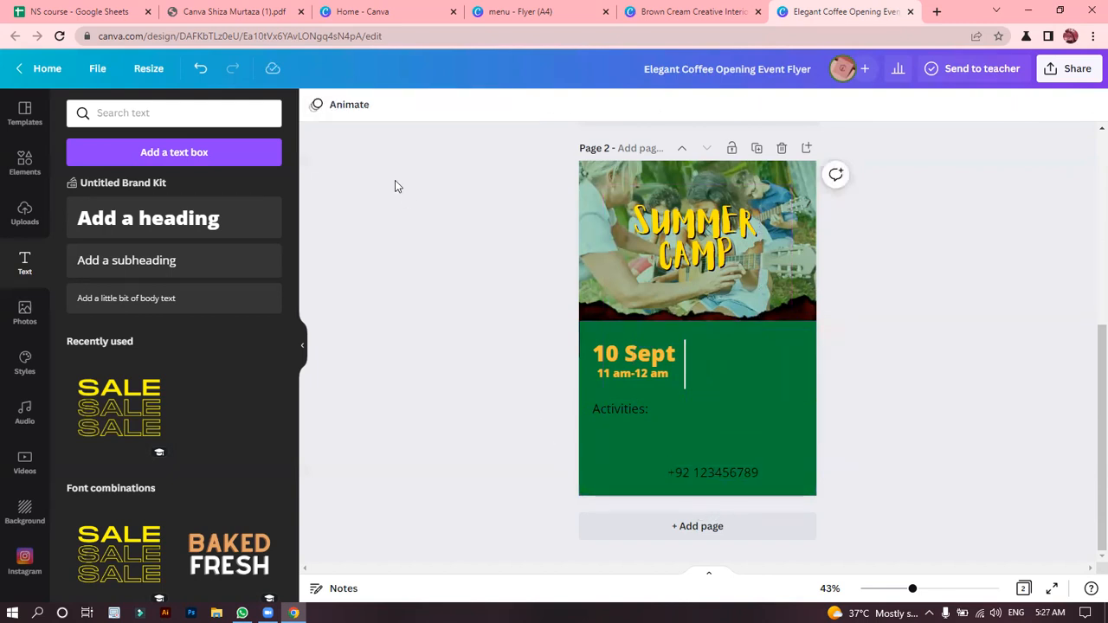
click(7, 173)
click(122, 113)
text(cal)
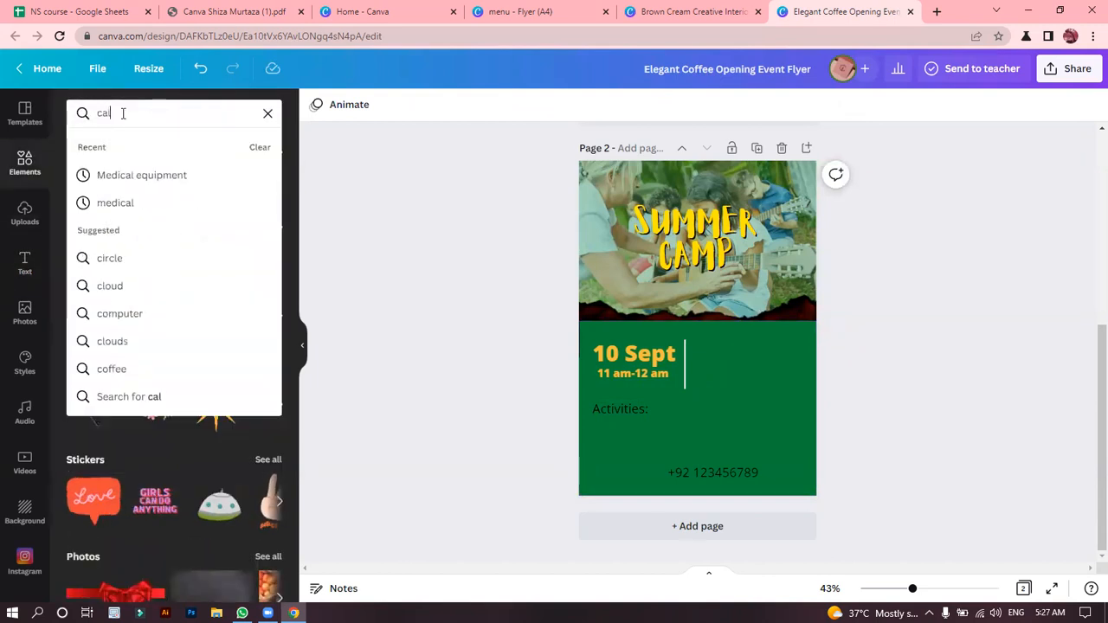
text(l)
click(139, 176)
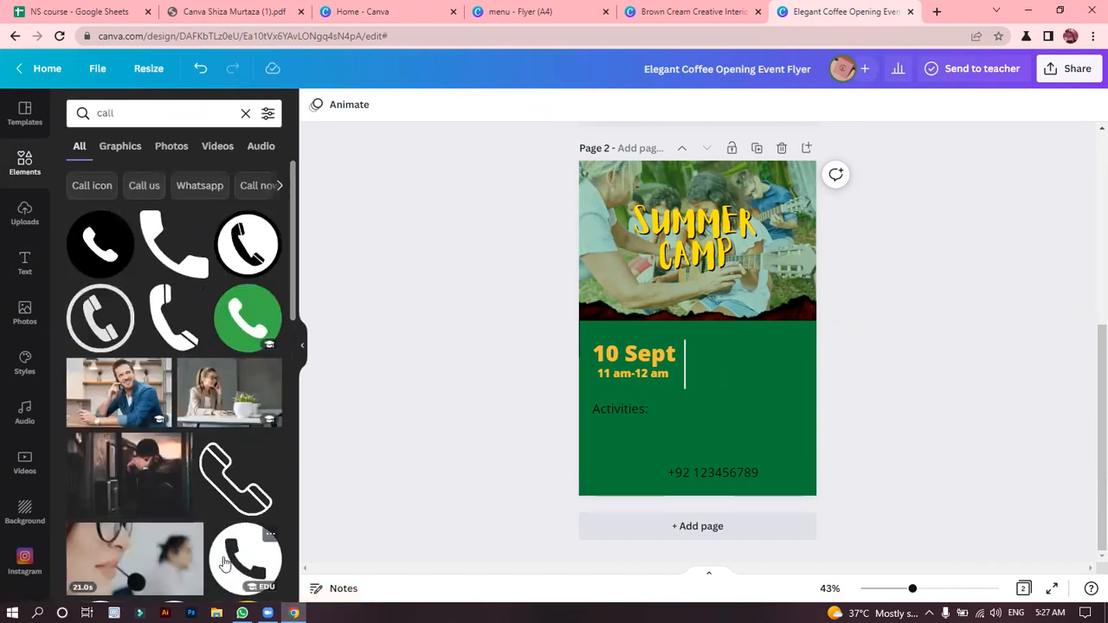
click(223, 561)
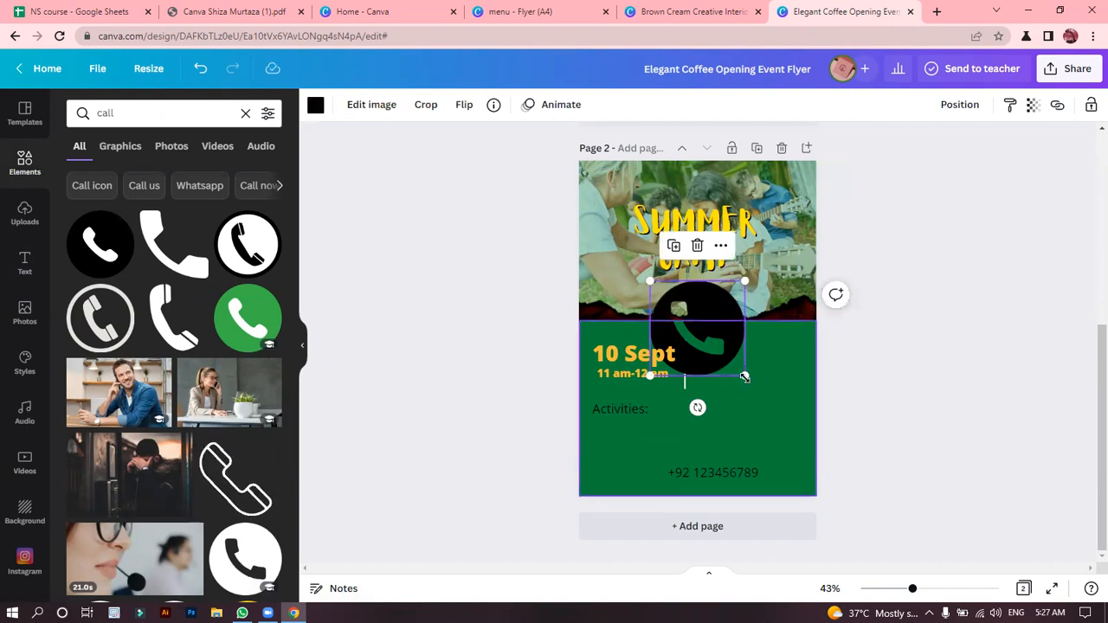
drag(744, 377, 663, 514)
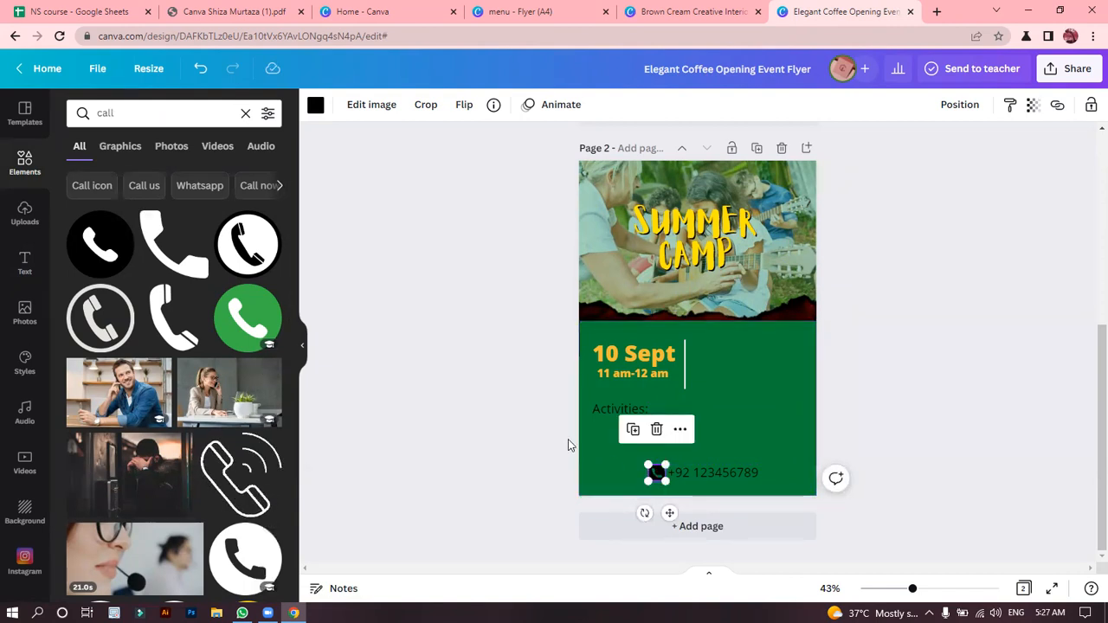
Recolor the phone icon and the contact number text white.
click(315, 105)
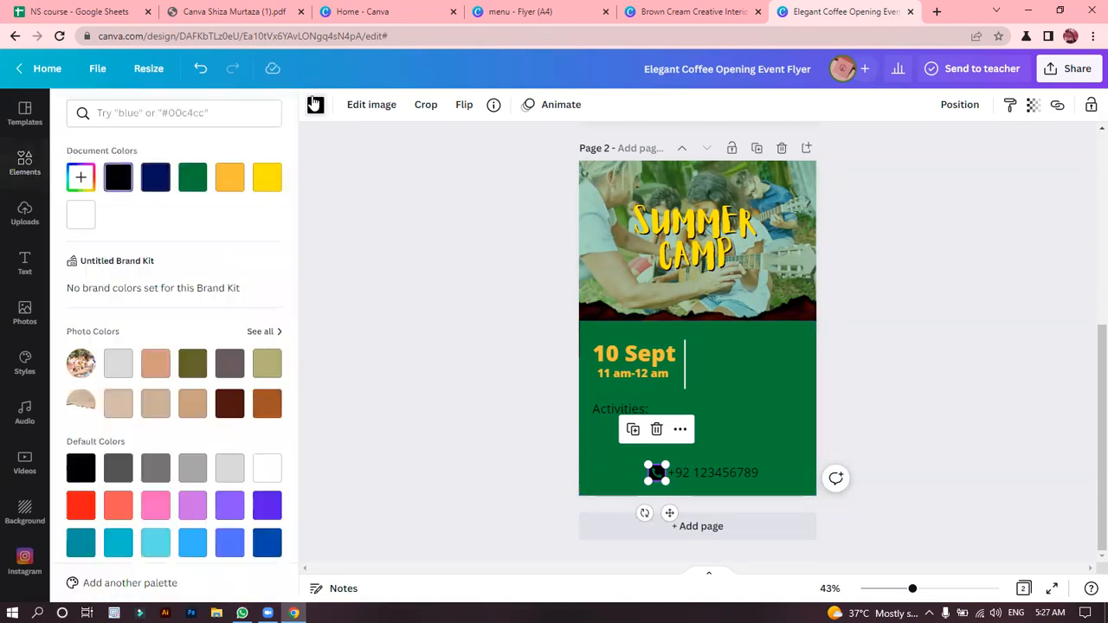
click(77, 221)
click(366, 286)
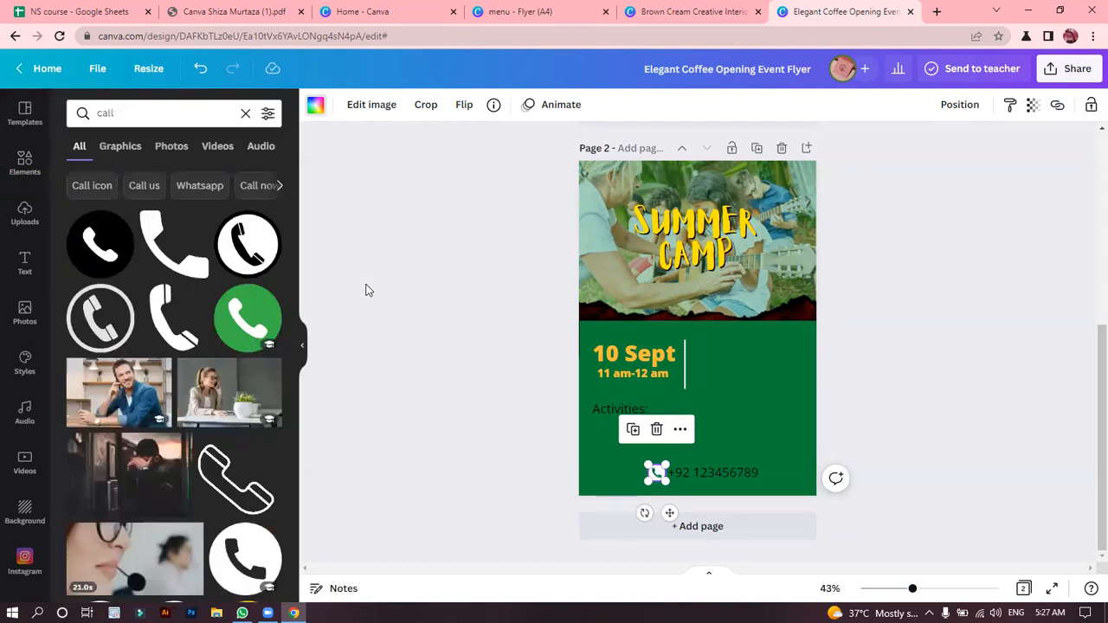
click(706, 473)
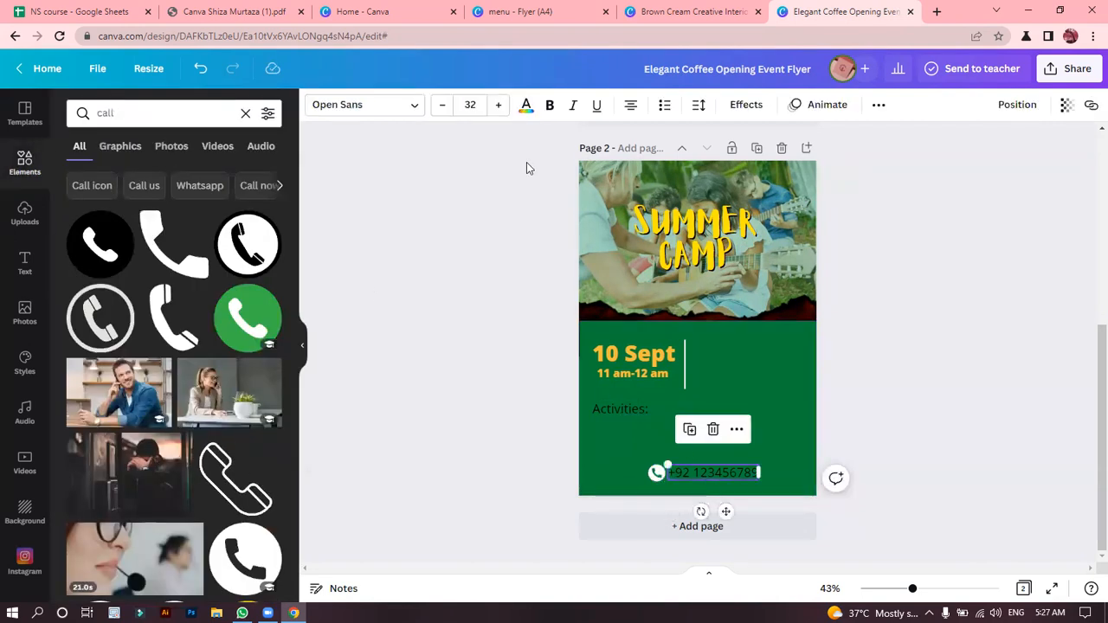
click(525, 105)
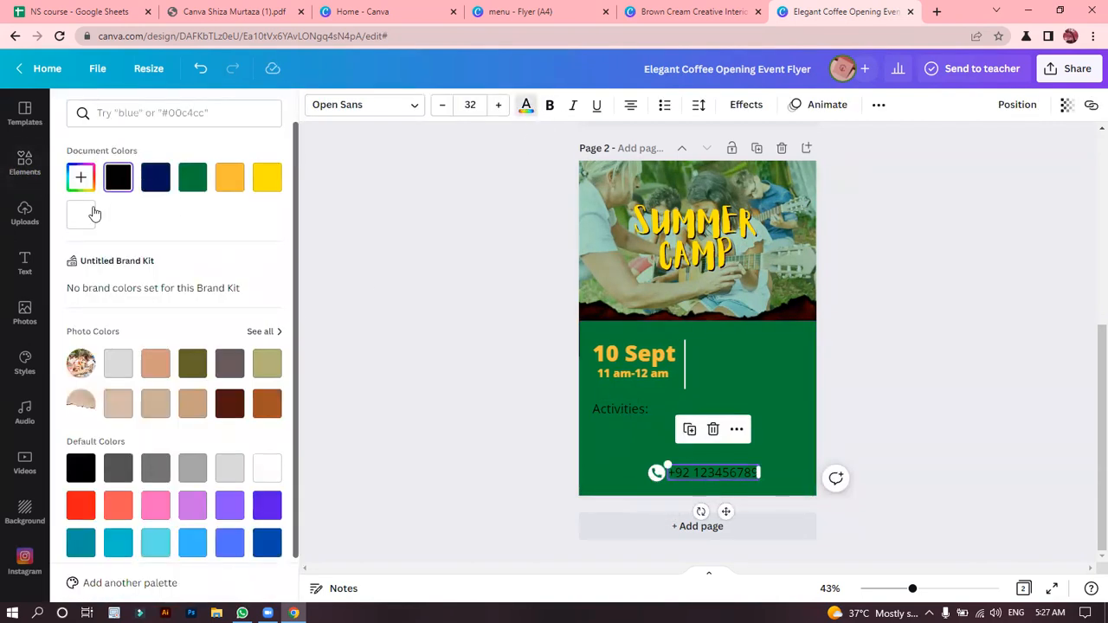
click(91, 214)
click(422, 286)
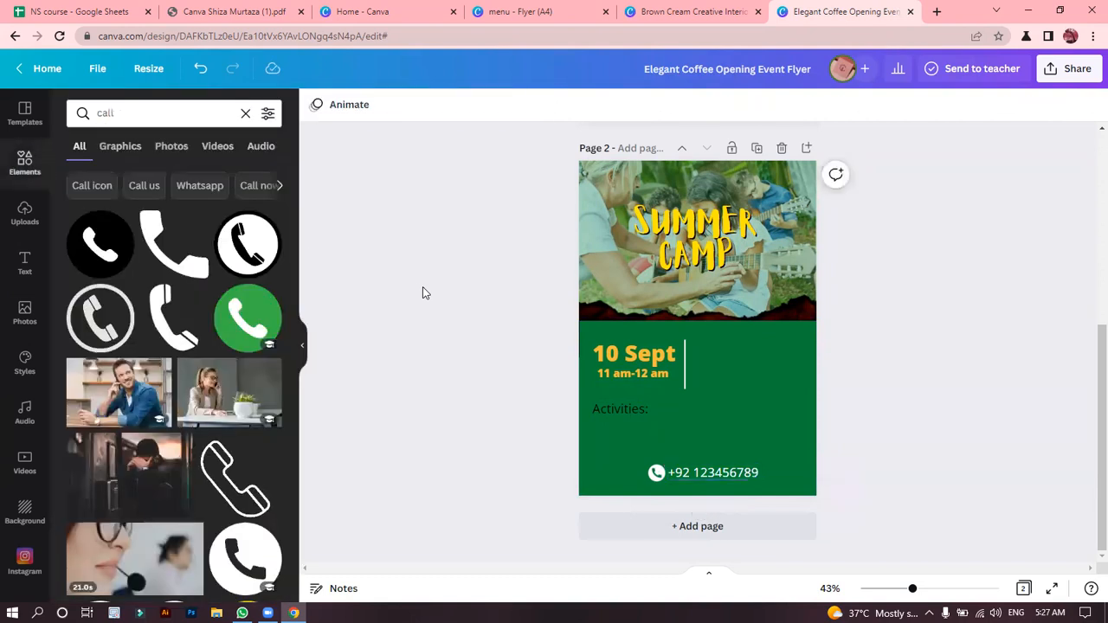
Recolor the "Activities:" text white.
click(635, 413)
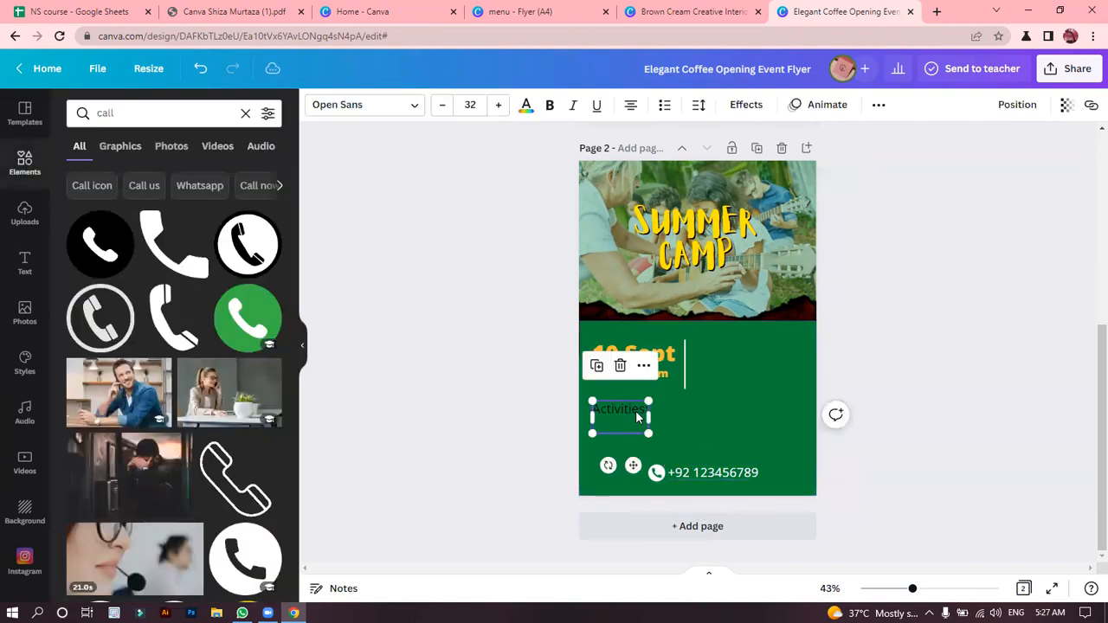
click(527, 107)
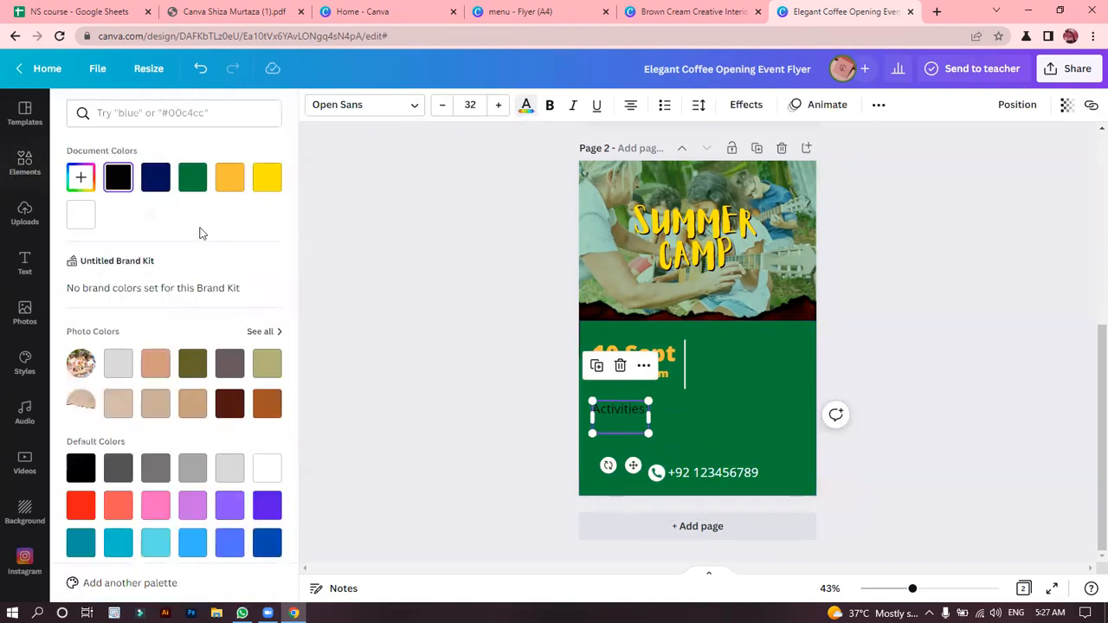
click(86, 218)
click(487, 363)
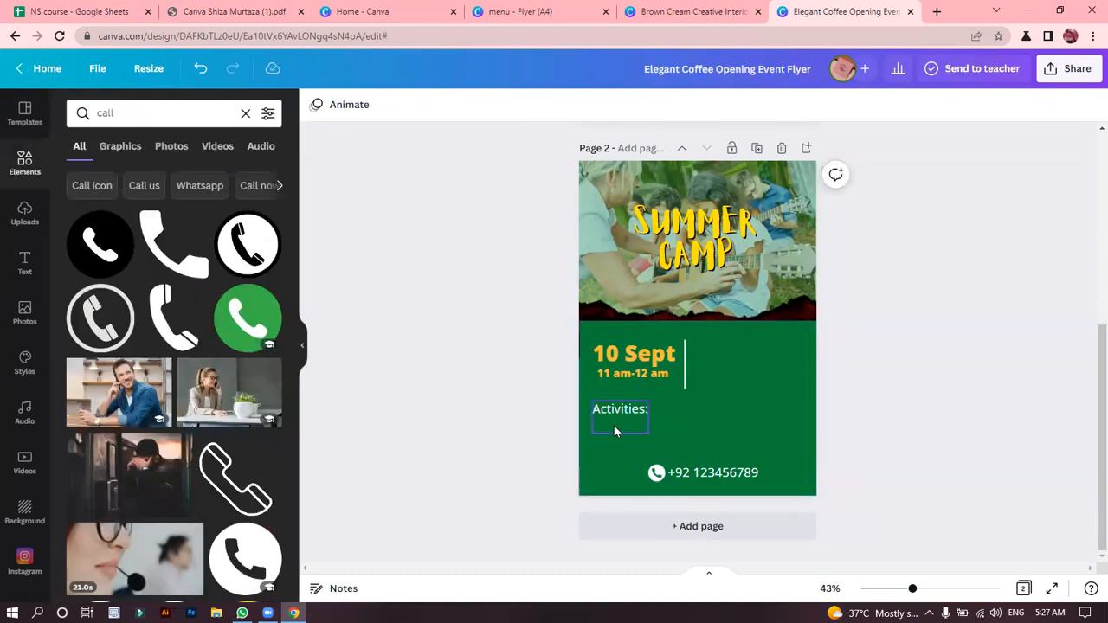
drag(551, 442, 775, 493)
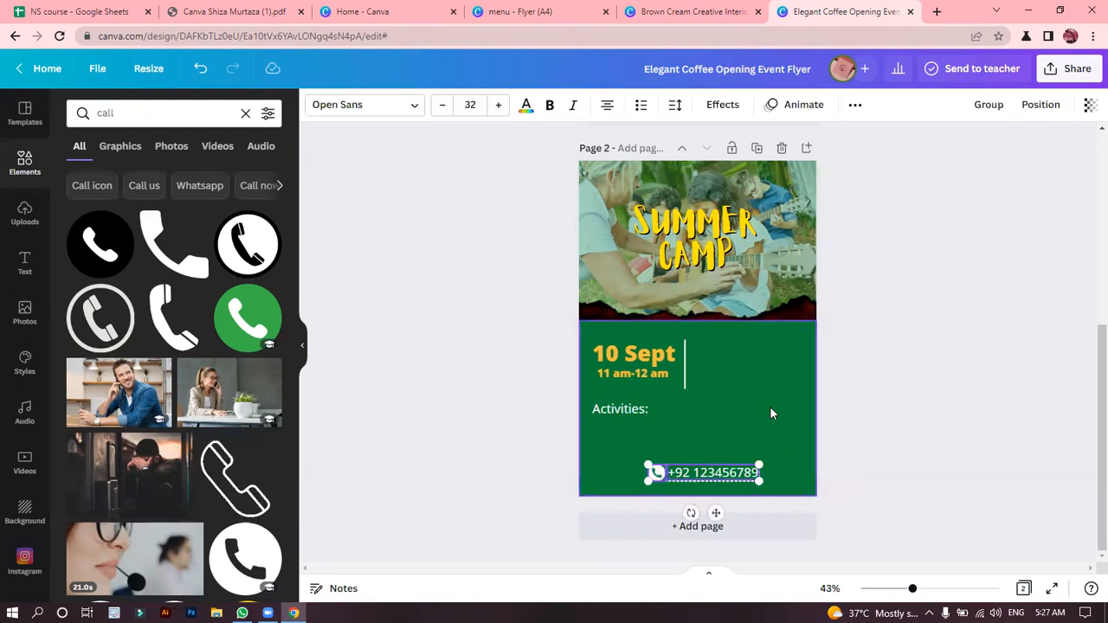
mouse_move(649, 482)
mouse_down()
mouse_move(662, 472)
mouse_move(650, 482)
mouse_up()
drag(659, 479, 659, 478)
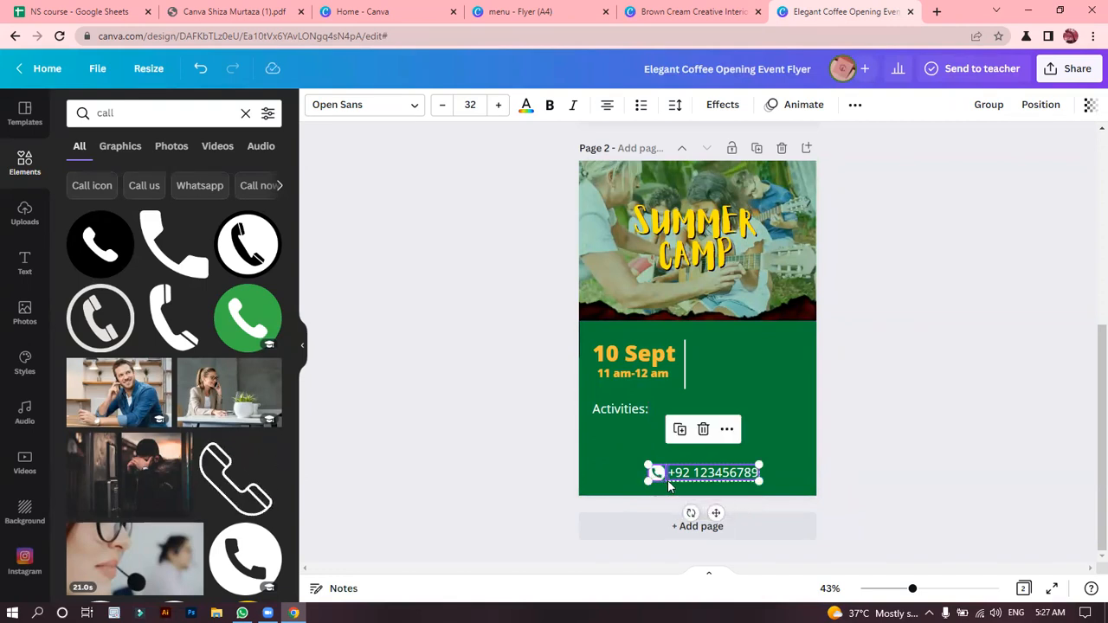
drag(758, 478, 759, 480)
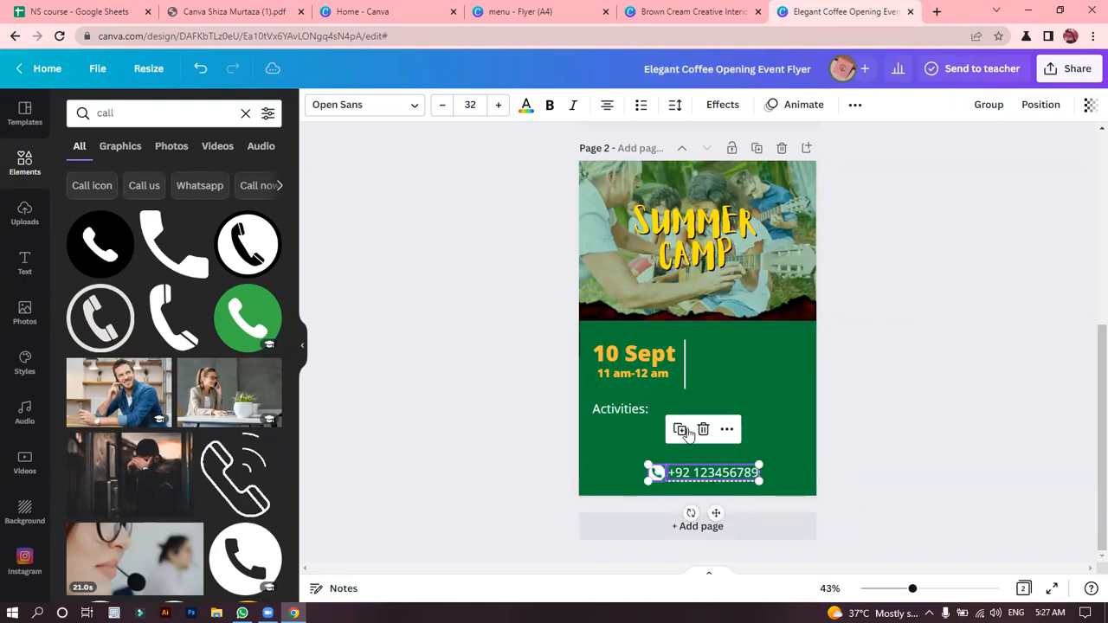
click(726, 398)
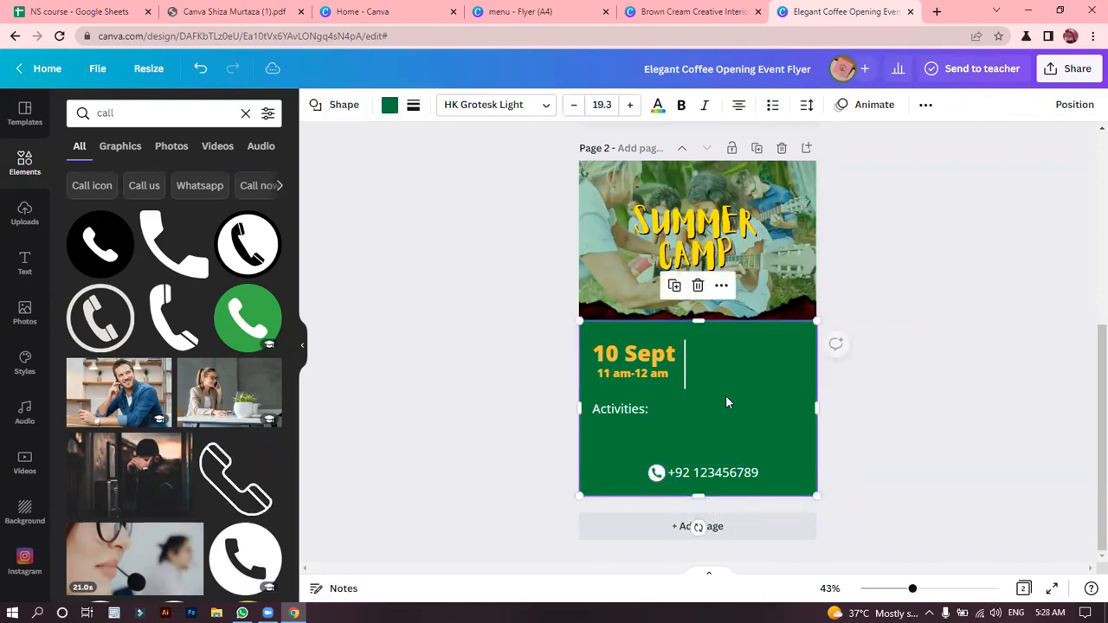
click(532, 418)
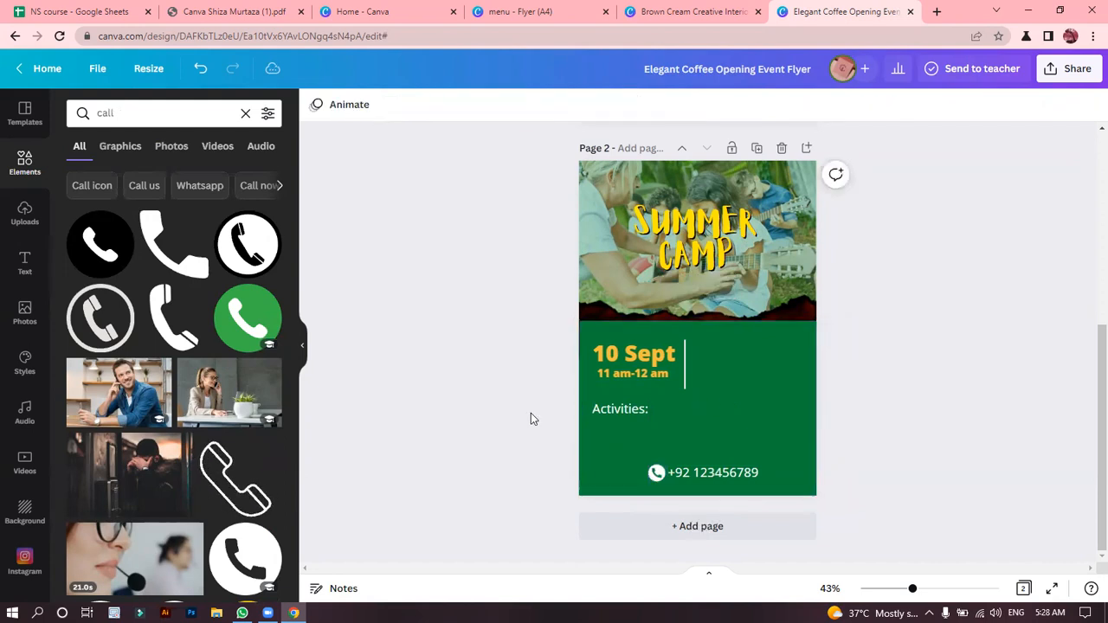
Delete the white vertical line beside the date and time.
click(681, 365)
key(Delete)
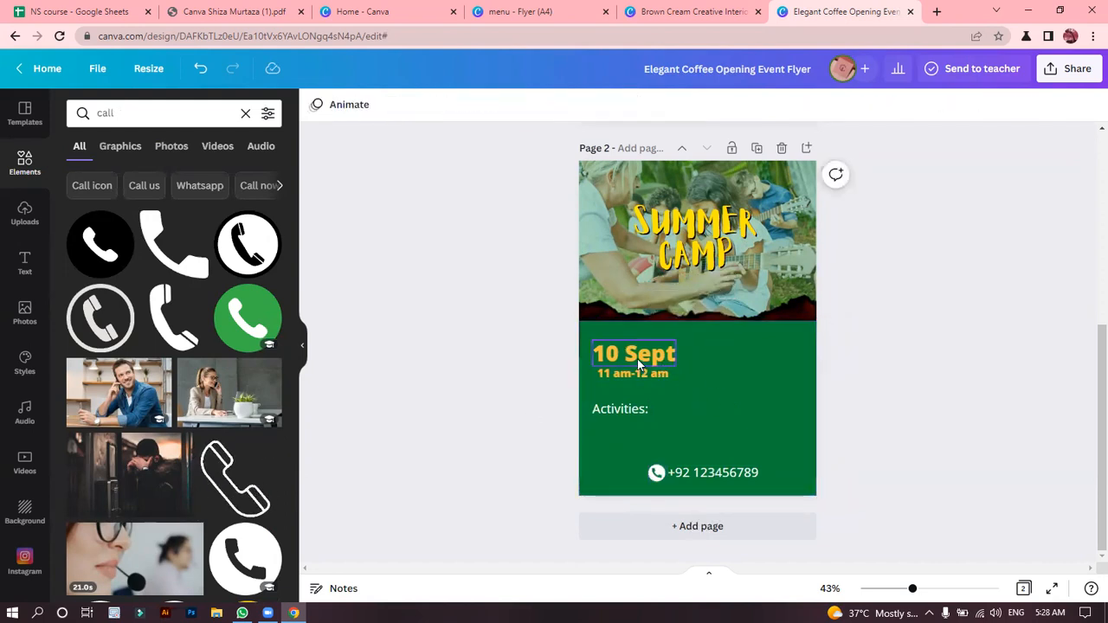
click(637, 358)
shift+click(642, 373)
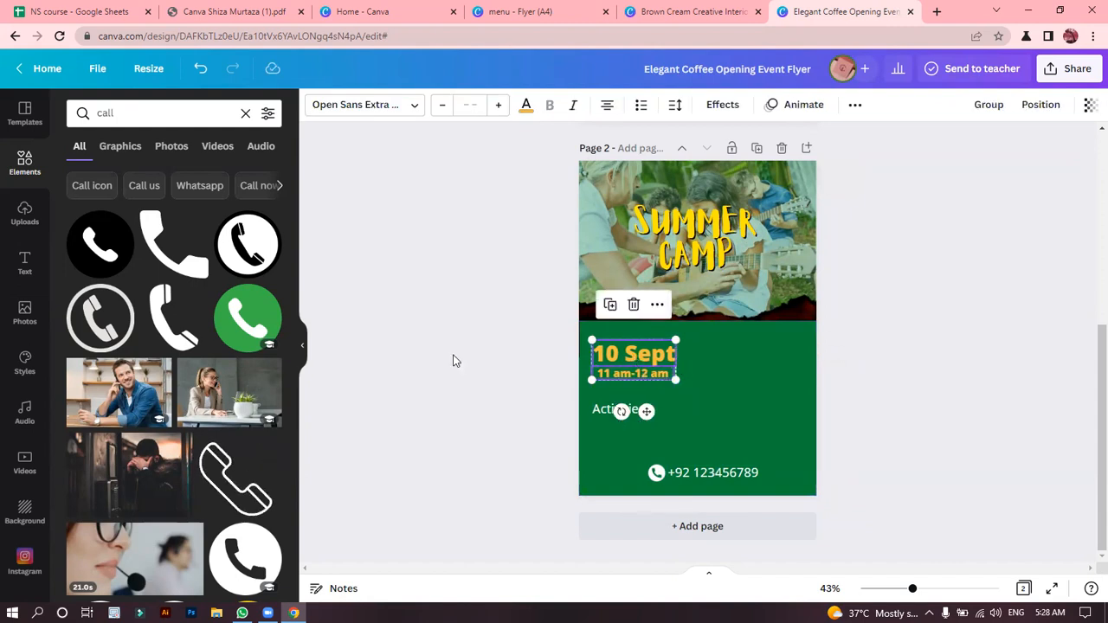
click(564, 420)
Move the "Activities:" text up slightly, closer to the time text.
click(619, 411)
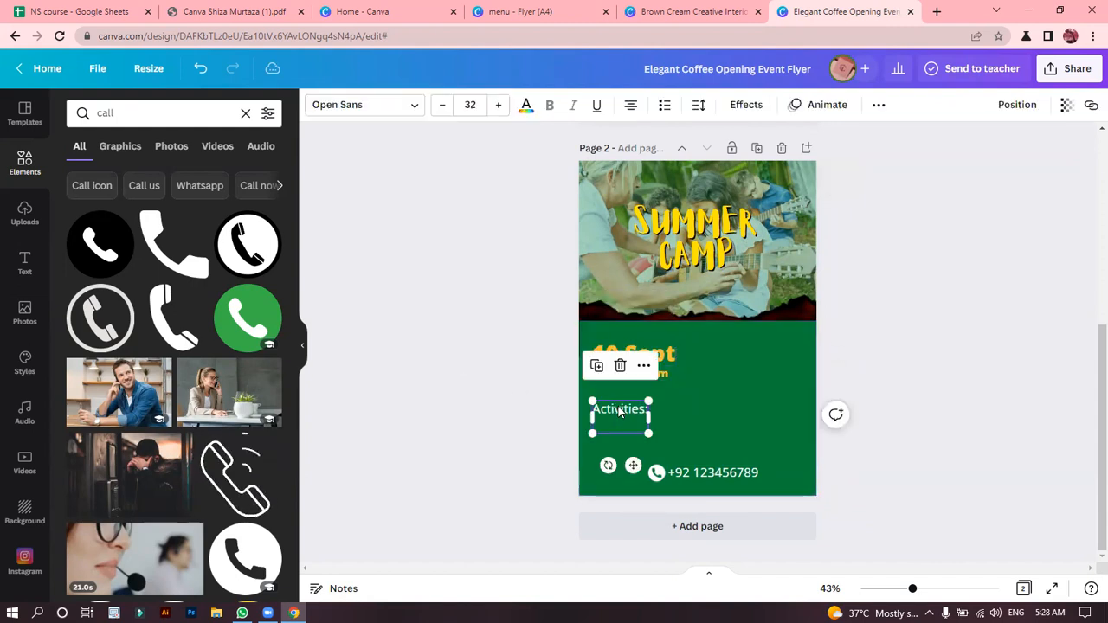
drag(618, 411, 618, 402)
click(507, 245)
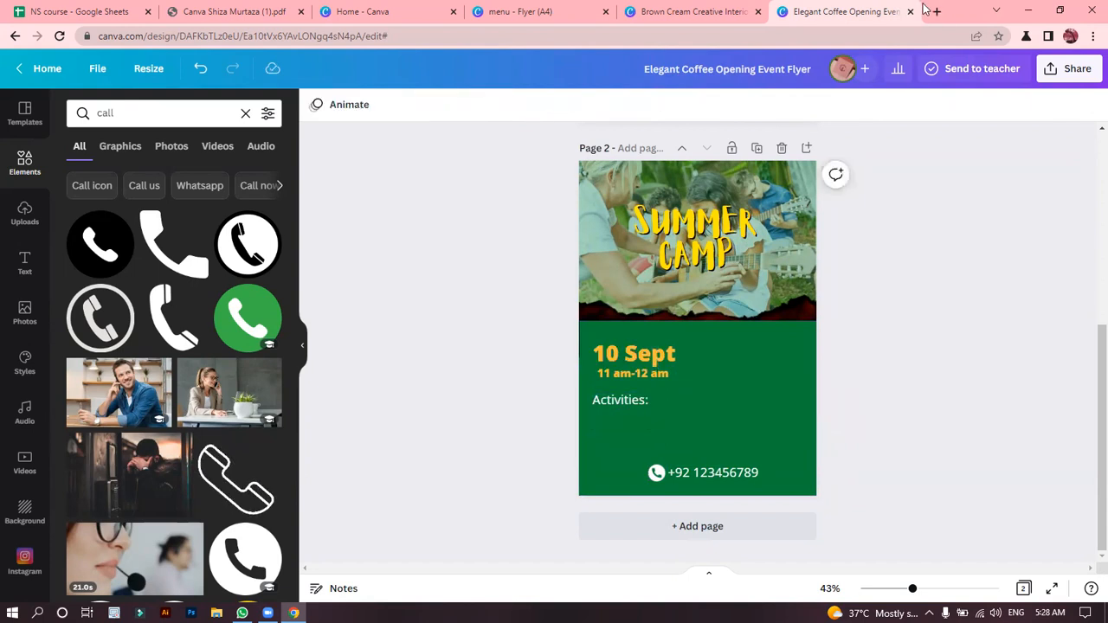
Search the web for "dummy text" in a new browser tab and open the Lipsum generator site.
click(936, 11)
text(dummy text)
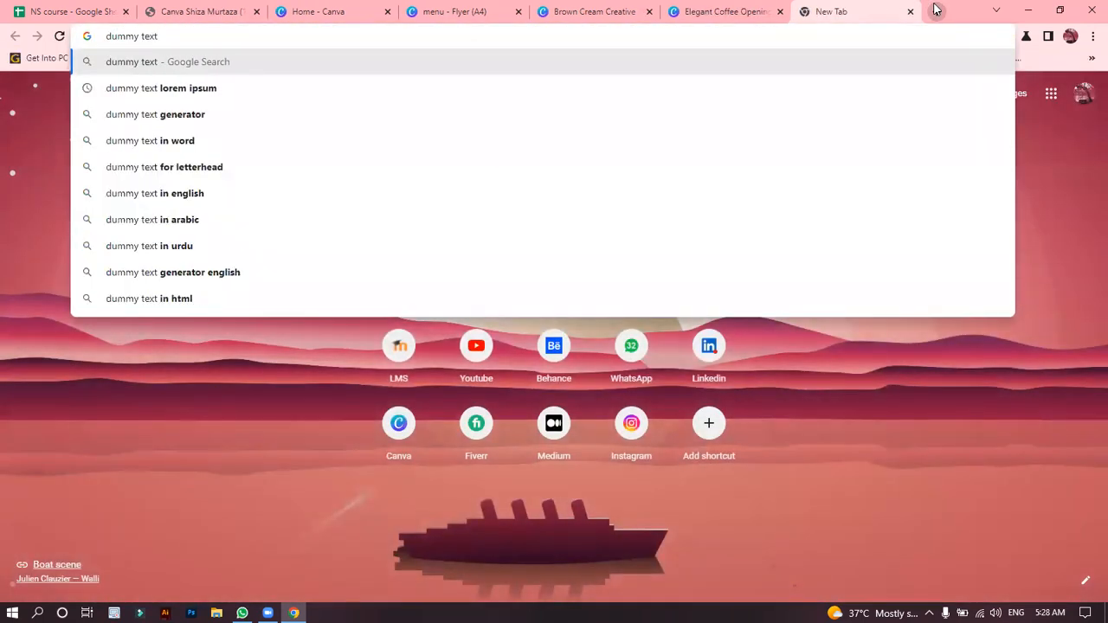
key(Return)
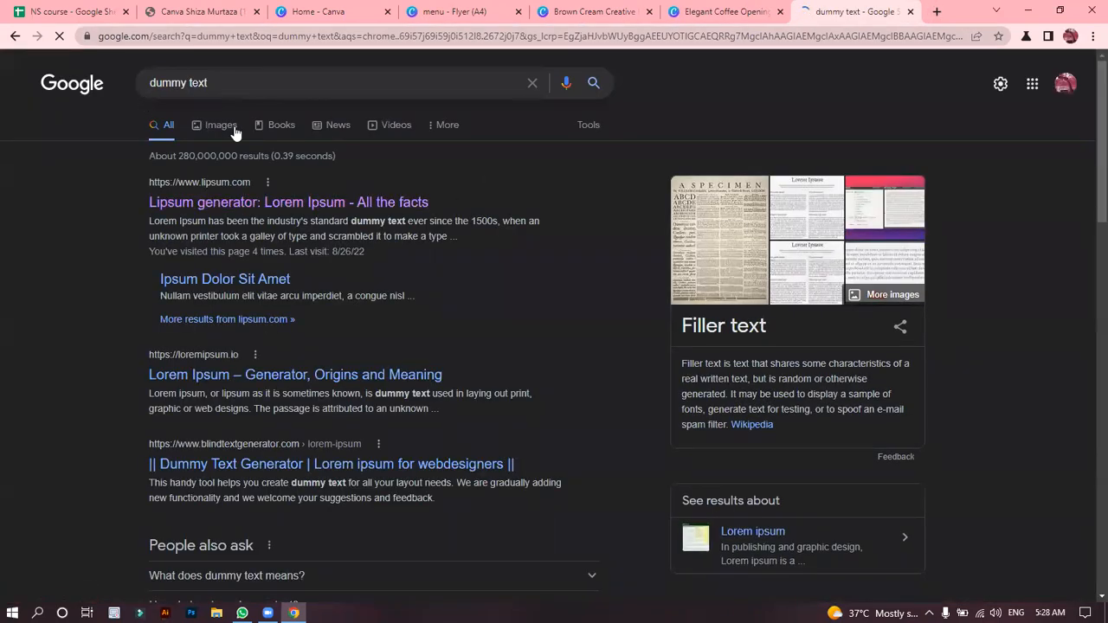
click(207, 204)
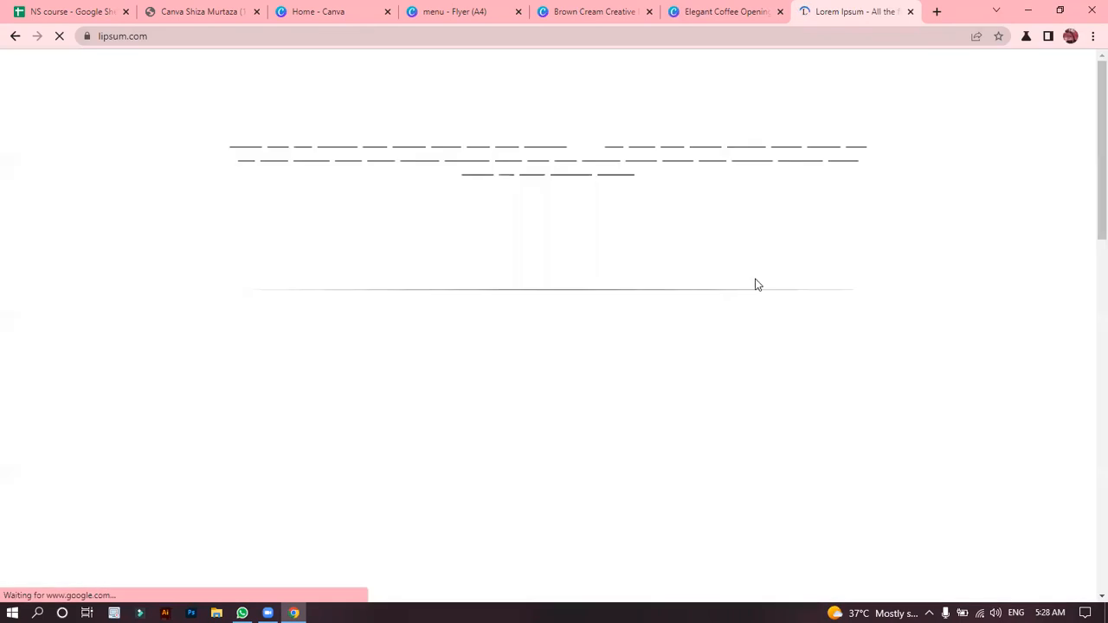
Copy the start of the "What is Lorem Ipsum?" paragraph, from "Lorem Ipsum" through "1500s".
scroll(1087, 186, down, 1)
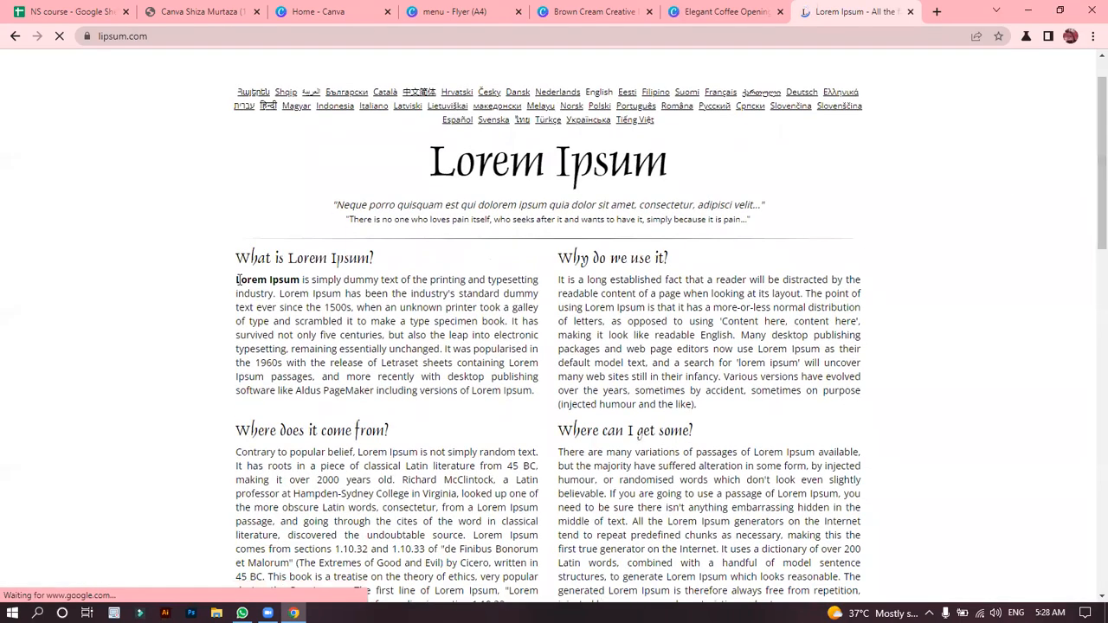
drag(237, 280, 352, 309)
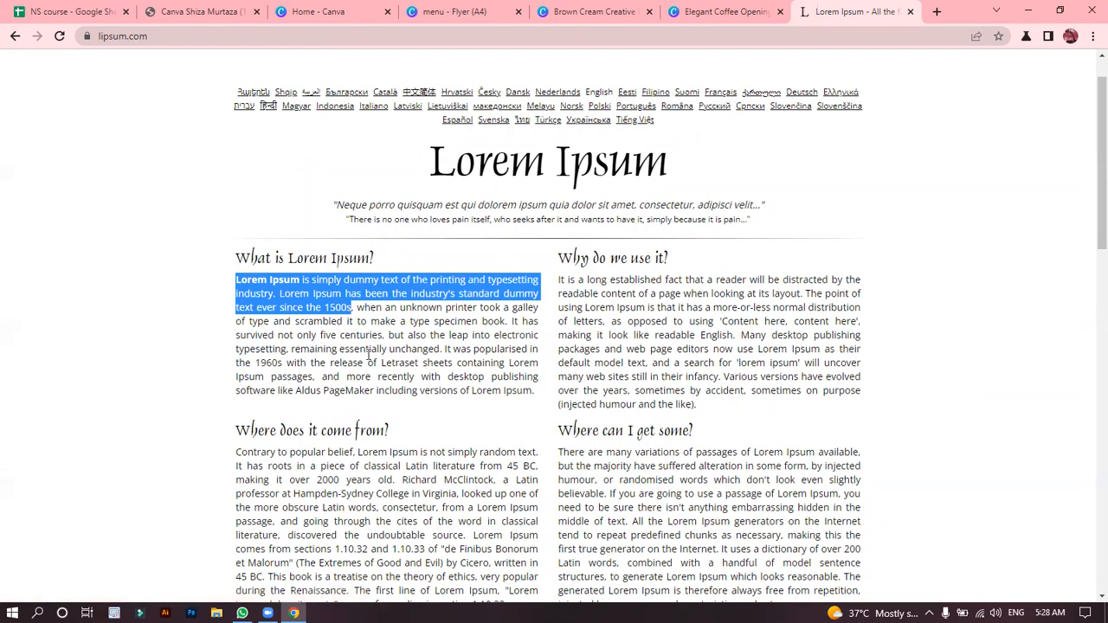
drag(1089, 235, 1089, 496)
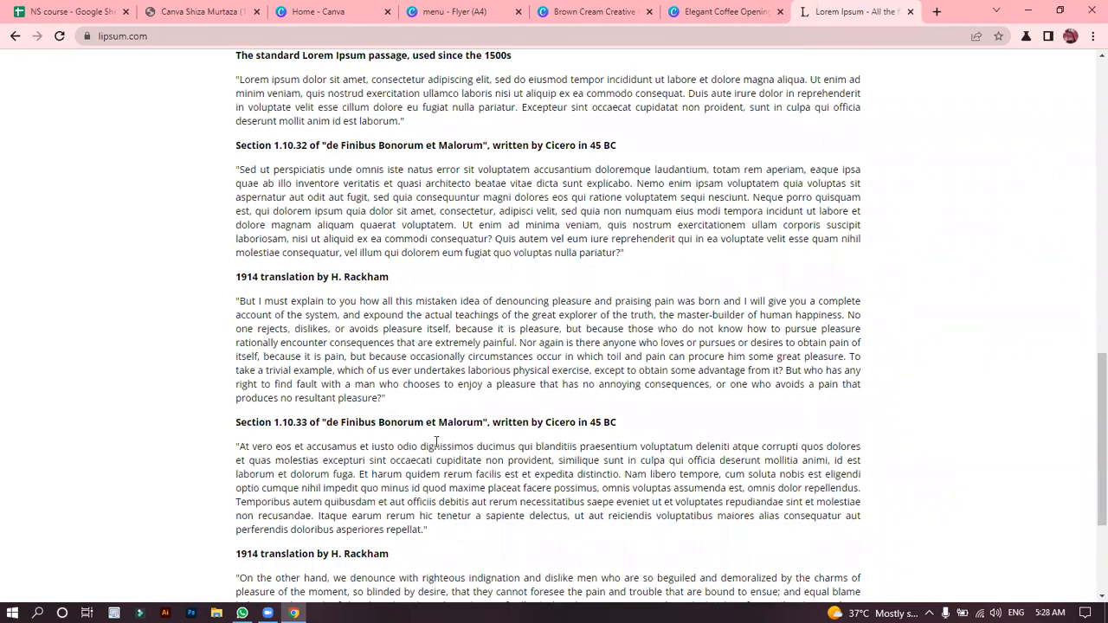
Return to the flyer in Canva, paste the copied text below "Activities:" and widen the text box to the full page width.
click(673, 7)
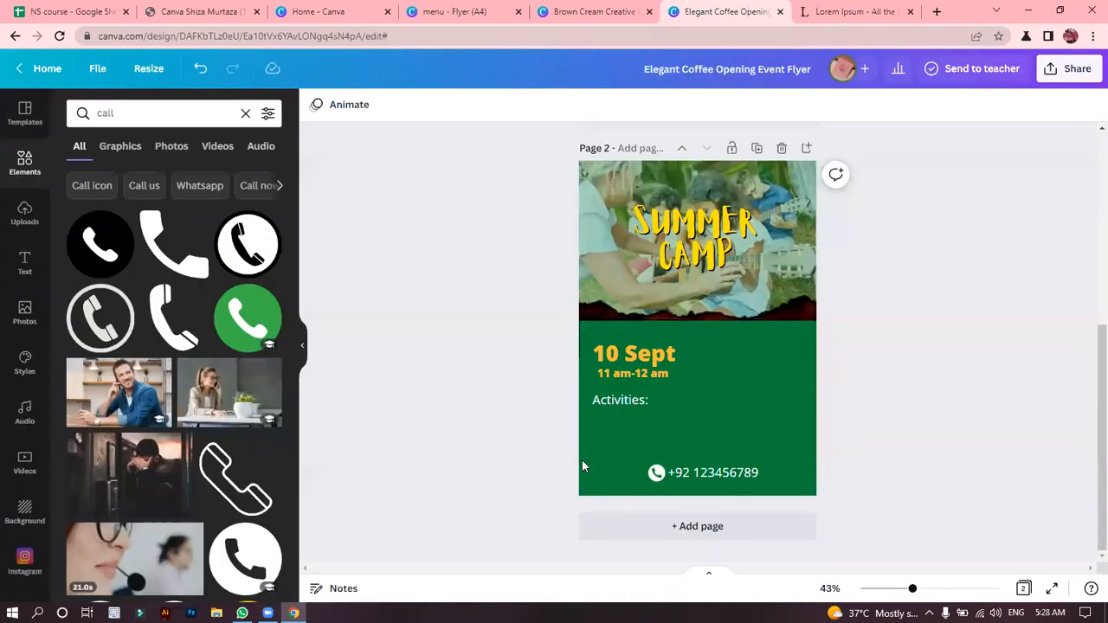
click(631, 408)
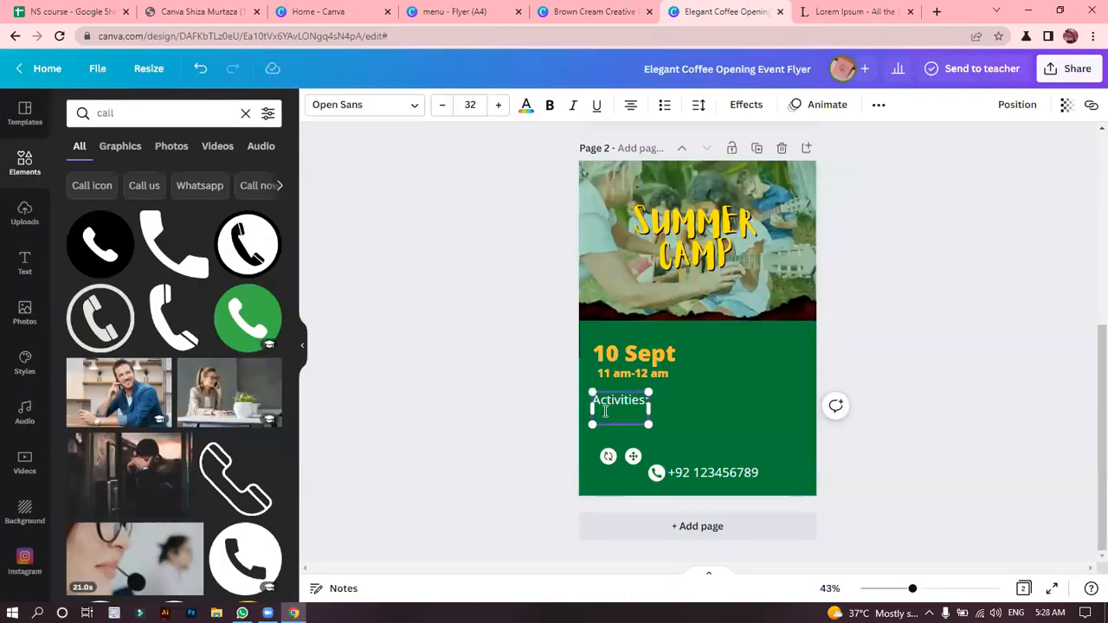
click(632, 106)
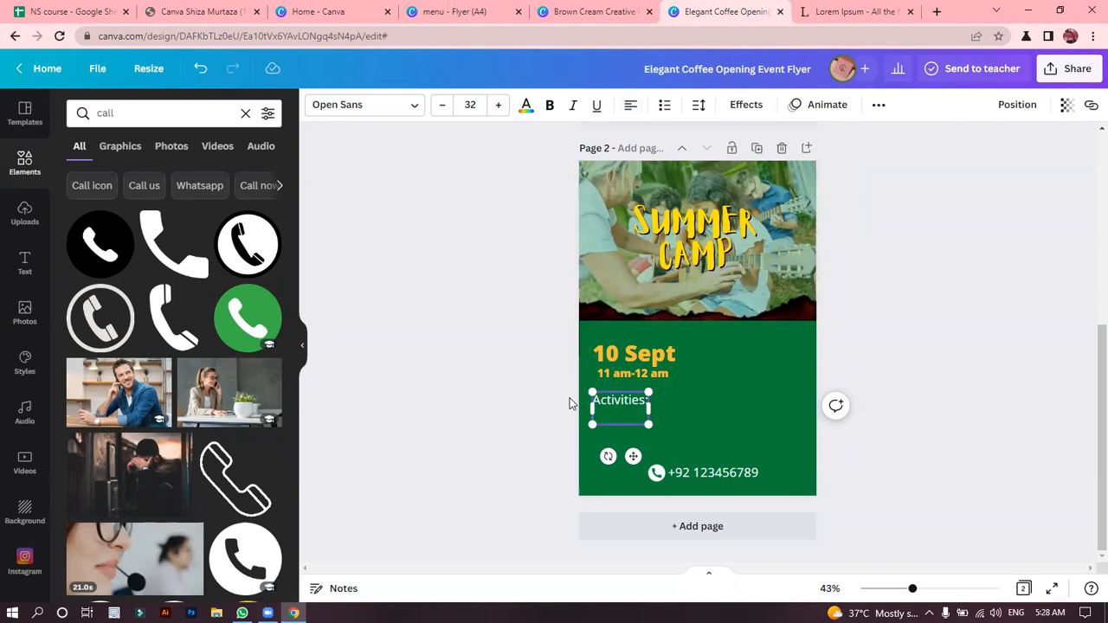
key(ctrl+v)
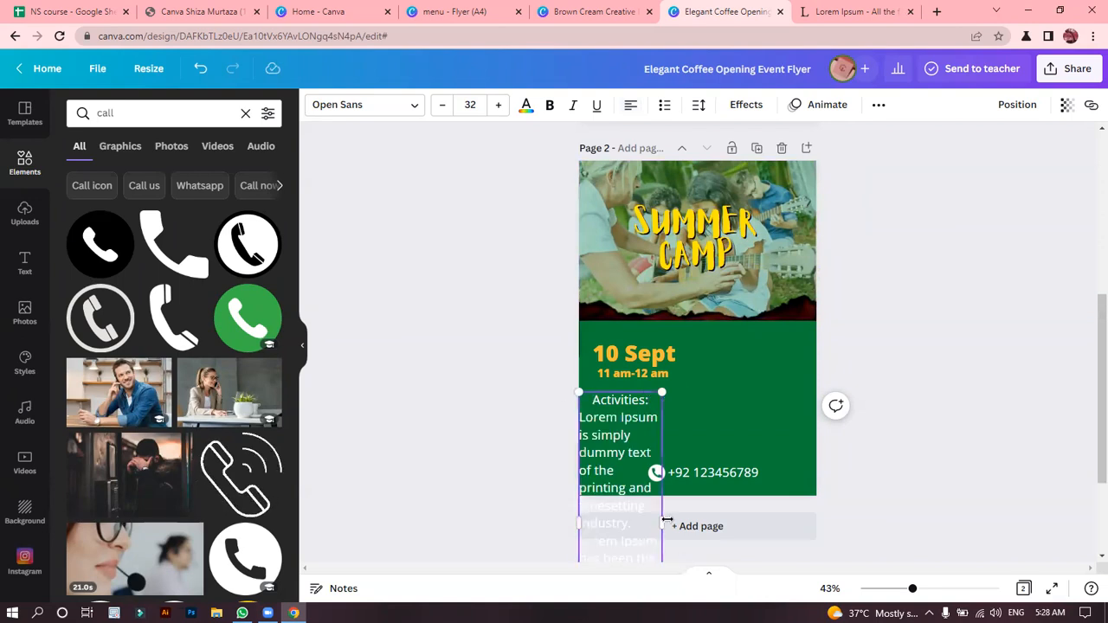
drag(664, 523, 824, 433)
Move the activities text box up slightly and justify both its "Activities:" line and the pasted paragraph.
click(631, 105)
click(631, 105)
click(631, 105)
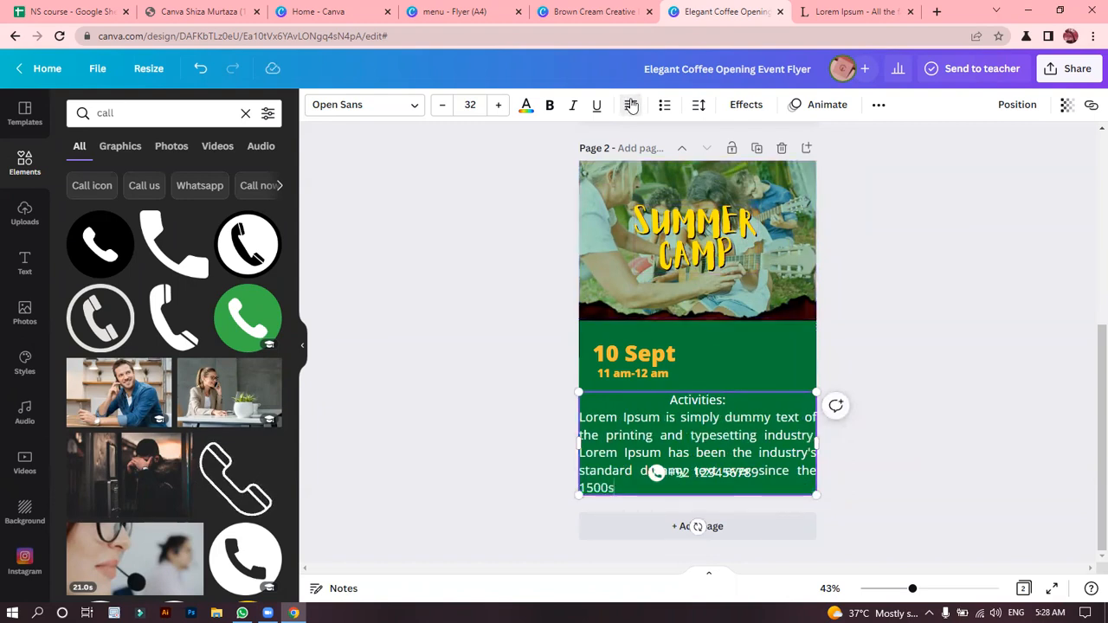
click(511, 274)
drag(655, 452, 655, 442)
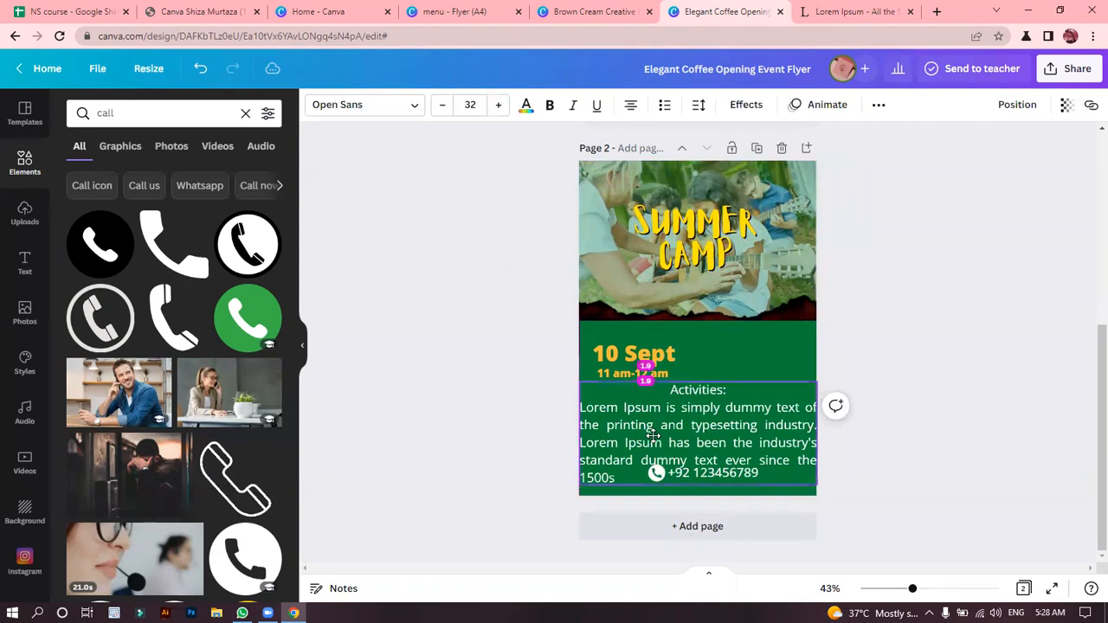
click(634, 106)
click(635, 107)
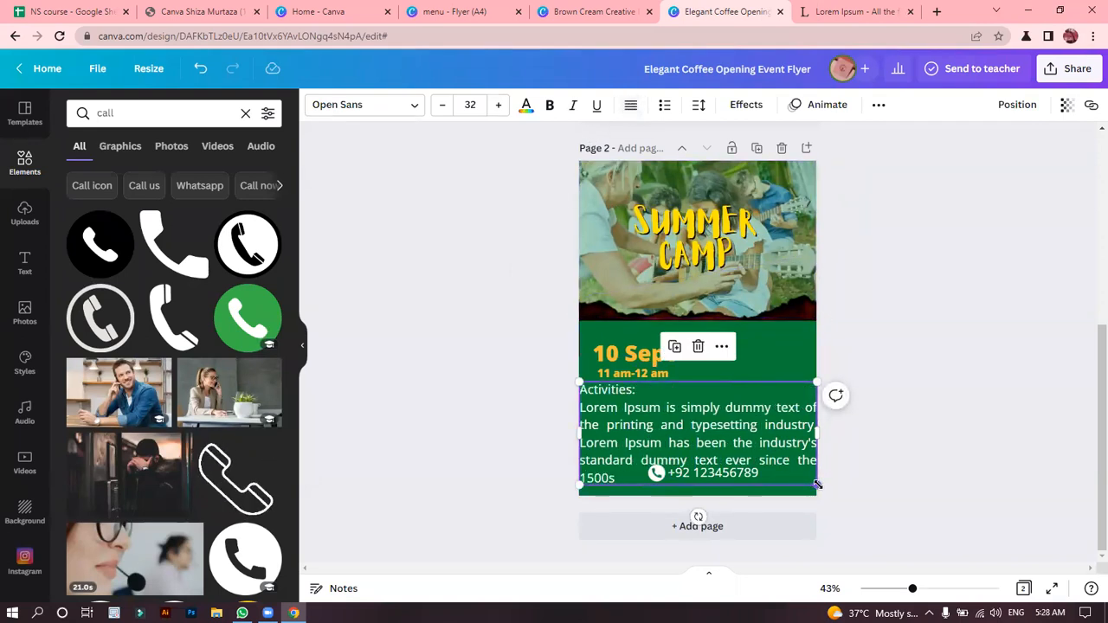
Scale the activities text box down to font size 23.3 and place it between the time text and the contact number.
drag(816, 485, 752, 457)
drag(681, 415, 688, 417)
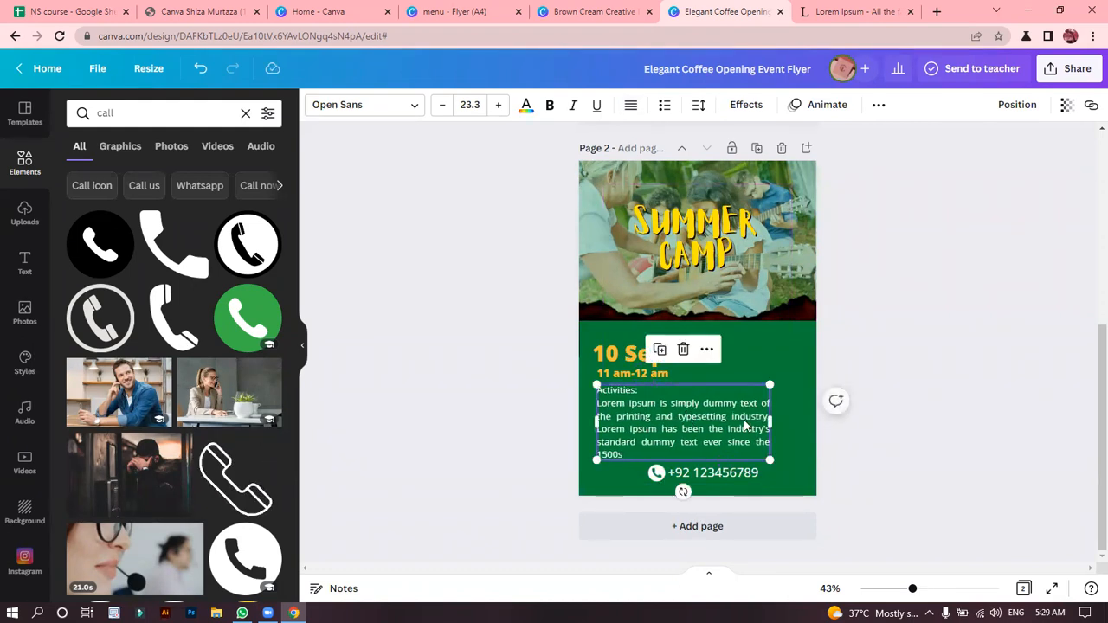
Delete the activities paragraph's second sentence, starting "Lorem Ipsum has been", and narrow the text box so the shortened paragraph wraps onto three lines.
drag(770, 421, 803, 420)
click(859, 269)
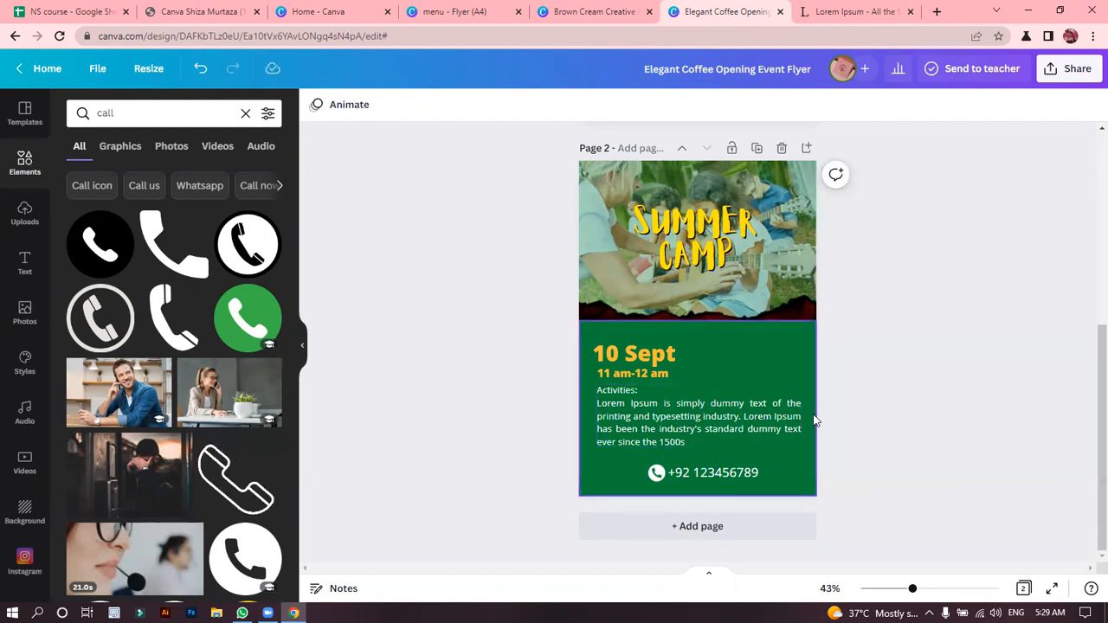
click(783, 423)
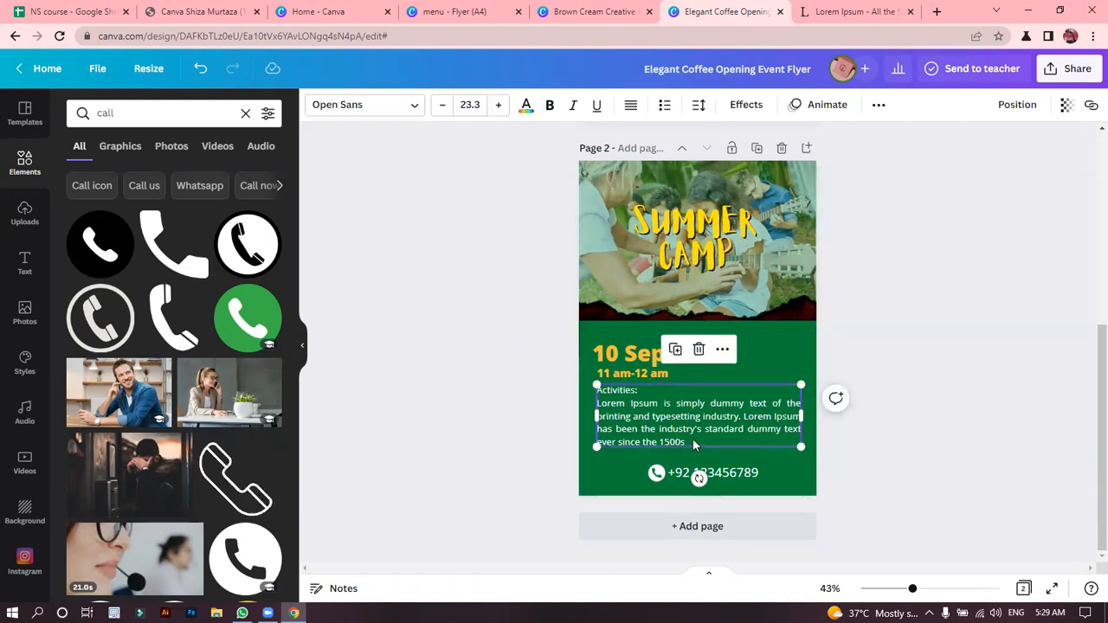
double_click(745, 416)
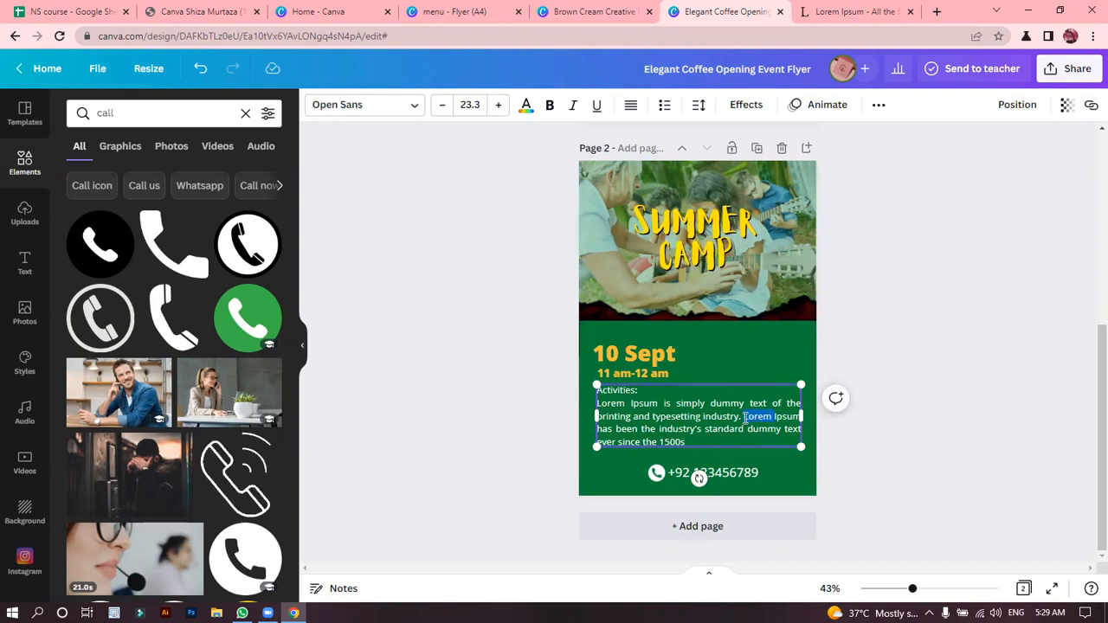
drag(745, 419, 751, 441)
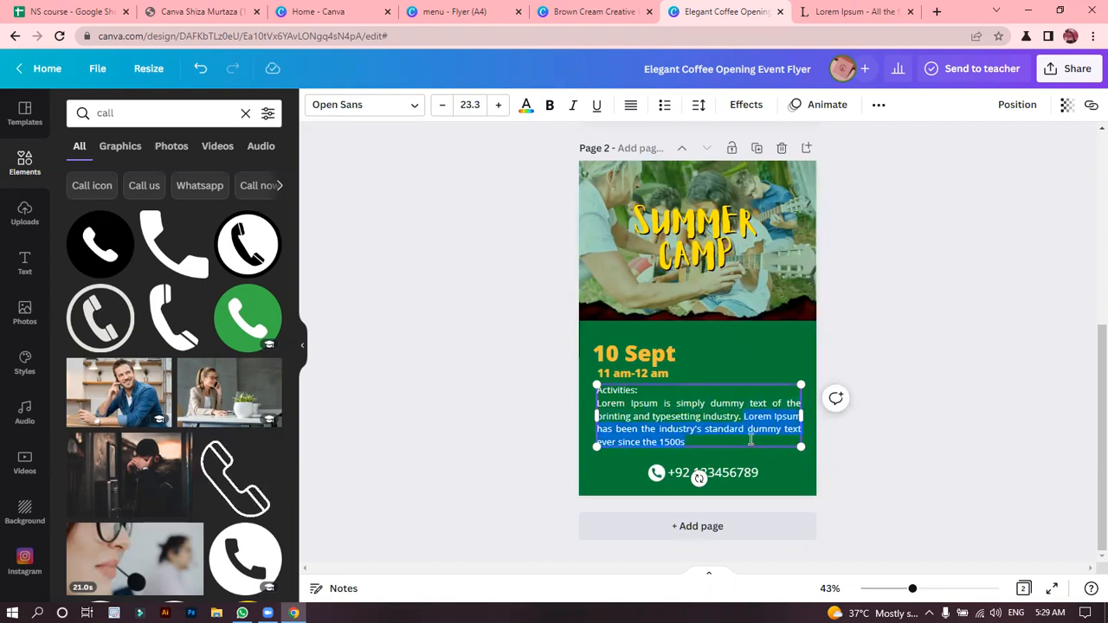
key(BackSpace)
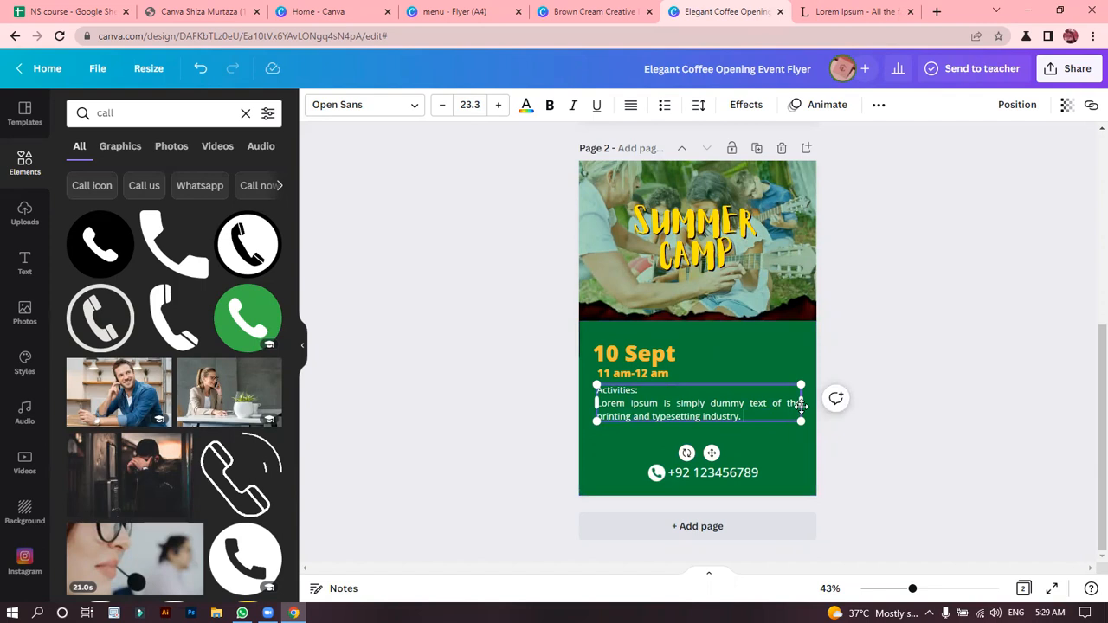
drag(801, 401, 742, 401)
click(458, 376)
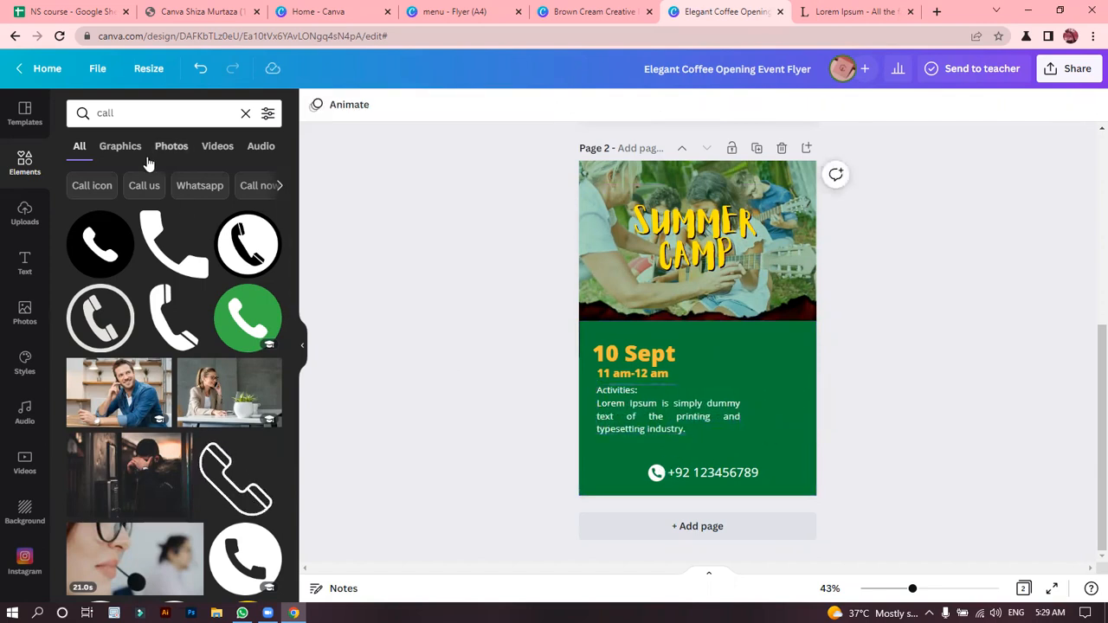
Search the elements for "summer camp" and add the graphic of three children carrying a red flag.
click(80, 118)
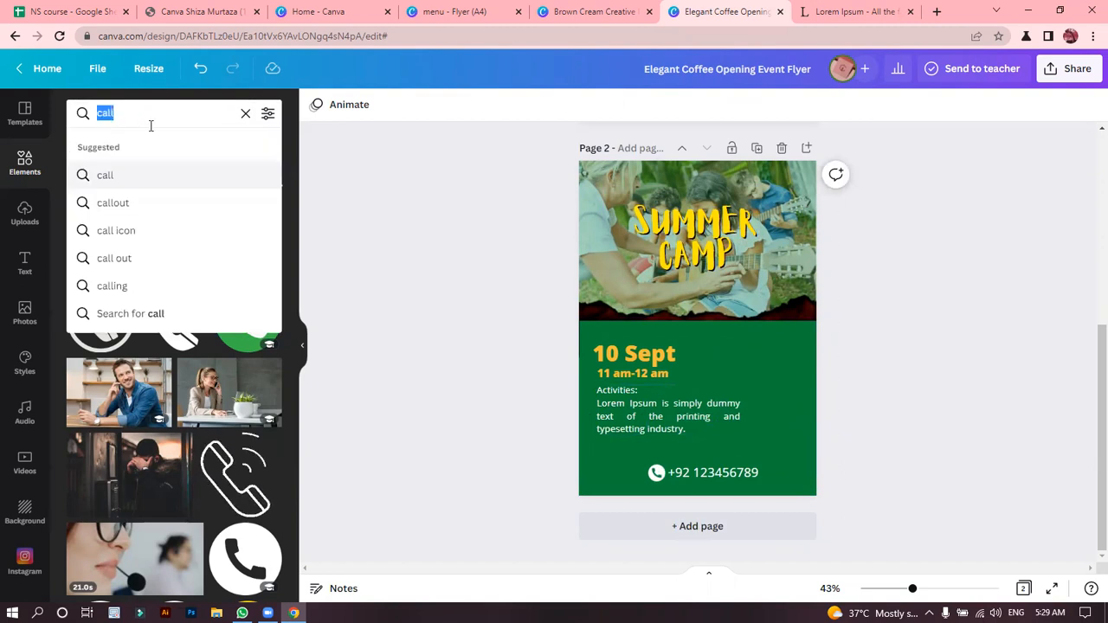
key(BackSpace)
click(179, 173)
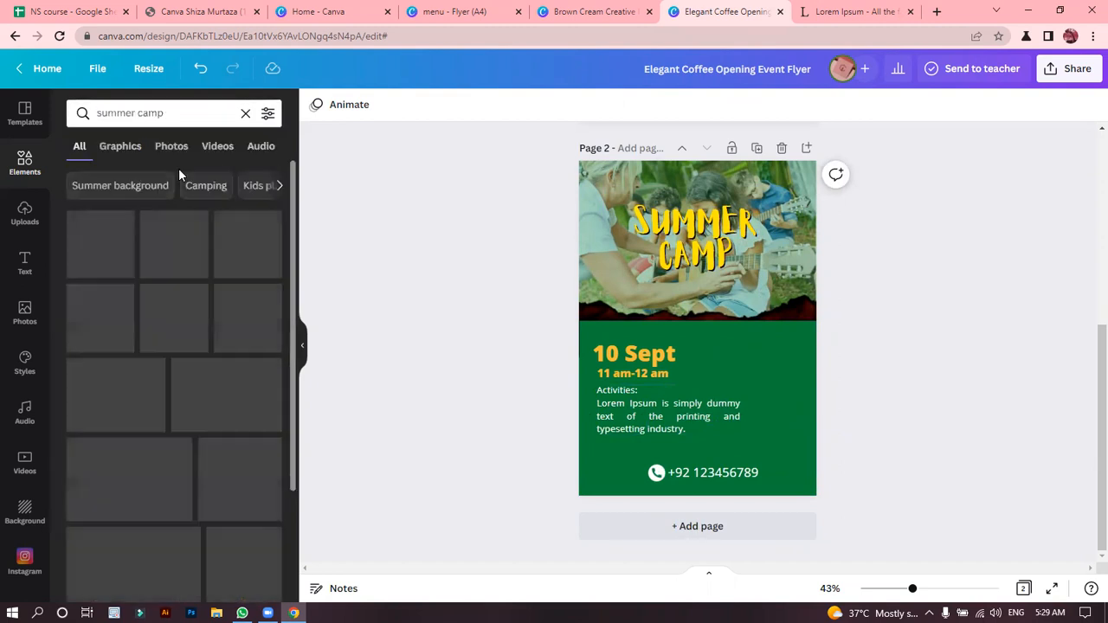
click(99, 313)
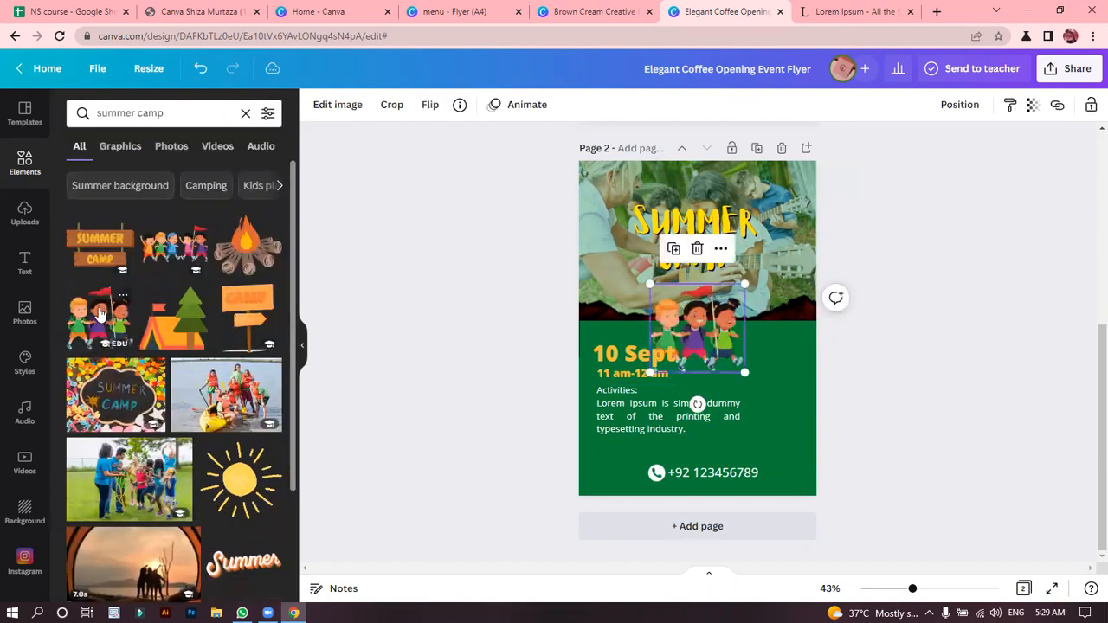
Flip the children graphic horizontally and place it in the green area beside the date and time.
click(428, 107)
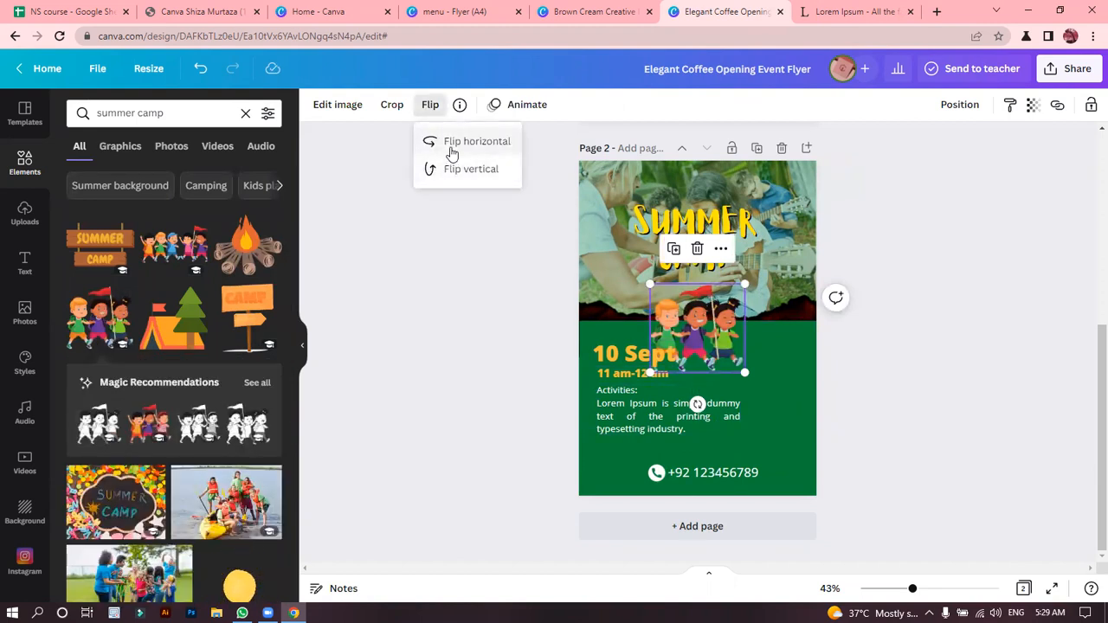
click(451, 151)
drag(707, 337, 772, 406)
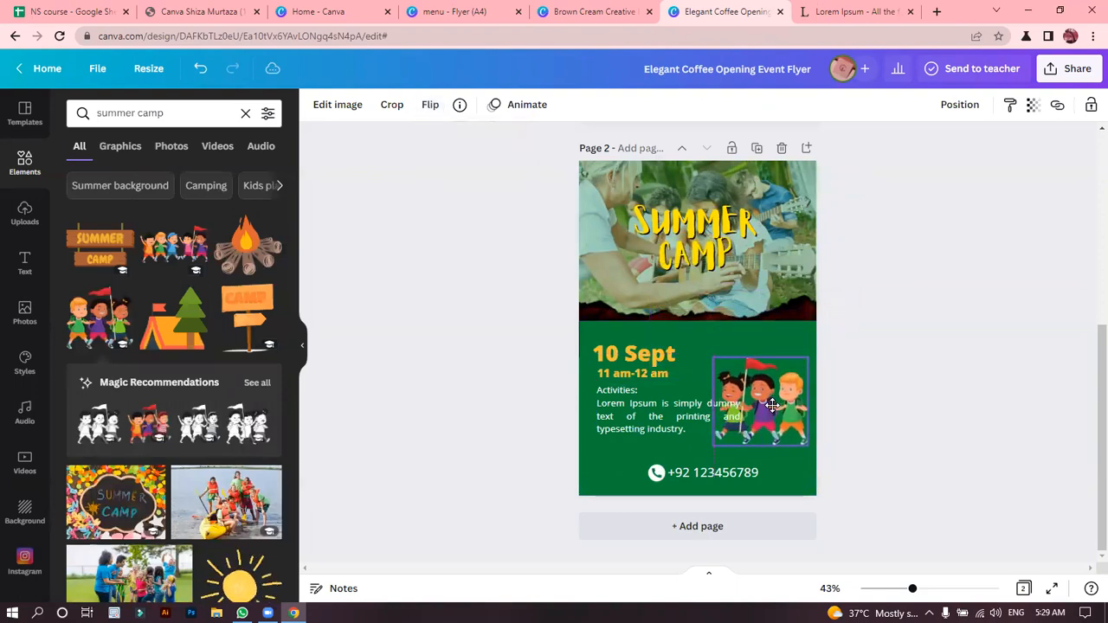
click(714, 358)
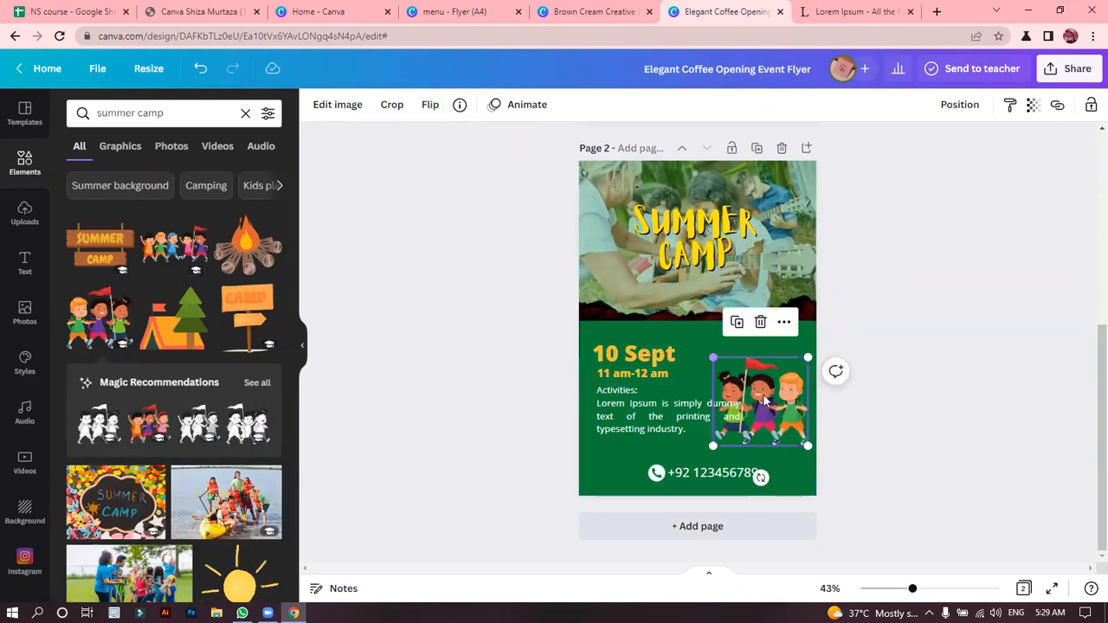
drag(766, 388, 763, 358)
Narrow the activities text box further so its paragraph clears the children graphic.
click(734, 421)
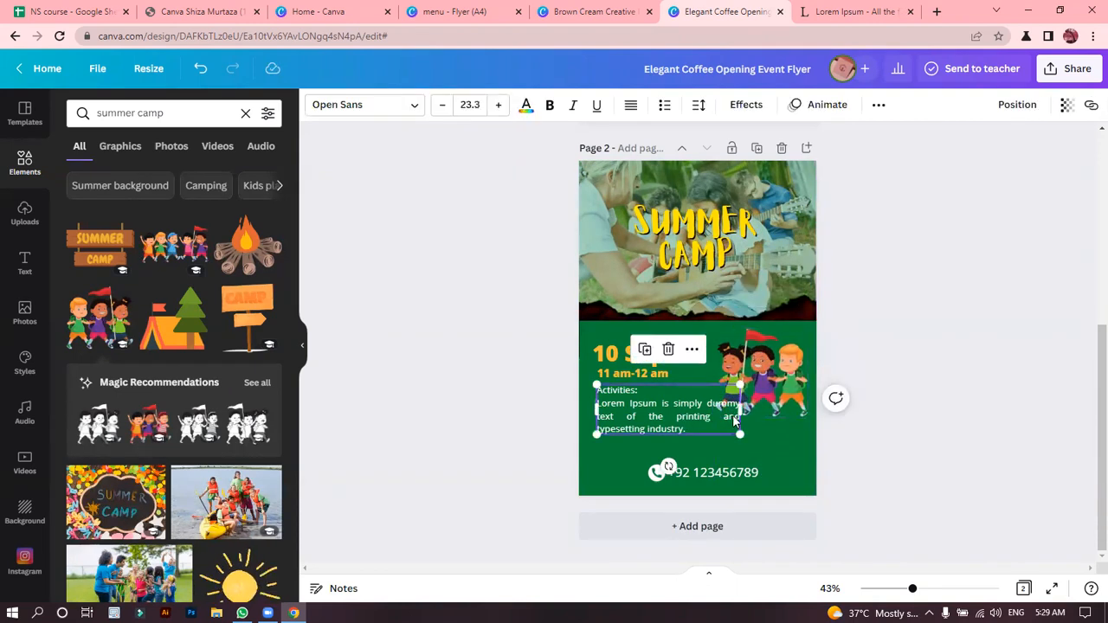
drag(739, 410, 710, 417)
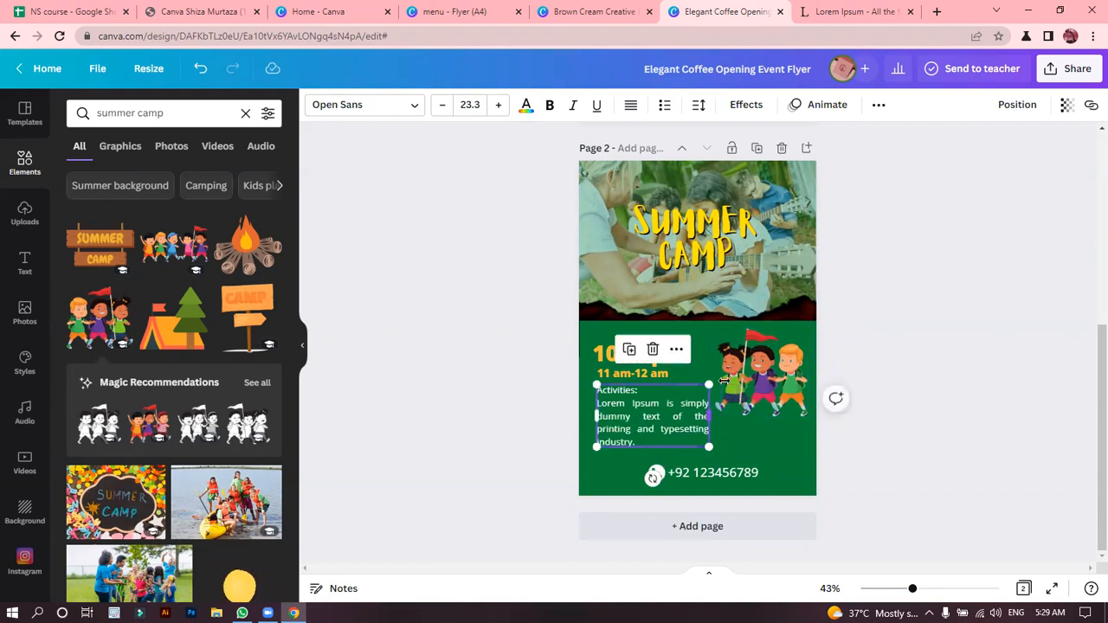
click(447, 332)
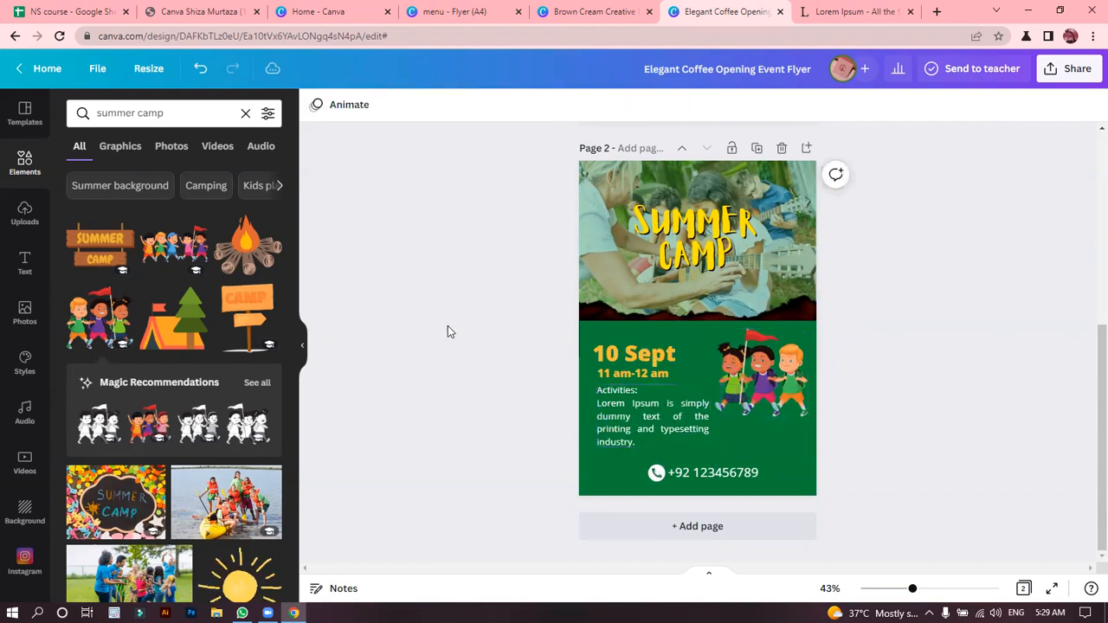
Replace the children graphic with the orange CAMP signpost and move the signpost beside the activities text.
click(169, 113)
click(300, 357)
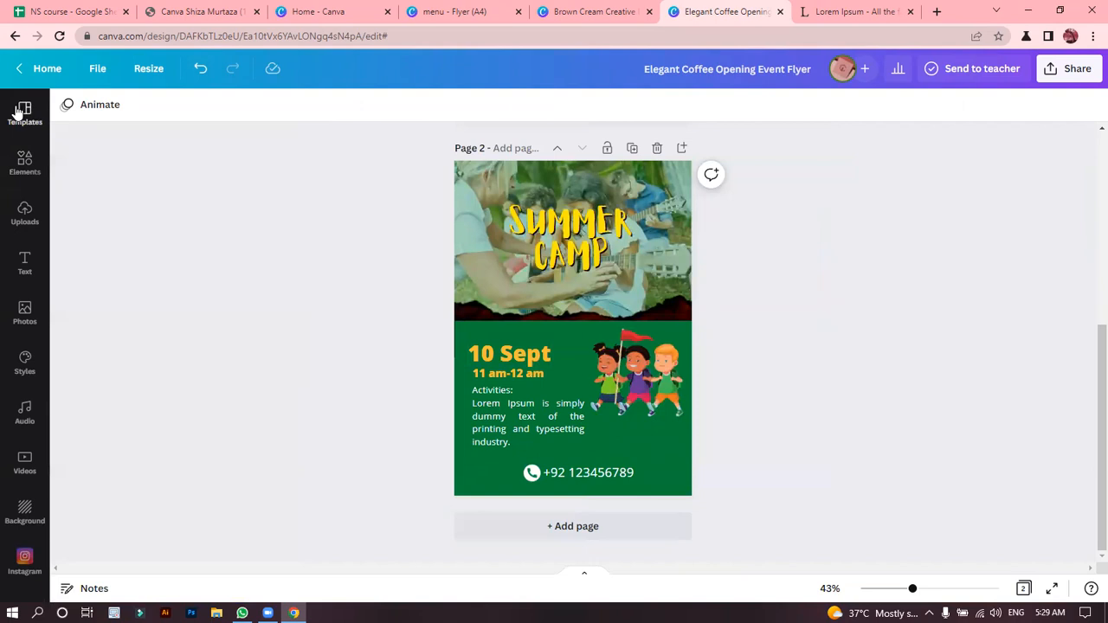
click(24, 157)
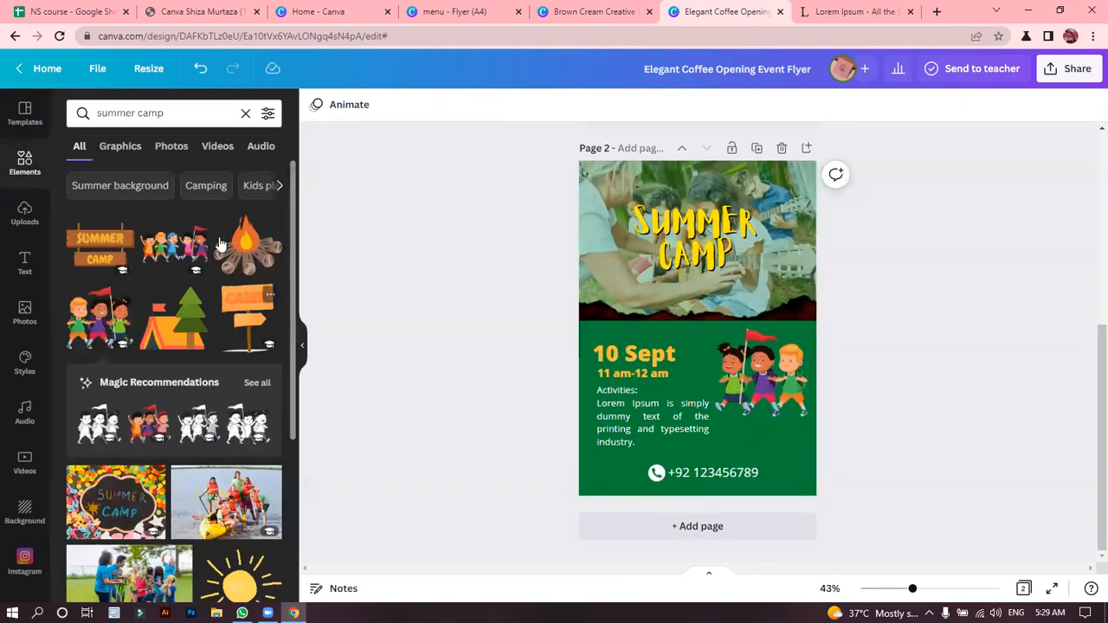
click(246, 309)
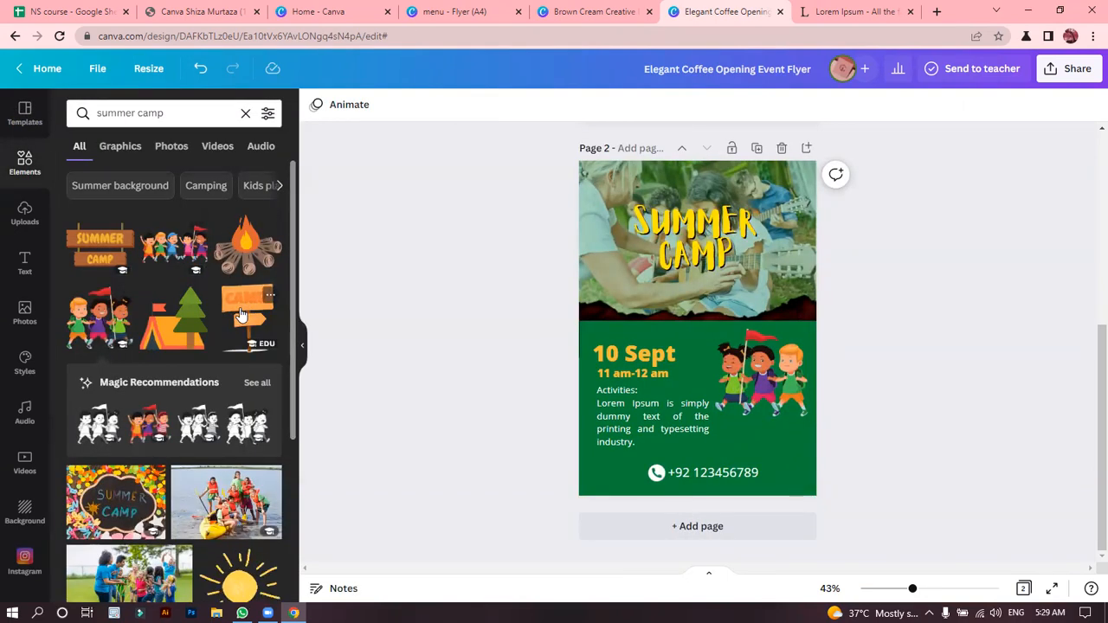
click(766, 406)
key(Delete)
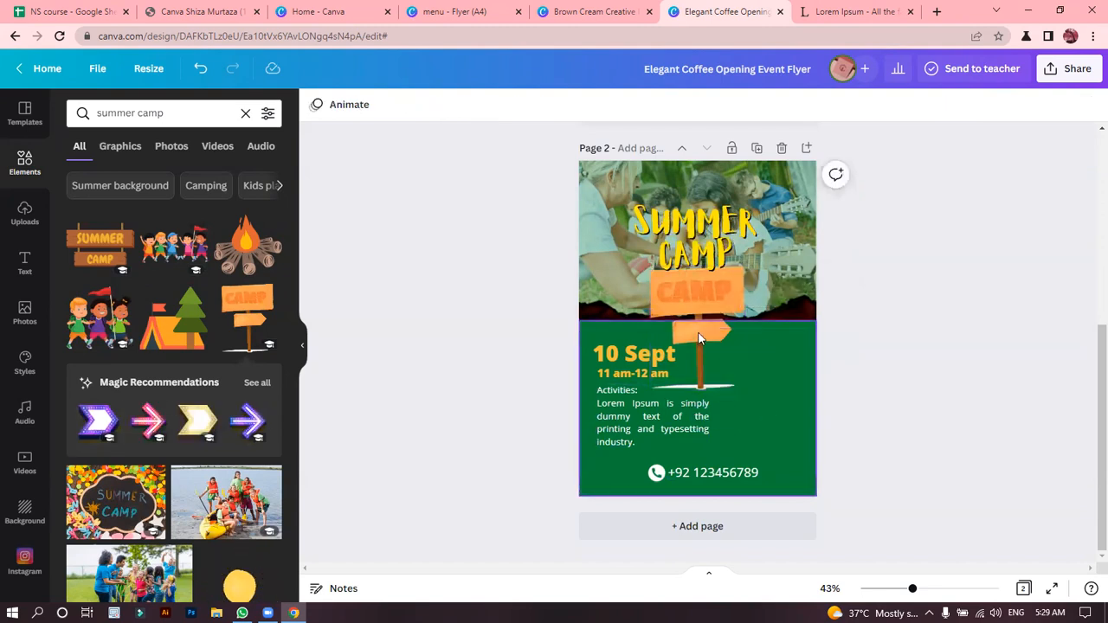
drag(682, 300, 753, 388)
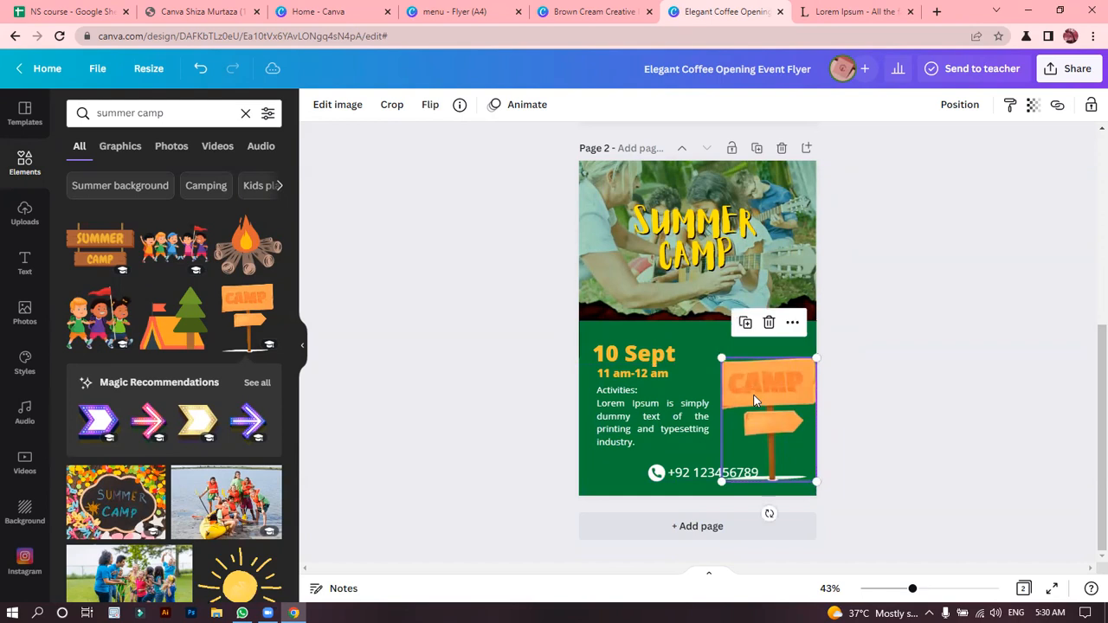
Try a horizontal flip on the CAMP signpost.
click(429, 103)
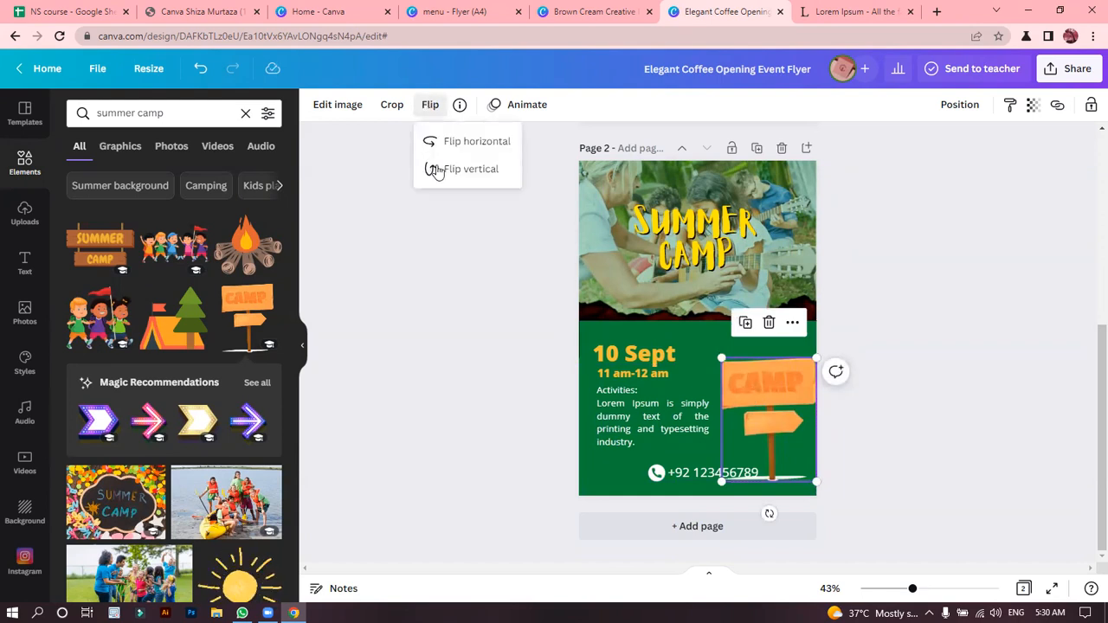
click(475, 142)
click(449, 145)
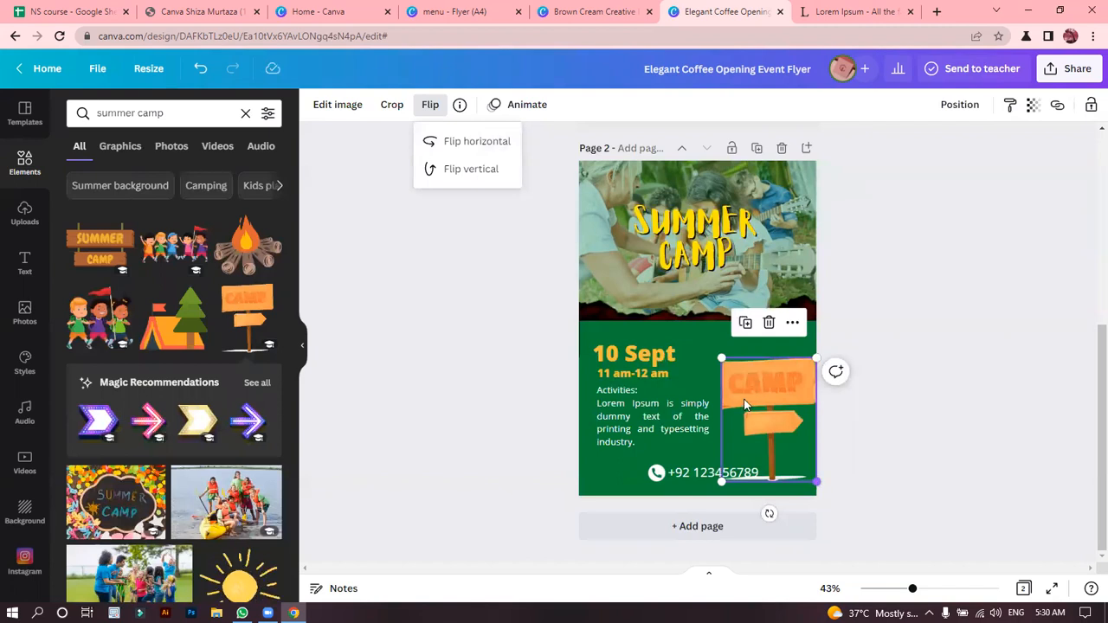
Scale the CAMP signpost down and position it beside the activities text, clear of the contact number.
drag(722, 356, 758, 379)
click(874, 275)
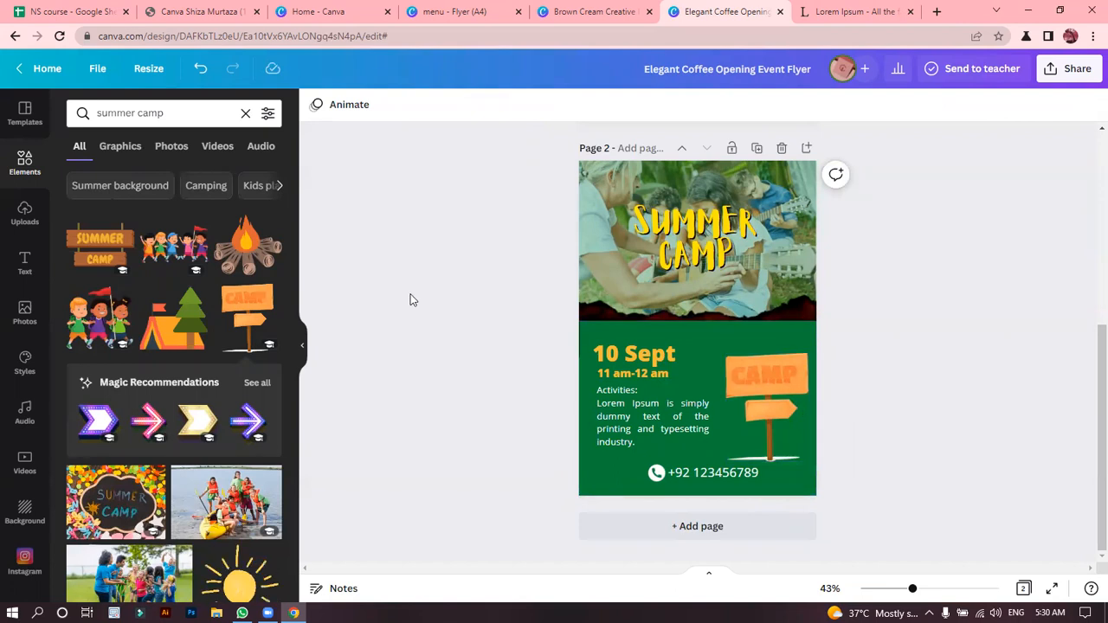
drag(295, 237, 300, 441)
drag(296, 383, 295, 491)
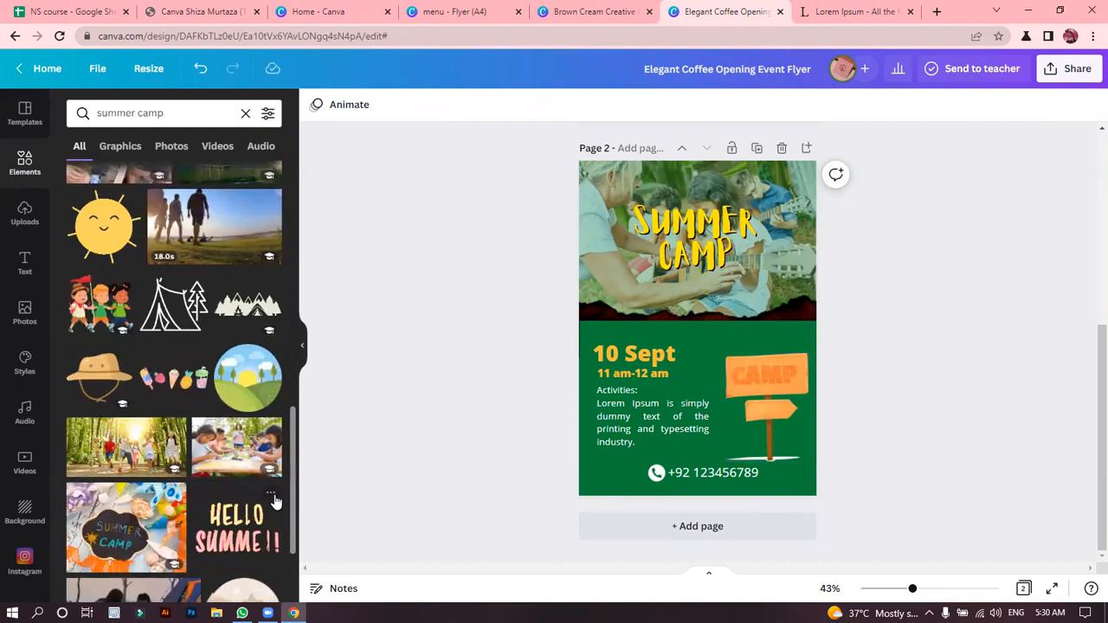
drag(295, 474, 299, 586)
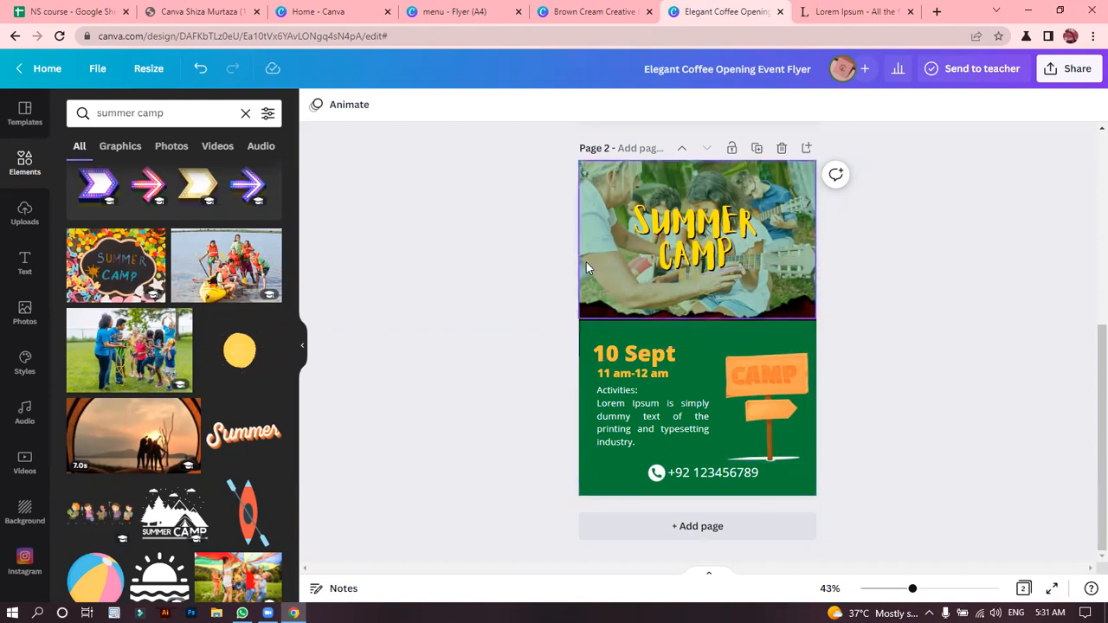
Move the green rectangle up over the photo and return it to the lower half of the page.
click(603, 316)
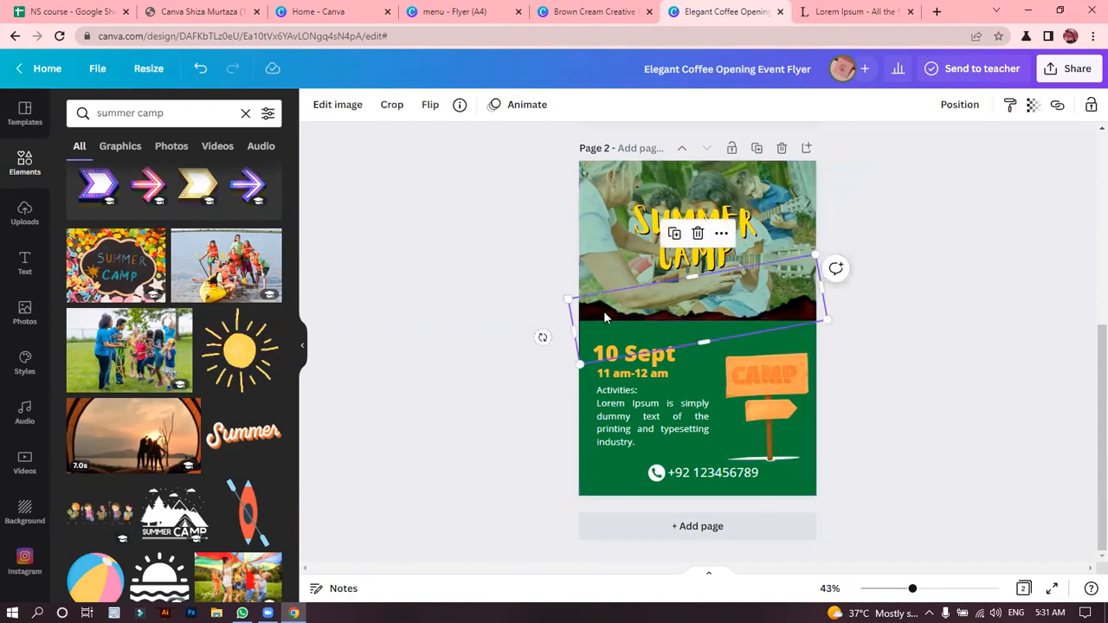
click(601, 469)
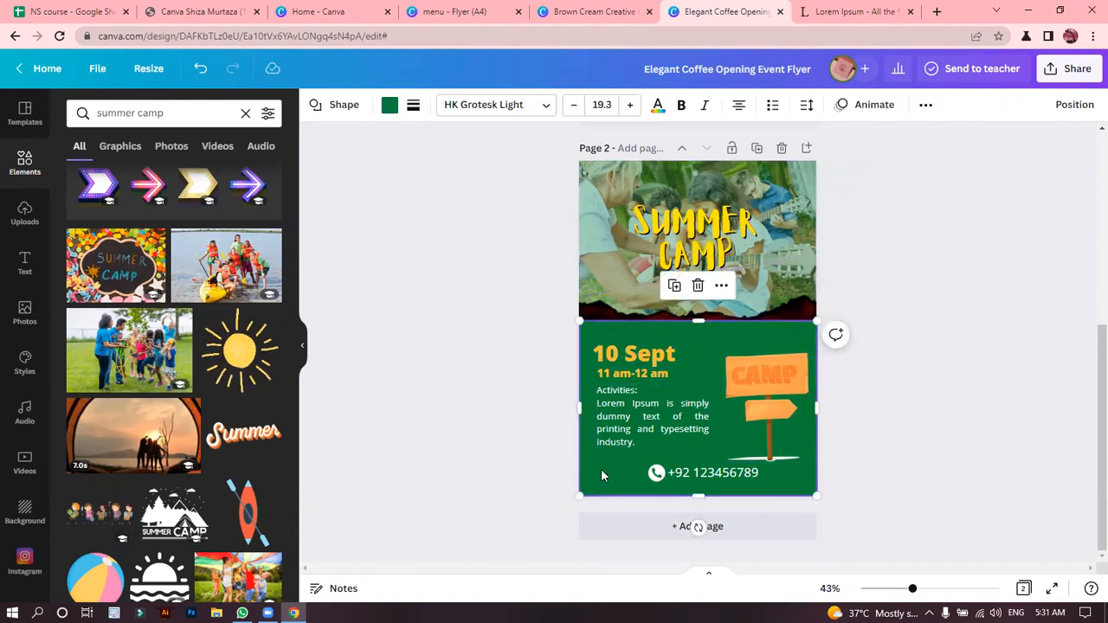
drag(597, 468, 613, 296)
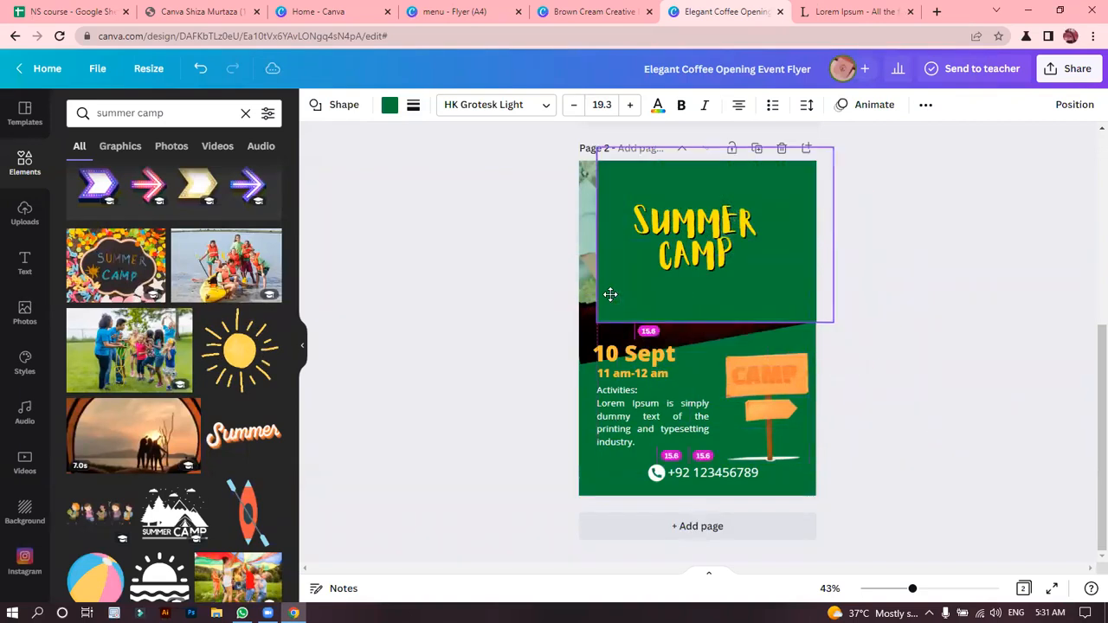
click(595, 493)
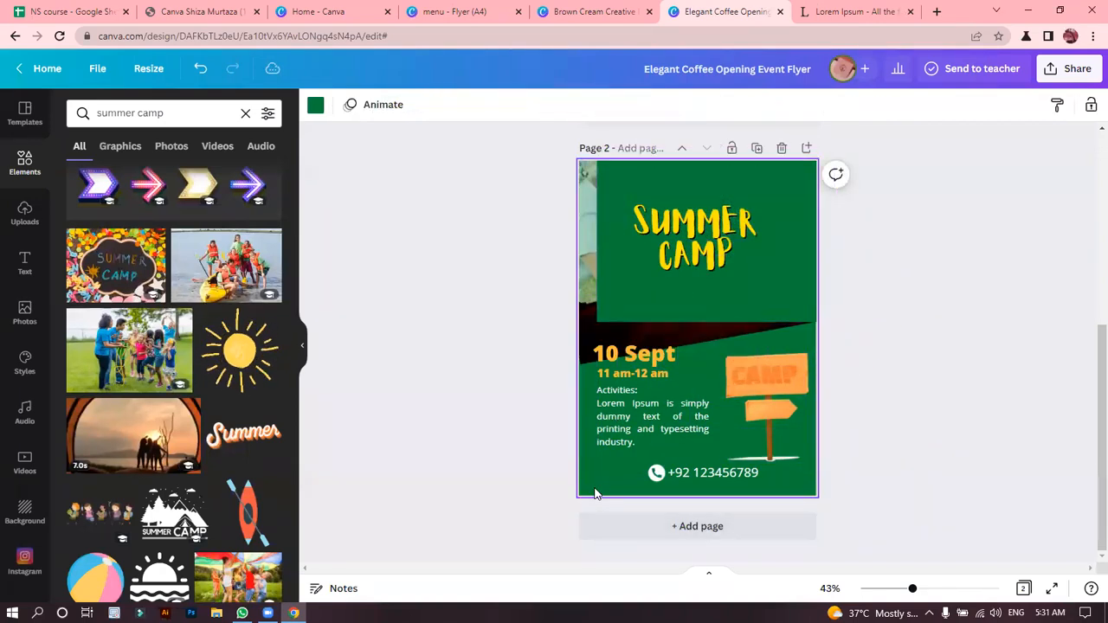
click(683, 257)
click(646, 286)
drag(646, 285, 634, 457)
mouse_move(634, 463)
mouse_down()
mouse_move(784, 434)
mouse_move(633, 462)
mouse_up()
click(476, 320)
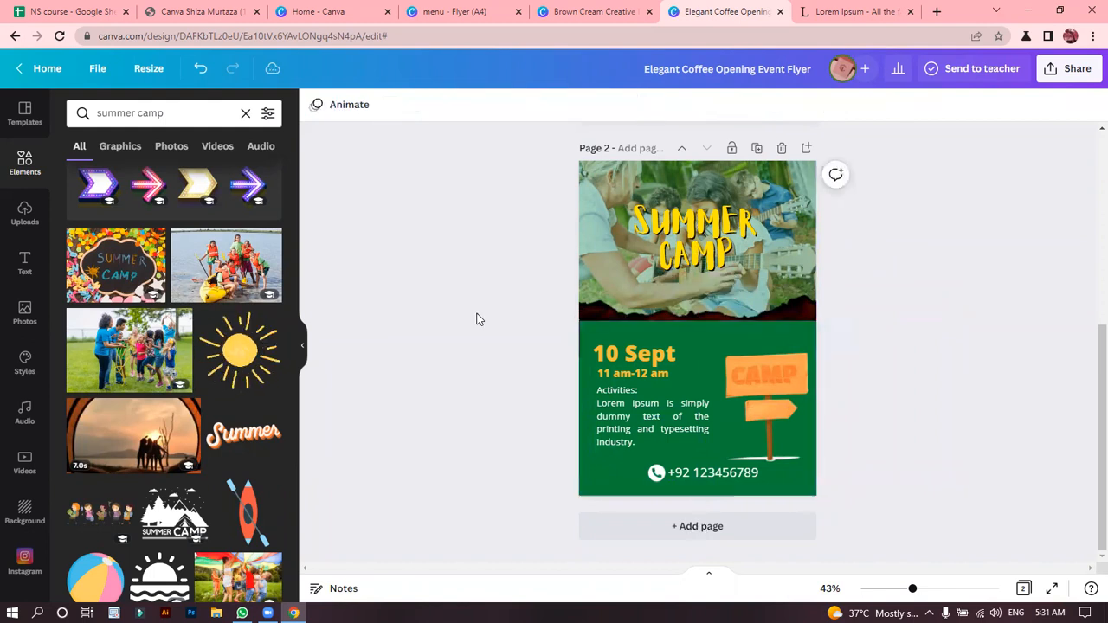
Check the transparency setting of the camp photo and the text formatting of the "SUMMER CAMP" heading.
click(582, 240)
click(1032, 106)
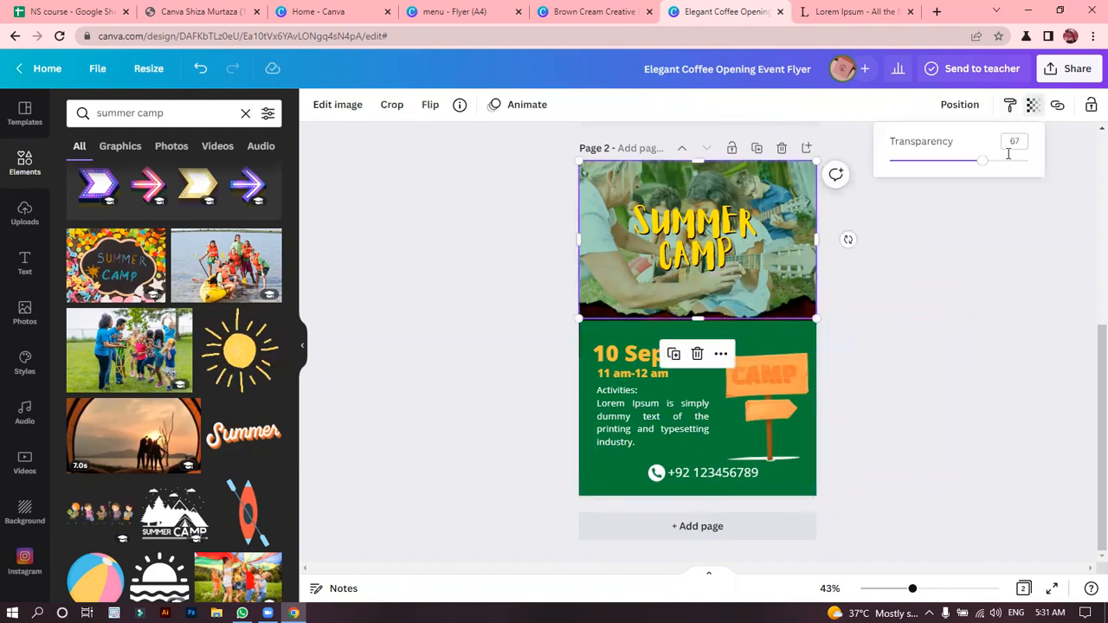
click(994, 218)
click(994, 219)
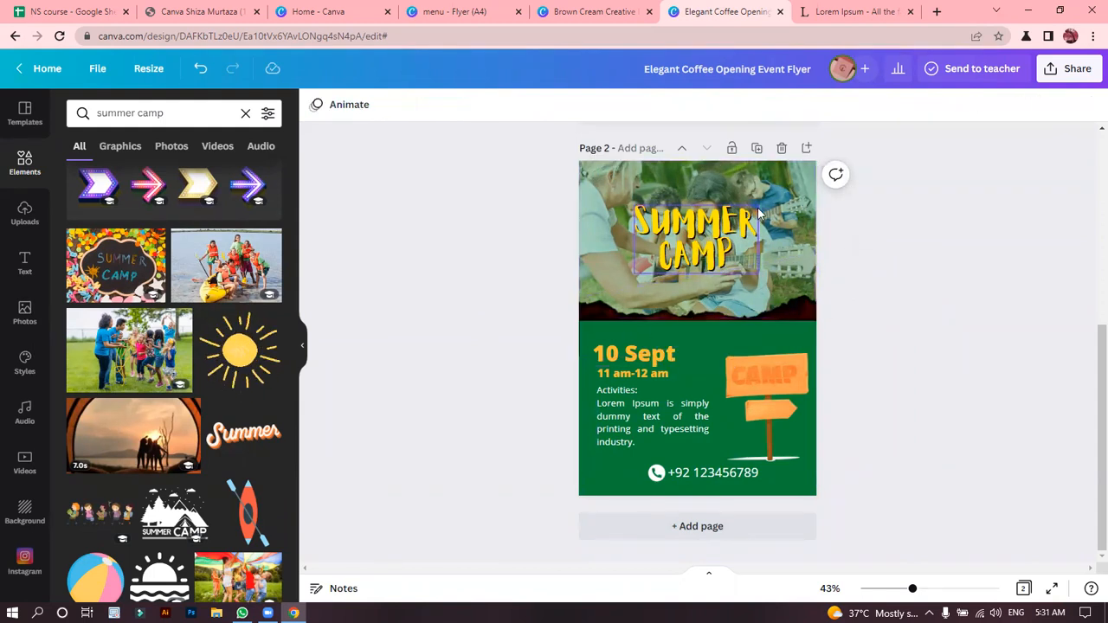
click(651, 220)
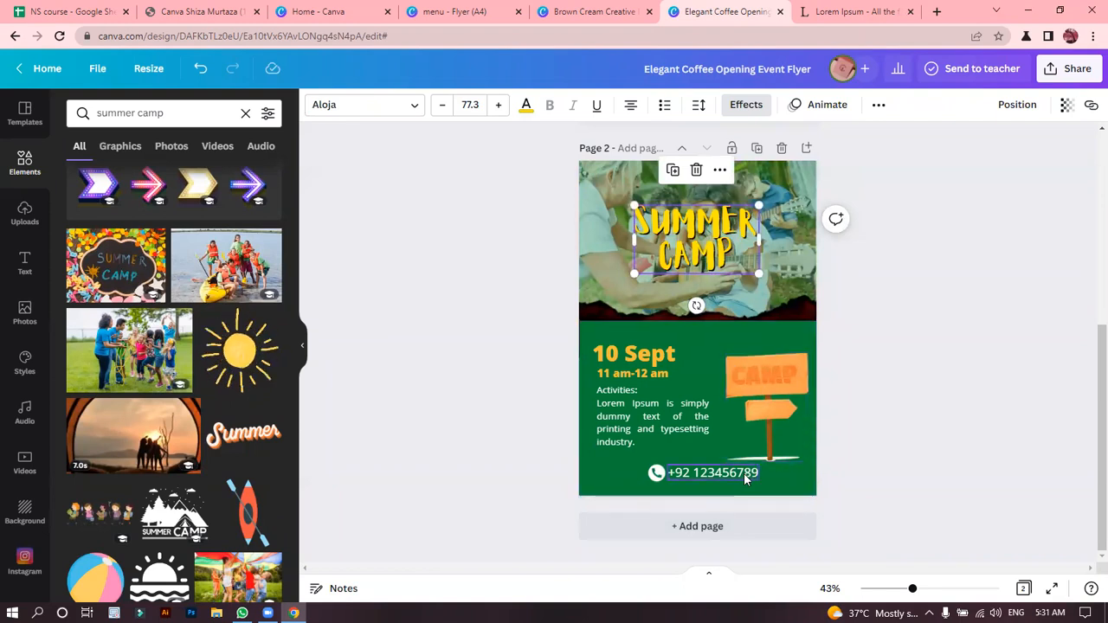
click(492, 372)
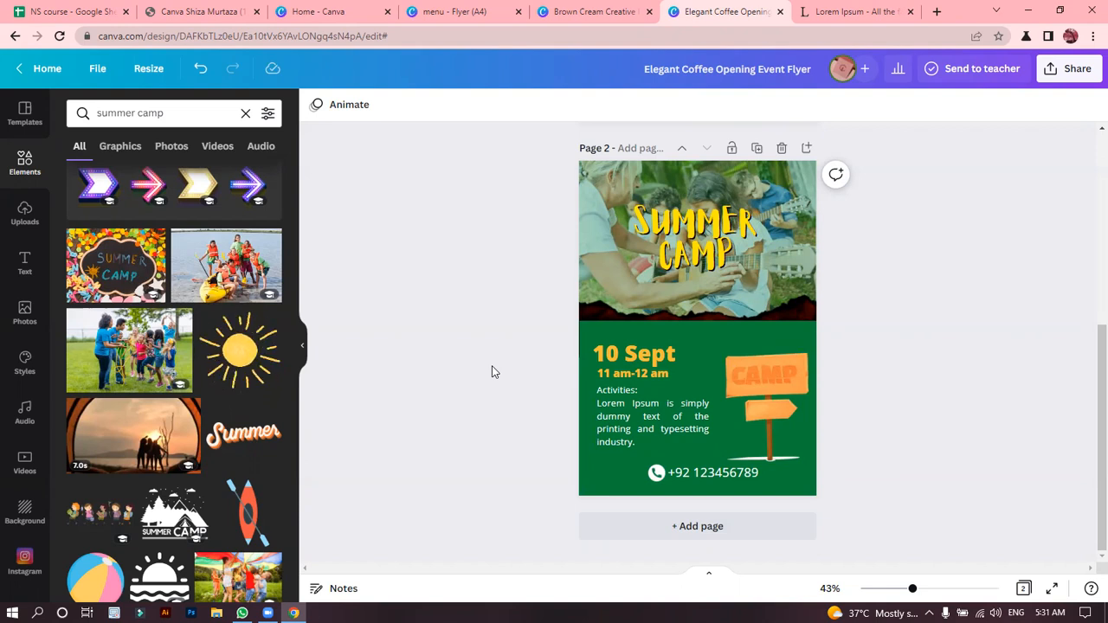
Examine both pages of the Brown Cream Creative Interior Trifold Brochure design, looking back at the summer camp flyer in between.
click(510, 7)
click(632, 7)
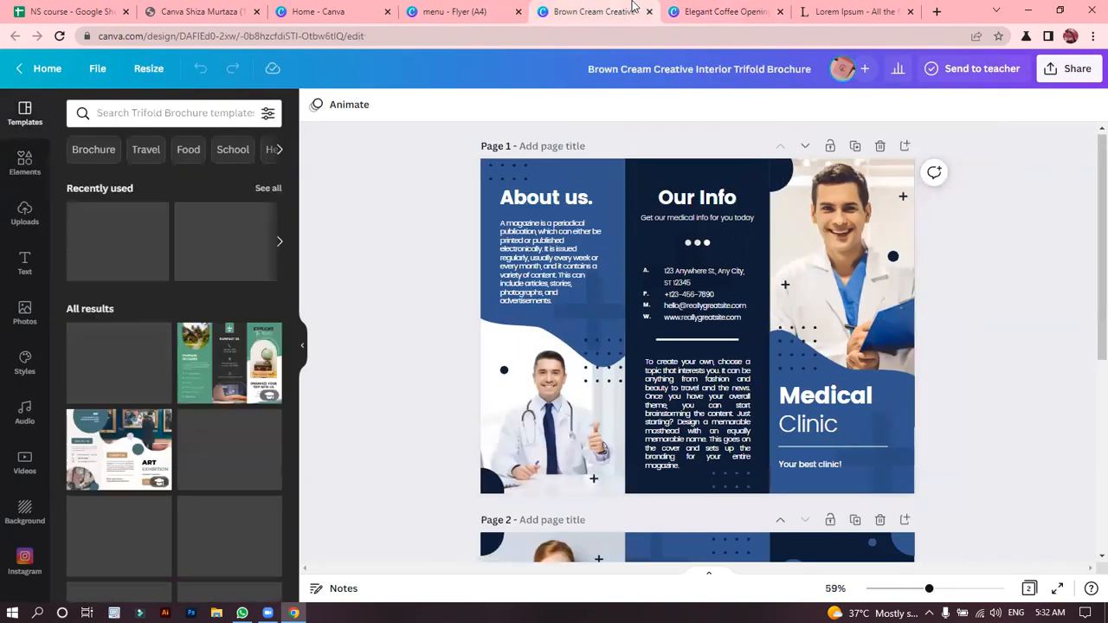
scroll(1088, 234, down, 2)
scroll(1088, 191, up, 2)
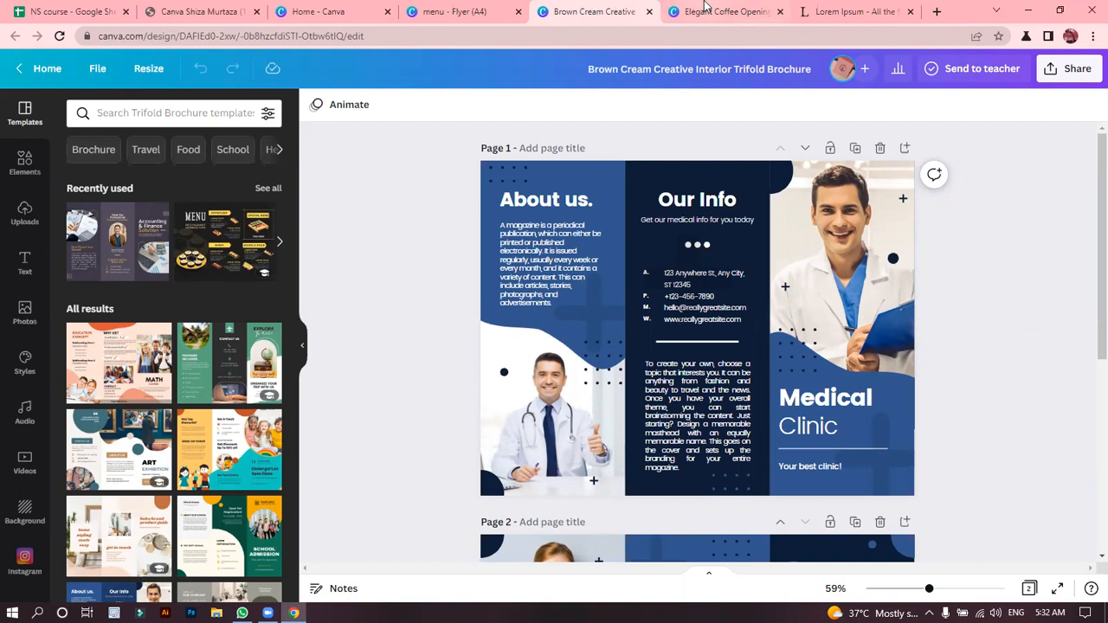
click(705, 10)
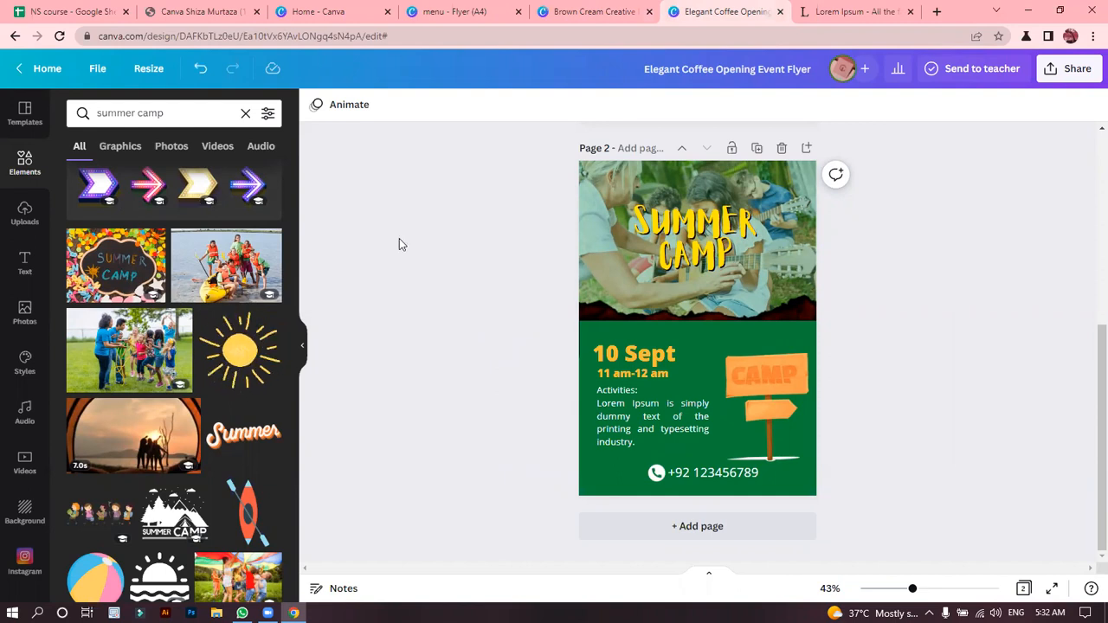
click(634, 9)
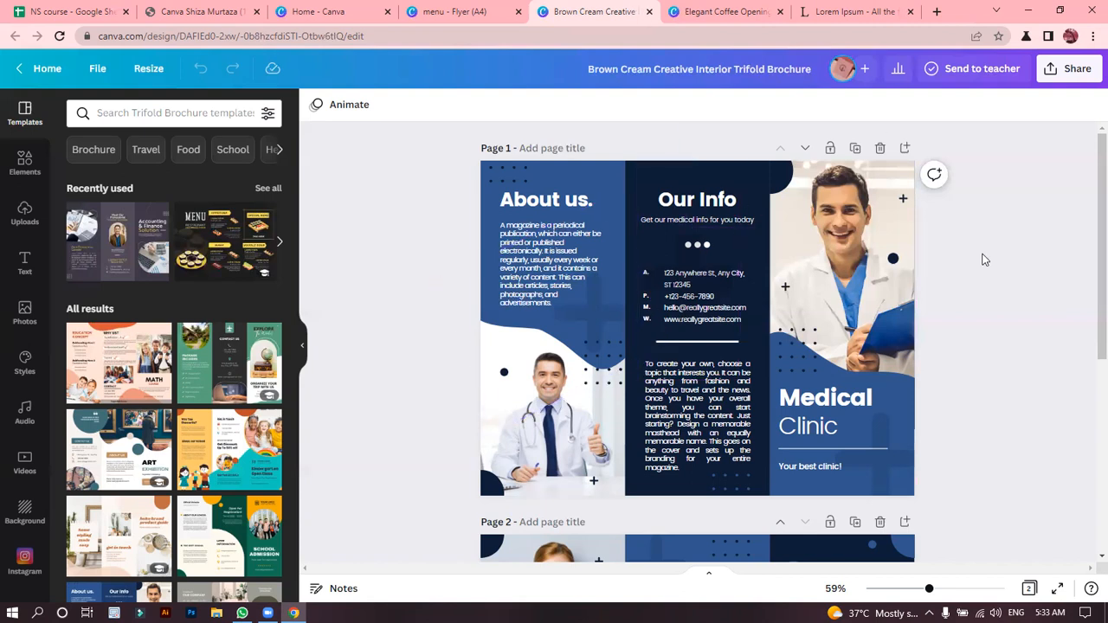
scroll(1085, 232, down, 3)
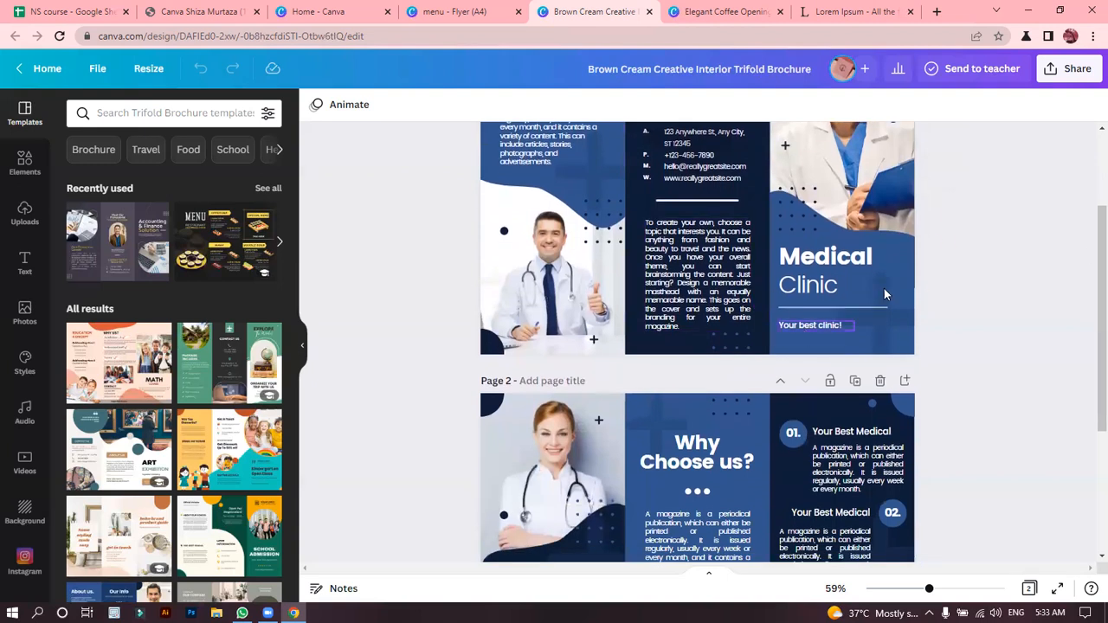
scroll(1088, 240, up, 3)
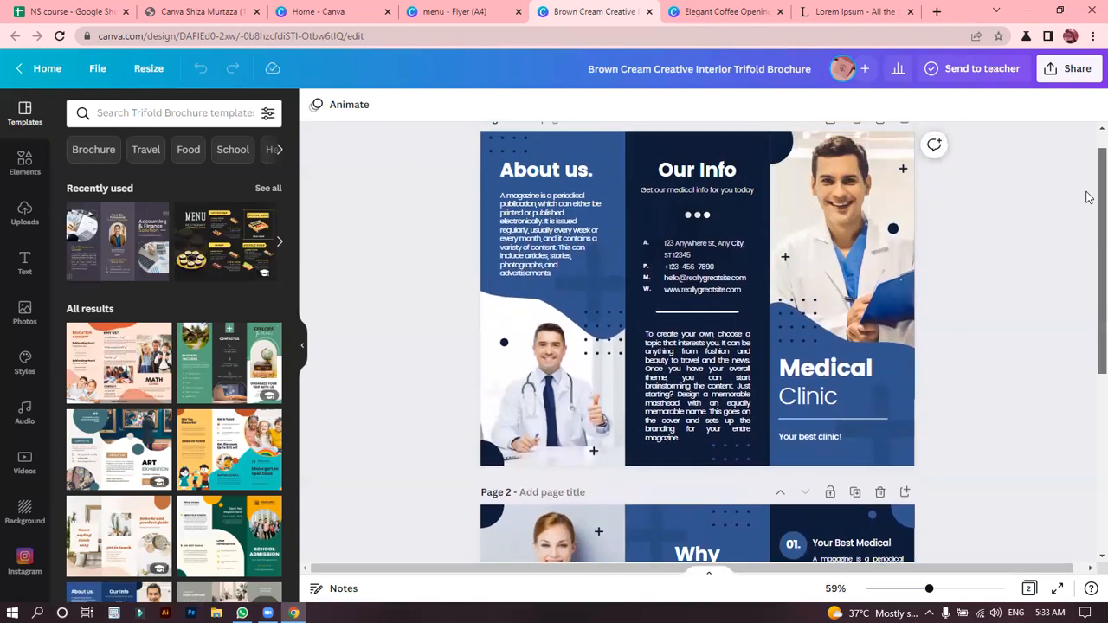
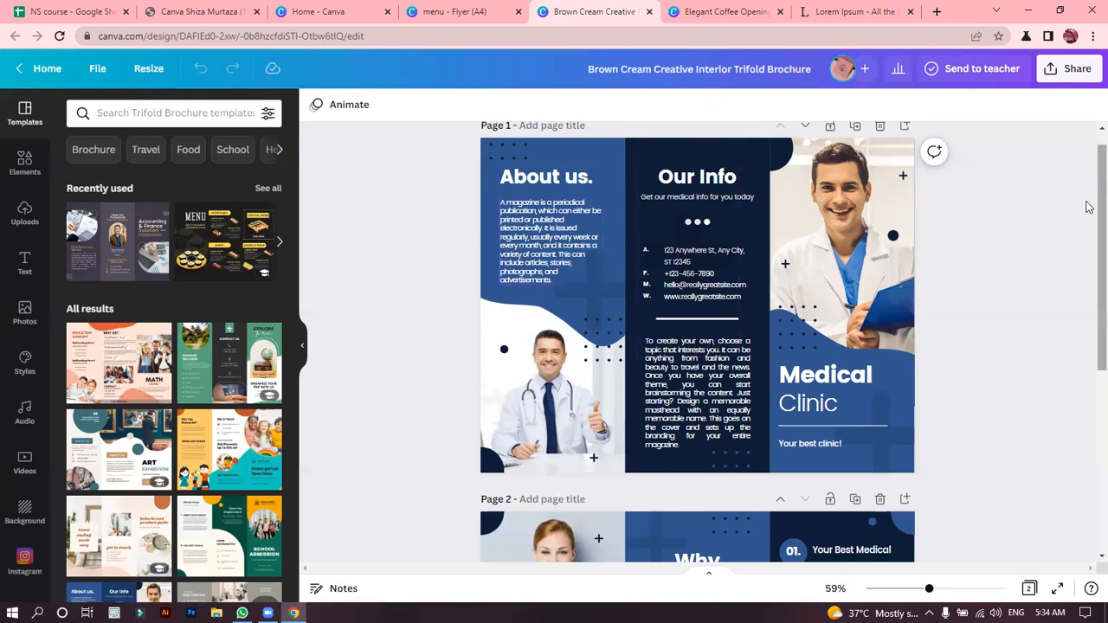
Move the doctor photo on page 2 and return it to its place above the "Our Facilities" heading.
drag(1089, 221, 1088, 402)
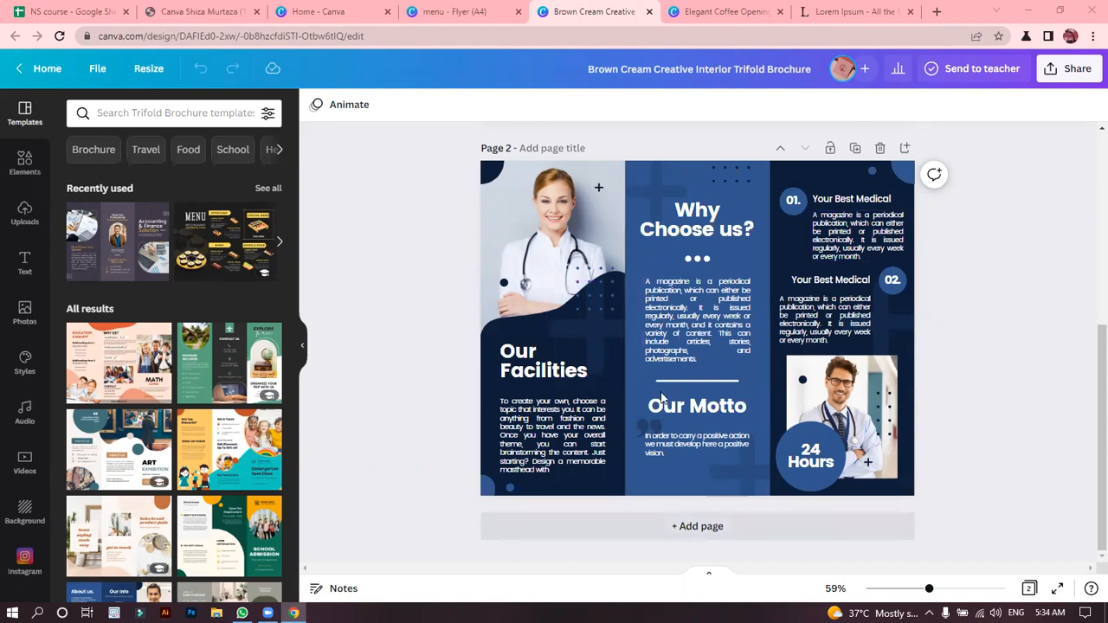
click(545, 214)
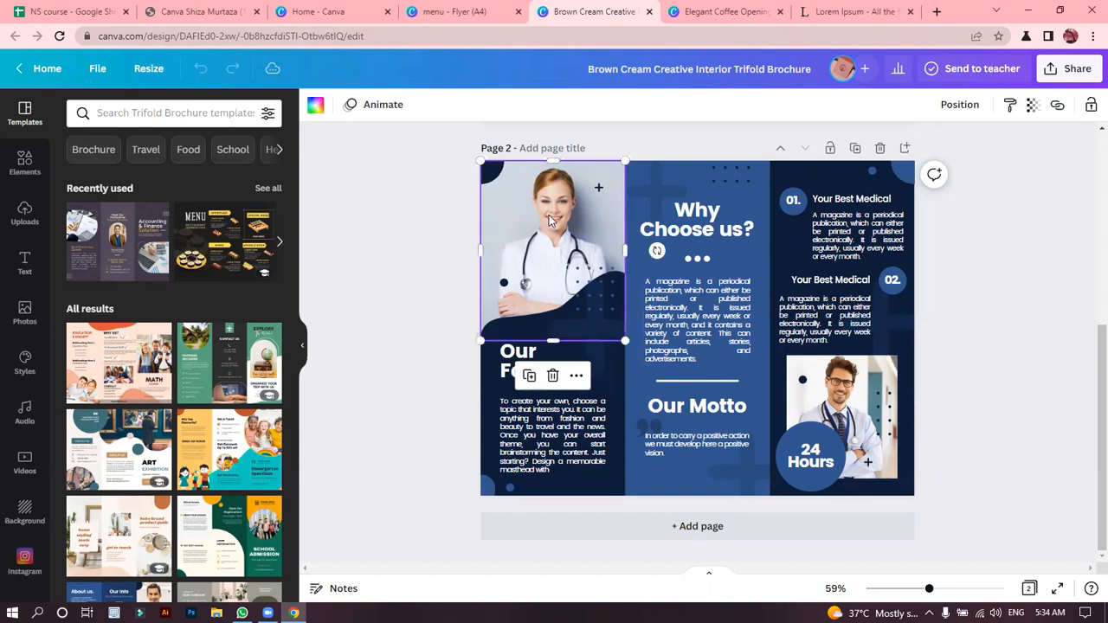
drag(616, 313, 547, 217)
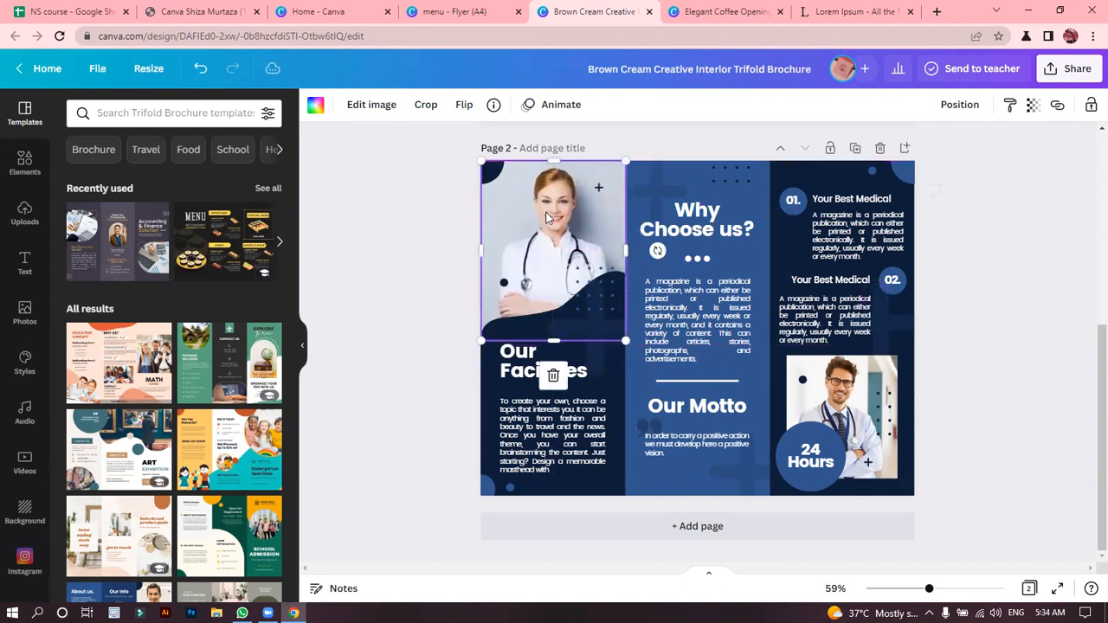
click(428, 208)
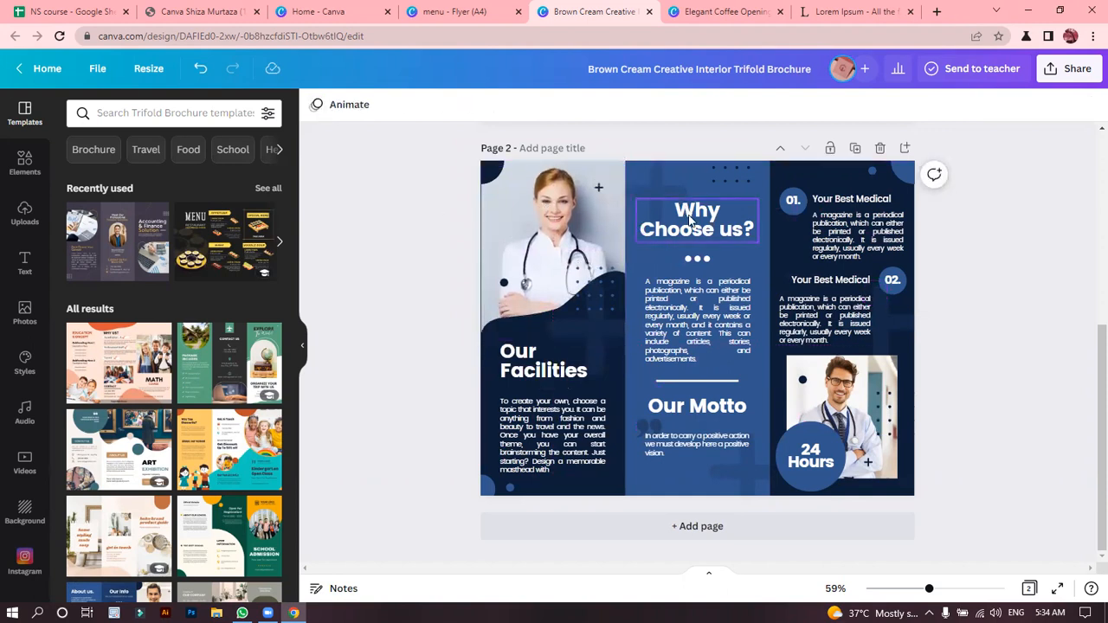
Change page 2's background colour to the default violet after trying yellow and a lighter purple.
click(620, 458)
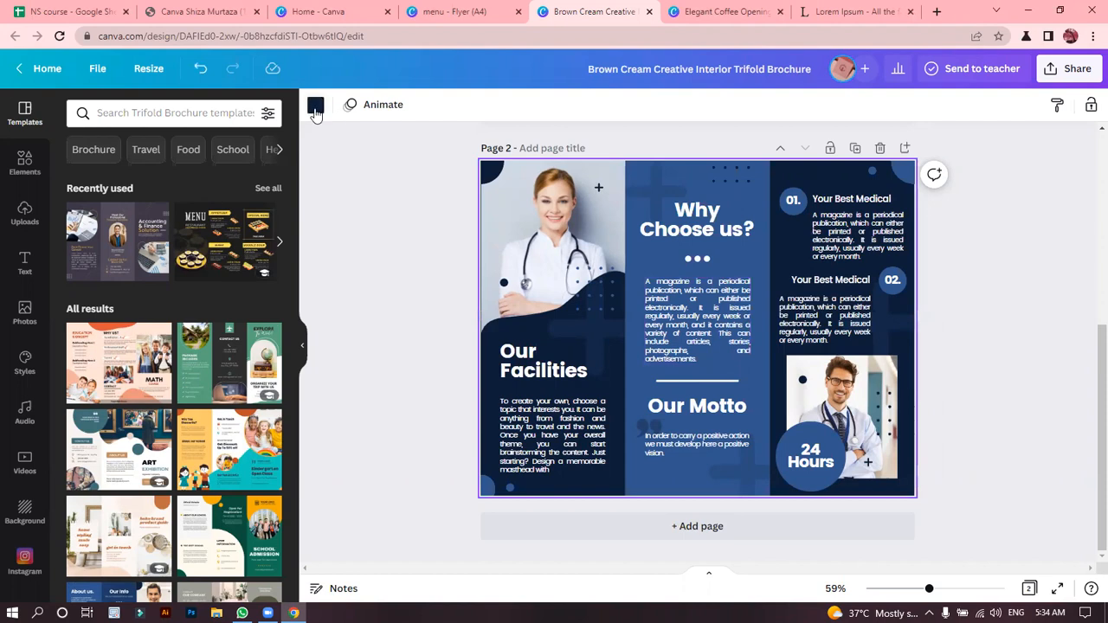
click(315, 107)
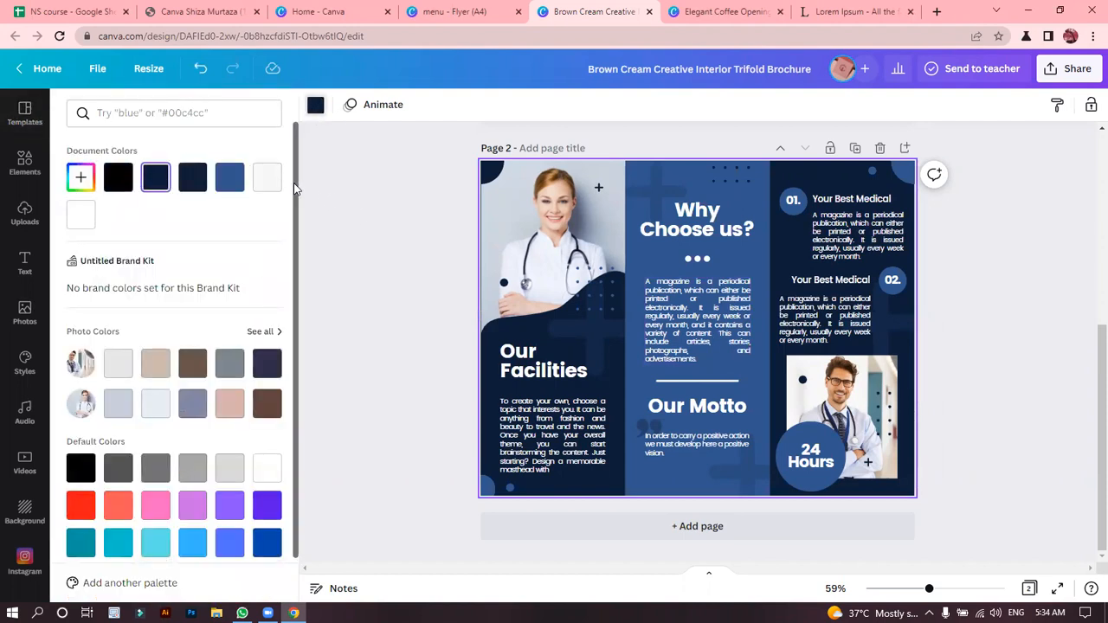
scroll(301, 260, down, 1)
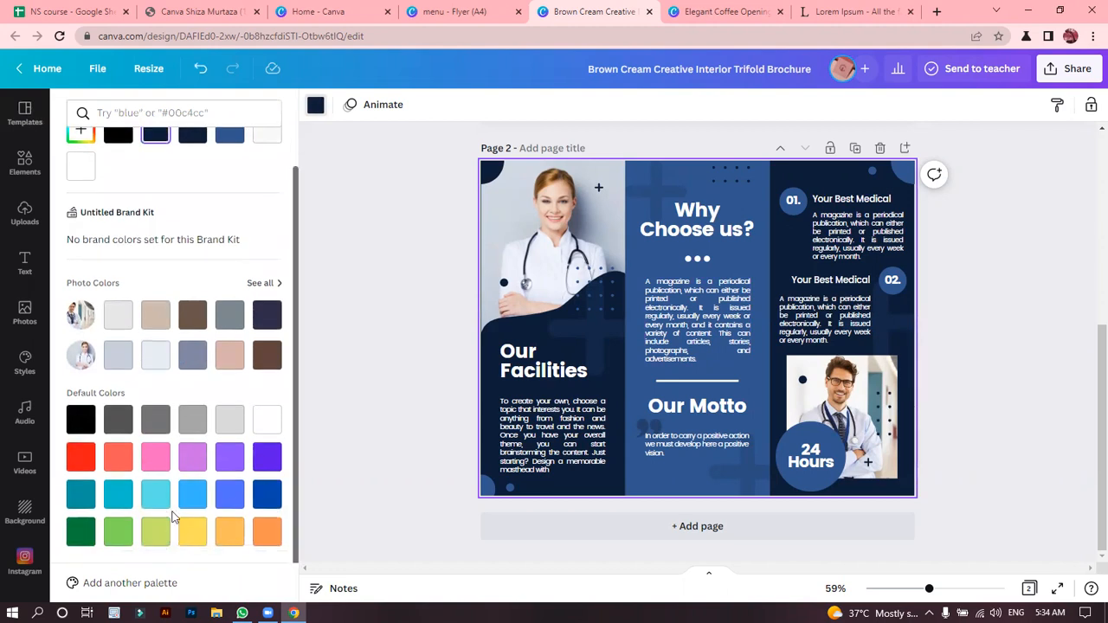
click(194, 533)
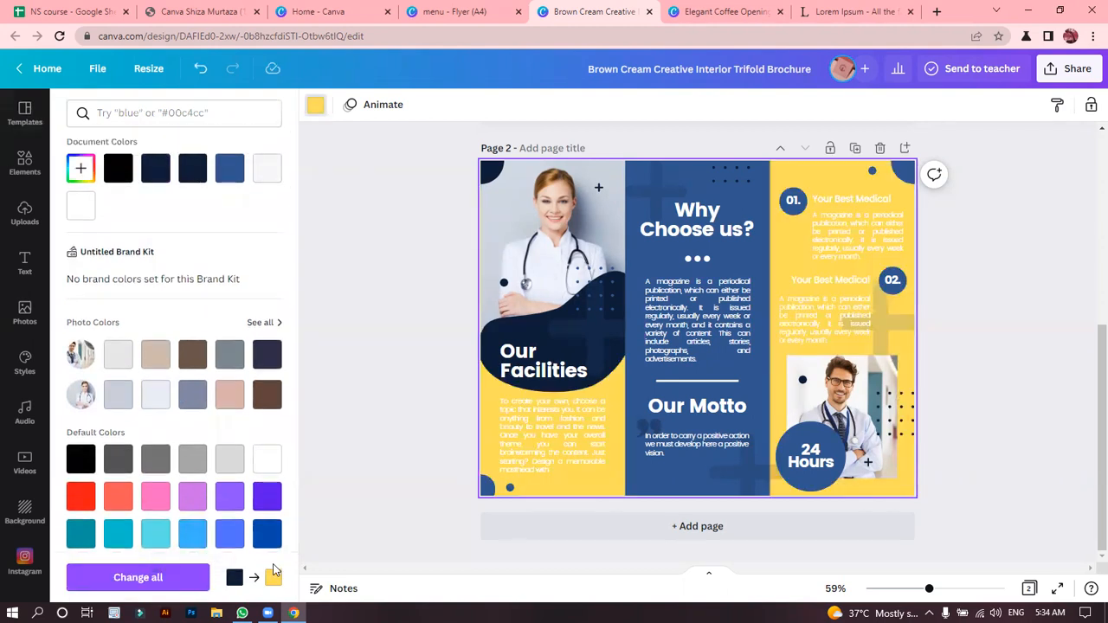
click(232, 509)
click(265, 500)
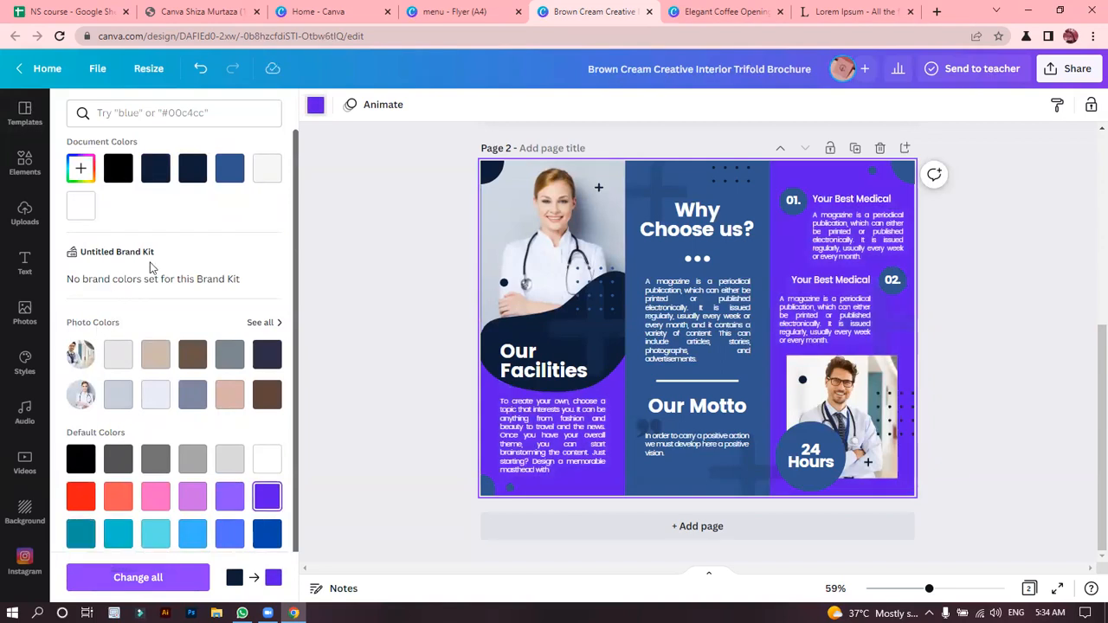
Darken page 2's background to a deep violet using a custom colour.
click(83, 177)
drag(245, 208, 341, 255)
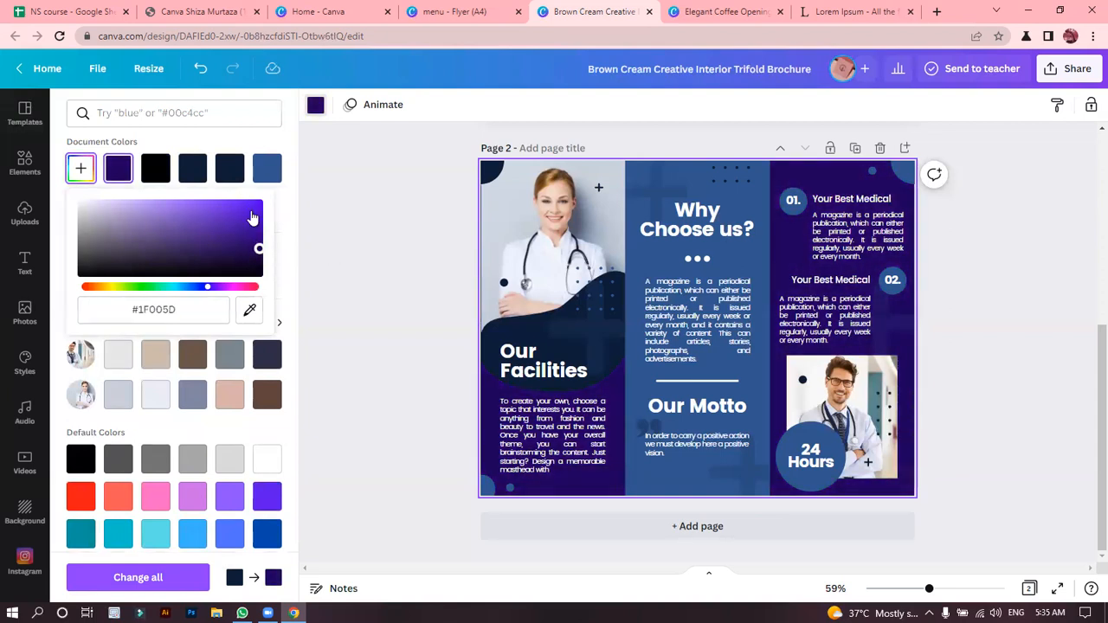
drag(260, 219, 259, 225)
click(362, 246)
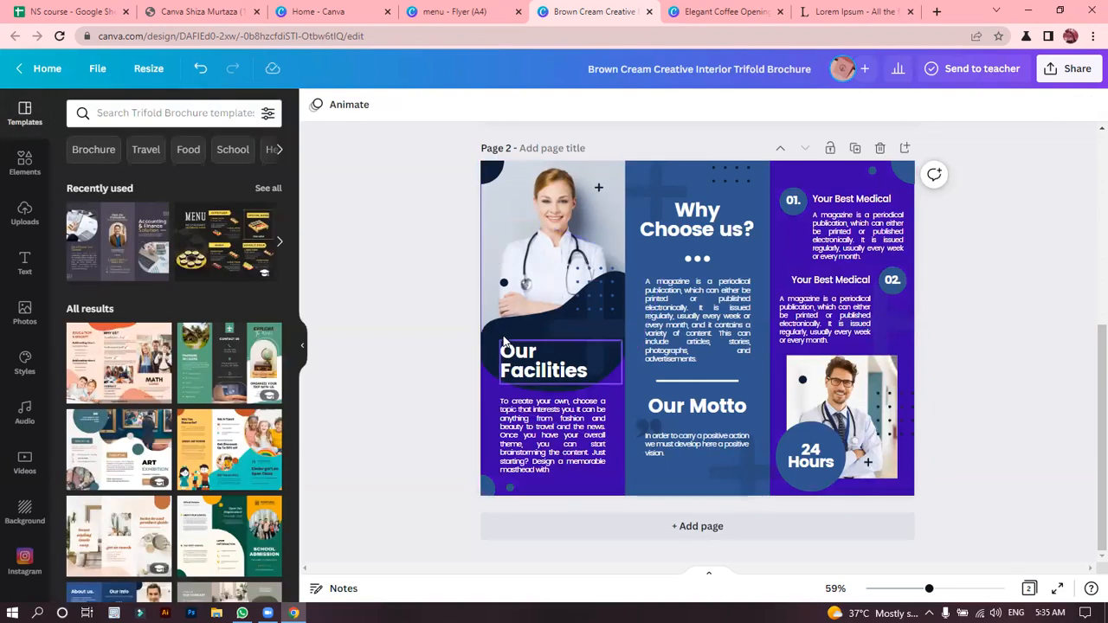
Recolour the wavy navy shape behind the "Our Facilities" heading with the deep violet document colour.
click(504, 341)
click(498, 334)
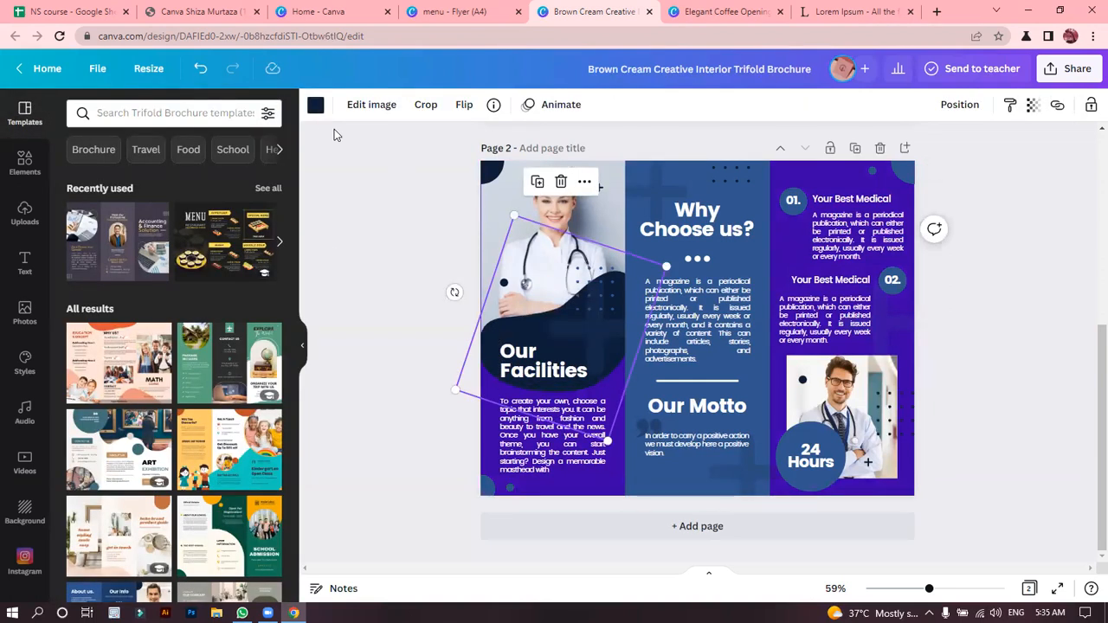
click(315, 105)
click(266, 177)
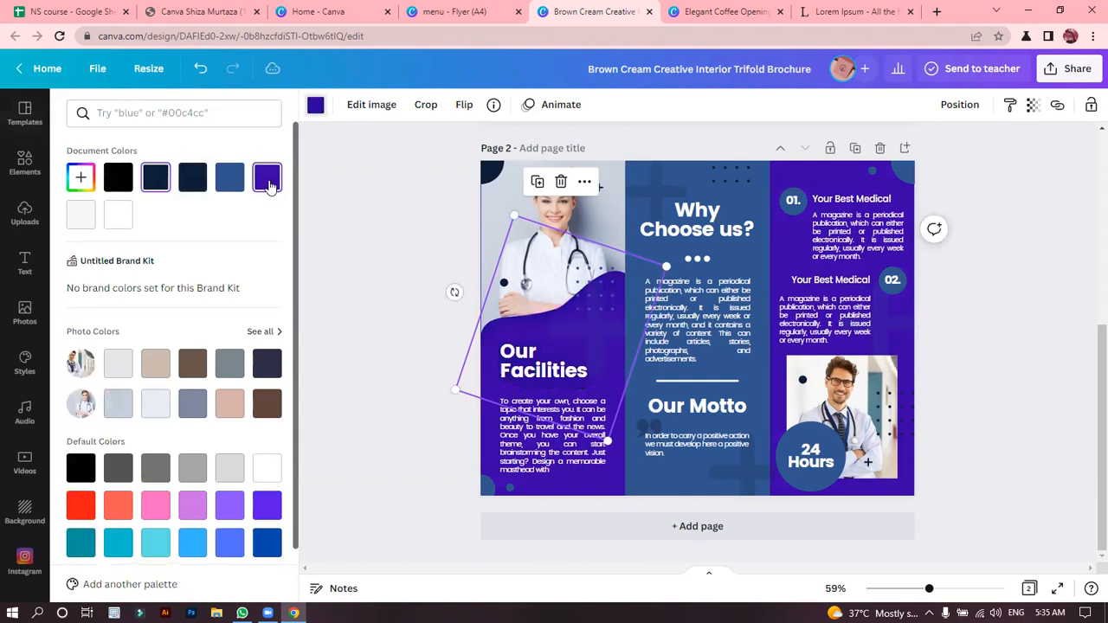
Recolour the dot pattern beside the "Our Facilities" heading deep violet, comparing it with the original blue.
click(569, 344)
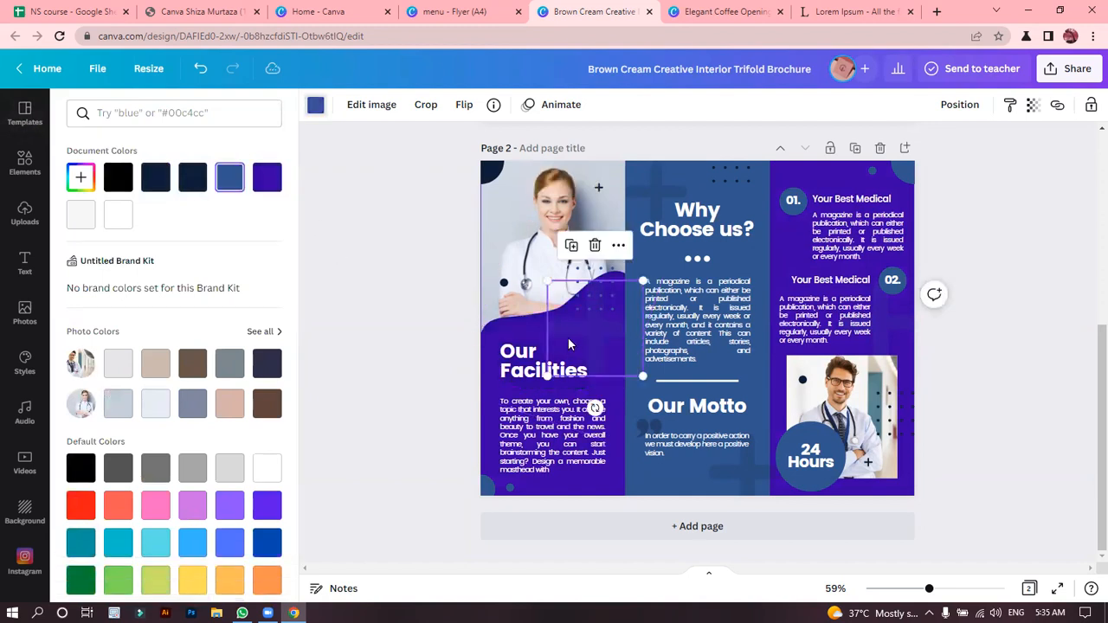
click(273, 180)
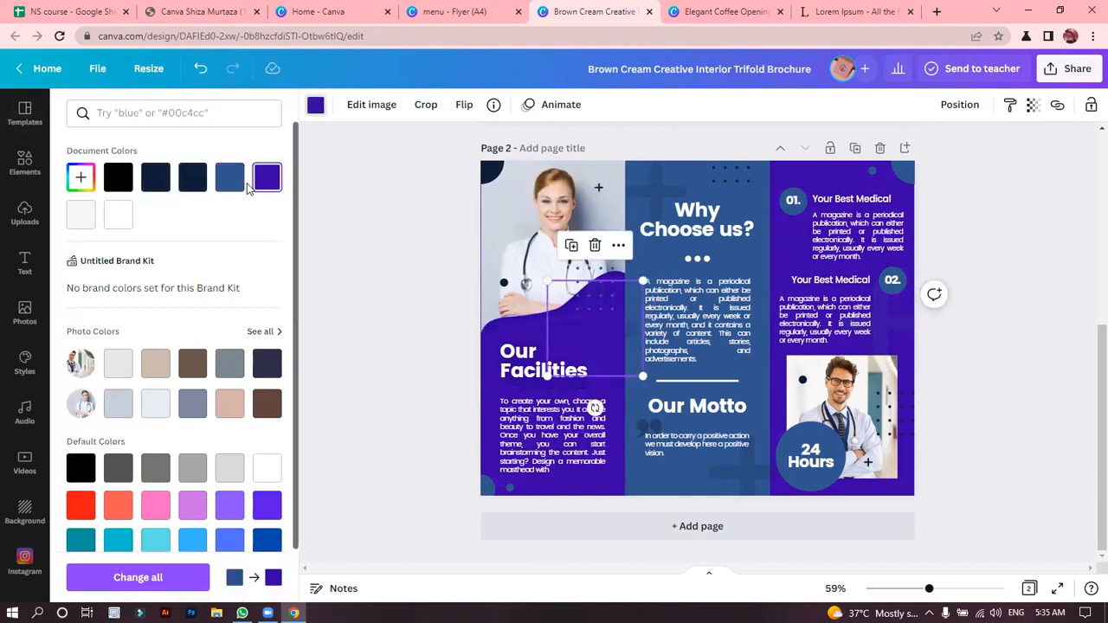
click(239, 180)
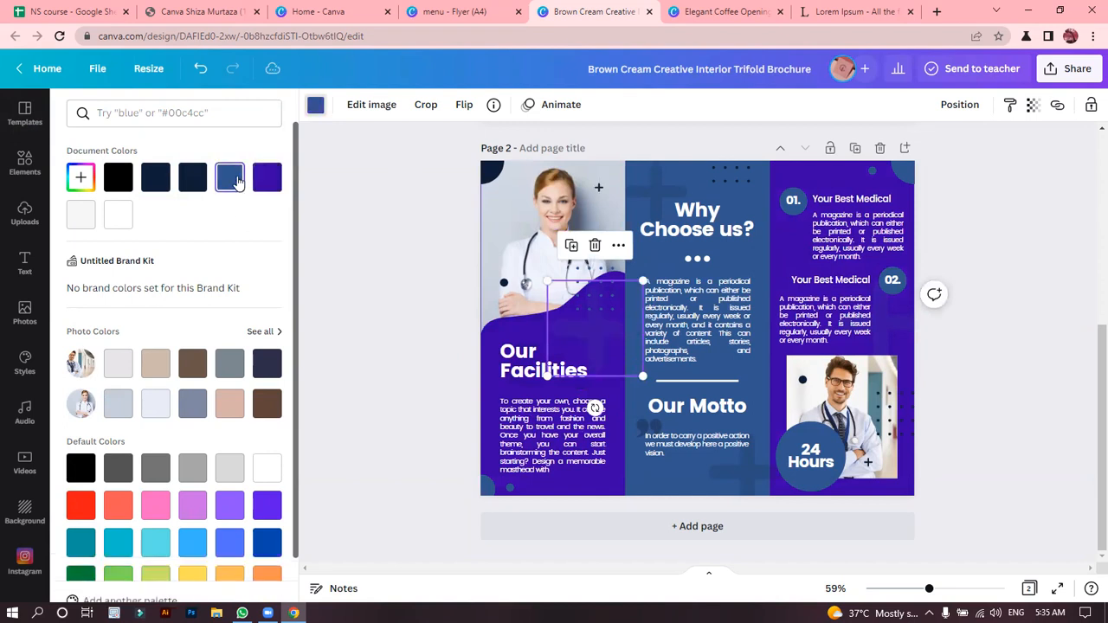
click(259, 182)
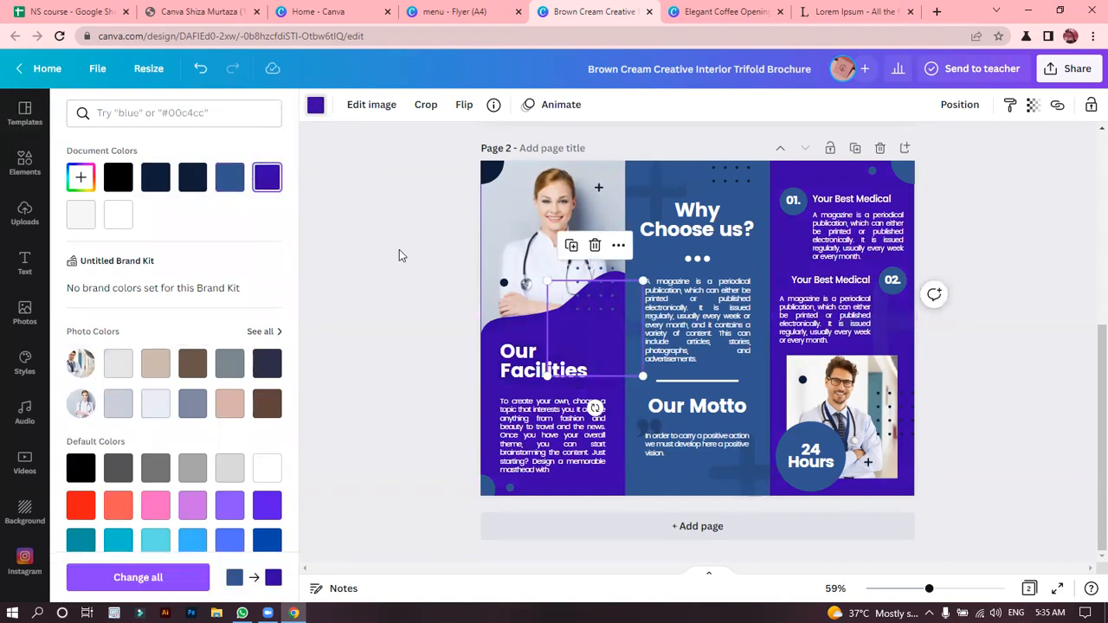
click(399, 249)
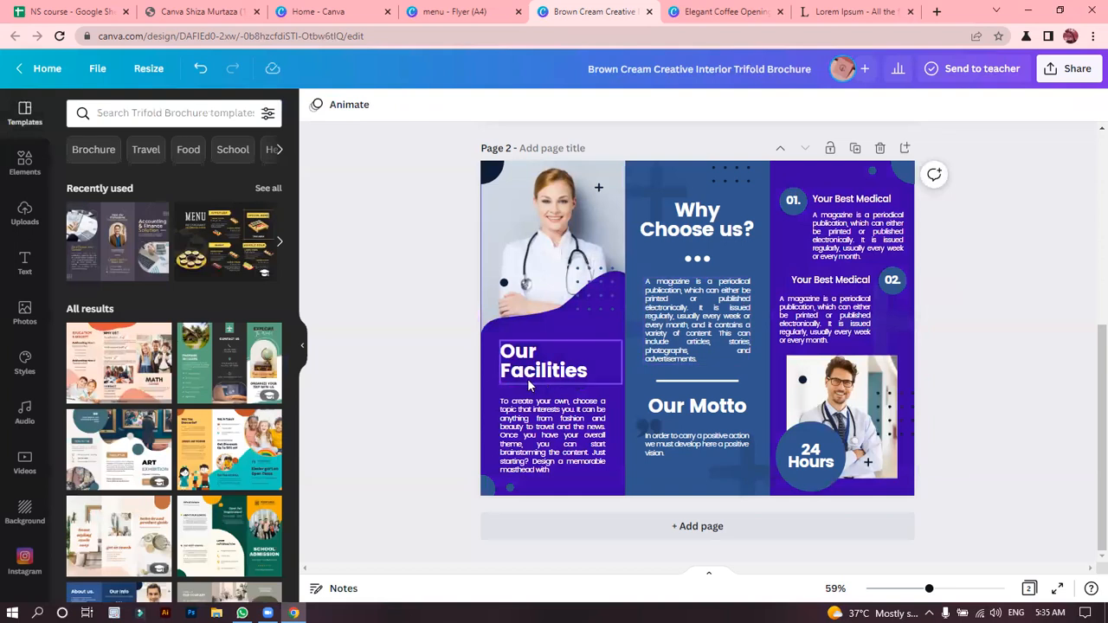
Recolour the small plus sign on the doctor photo in page 2's first panel deep violet.
click(597, 187)
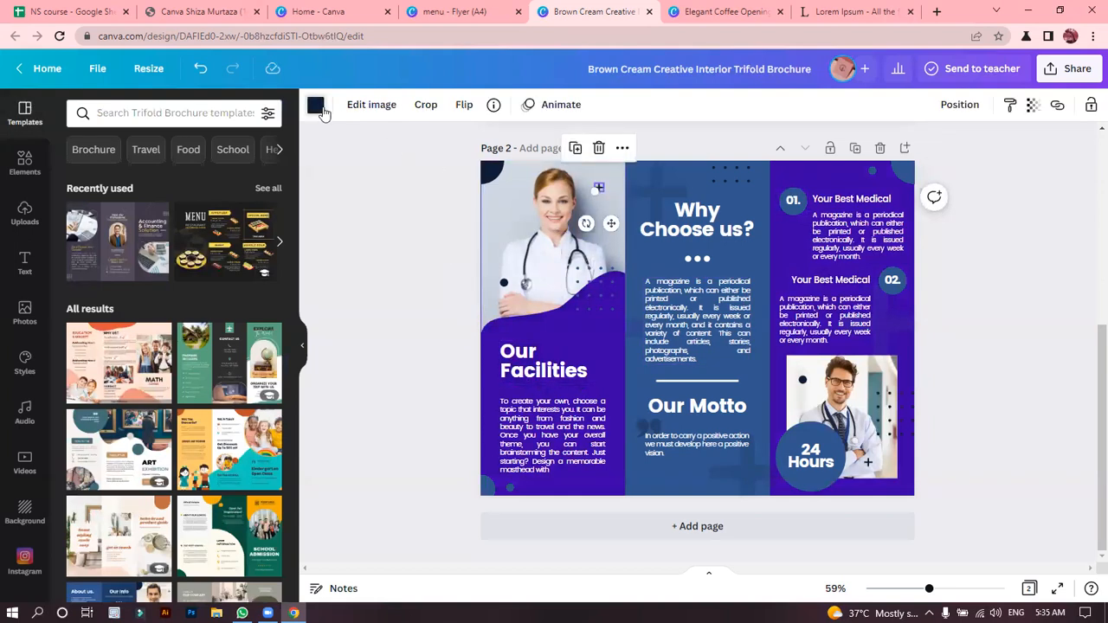
click(316, 105)
click(265, 176)
click(396, 233)
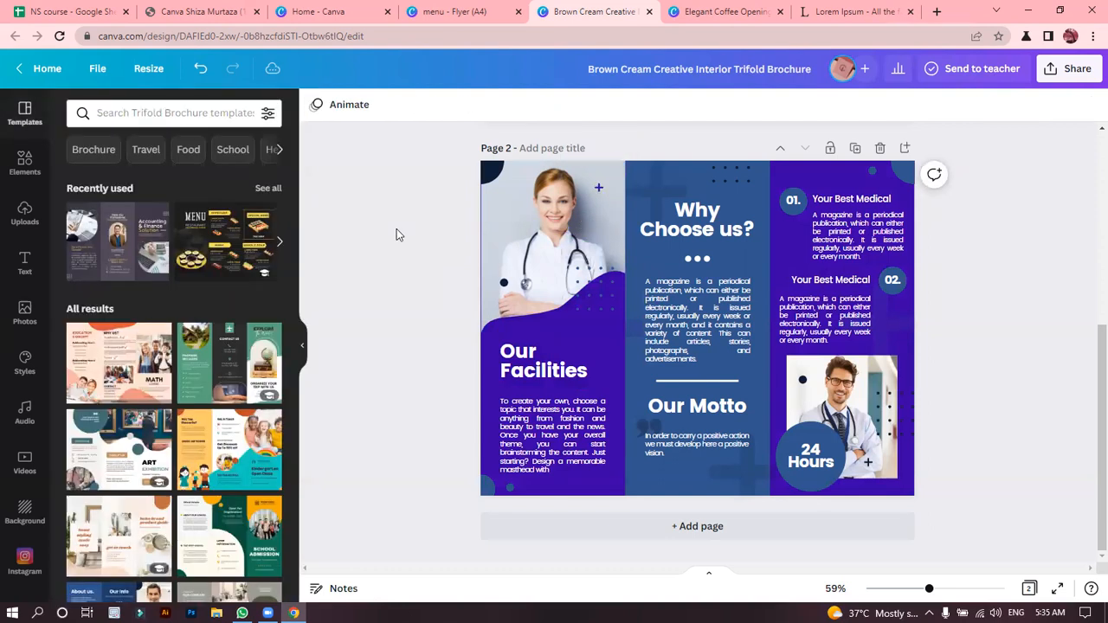
Recolour the navy circle in the upper corner of page 2's doctor photo deep violet.
click(491, 173)
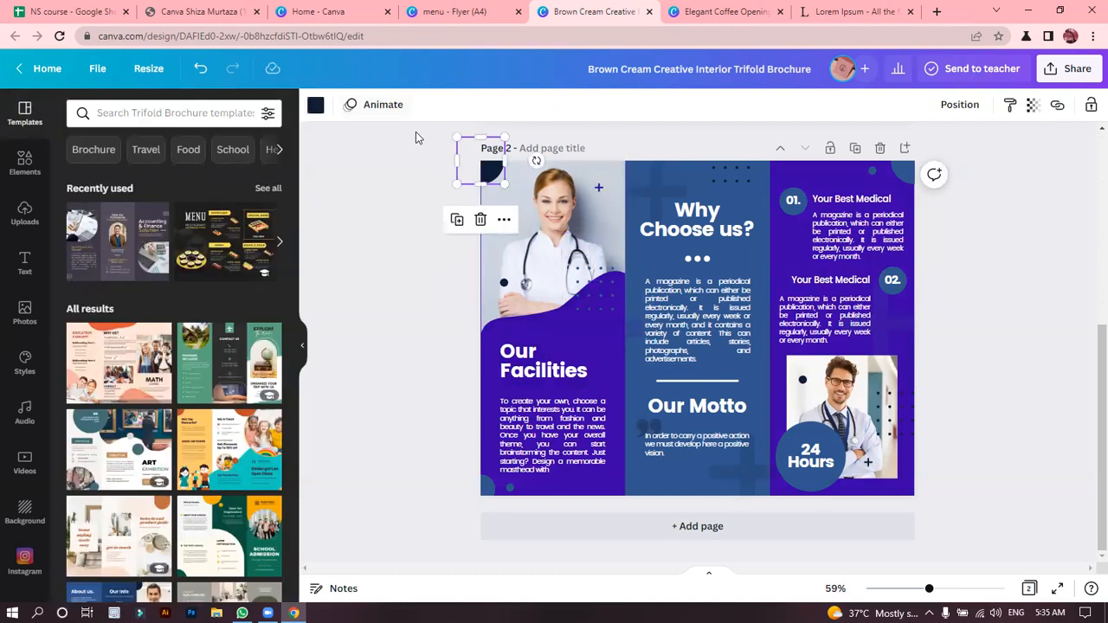
mouse_move(494, 178)
mouse_down()
mouse_move(571, 210)
mouse_move(568, 235)
mouse_move(495, 172)
mouse_up()
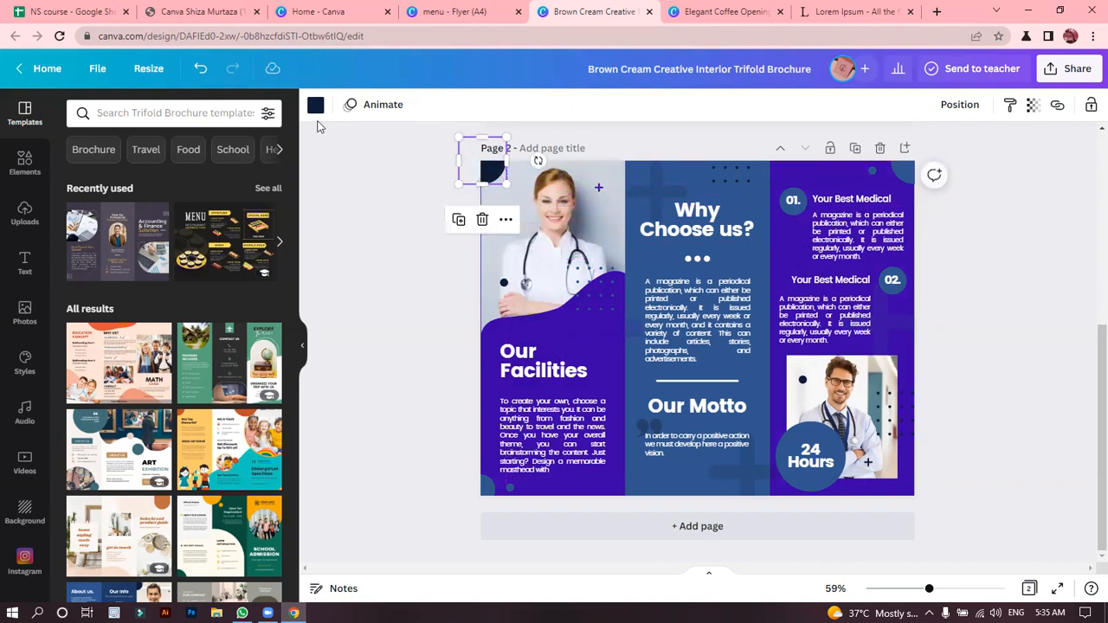
click(315, 106)
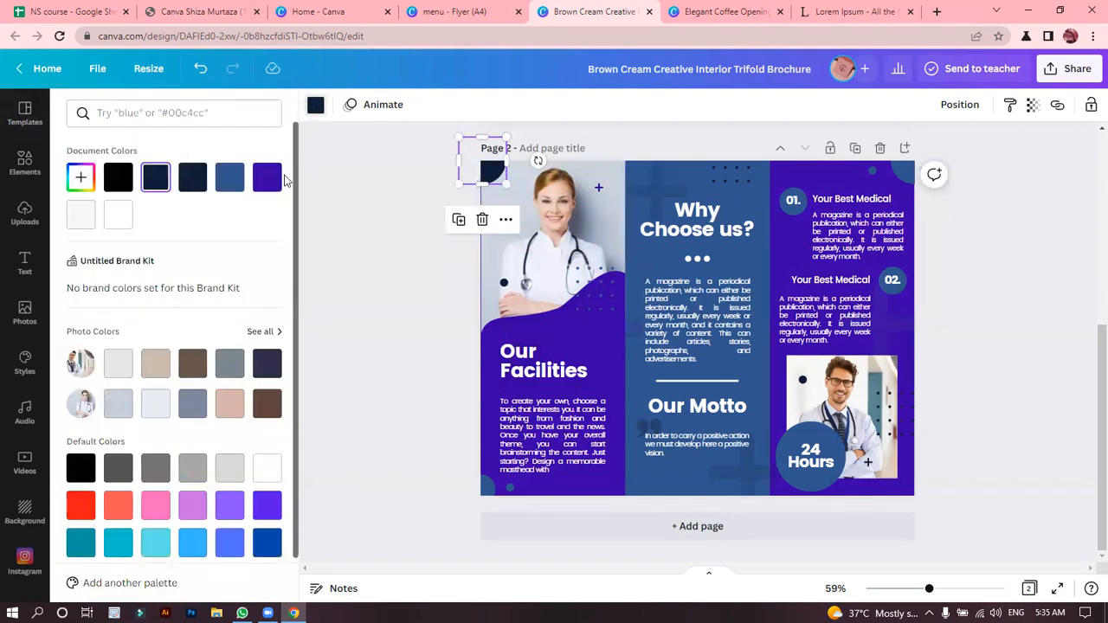
click(272, 182)
click(366, 266)
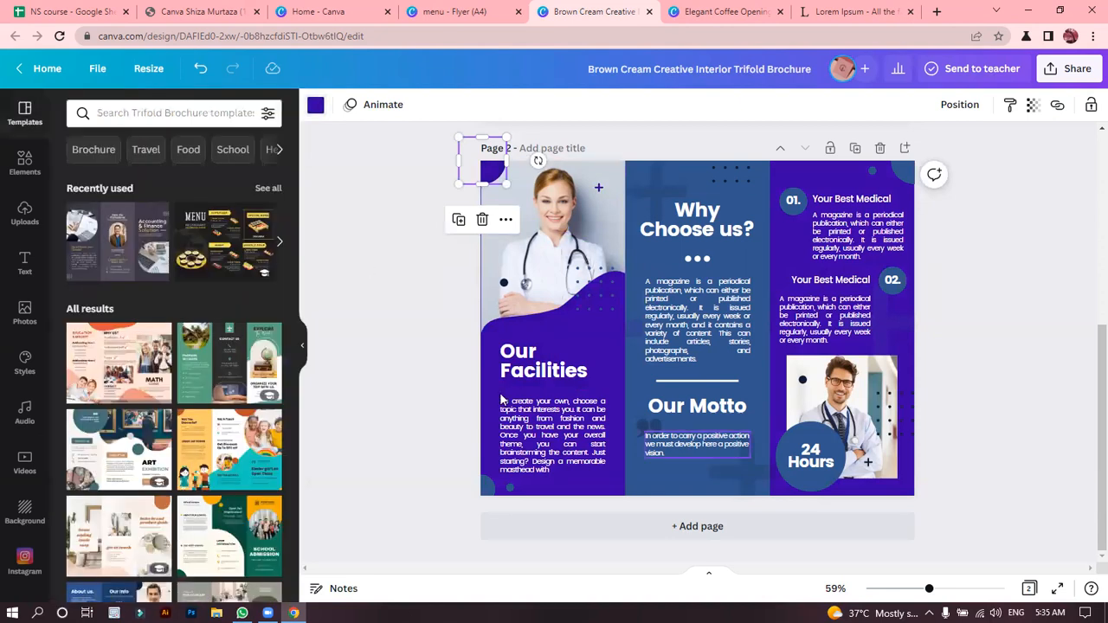
Recolour the selected blue accents in page 2's middle and third panels deep violet, including the circles behind "01.", "02." and "24 Hours".
click(898, 173)
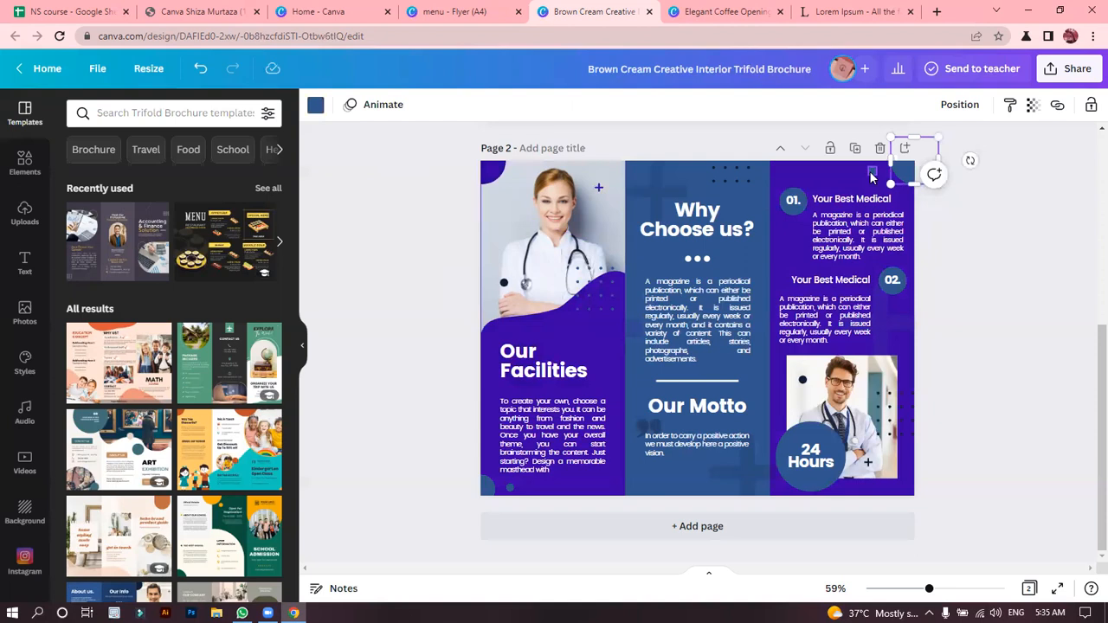
shift+click(871, 173)
shift+click(899, 296)
shift+click(791, 216)
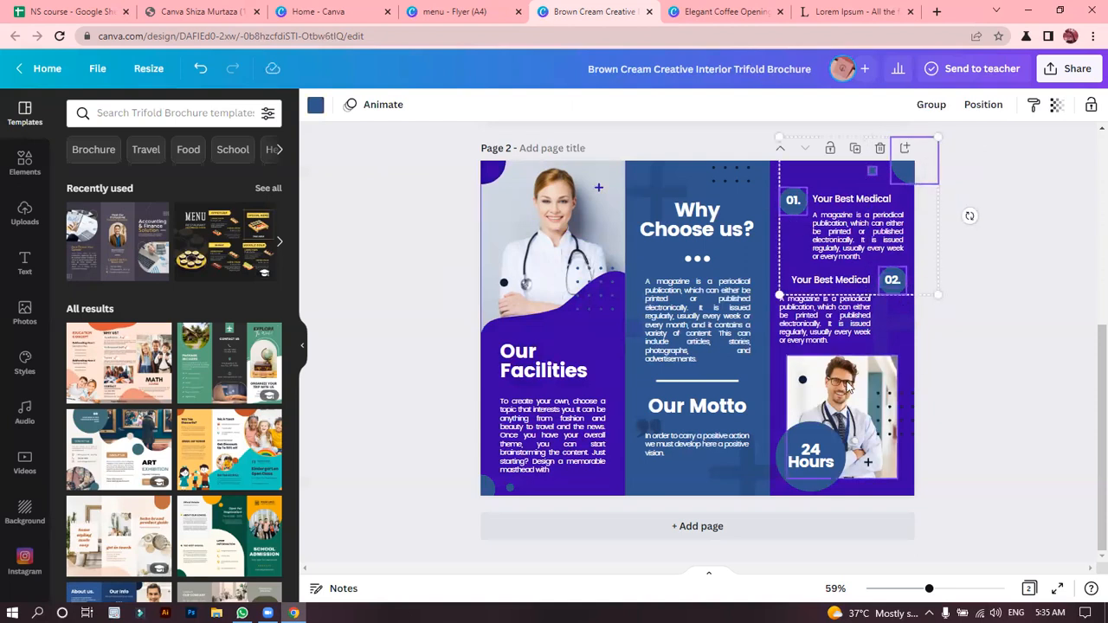
shift+click(832, 437)
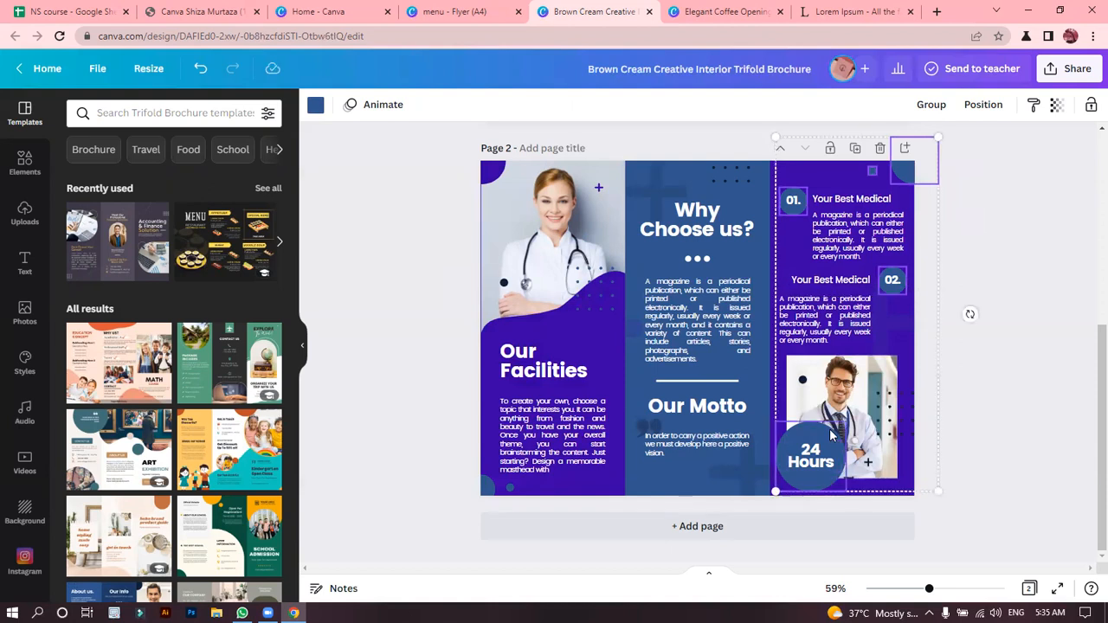
shift+click(660, 431)
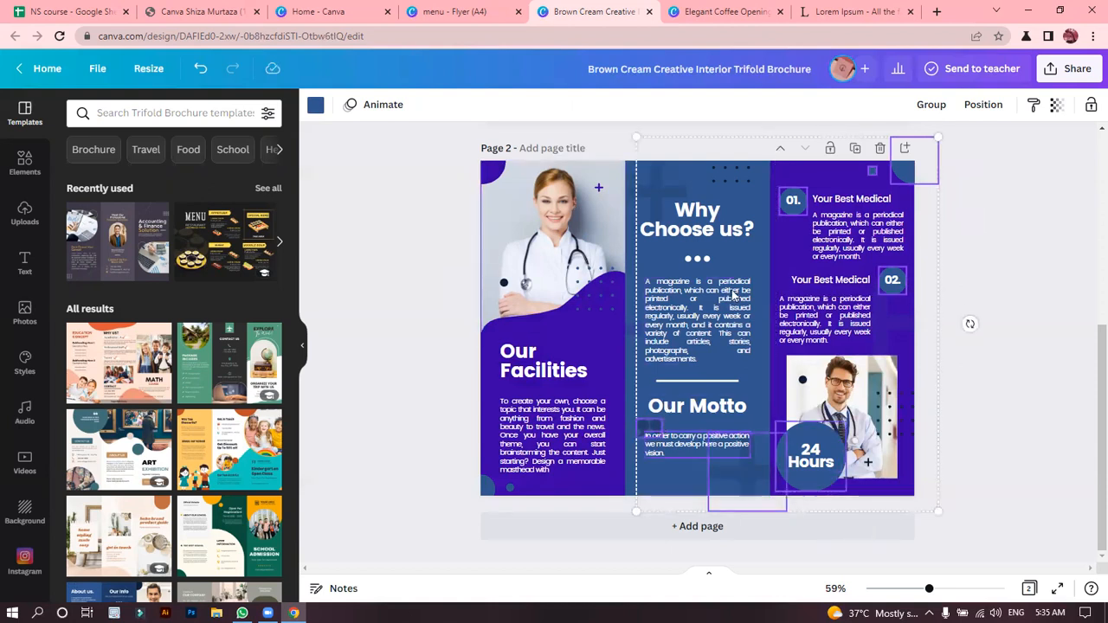
shift+click(649, 189)
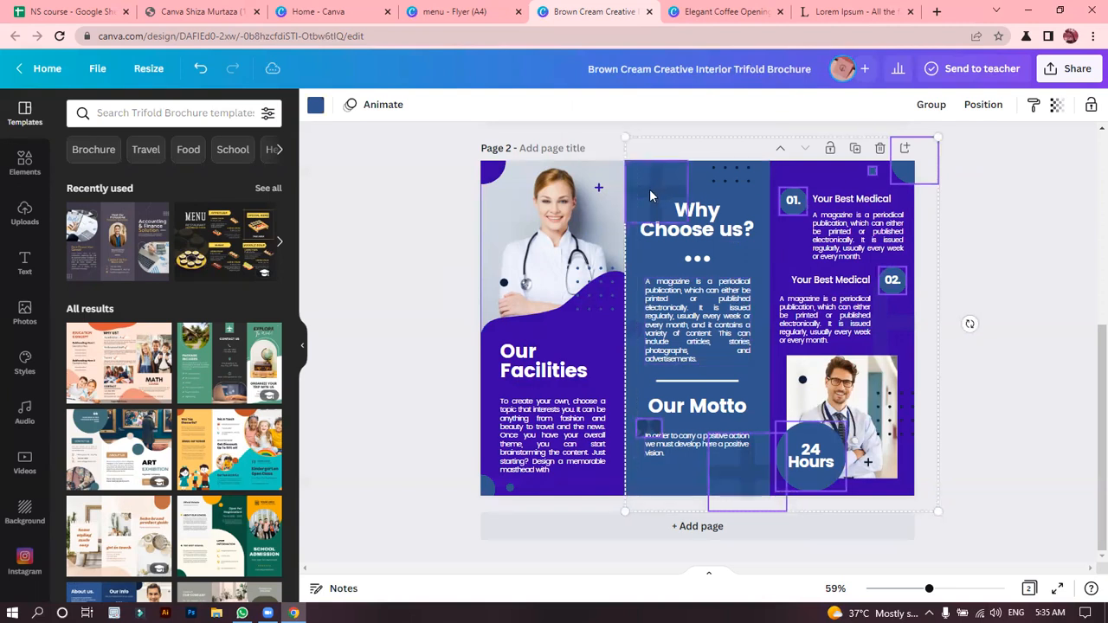
shift+click(732, 184)
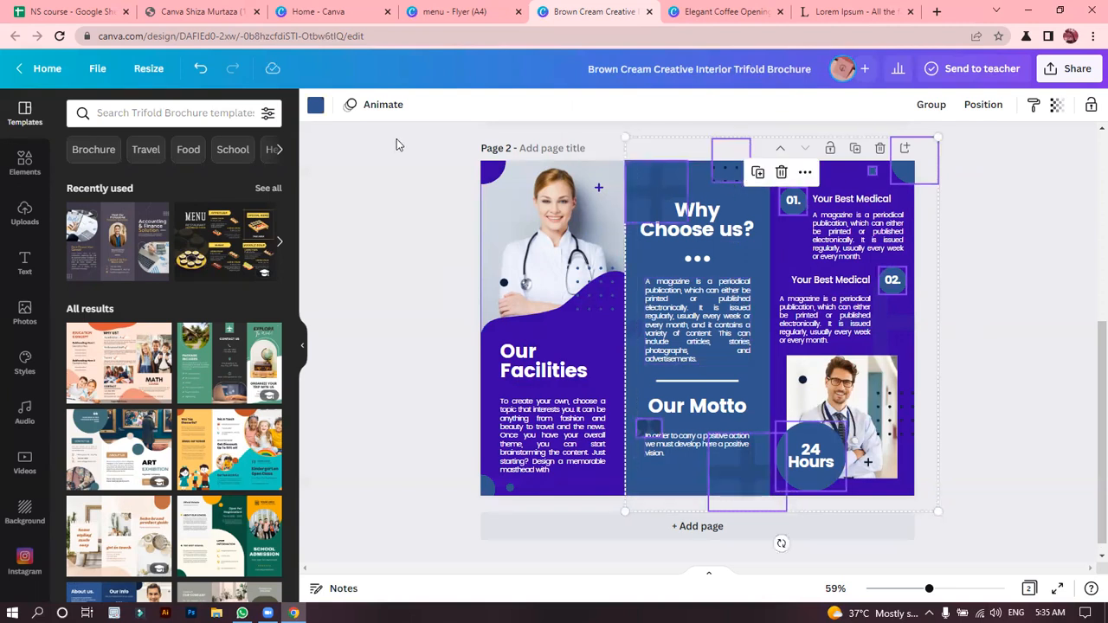
click(315, 107)
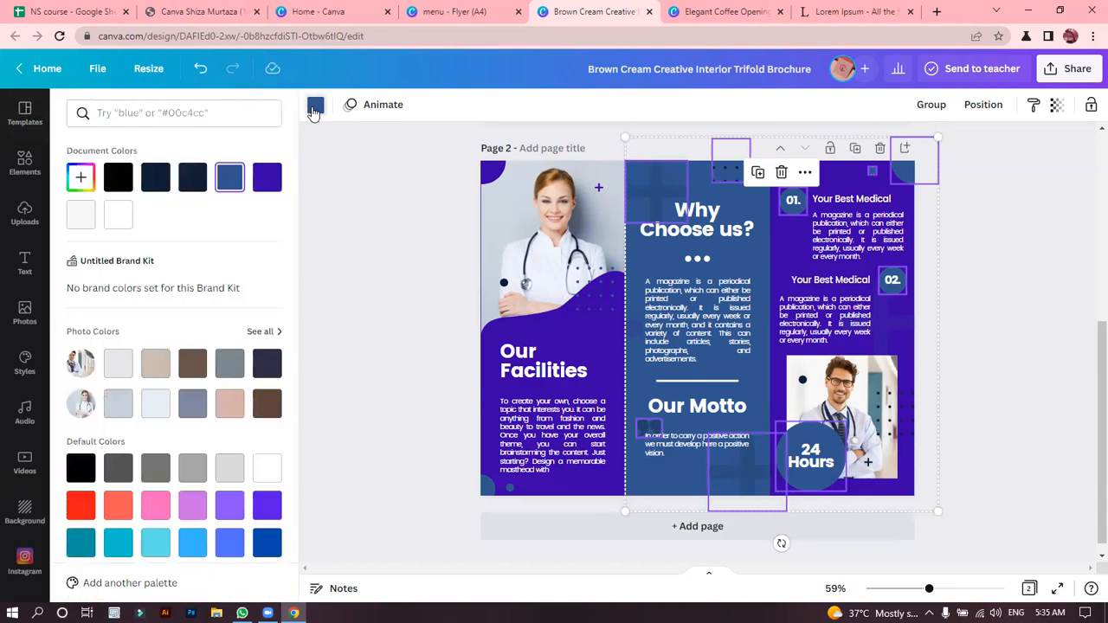
click(270, 186)
click(360, 208)
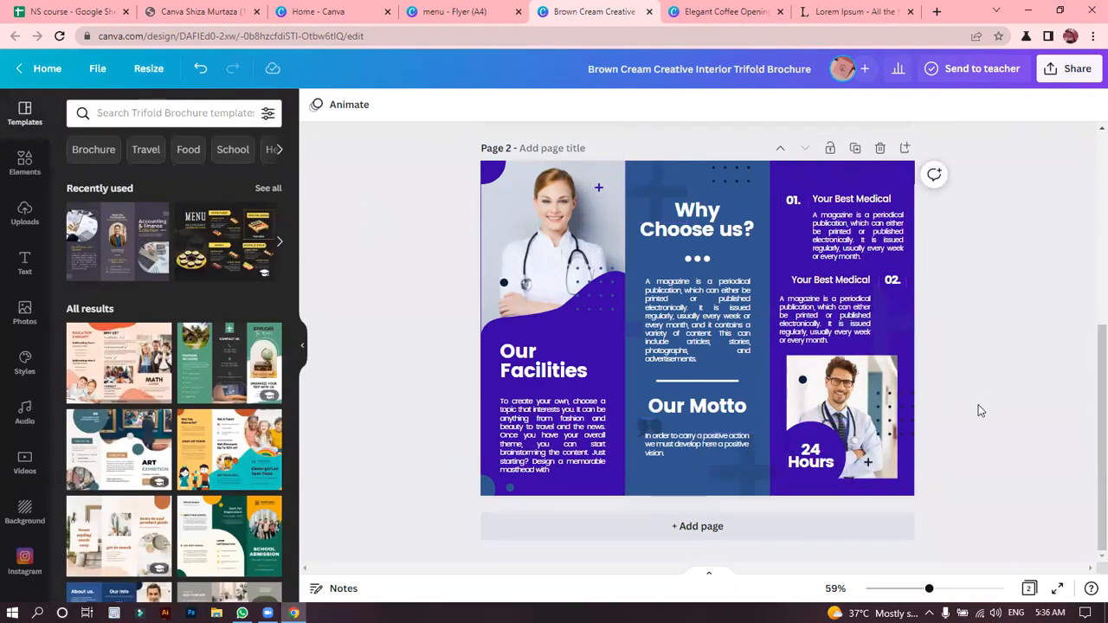
Recolour the corner circle and the circles behind "01.", "02." and "24 Hours" in page 2's third panel very dark violet, #1E0059.
click(903, 181)
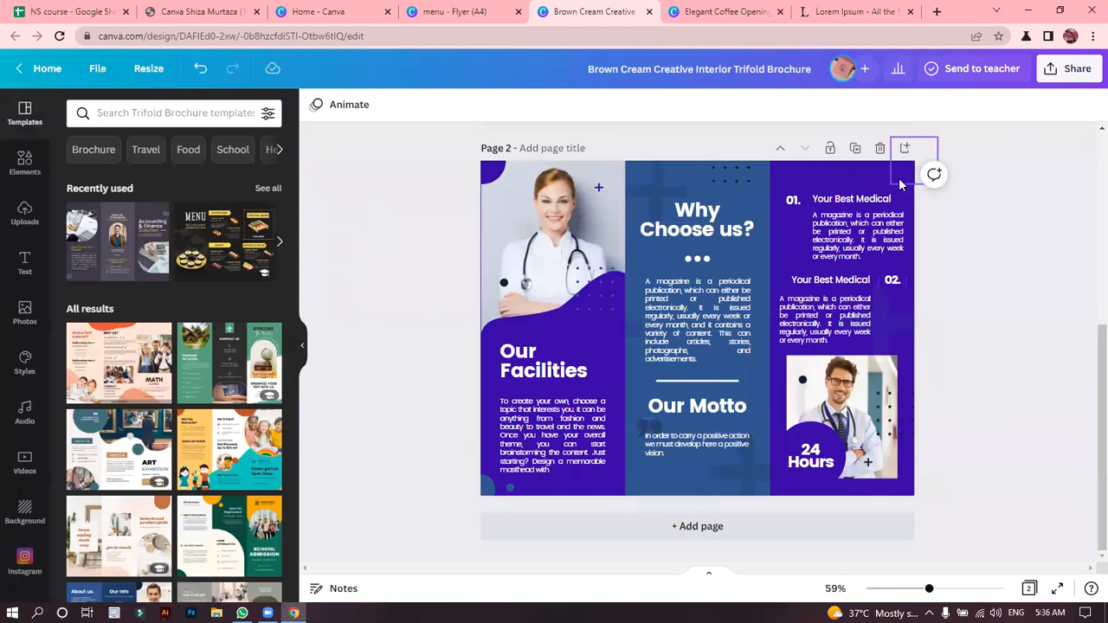
shift+click(823, 430)
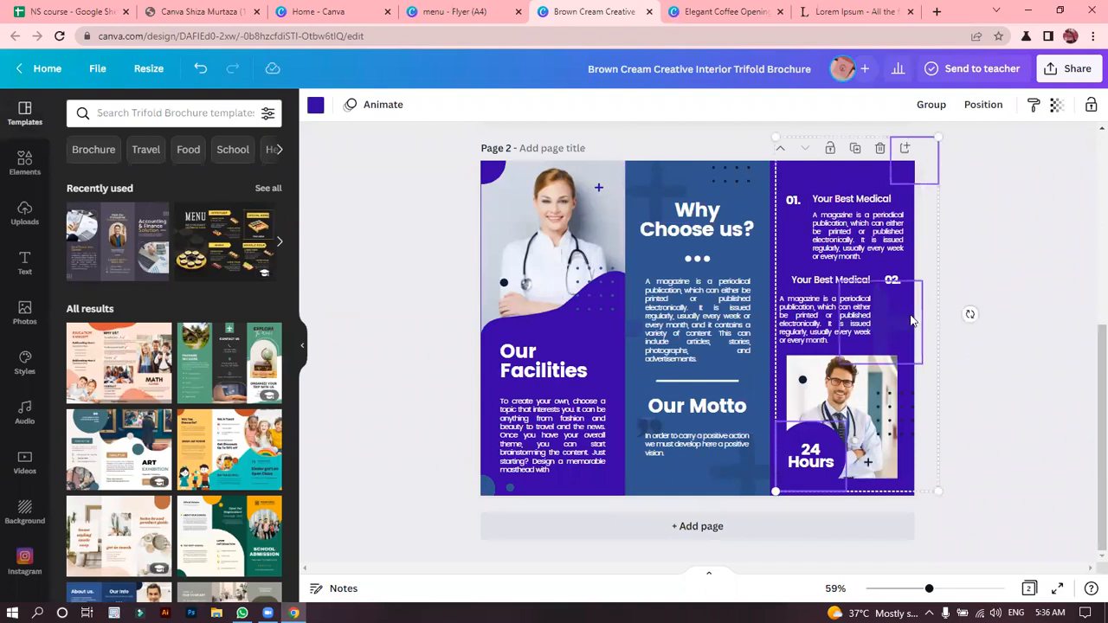
shift+click(886, 292)
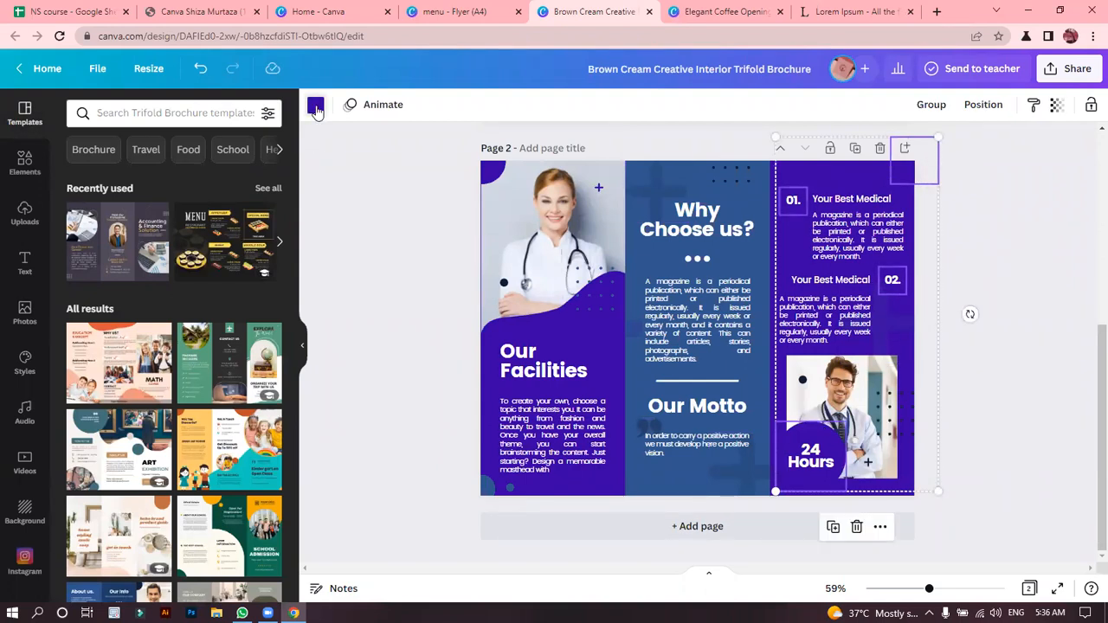
click(315, 105)
click(80, 178)
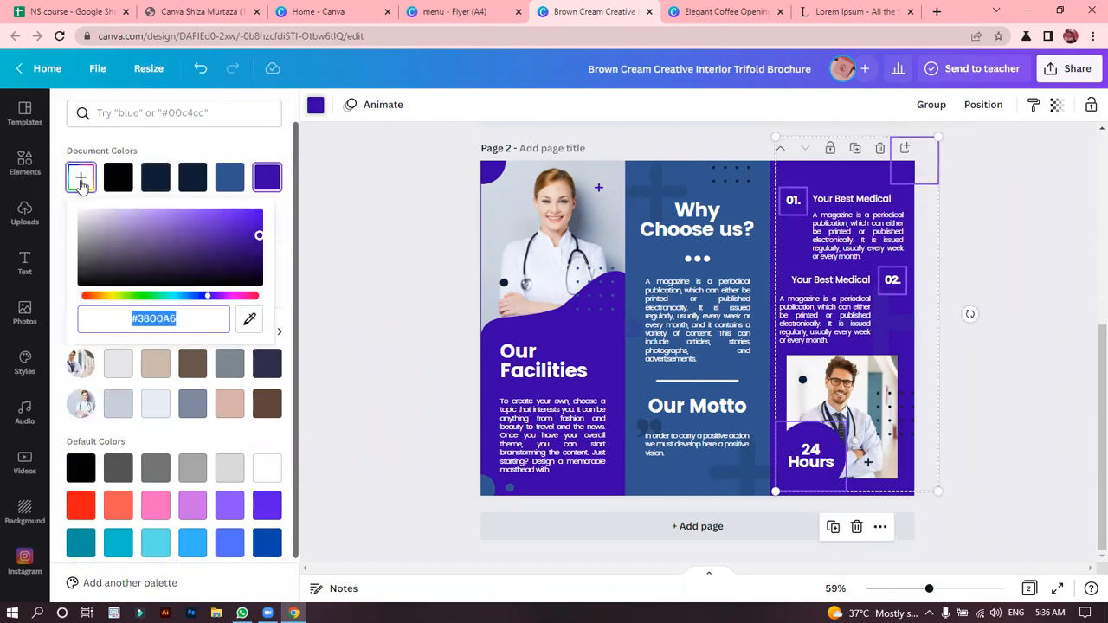
drag(258, 251, 268, 259)
click(365, 267)
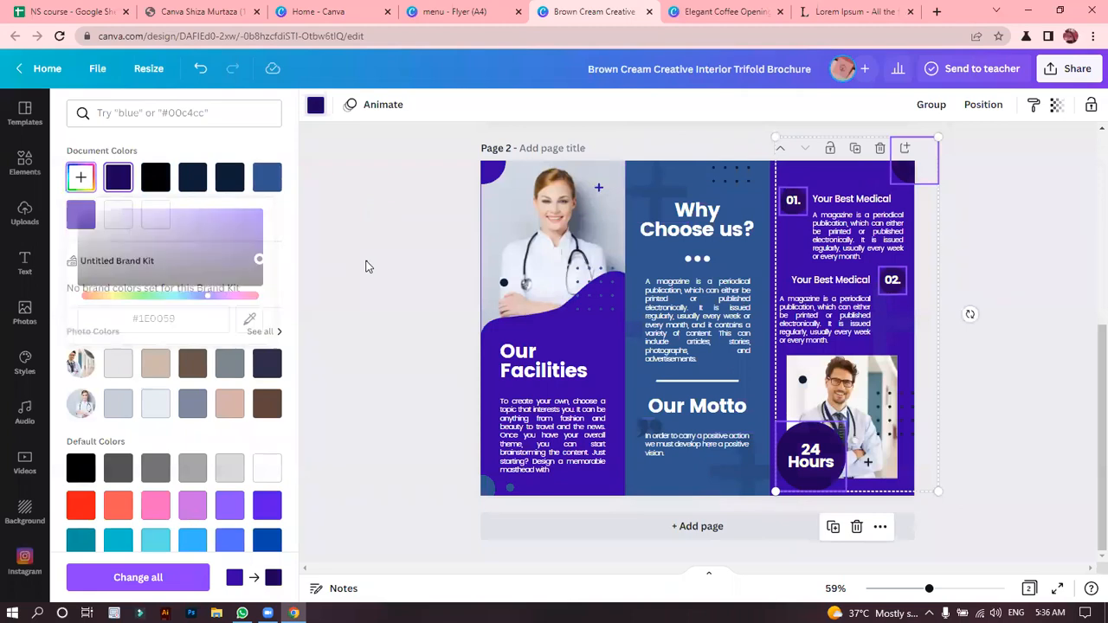
click(365, 266)
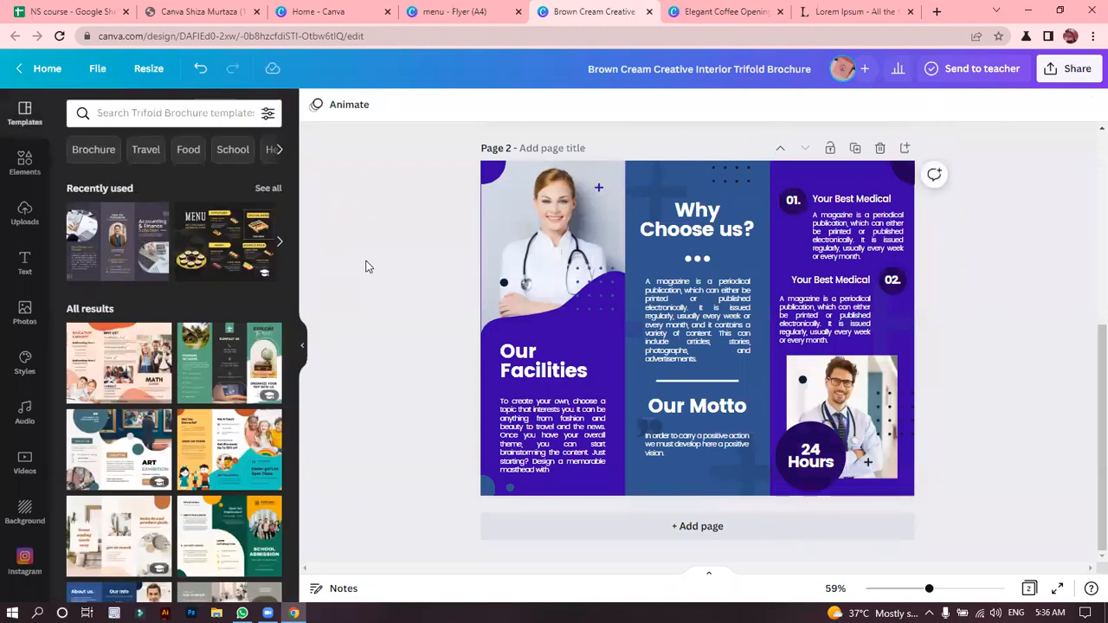
Recolour the background of page 2's middle "Why Choose us?" panel lighter violet, #7441D8.
click(758, 190)
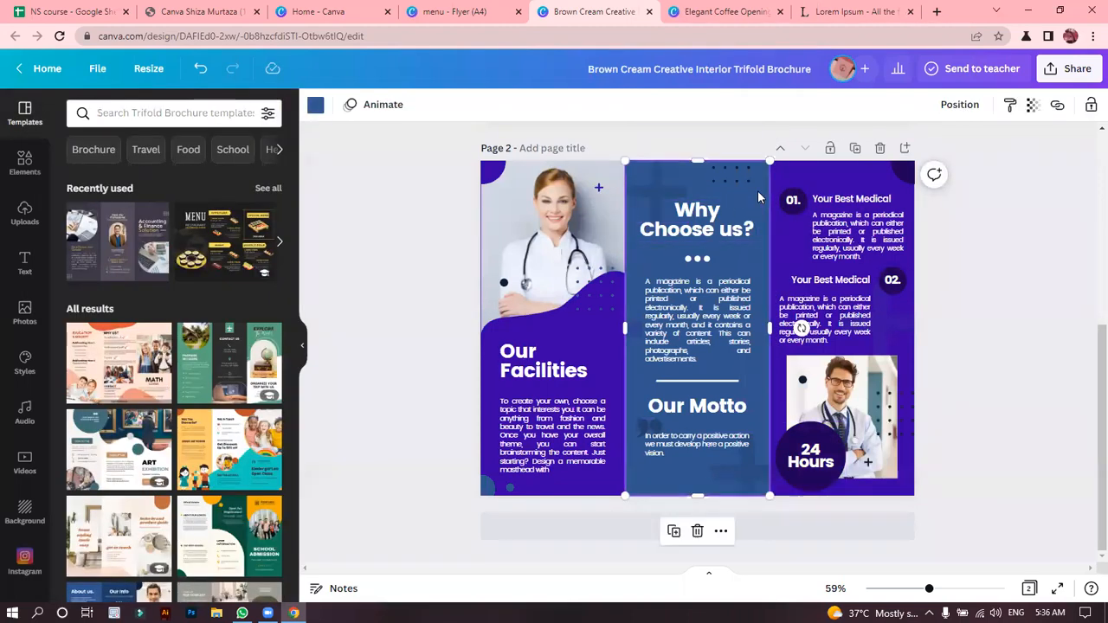
click(313, 109)
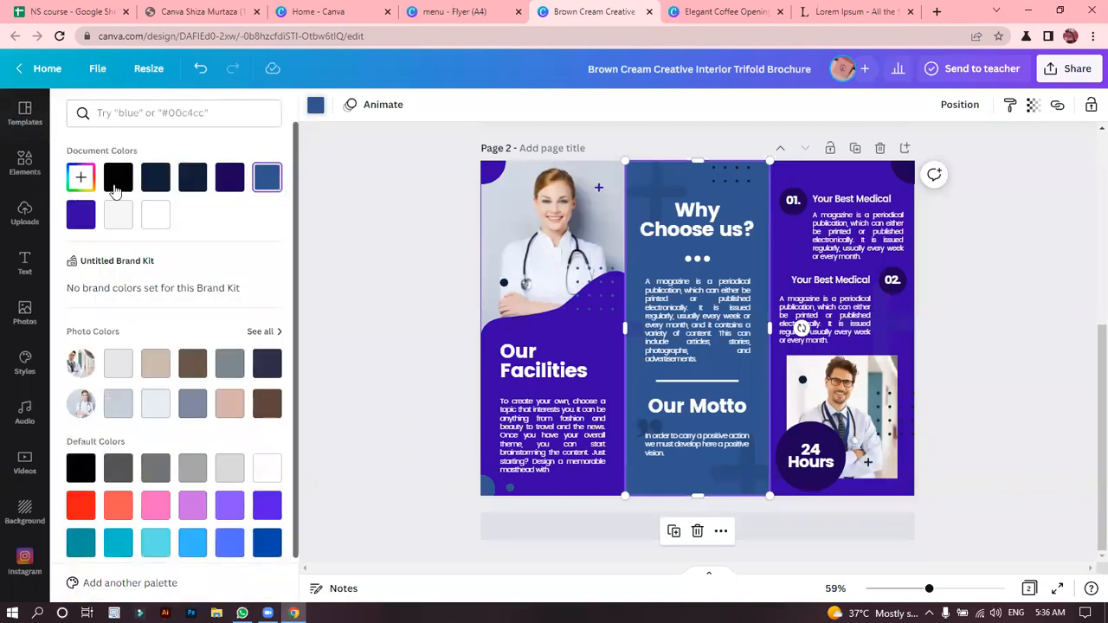
click(80, 215)
click(84, 185)
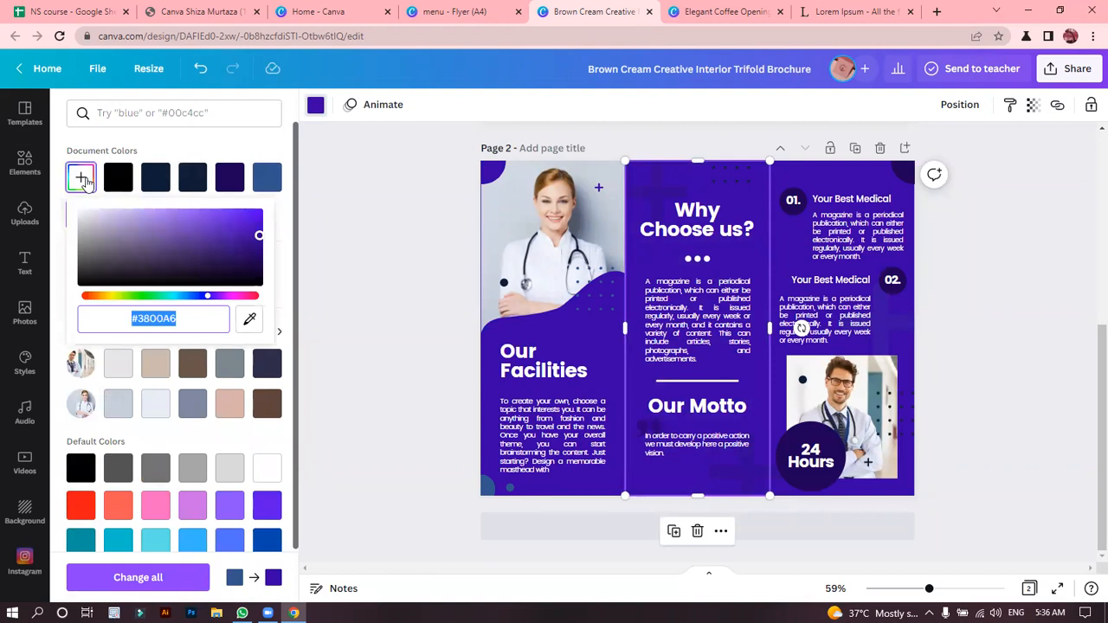
drag(232, 250, 207, 220)
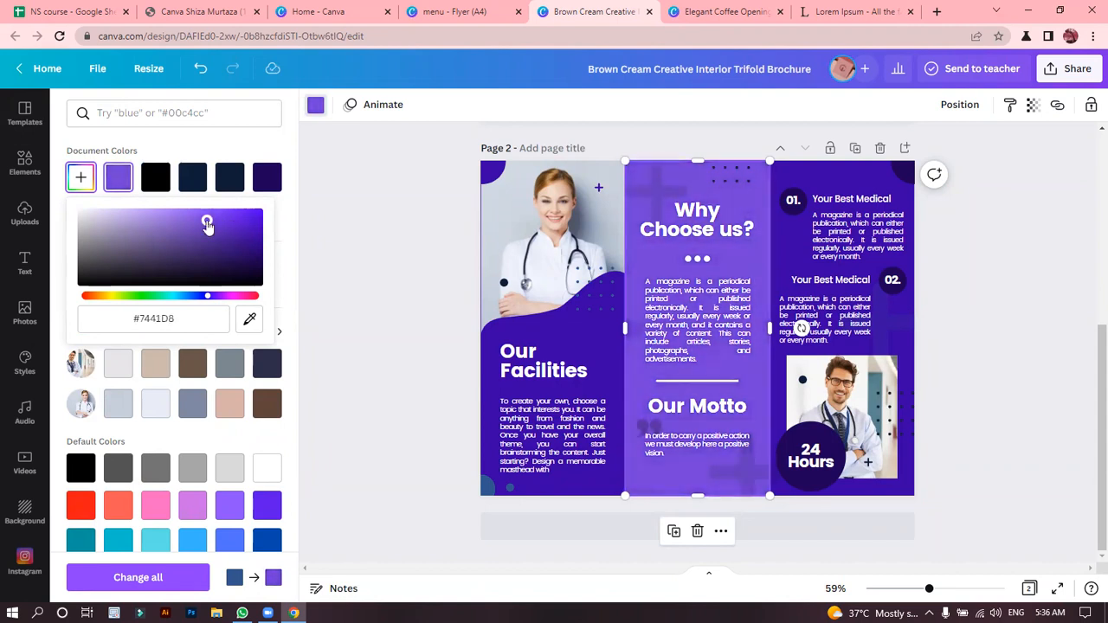
click(442, 257)
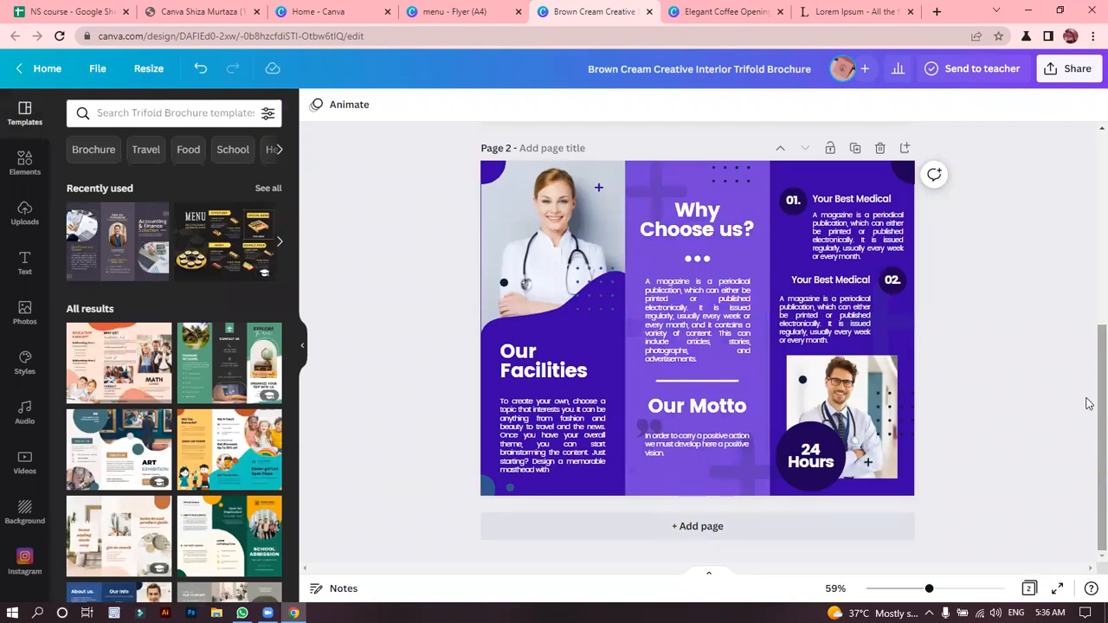
scroll(1086, 371, up, 1)
scroll(1085, 424, down, 1)
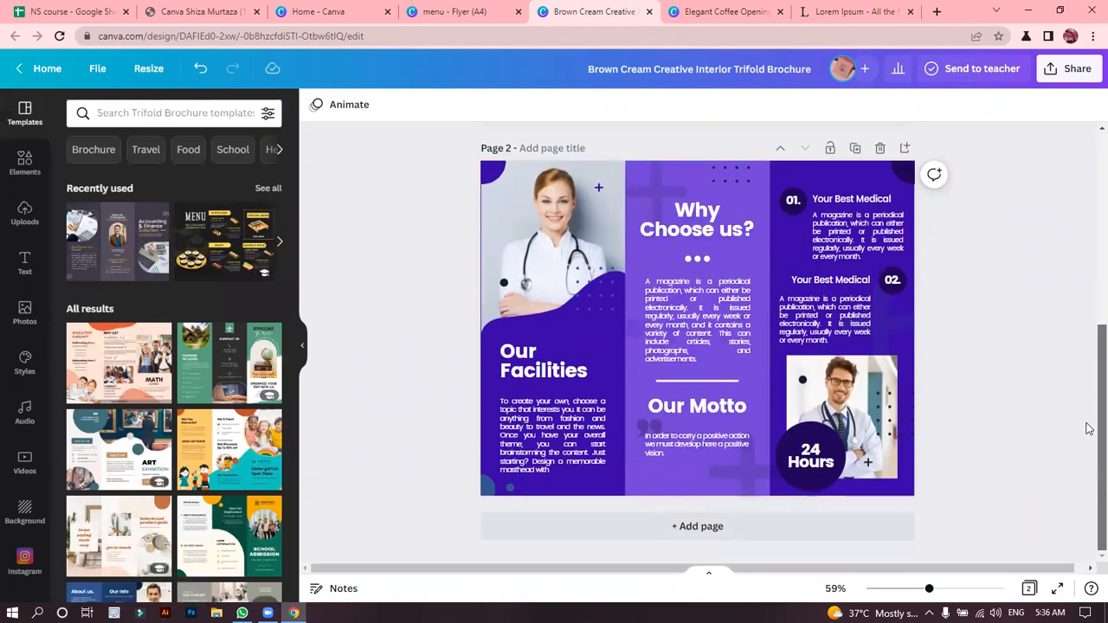
click(822, 398)
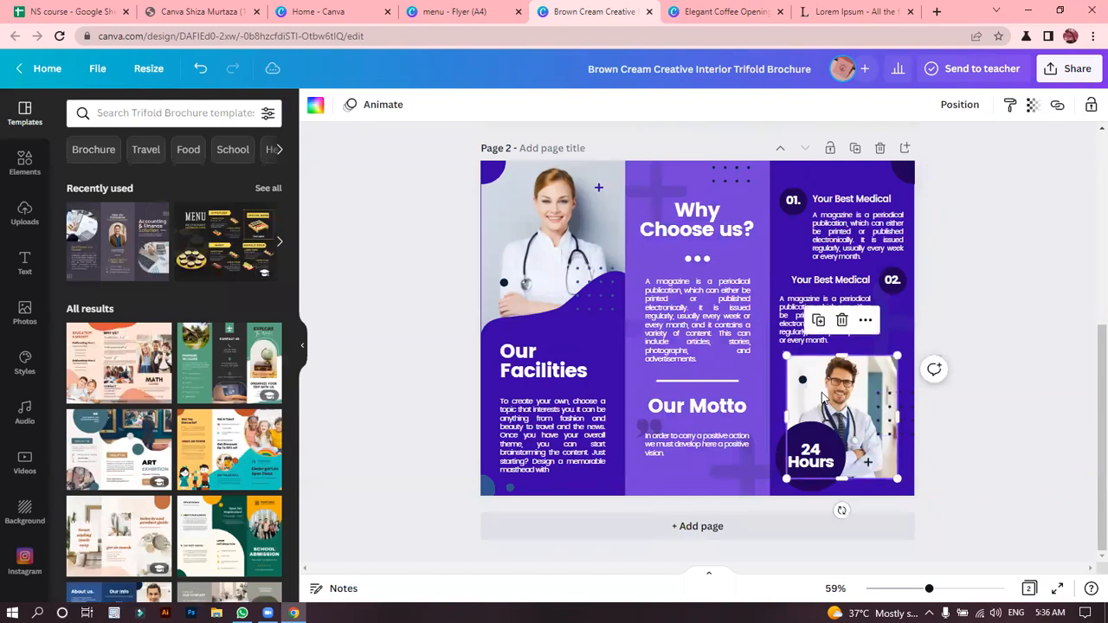
click(980, 325)
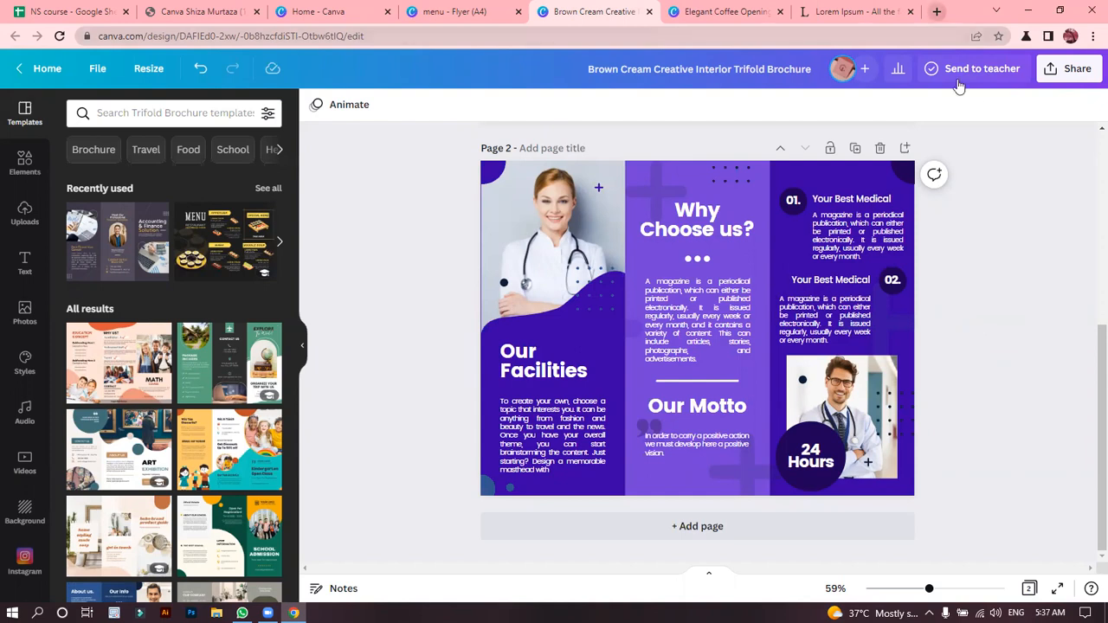
Search Google for "brochure" in a new browser tab and show the image results.
key(ctrl+t)
text(brochure)
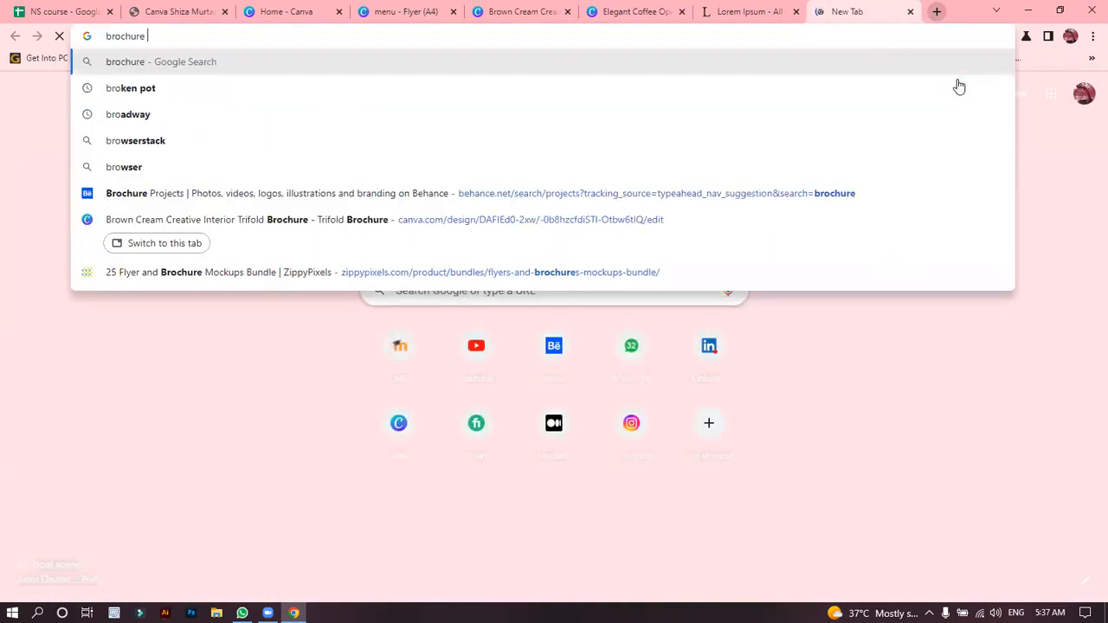
key(Return)
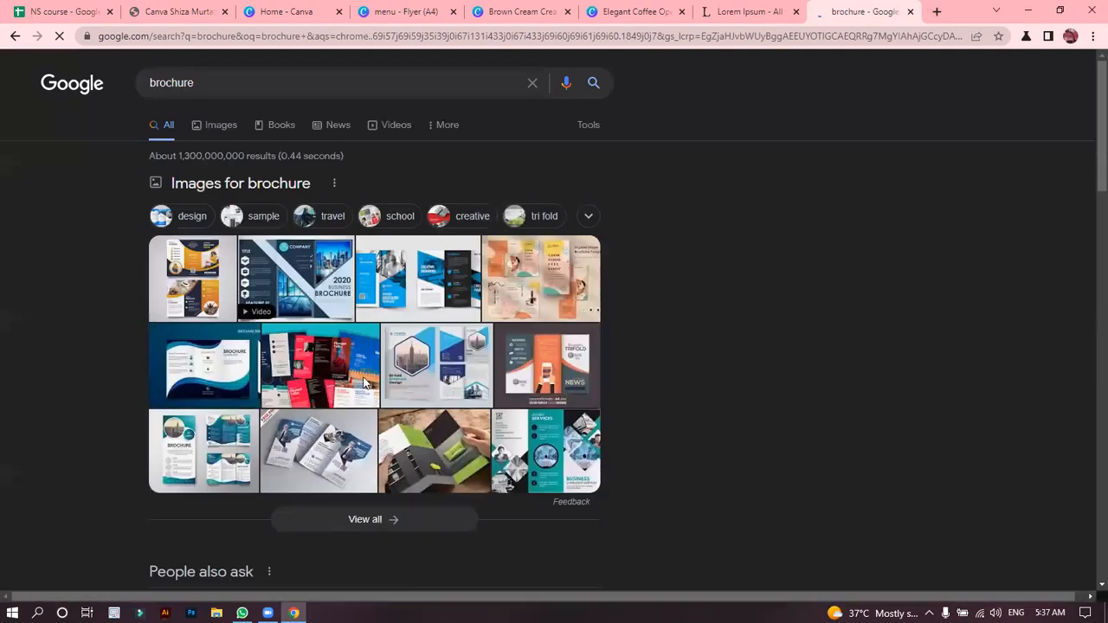
click(221, 127)
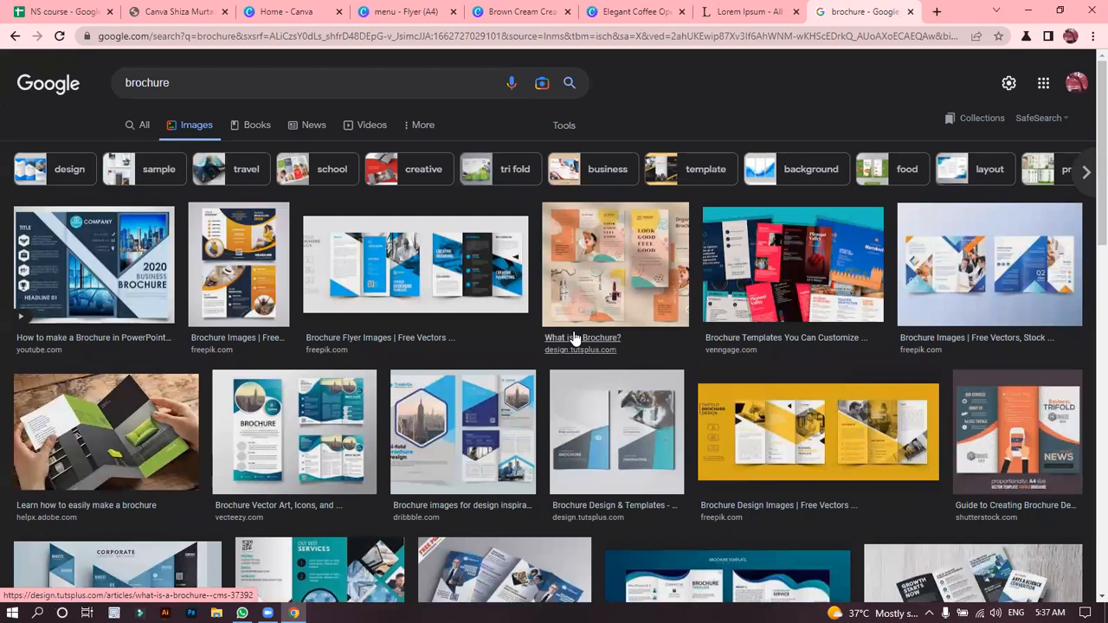
View the yellow trifold result's Freepik page and its "Creative business trifold brochure template", and return to the Google image results.
click(775, 459)
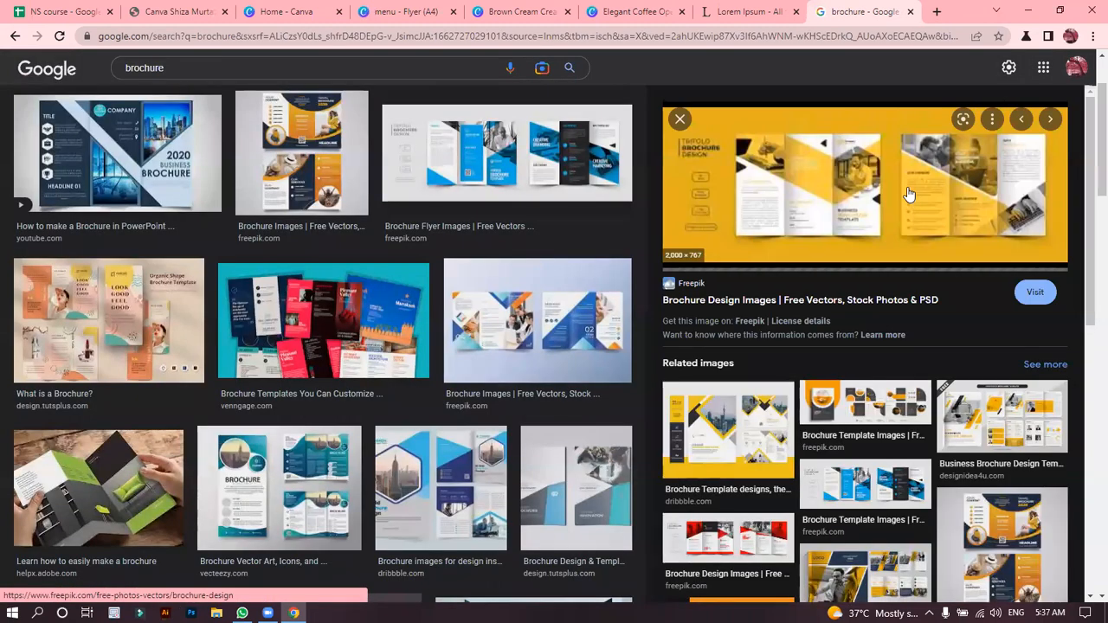
click(766, 198)
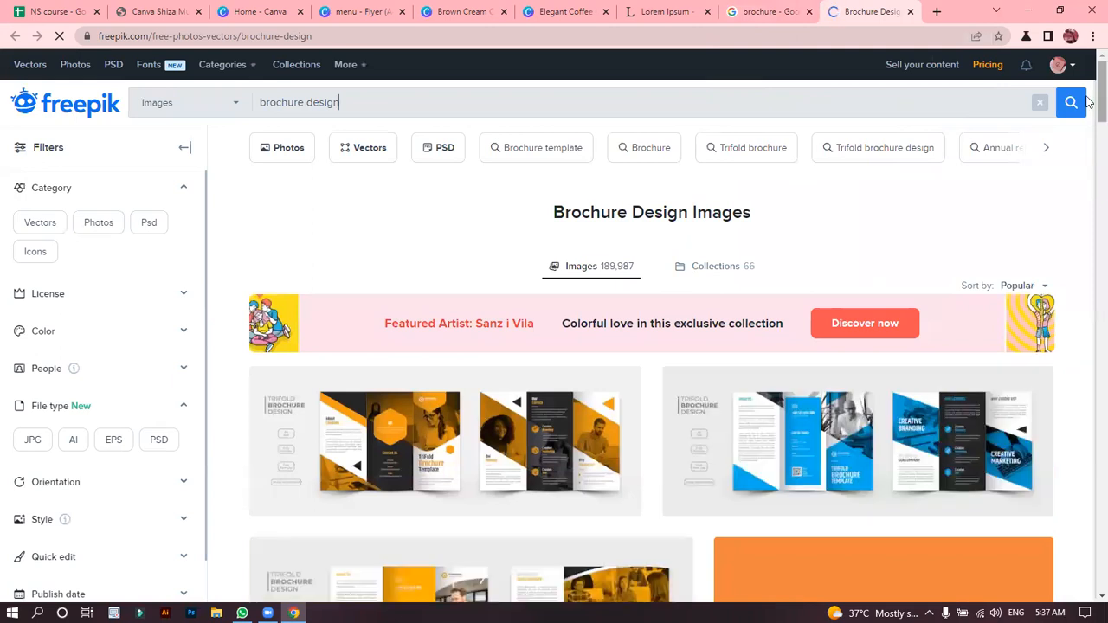
scroll(1088, 143, down, 2)
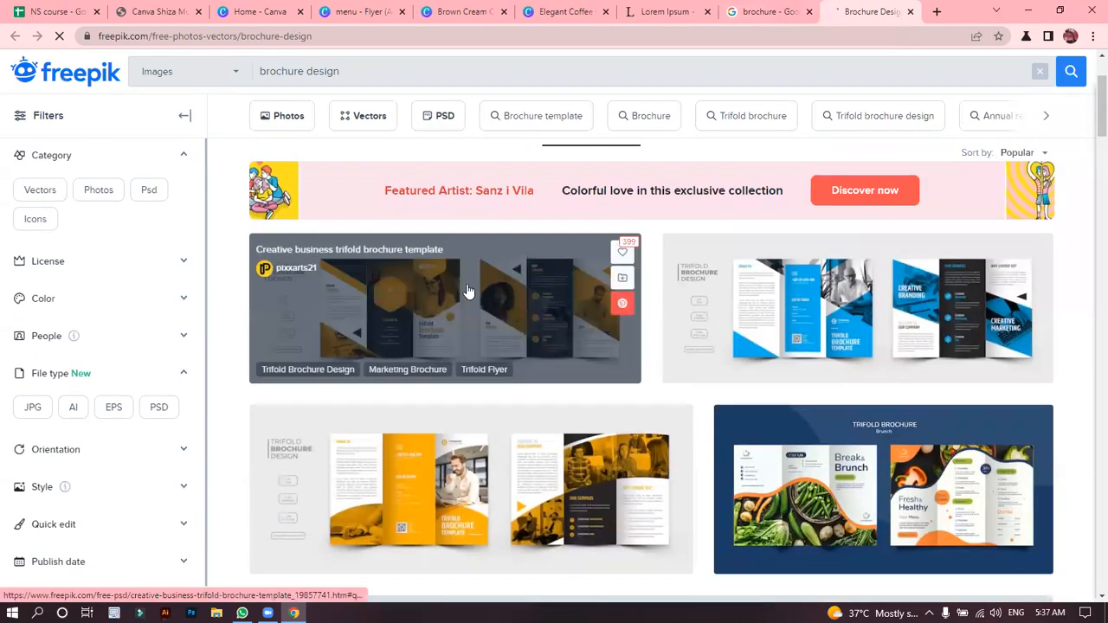
click(466, 284)
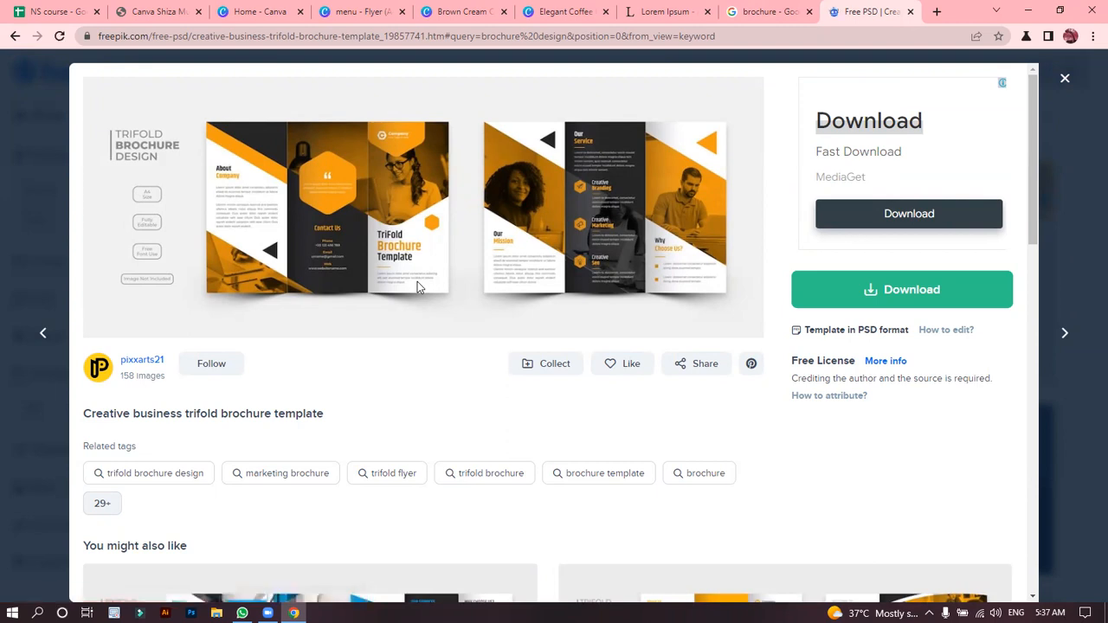
click(763, 11)
click(911, 12)
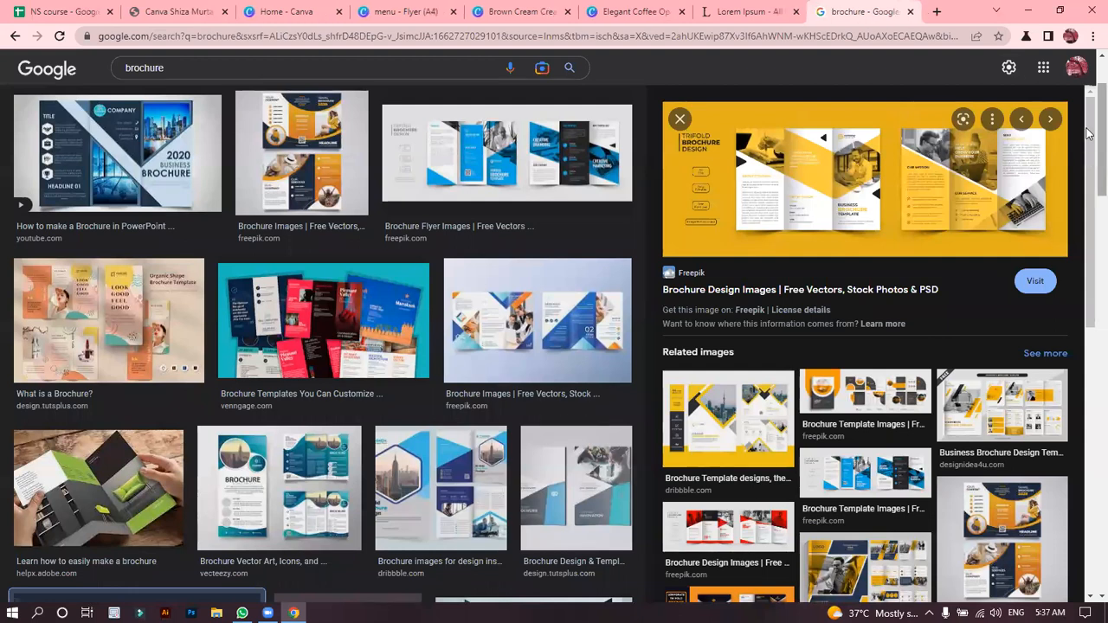
Preview the blue-and-orange Freepik brochure and the teal Vecteezy brochure, and browse the related brochure images.
scroll(561, 208, down, 3)
click(560, 208)
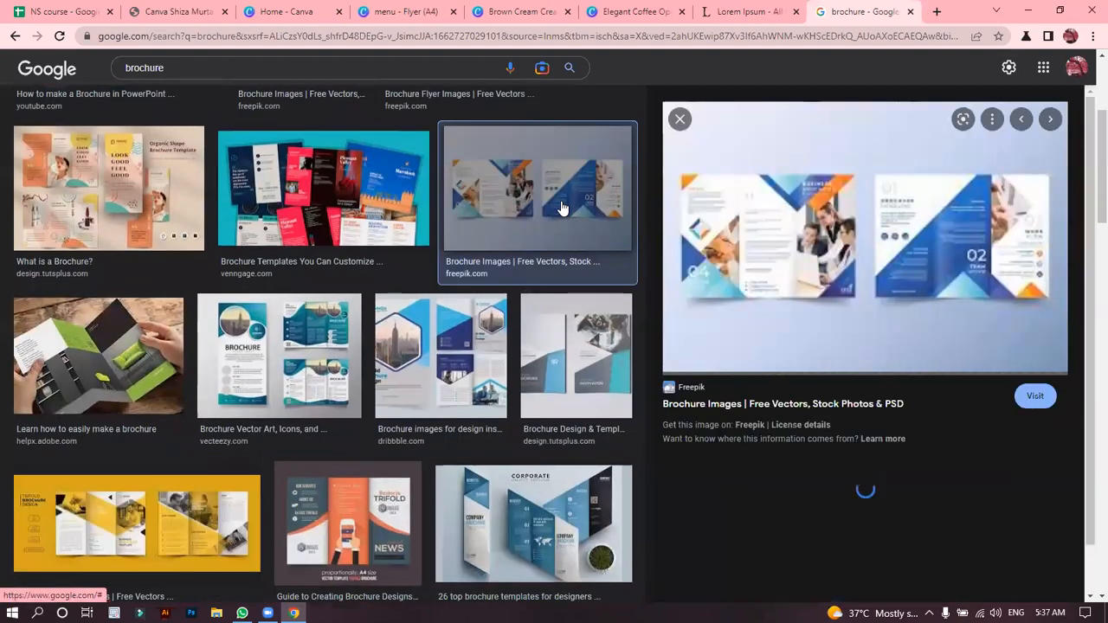
click(319, 335)
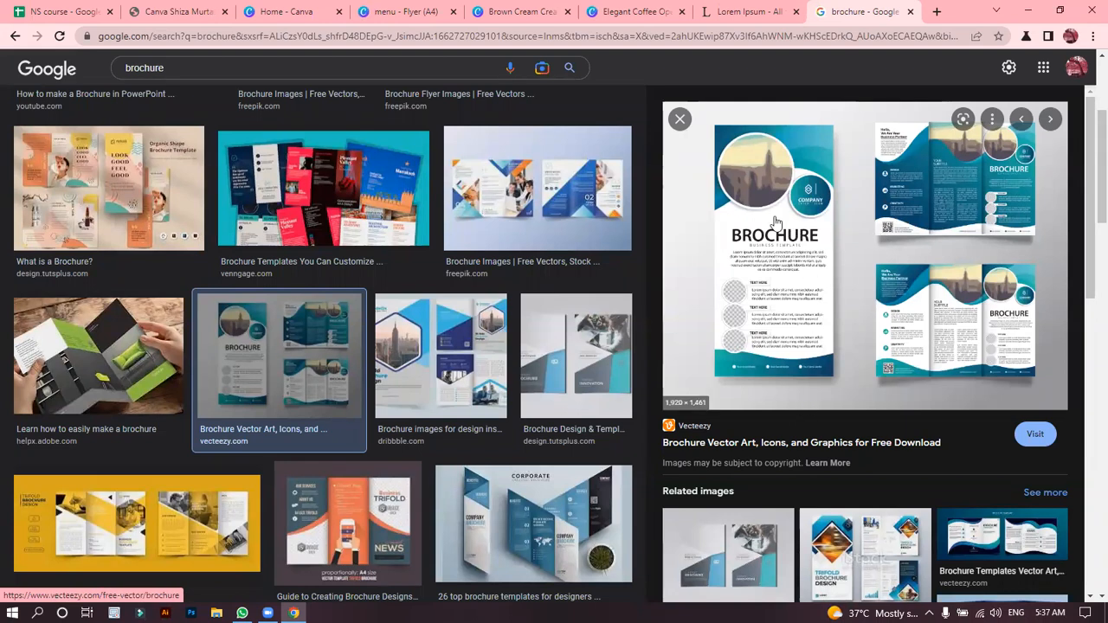
drag(1088, 176, 1087, 326)
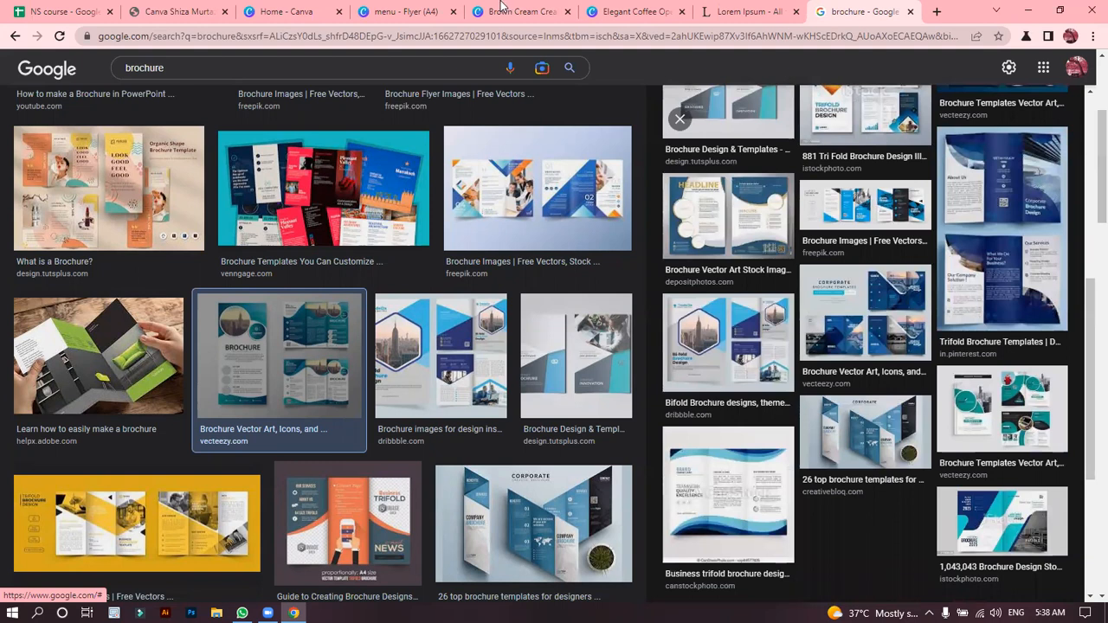
Switch back to the trifold brochure design in Canva and compare the layouts of page 1 and page 2.
click(655, 9)
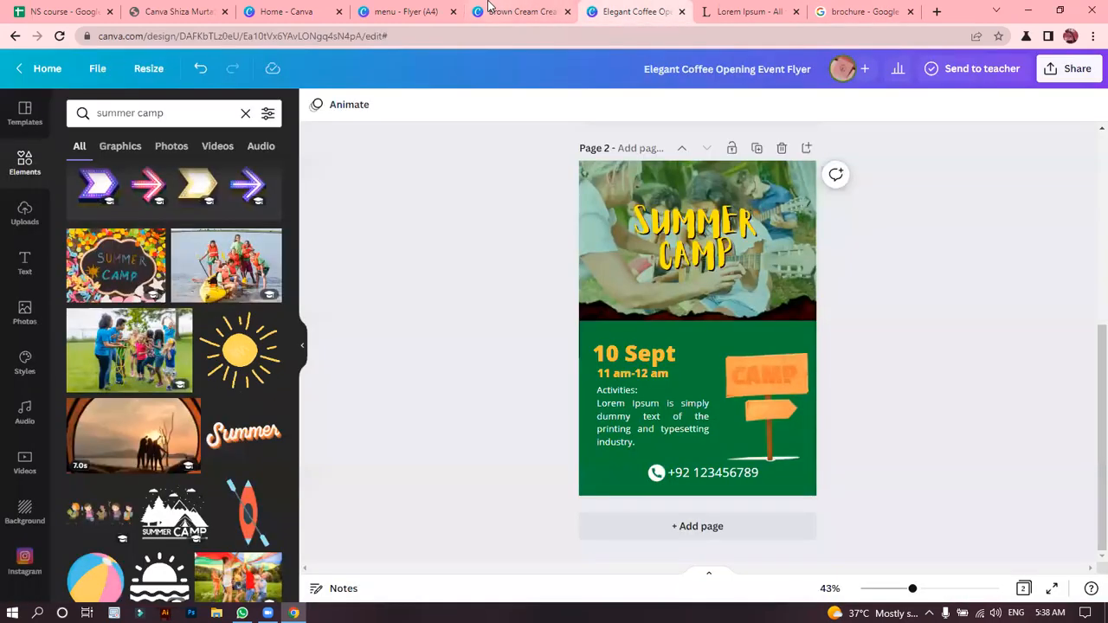
click(515, 12)
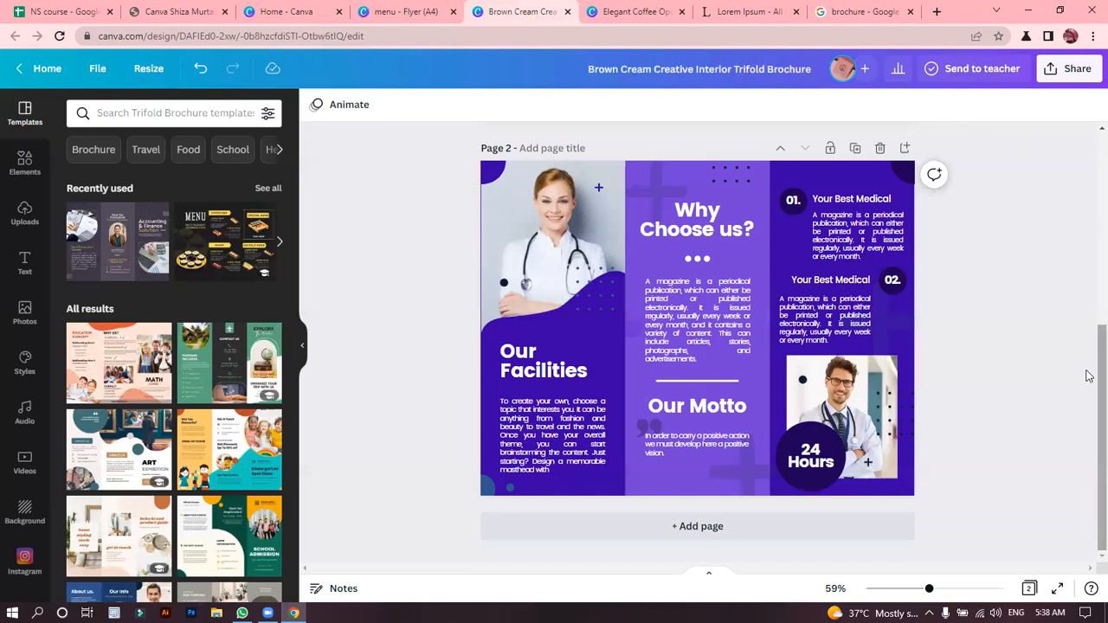
drag(1088, 363, 1088, 142)
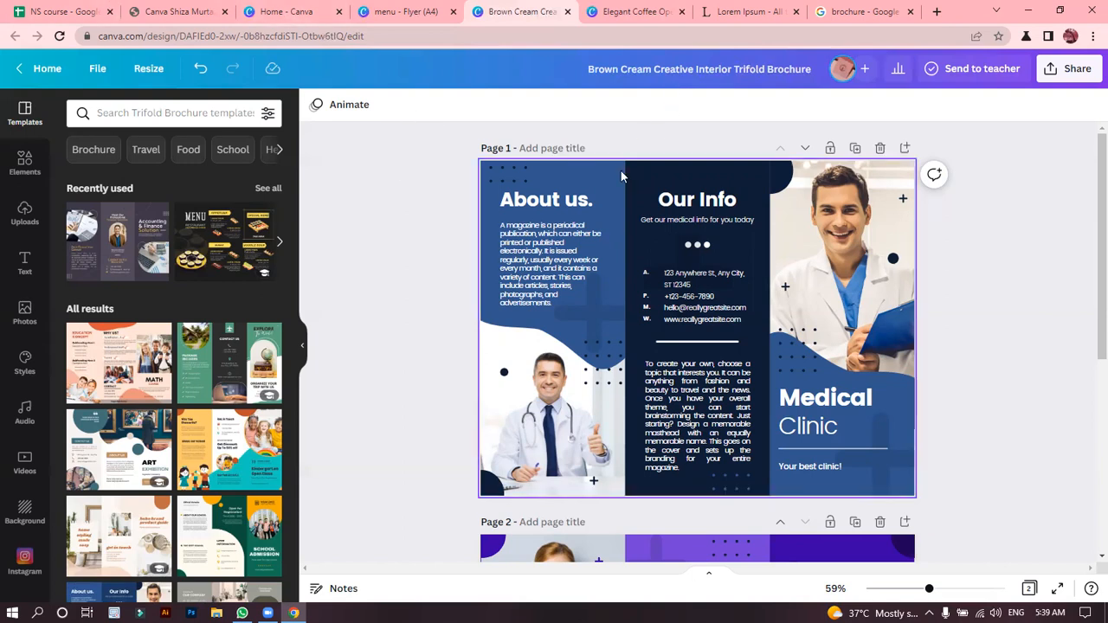
scroll(1088, 239, down, 1)
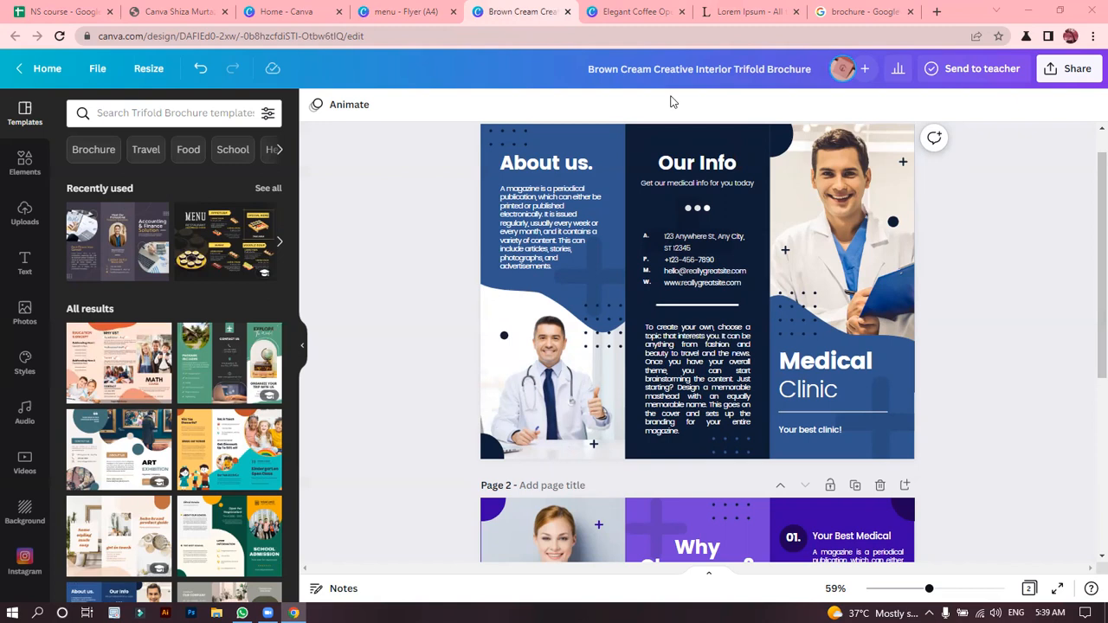
scroll(1088, 346, down, 3)
scroll(1088, 380, up, 1)
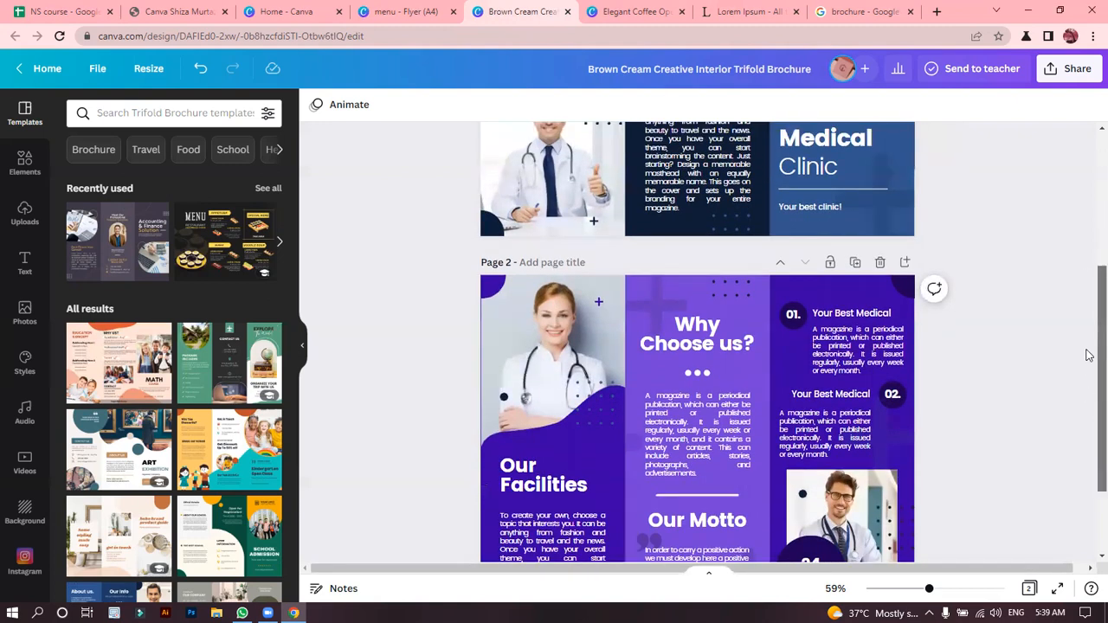
scroll(1088, 502, down, 2)
scroll(1083, 319, up, 3)
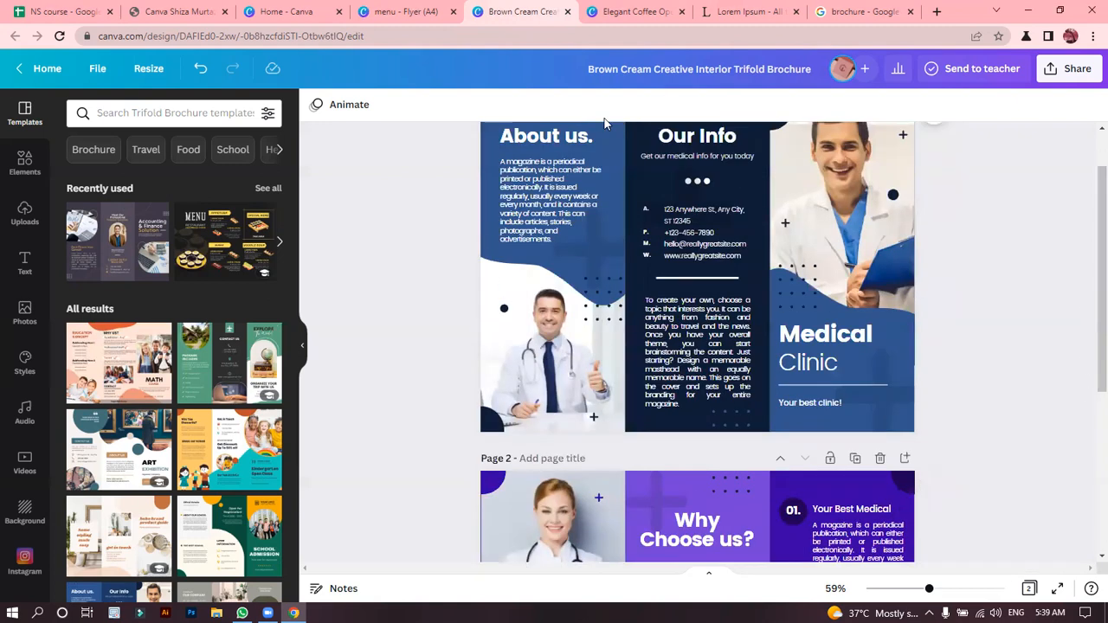
Switch to the "menu" flyer design and review its menu card and fast food restaurant pages.
click(403, 12)
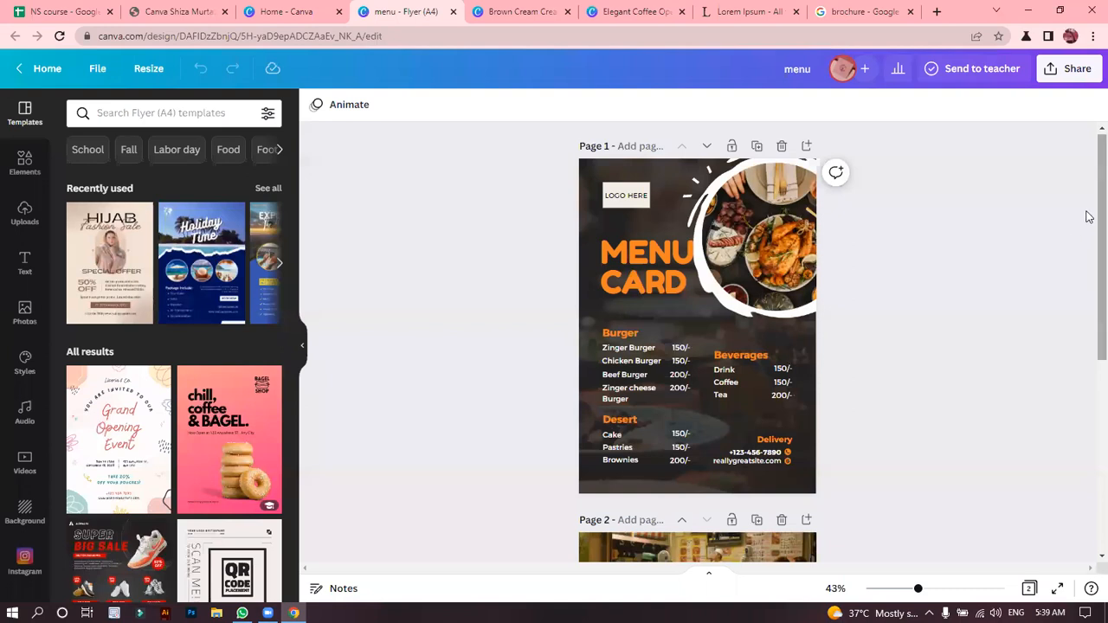
scroll(1088, 294, down, 2)
scroll(1087, 311, down, 2)
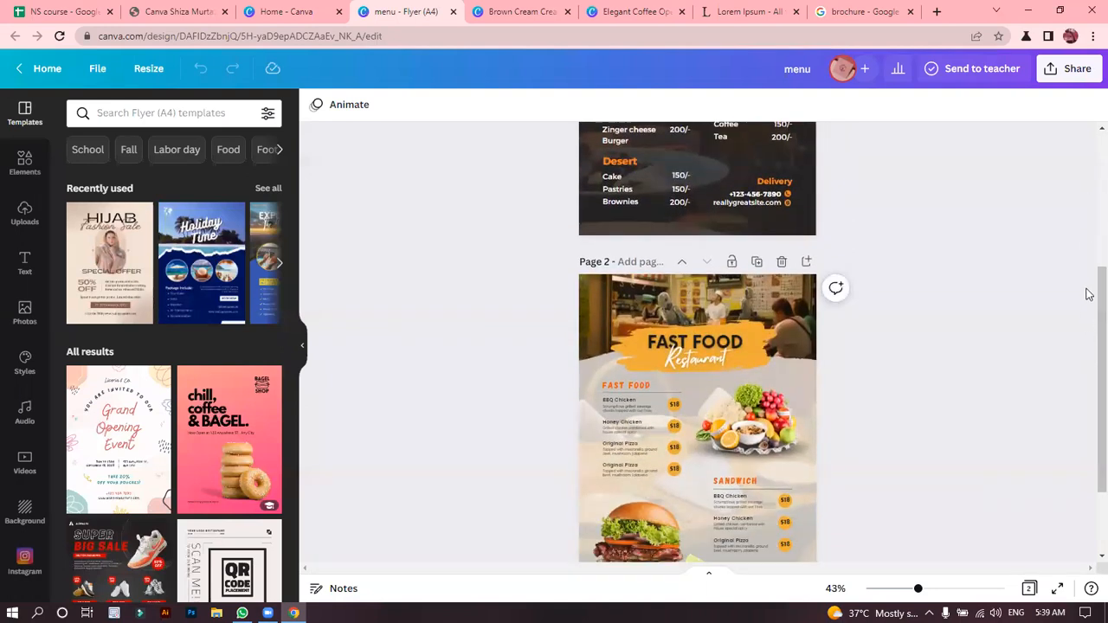
scroll(1088, 381, down, 2)
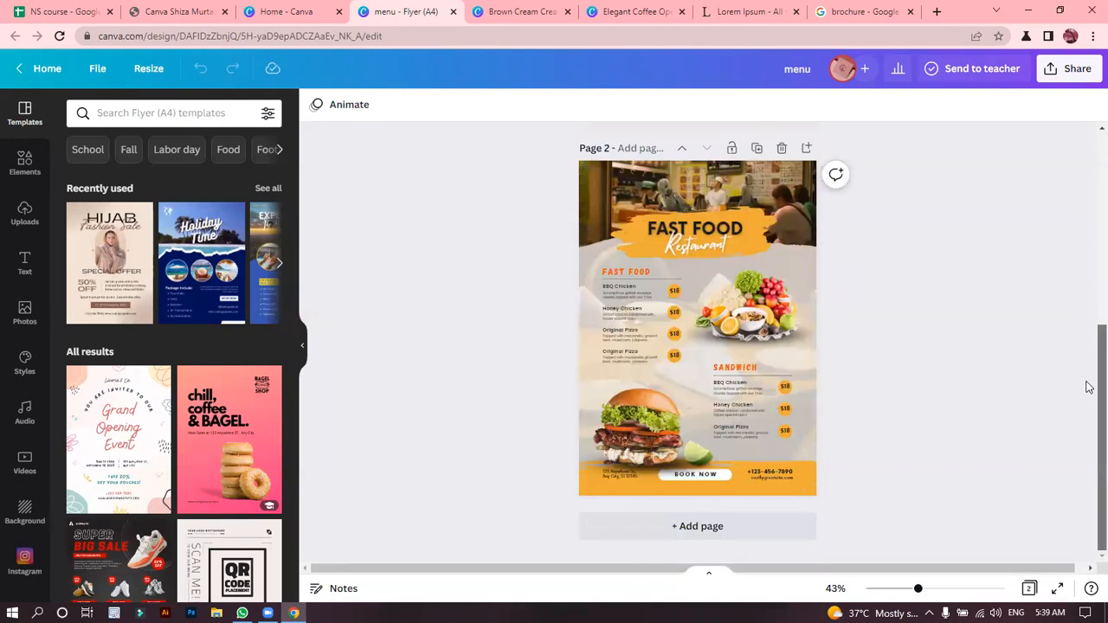
scroll(1088, 303, up, 4)
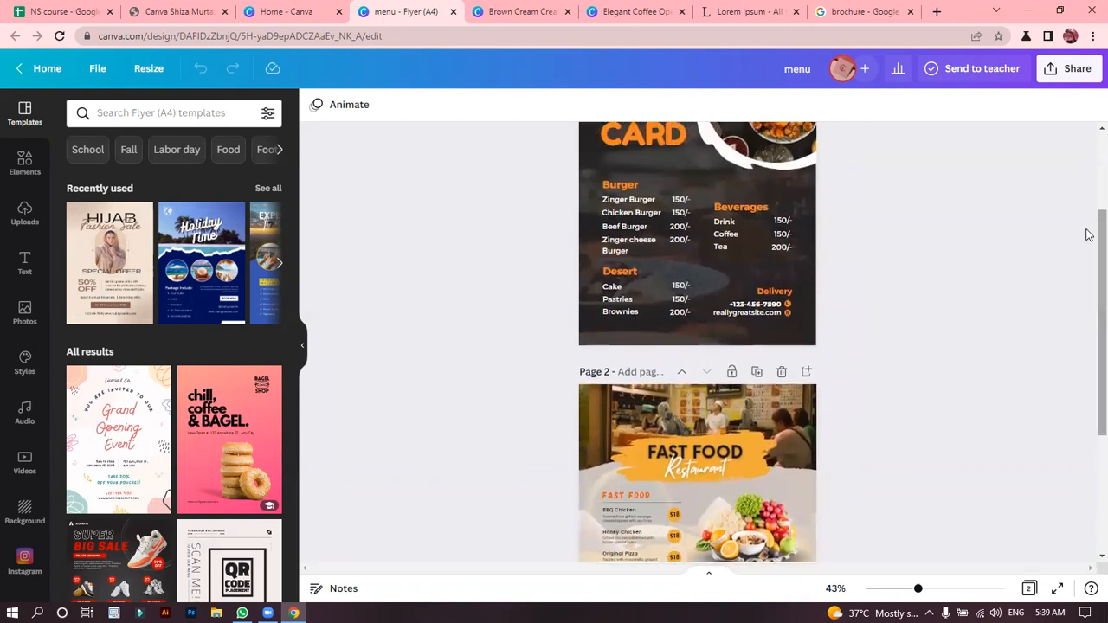
Review the menu card layout on page 1, including its background image, and go to the fast food restaurant page.
scroll(1088, 207, up, 2)
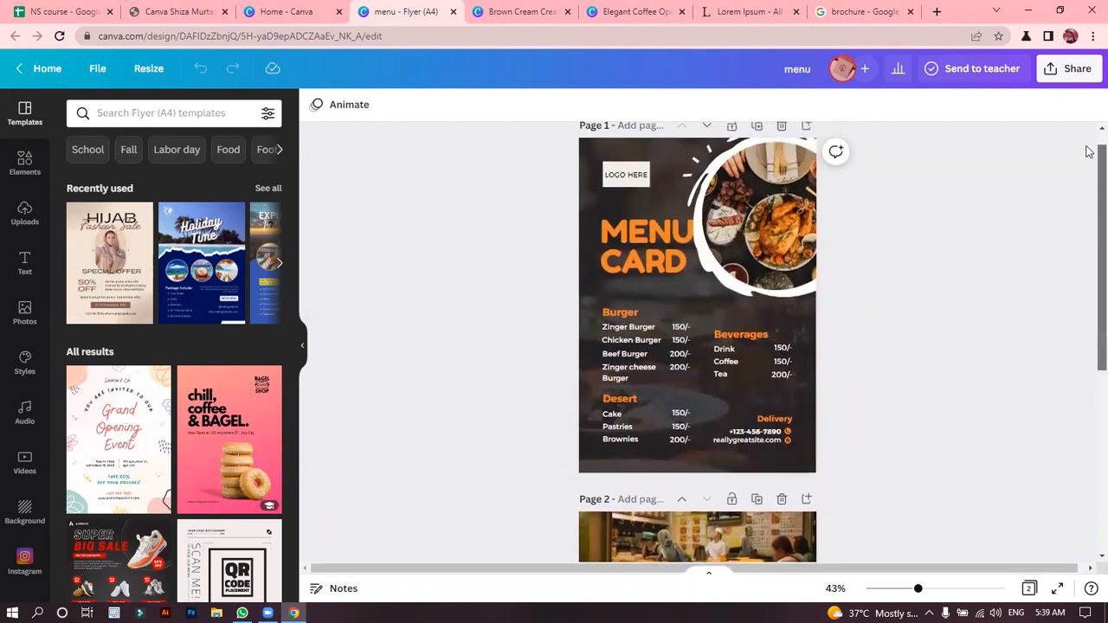
scroll(1088, 151, up, 1)
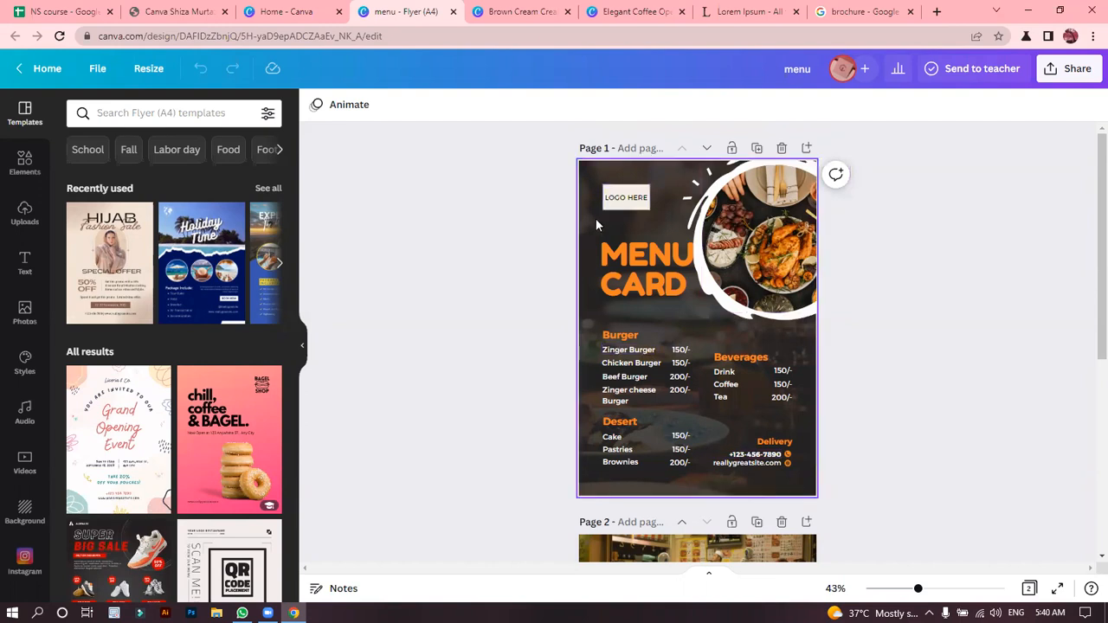
click(591, 247)
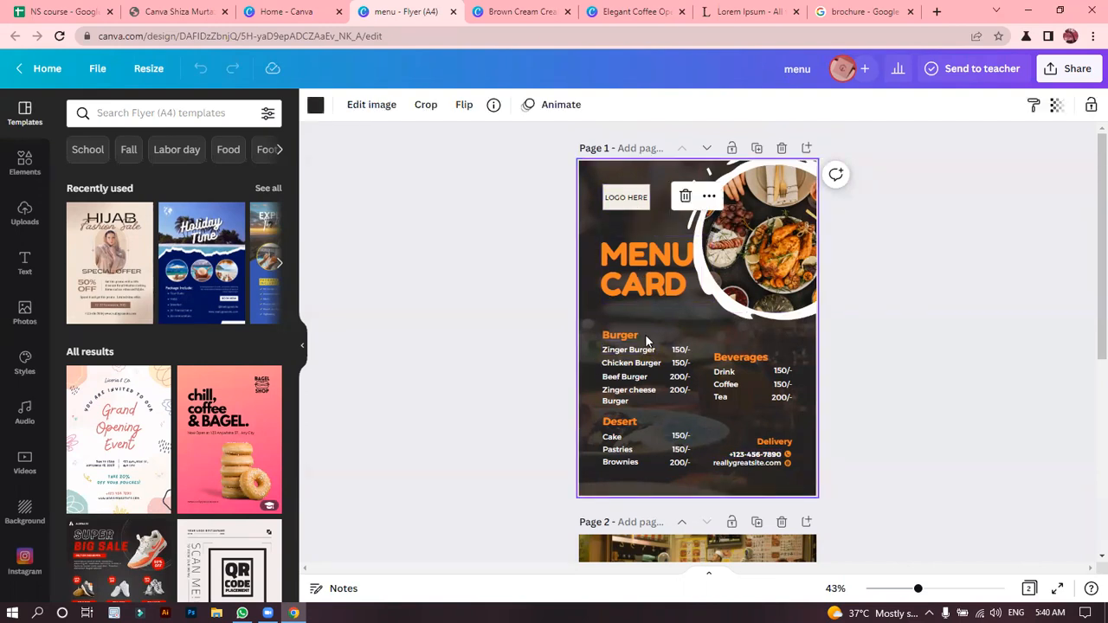
drag(1089, 189, 1088, 360)
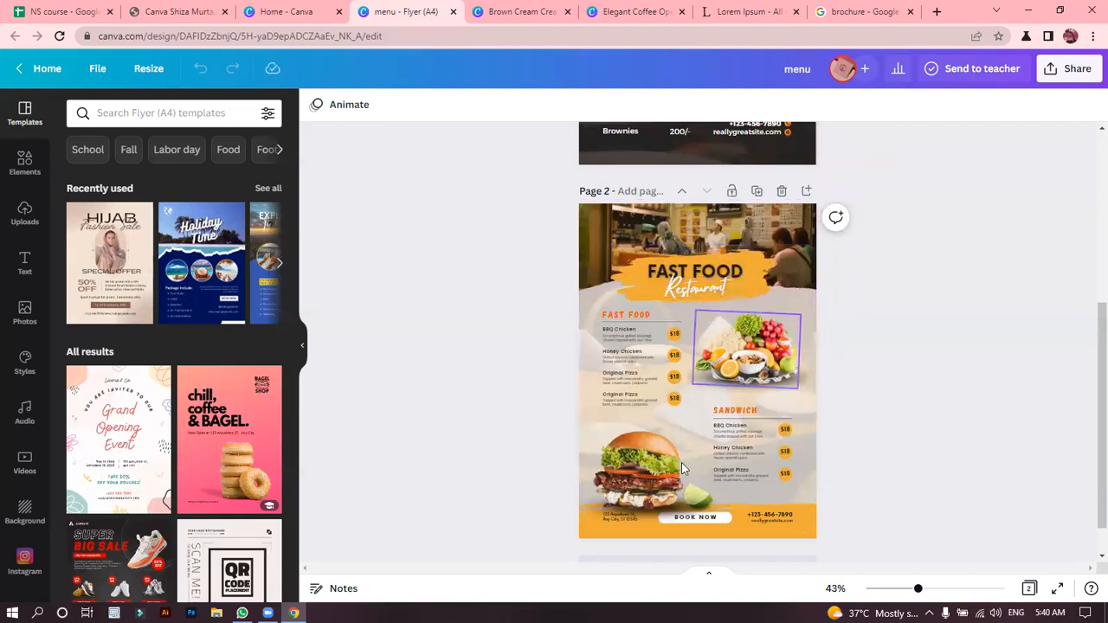
Shift the vegetable platter and burger images slightly on the fast food restaurant page, and check the lime and nearby elements.
drag(753, 365, 726, 357)
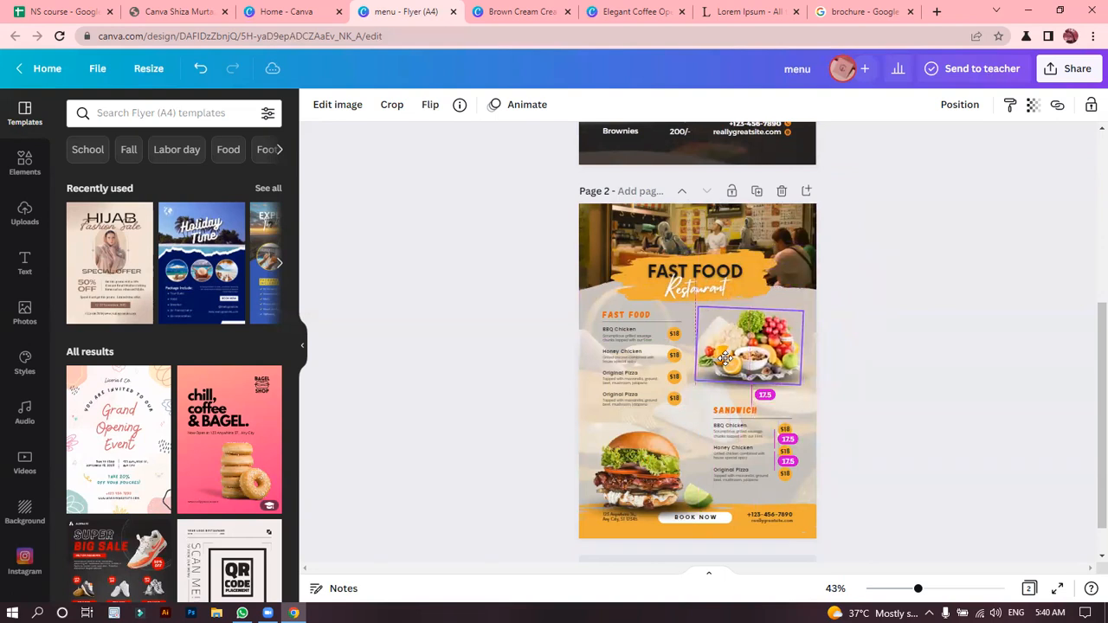
mouse_move(637, 482)
mouse_down()
mouse_move(662, 411)
mouse_move(647, 484)
mouse_move(647, 474)
mouse_up()
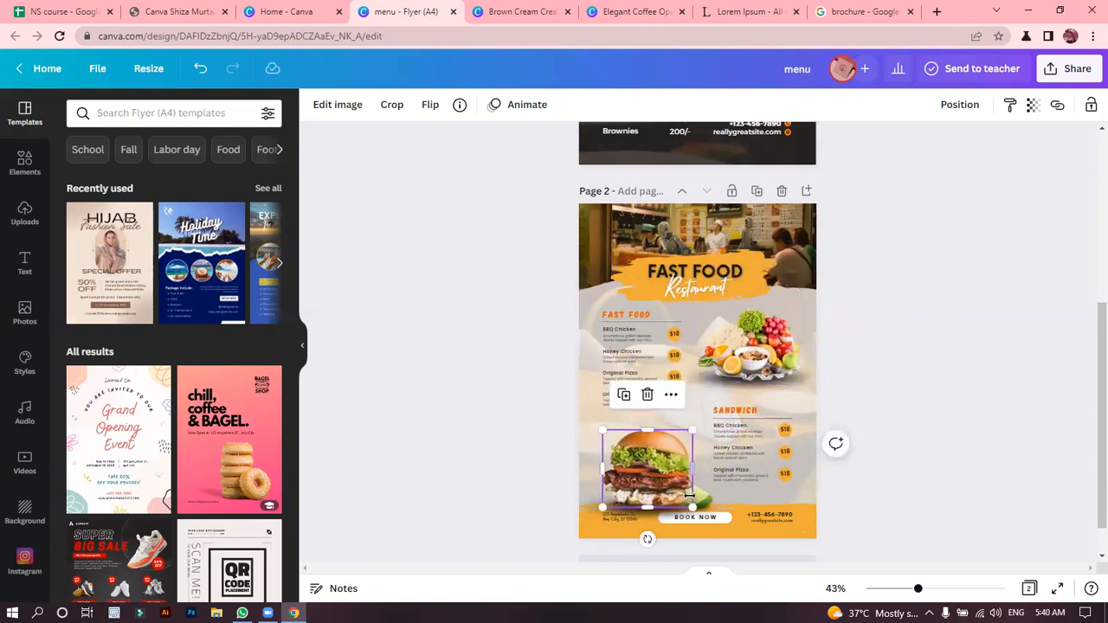
click(708, 502)
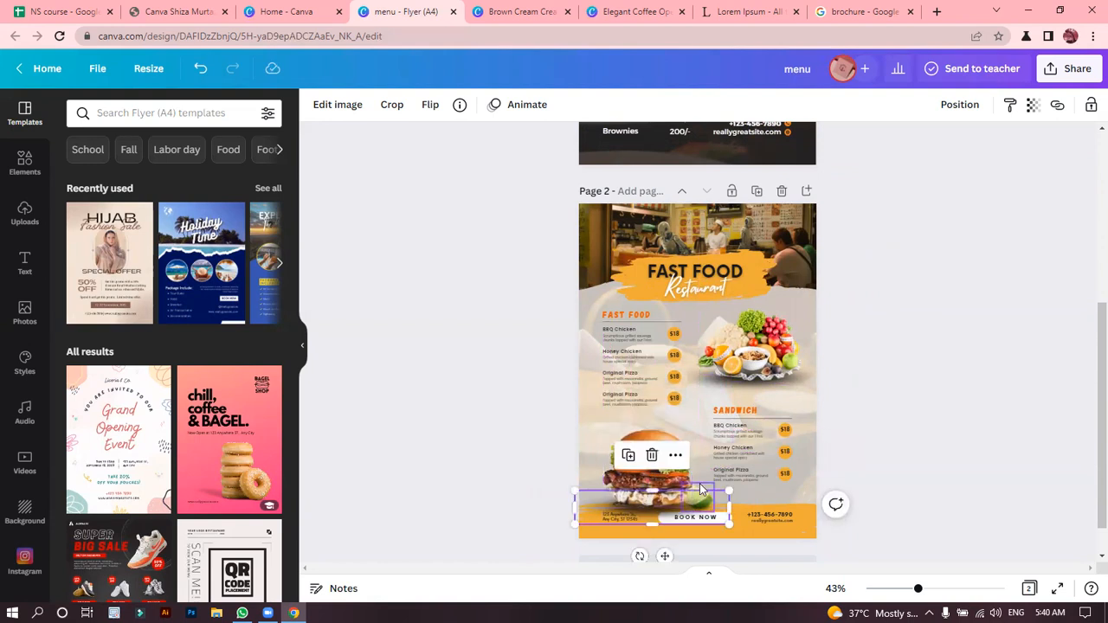
click(698, 489)
click(931, 348)
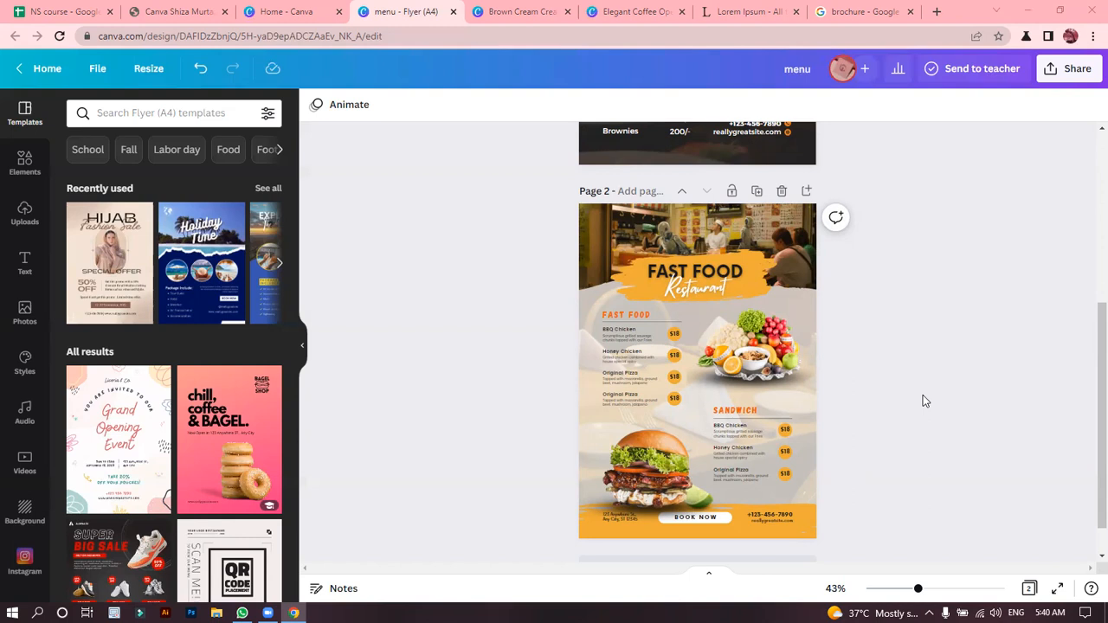
Return to the Canva home page and search the templates for "menu".
click(290, 11)
click(590, 199)
text(menu)
key(Return)
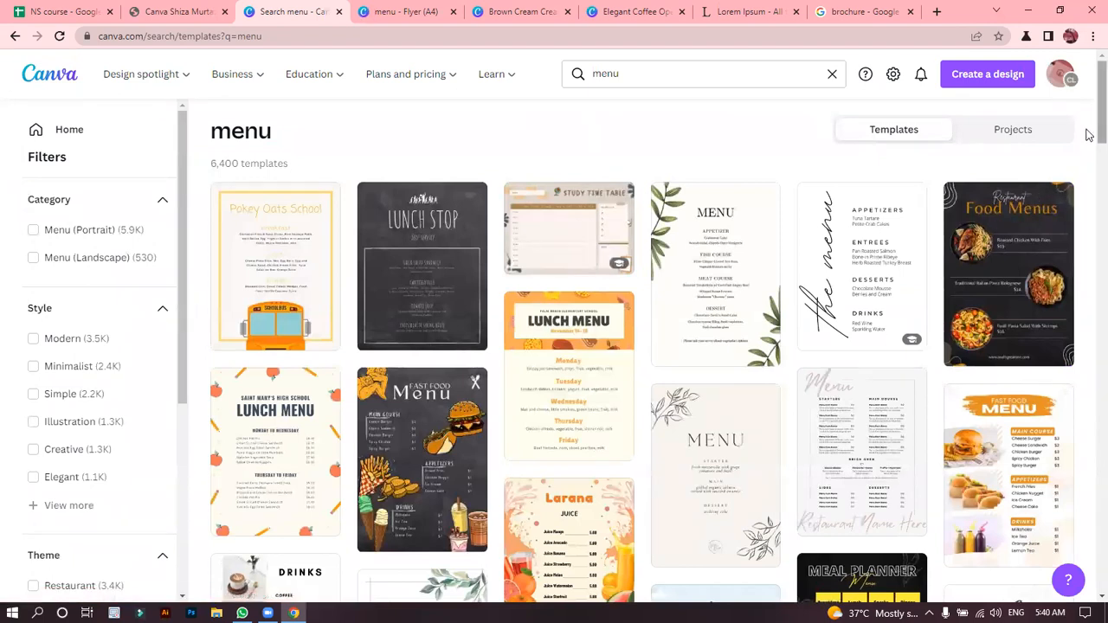
Browse the menu templates and open the Black And Yellow Modern Delicious Food Menu Landscape template as a design.
scroll(1088, 138, down, 5)
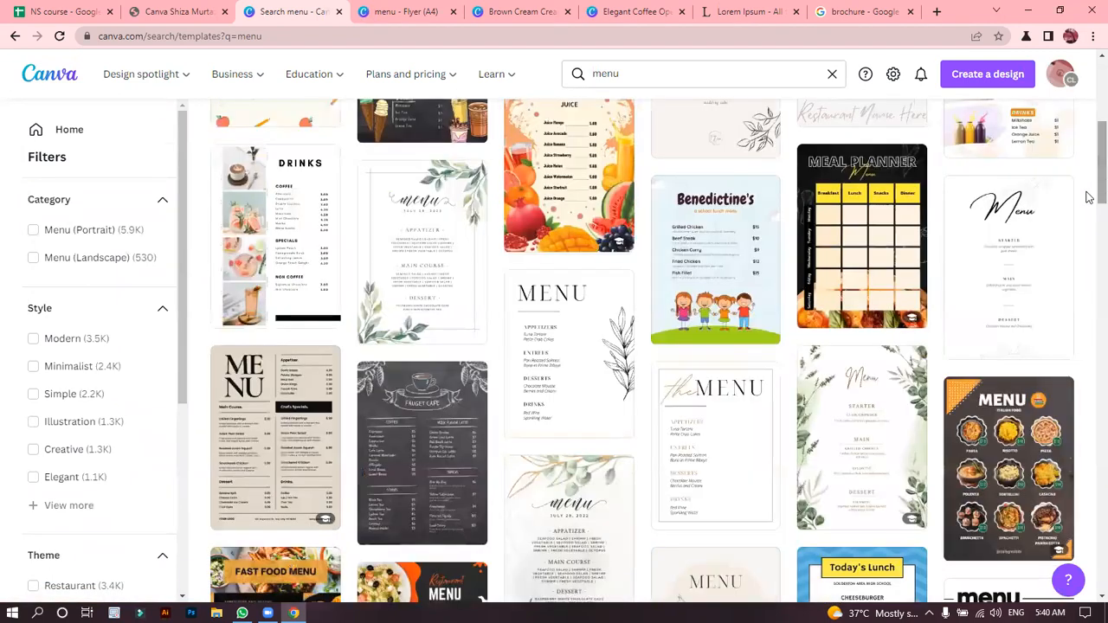
scroll(1088, 198, down, 3)
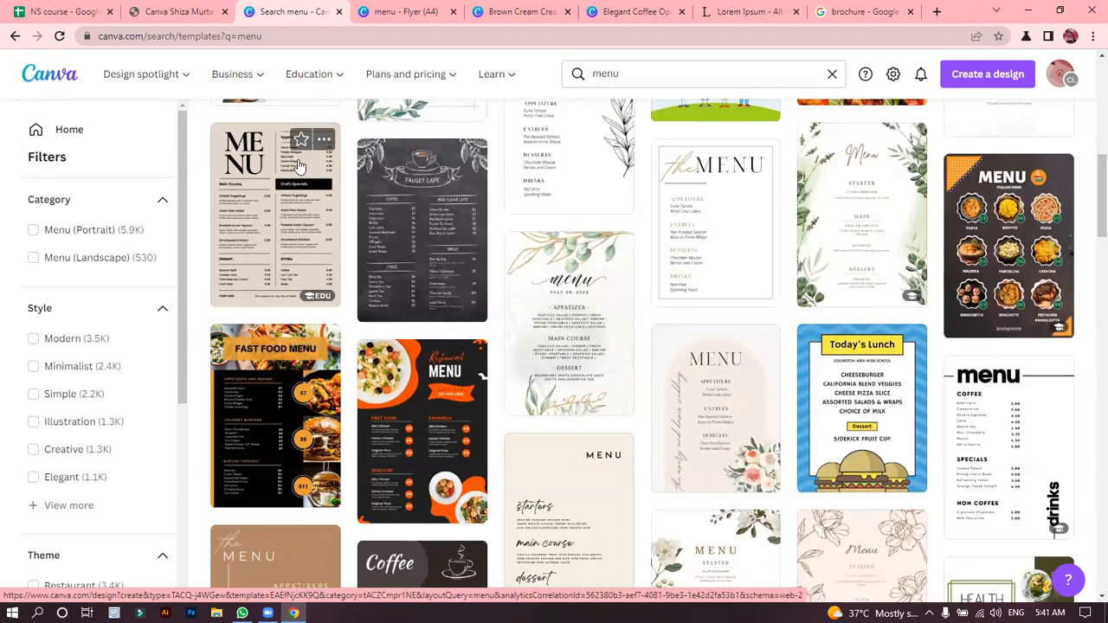
drag(1088, 210, 679, 266)
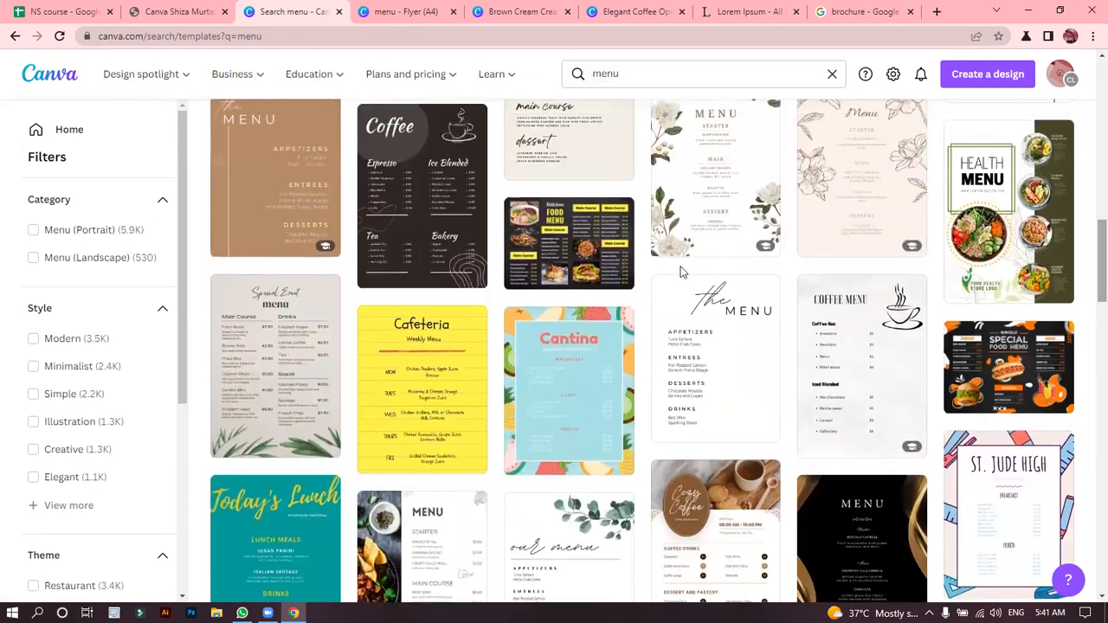
click(546, 256)
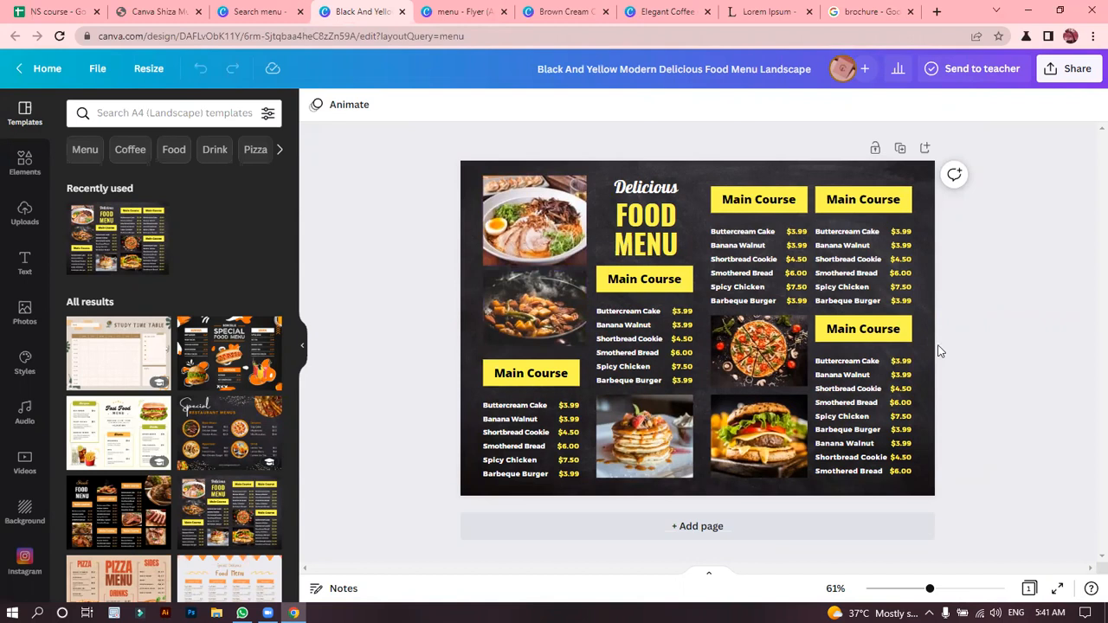
click(280, 9)
click(364, 11)
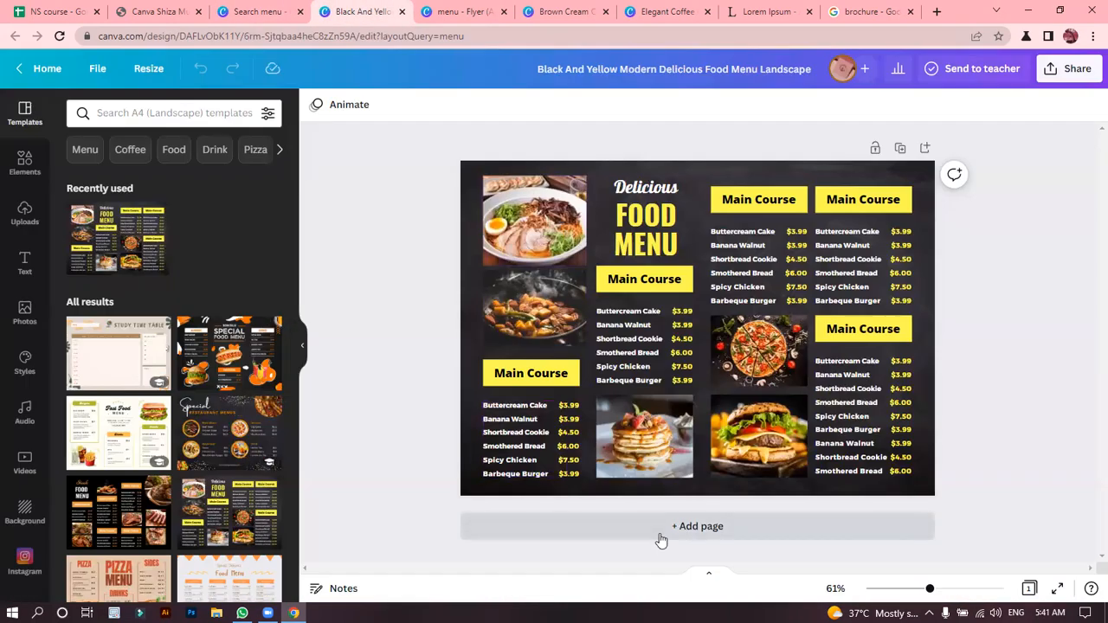
Add a second page and apply the orange and black Borcelle Special Food Menu template to it.
click(649, 529)
click(242, 386)
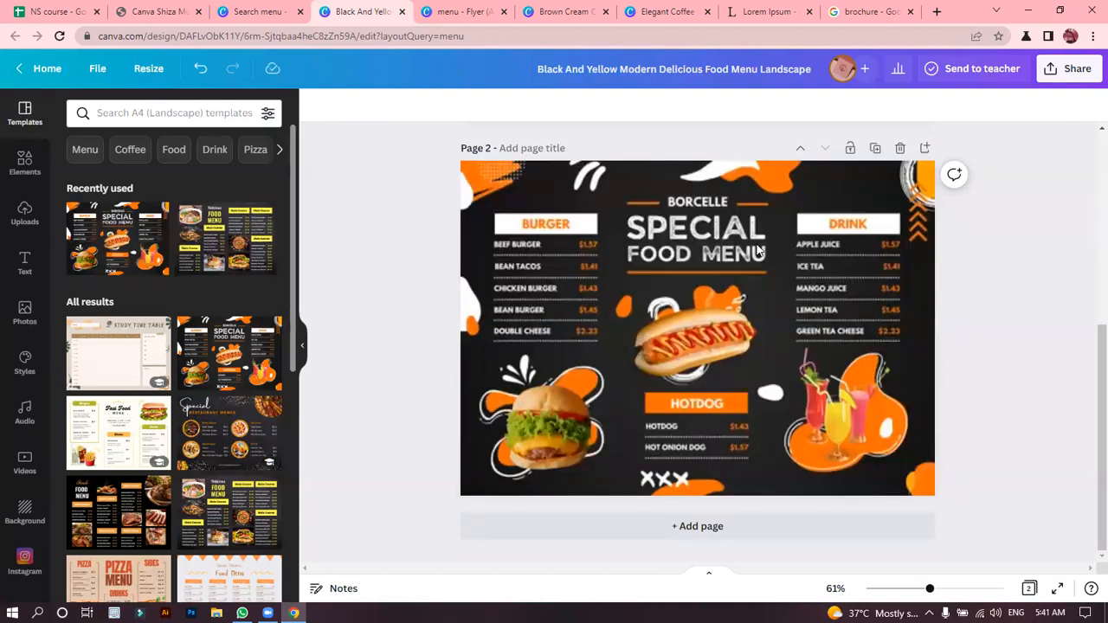
click(617, 329)
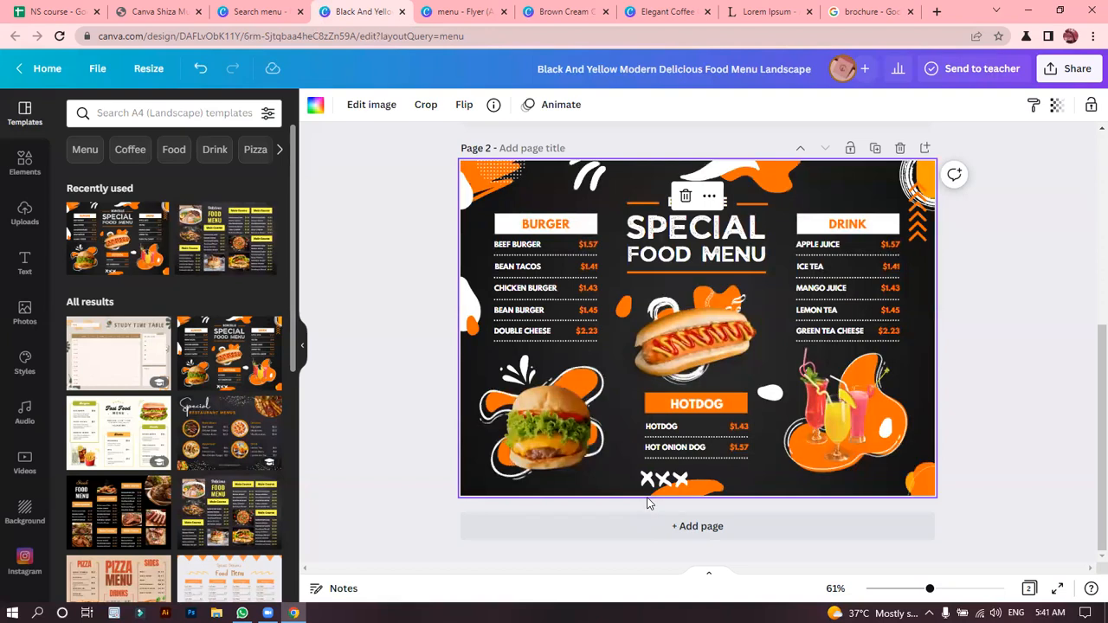
Add a third page and apply the black Steak Food Menu template to it.
click(716, 536)
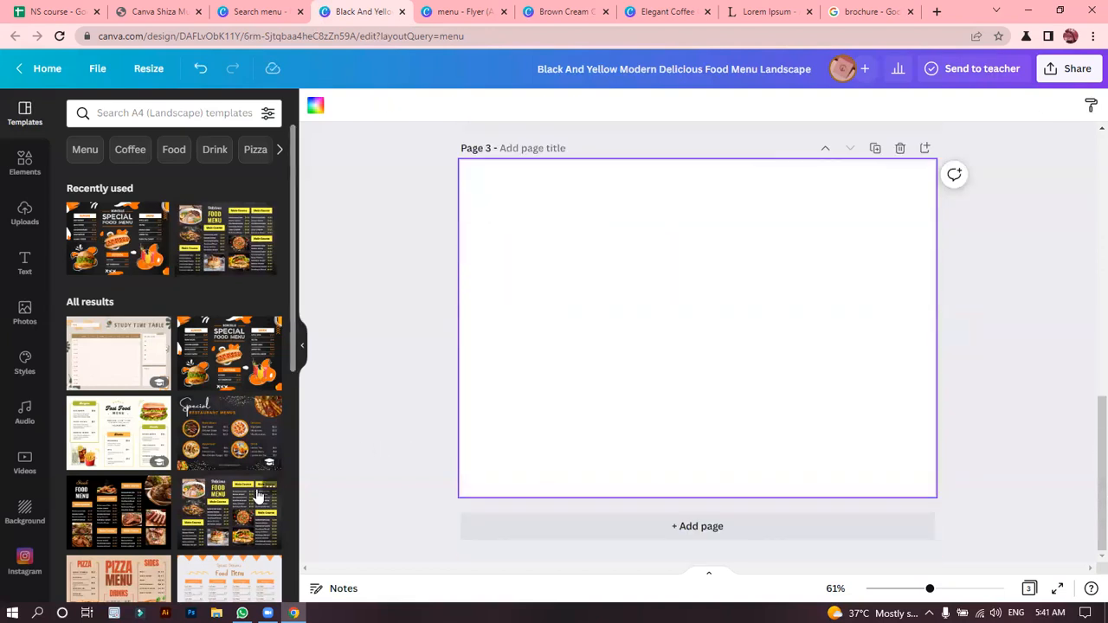
click(93, 511)
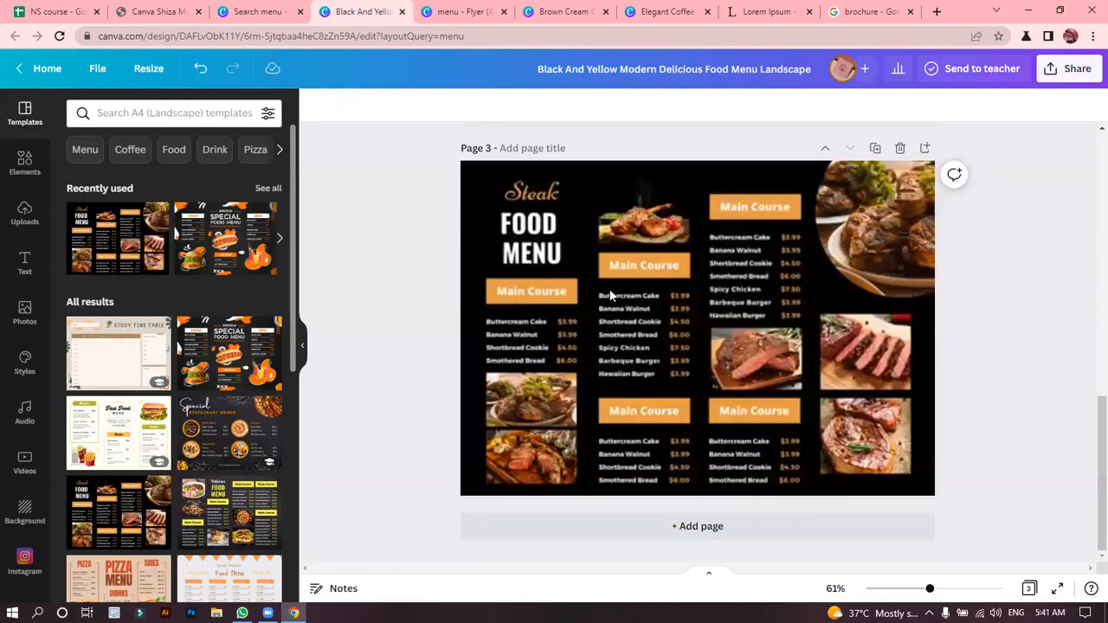
click(644, 315)
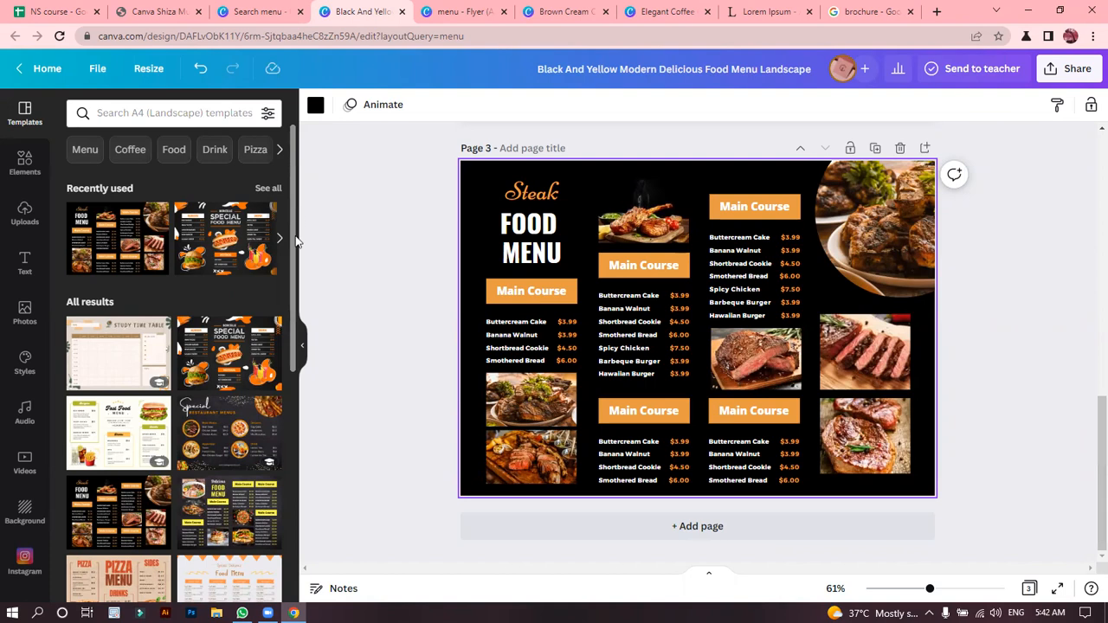
Replace page 3's design with the yellow-centred Fauget Hotel menu template, and add page 4 with the matching pizza, ice cream and burger template.
drag(296, 242, 292, 388)
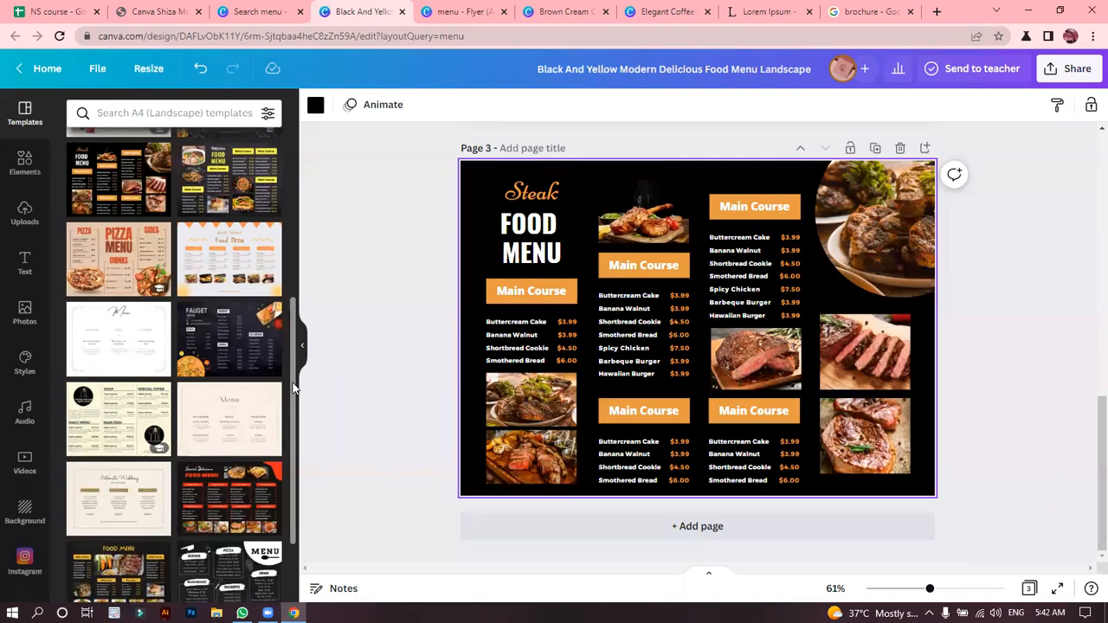
drag(297, 385, 299, 487)
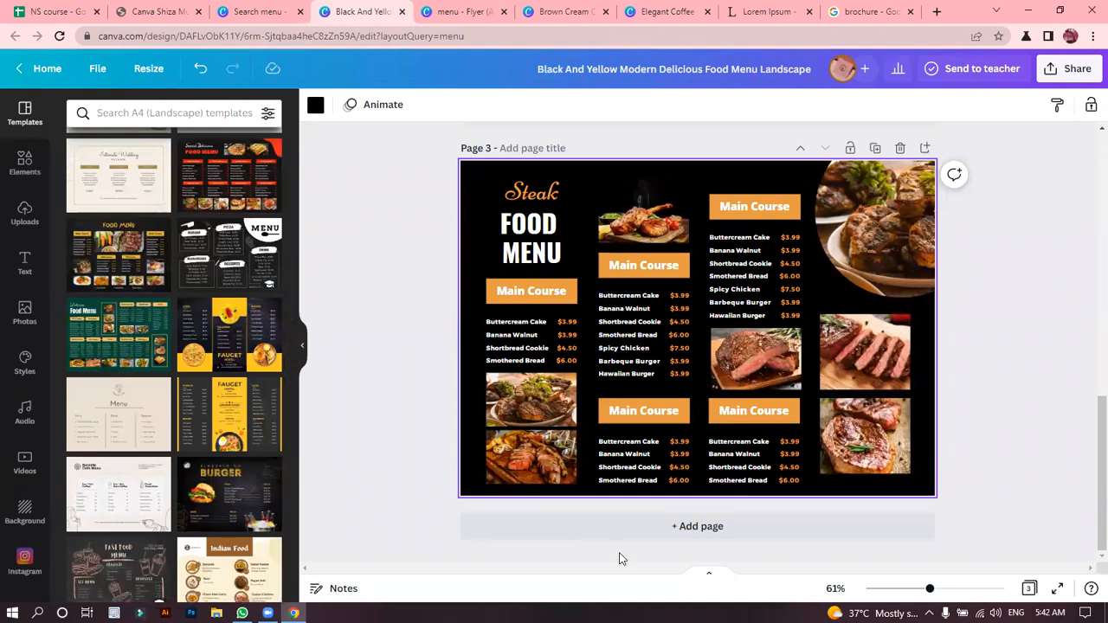
click(224, 435)
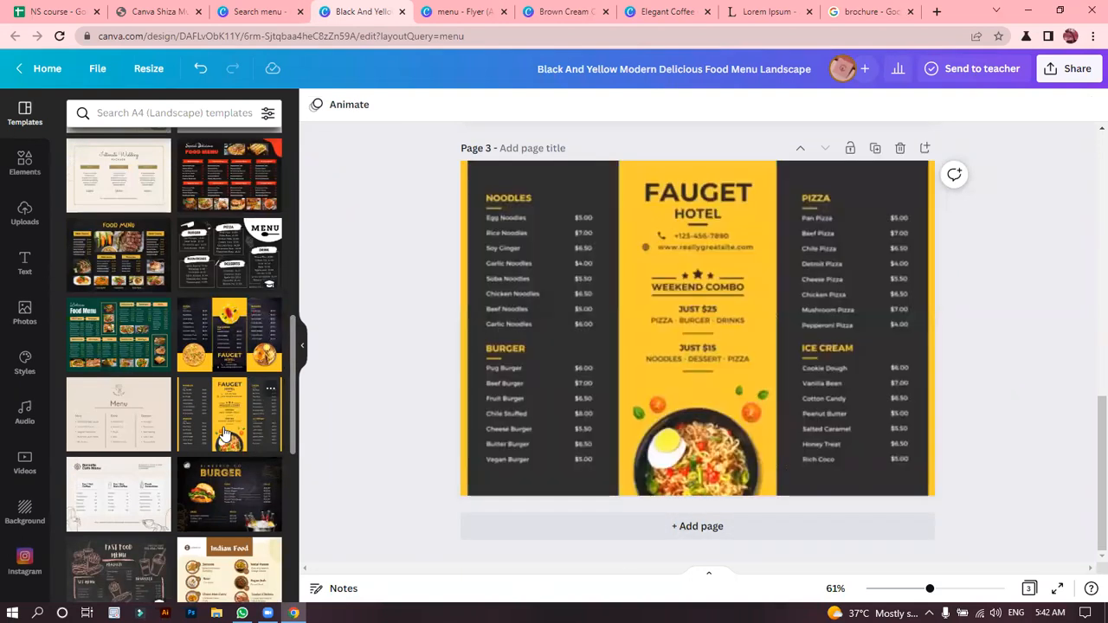
click(830, 194)
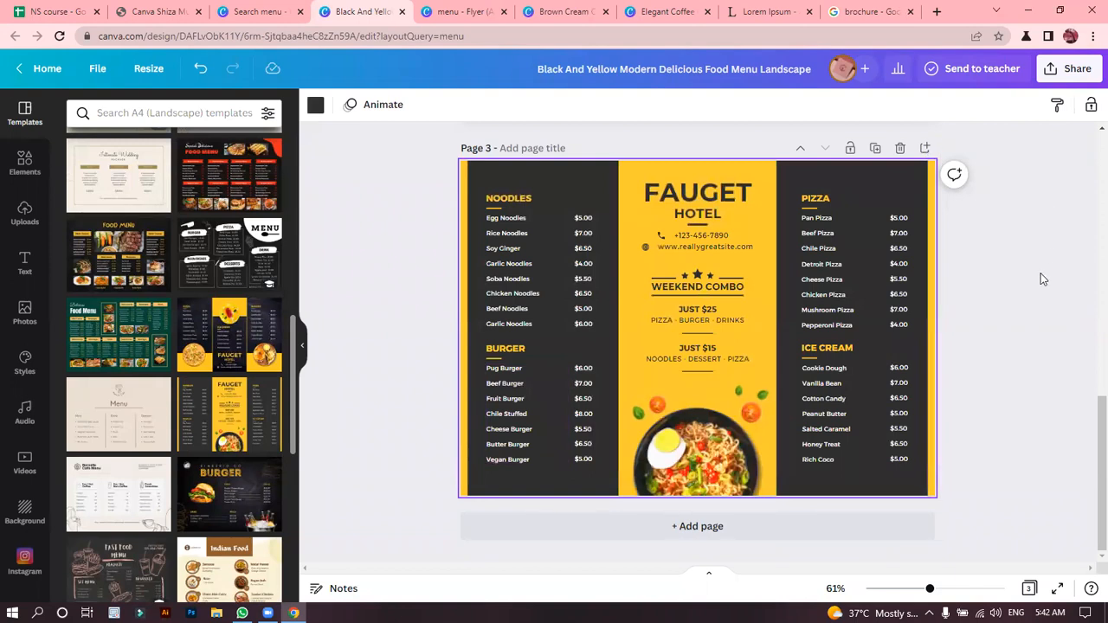
click(697, 538)
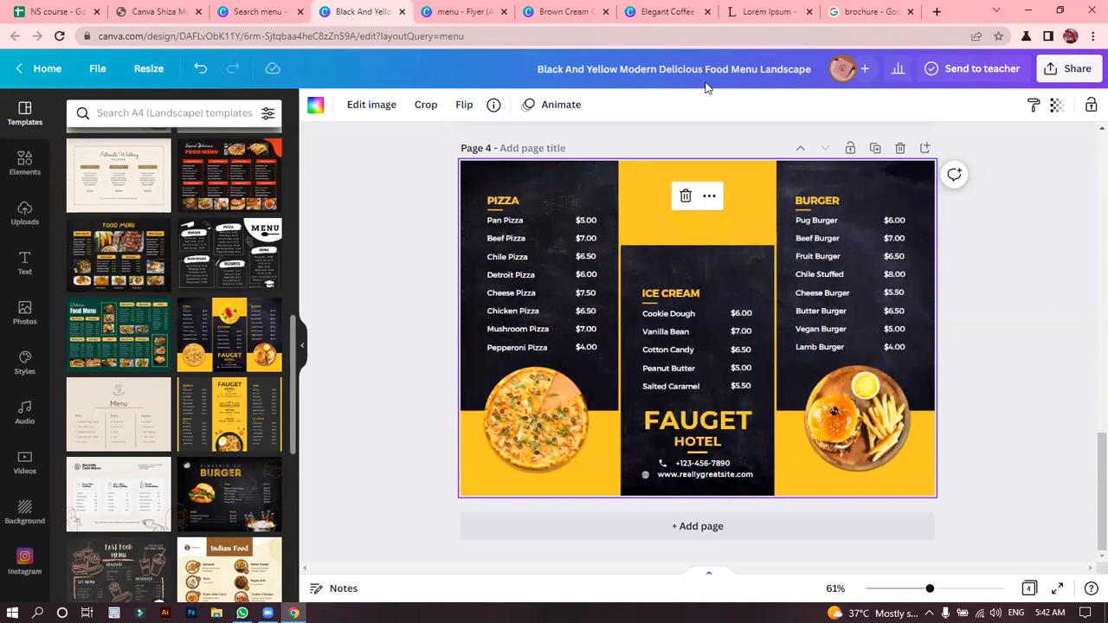
mouse_move(1089, 482)
mouse_down()
mouse_move(1089, 368)
mouse_move(1089, 502)
mouse_up()
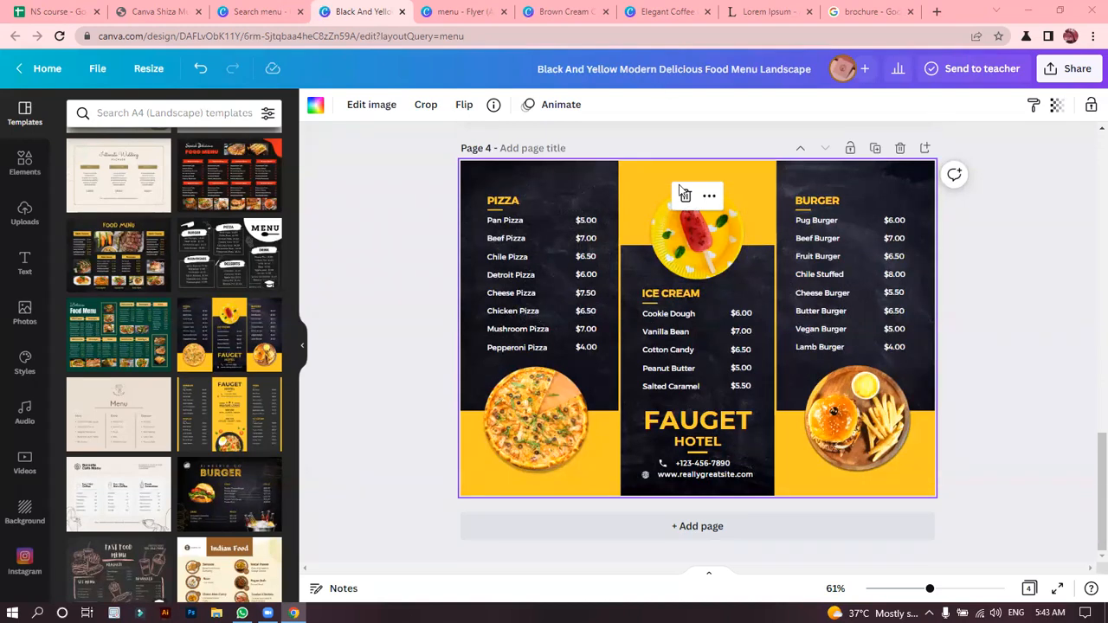
Move page 2's hot dog image aside to inspect the orange and white brush shapes behind it, and put it back over them.
drag(1087, 517, 1087, 297)
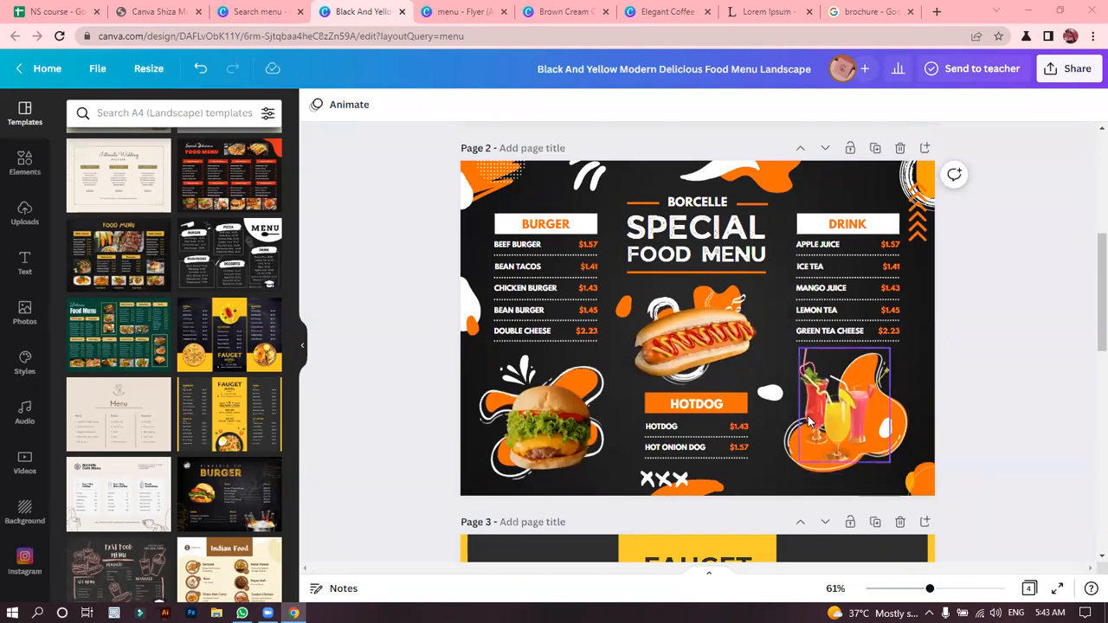
drag(680, 350, 823, 329)
click(696, 321)
click(662, 364)
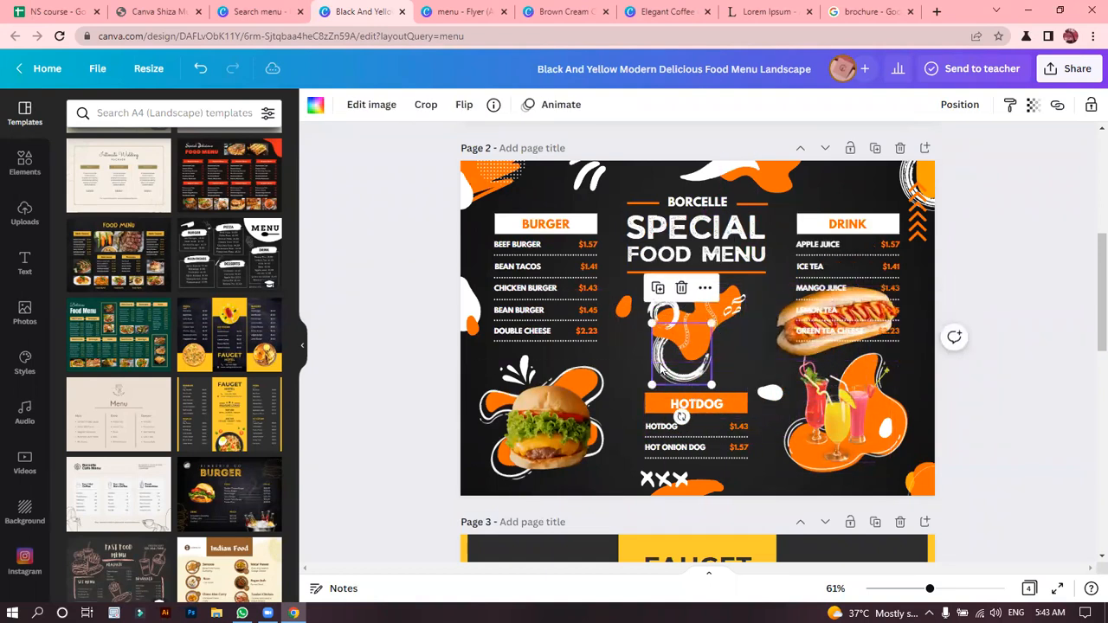
click(666, 305)
drag(835, 324, 697, 337)
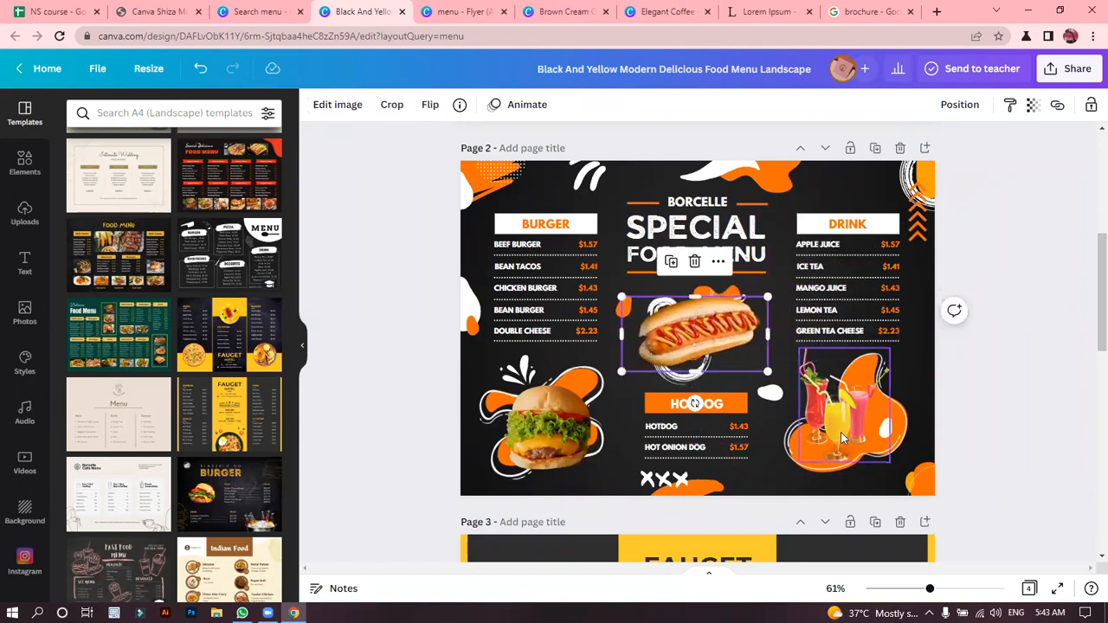
Nudge the drinks image and move the burger image slightly up over their orange shapes on page 2.
click(843, 433)
drag(841, 430, 844, 429)
drag(545, 427, 534, 413)
click(409, 312)
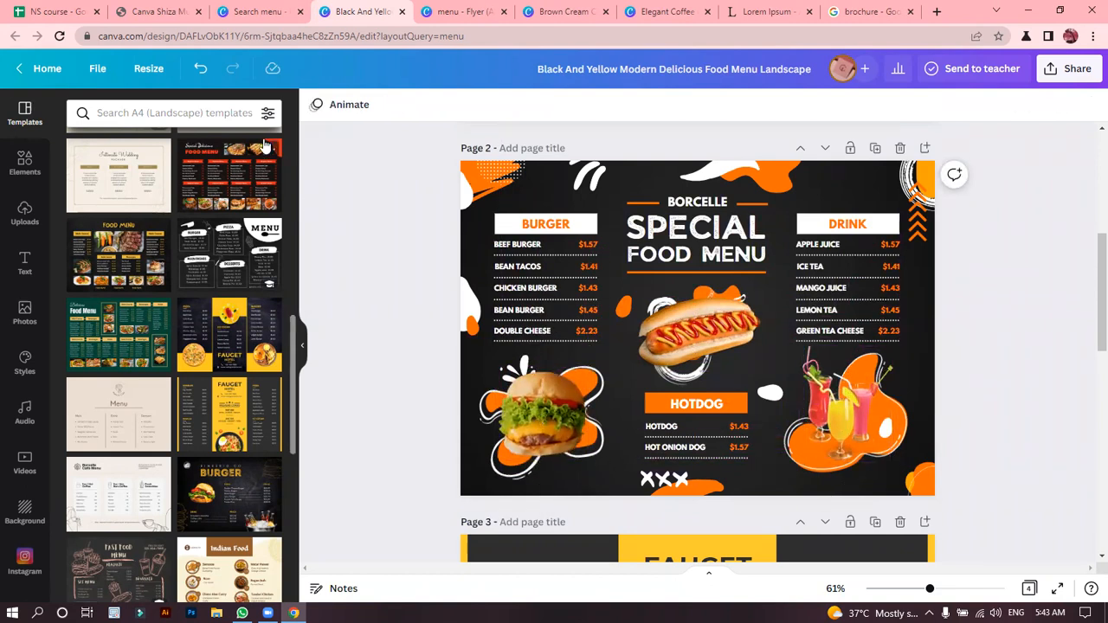
Search the elements for "shadow", add the first soft black shadow to page 2 and position it under the hot dog.
click(24, 160)
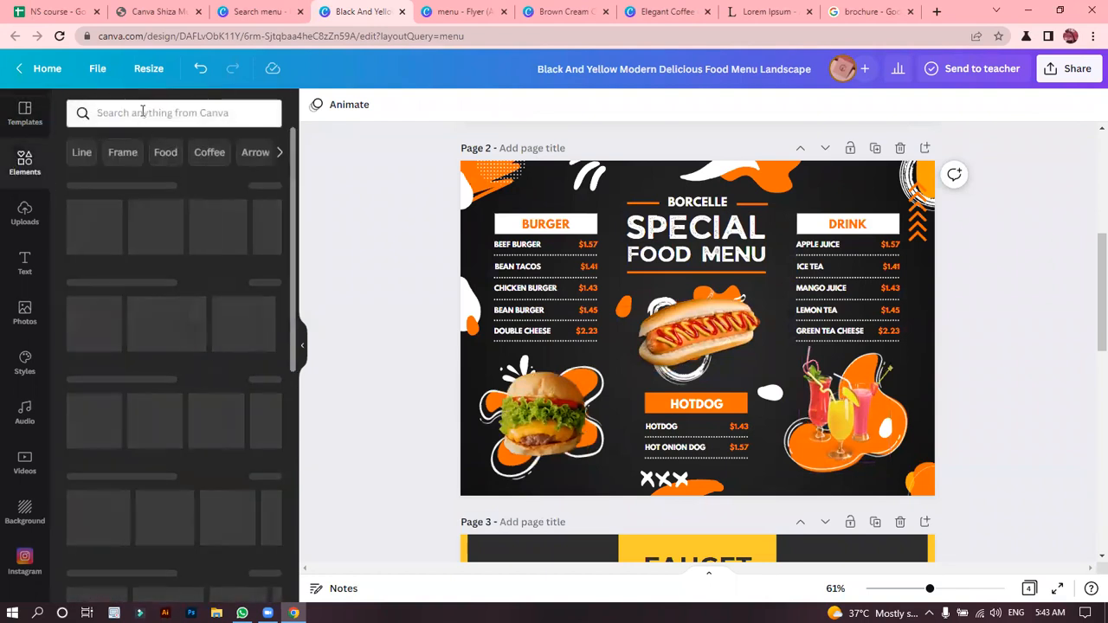
click(143, 113)
text(shadow)
key(Return)
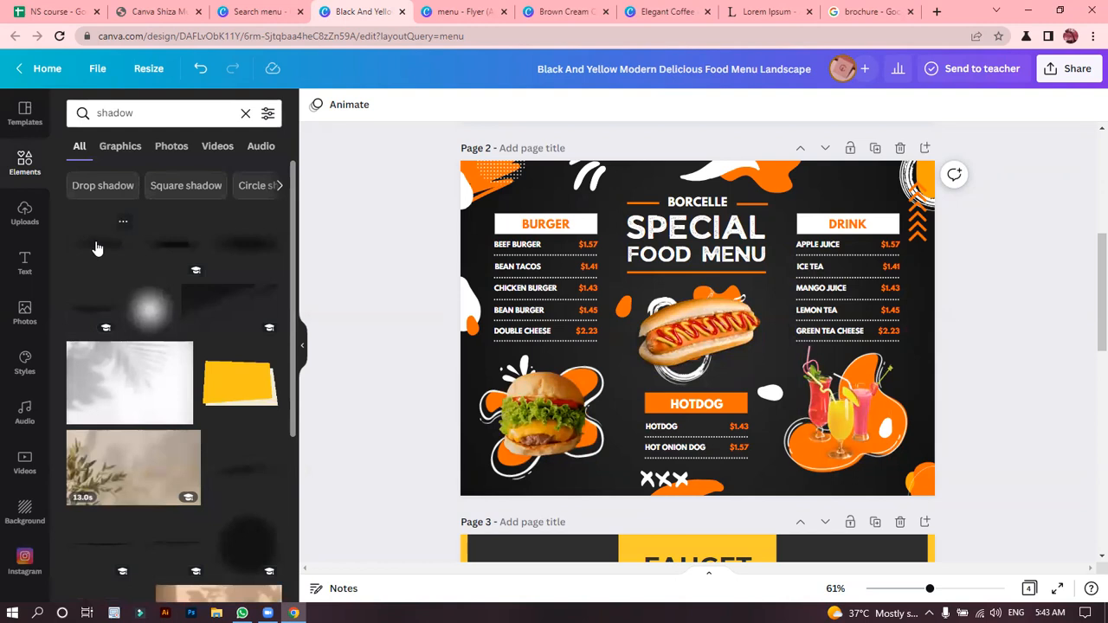
click(98, 248)
drag(723, 350, 752, 366)
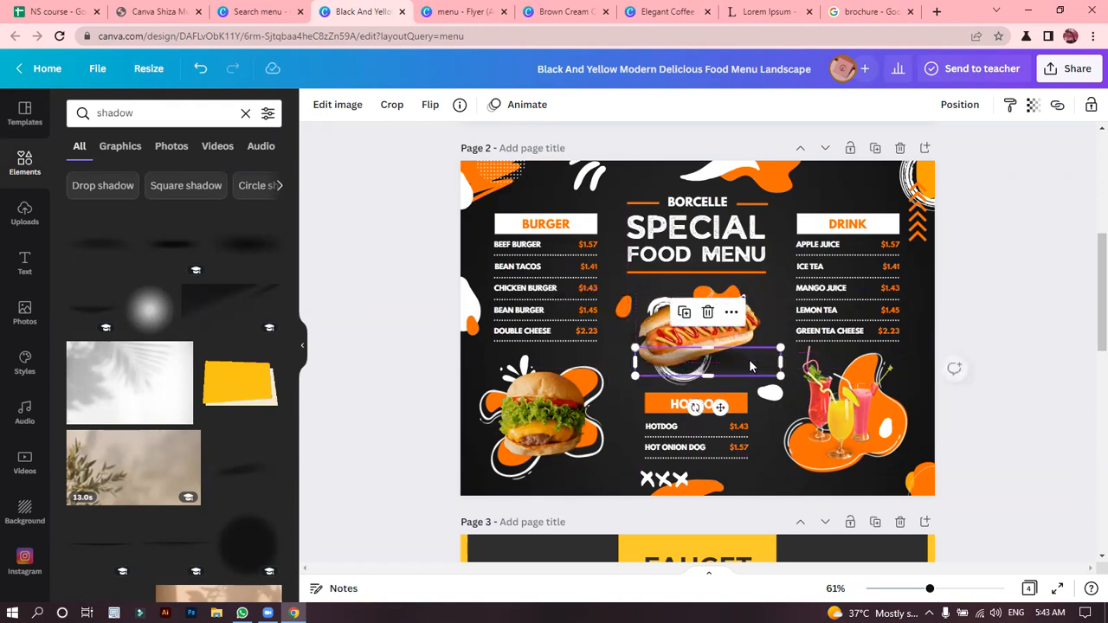
Bring the hot dog image to the front so it sits above the shadow.
click(664, 333)
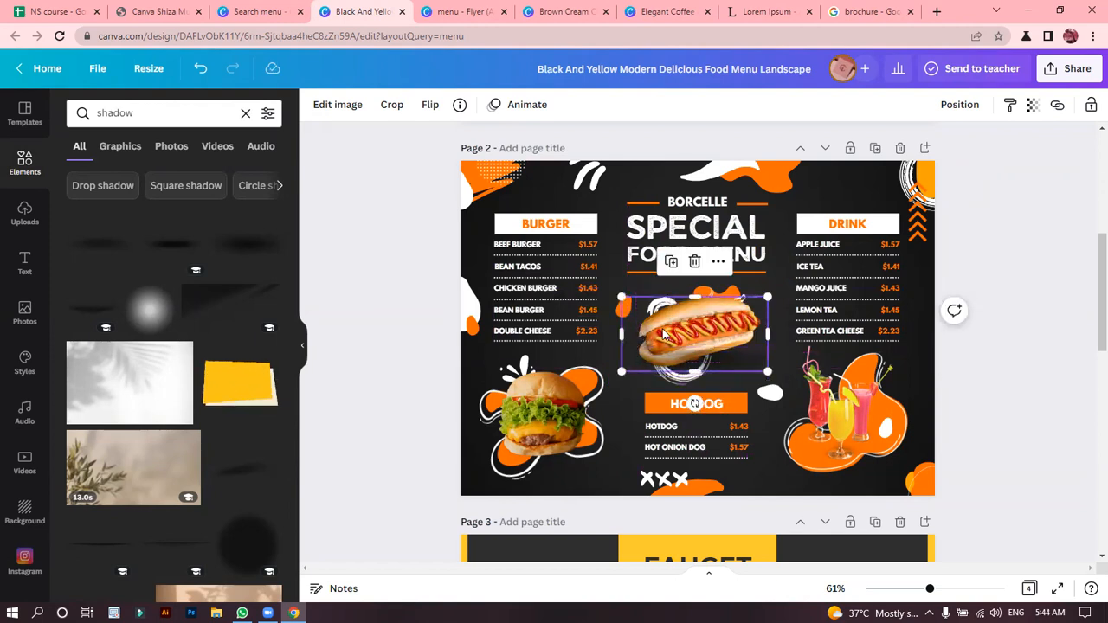
right_click(664, 333)
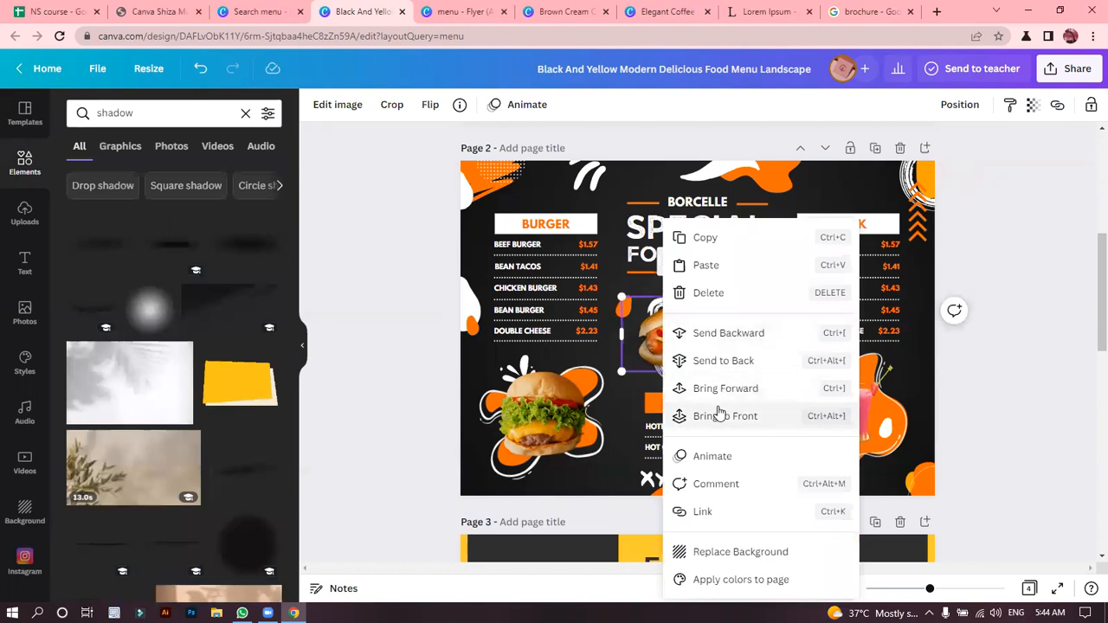
click(718, 415)
click(387, 279)
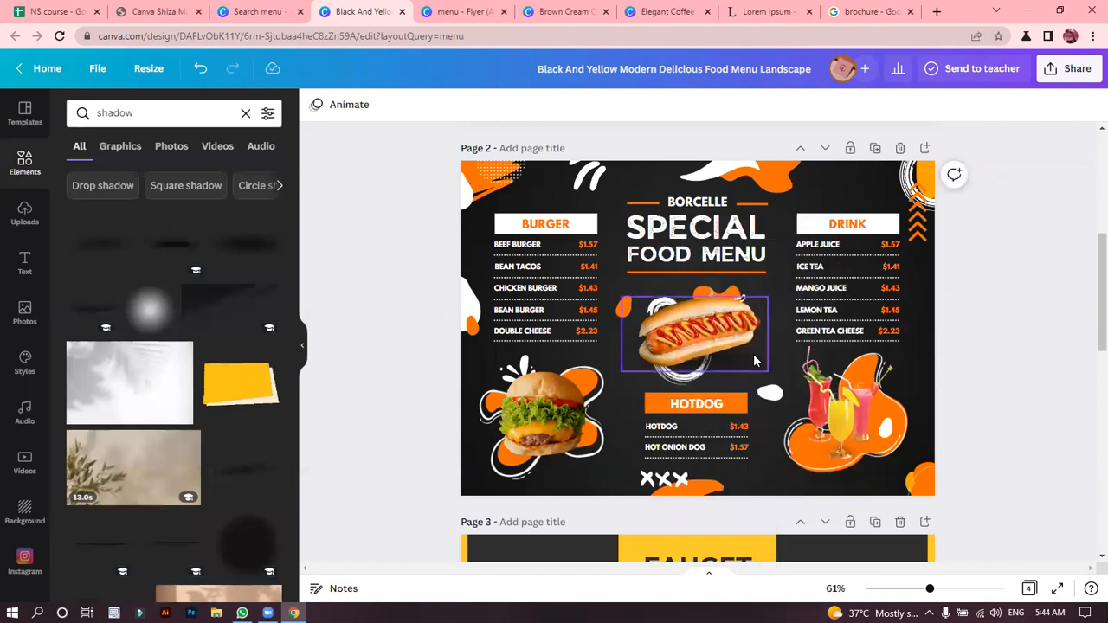
Tilt the soft black shadow under page 2's hot dog to follow the bun's angle and move it slightly up.
click(743, 357)
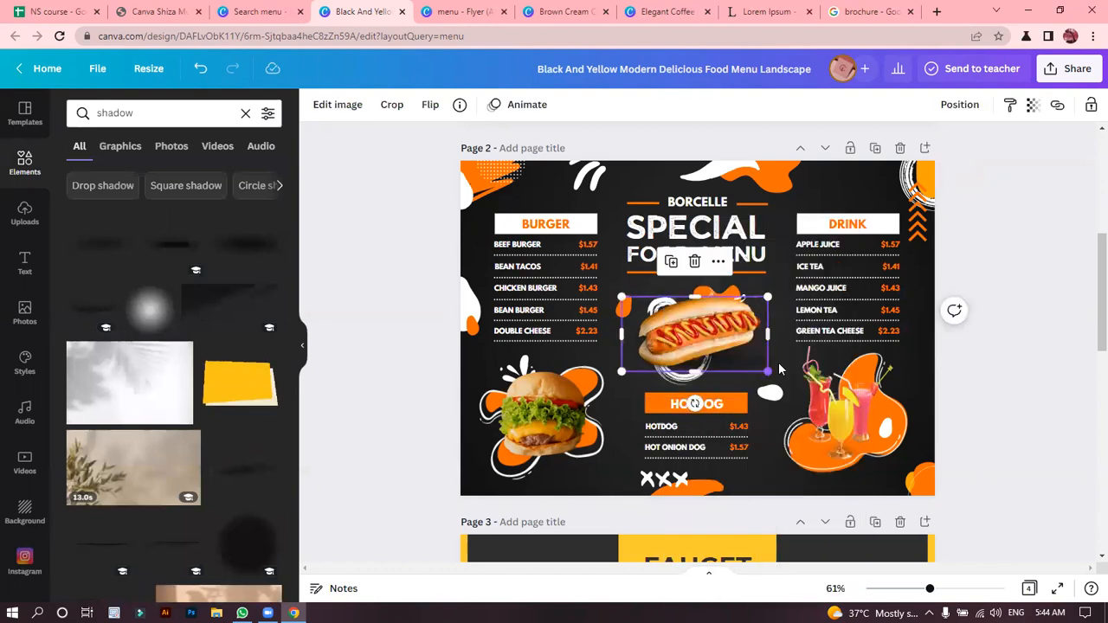
click(776, 368)
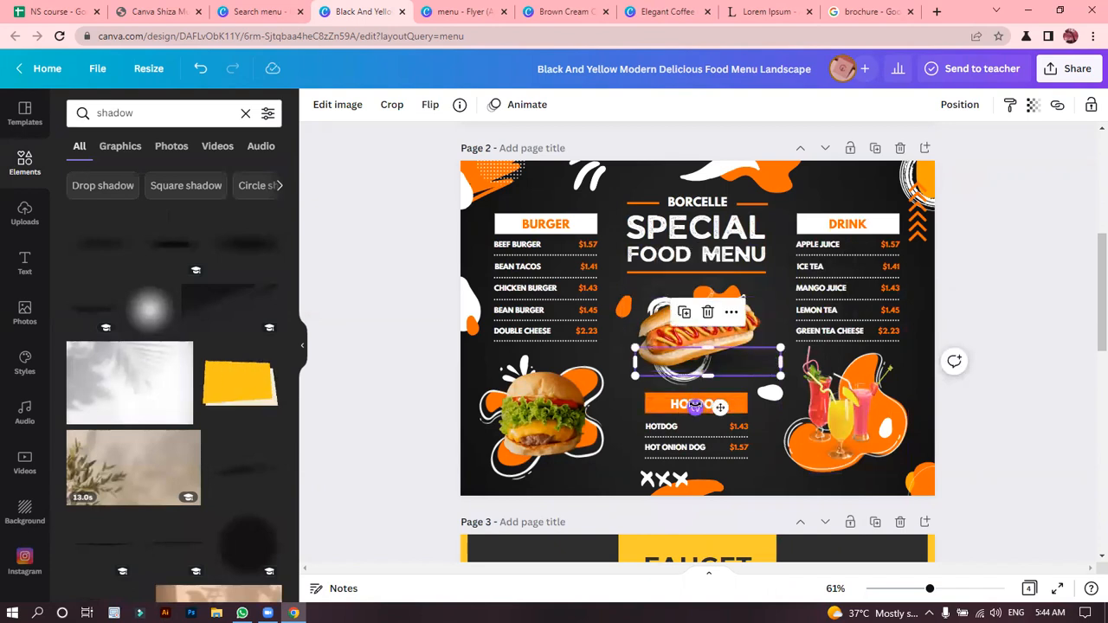
drag(696, 407, 703, 408)
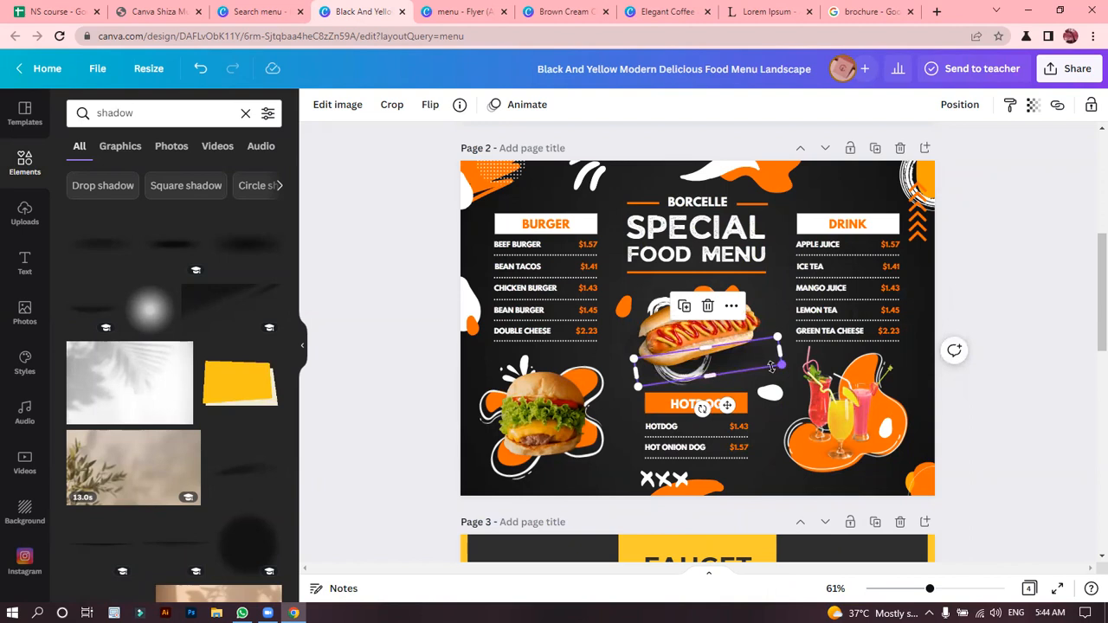
drag(729, 402, 728, 395)
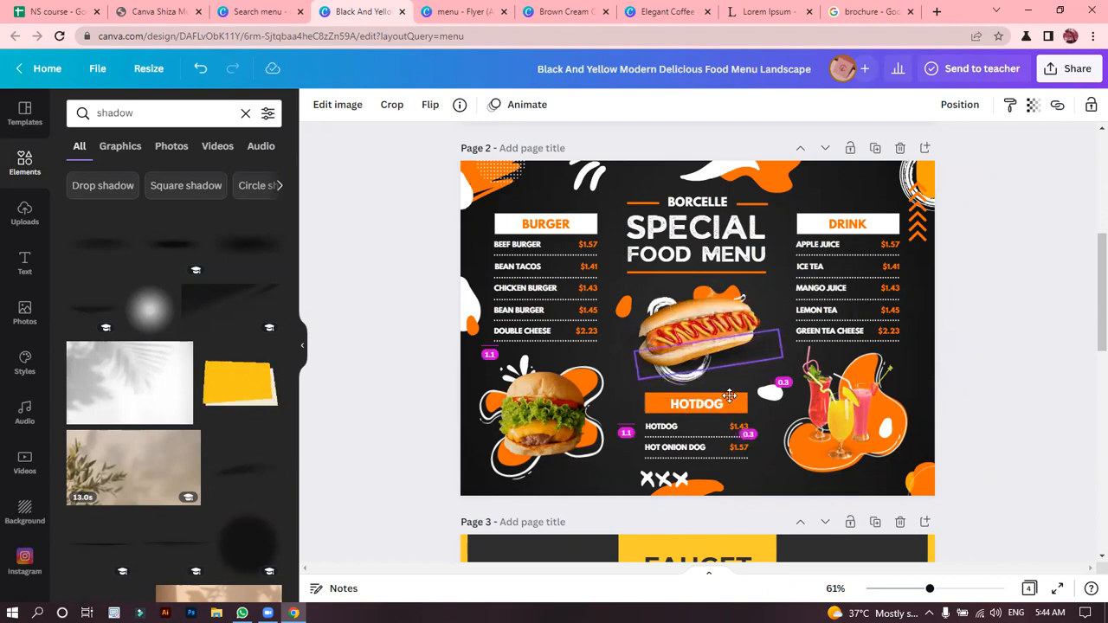
click(1034, 105)
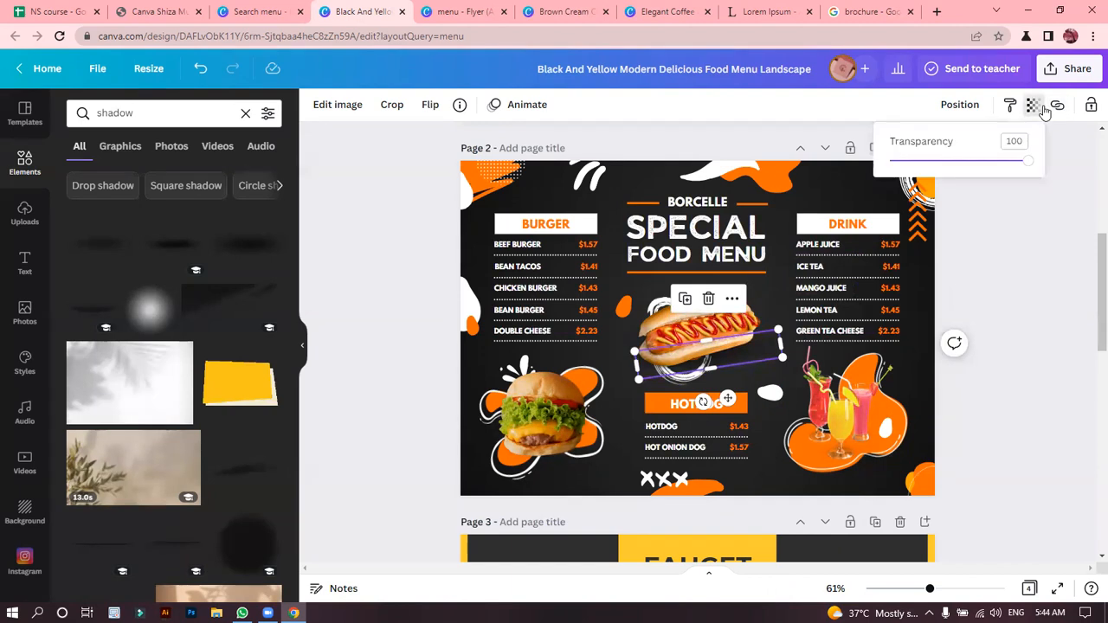
click(1009, 248)
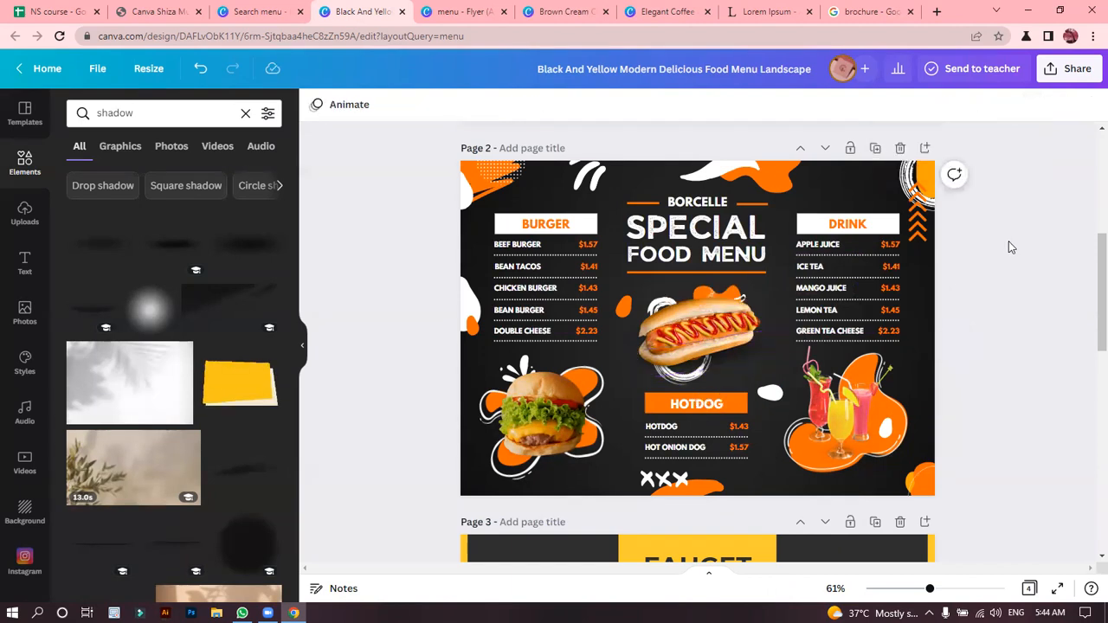
Apply a Shadow text effect to the "SPECIAL" title on page 2, in black with transparency 100.
click(715, 227)
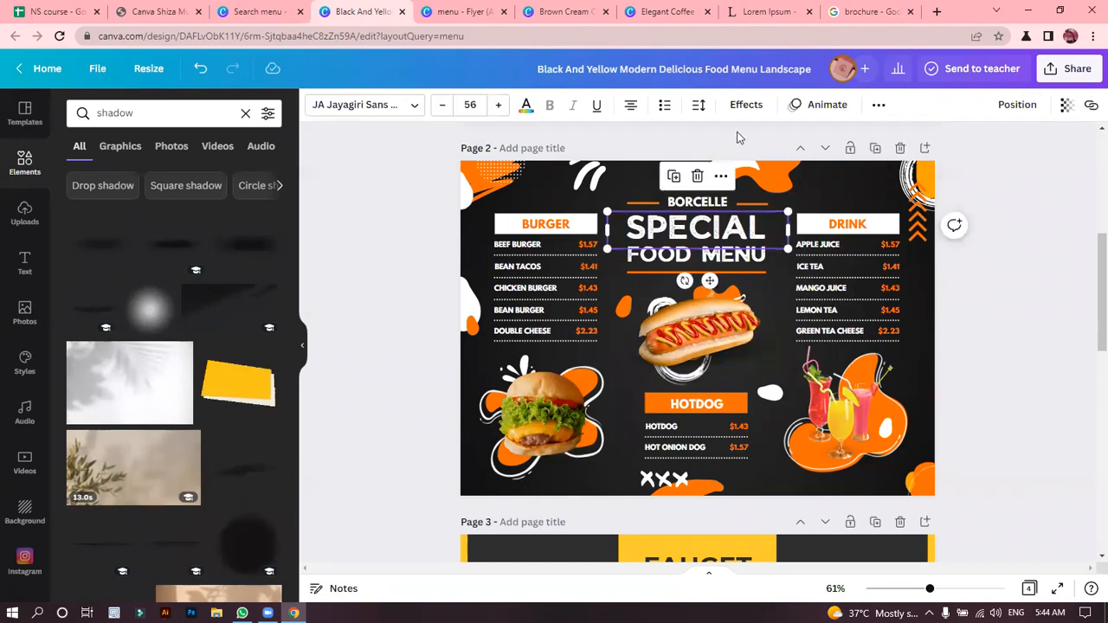
click(744, 105)
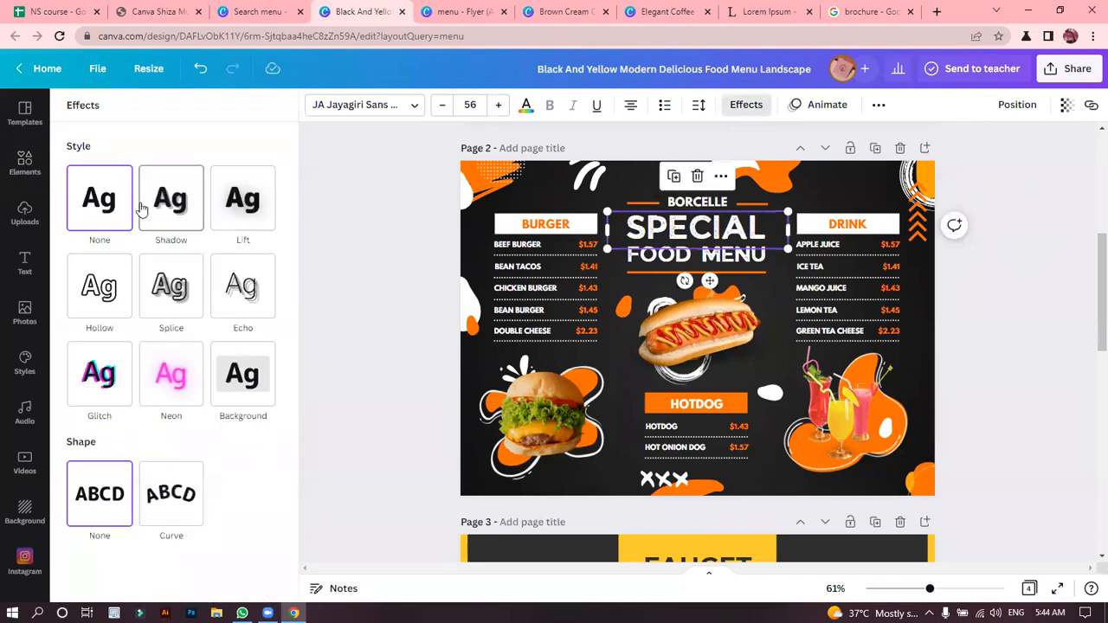
click(141, 207)
click(264, 424)
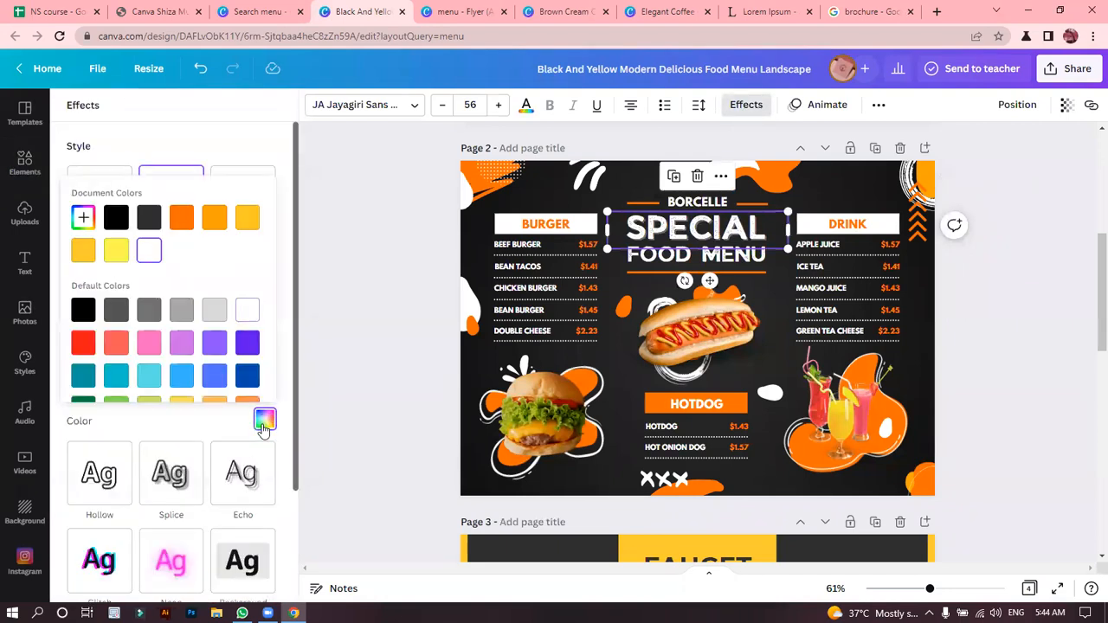
click(149, 217)
click(116, 221)
click(113, 252)
click(117, 218)
click(286, 289)
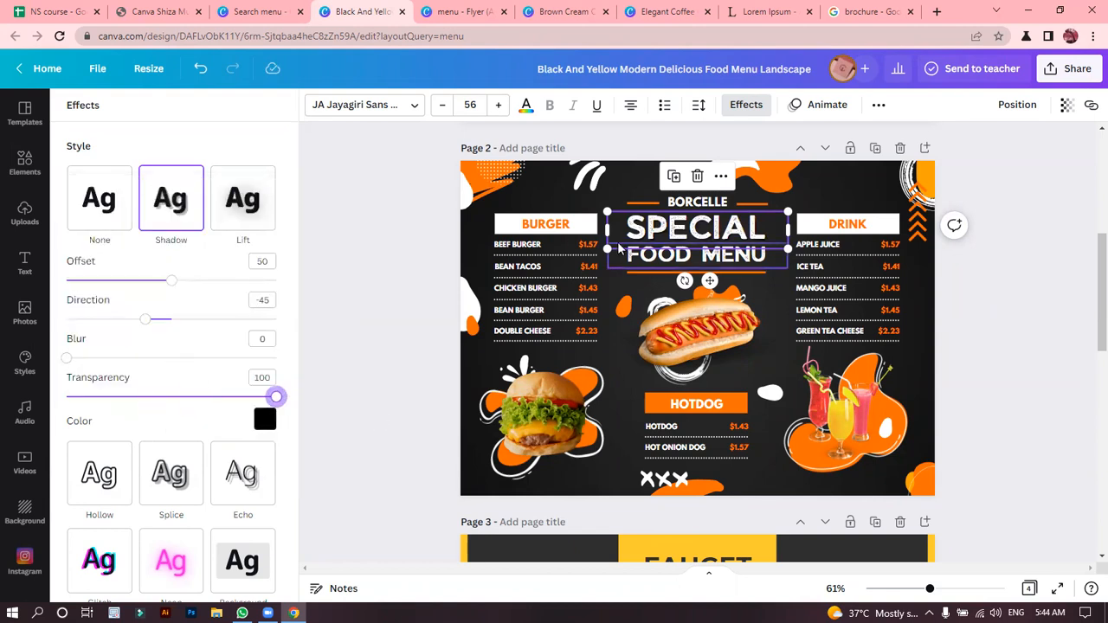
Give the "FOOD MENU" title line a Shadow text effect with transparency 100 and black as its colour.
click(645, 262)
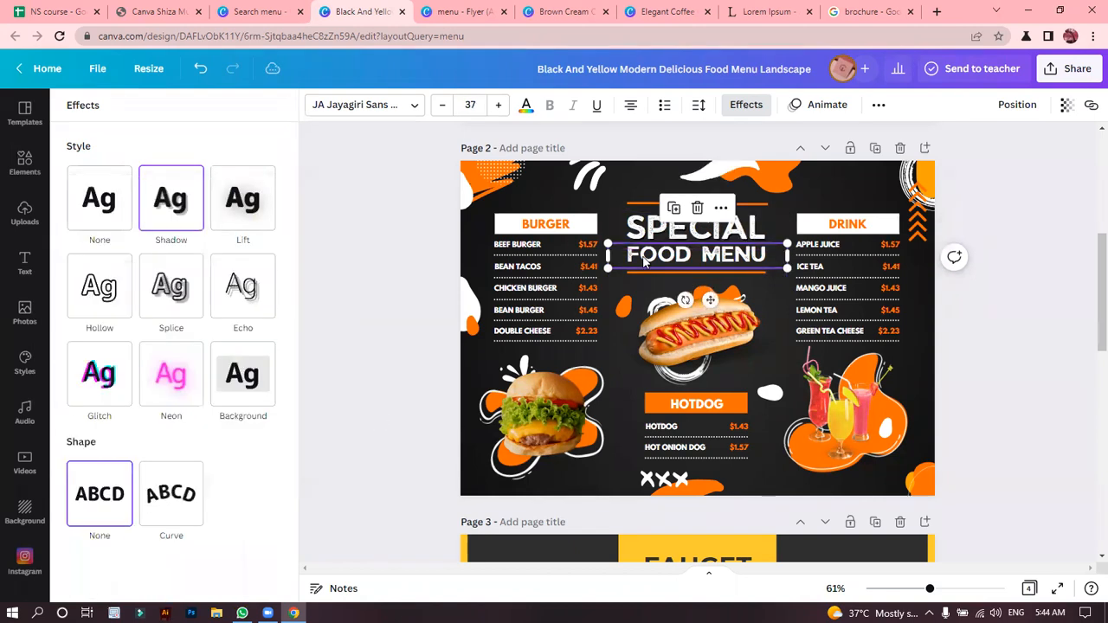
click(160, 215)
drag(150, 401, 316, 403)
click(265, 421)
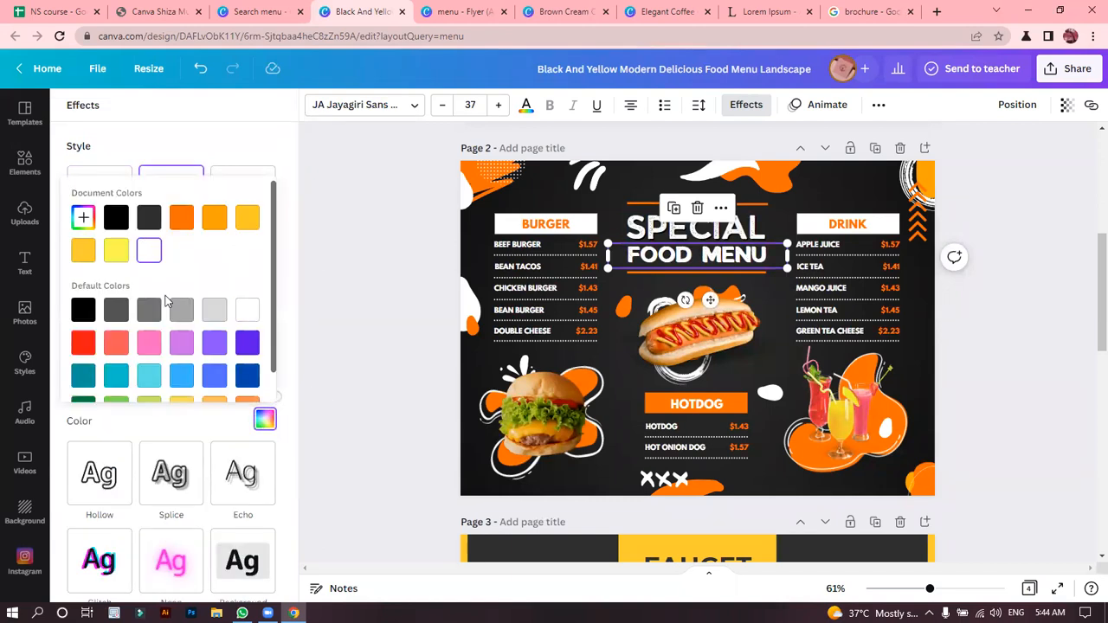
click(115, 217)
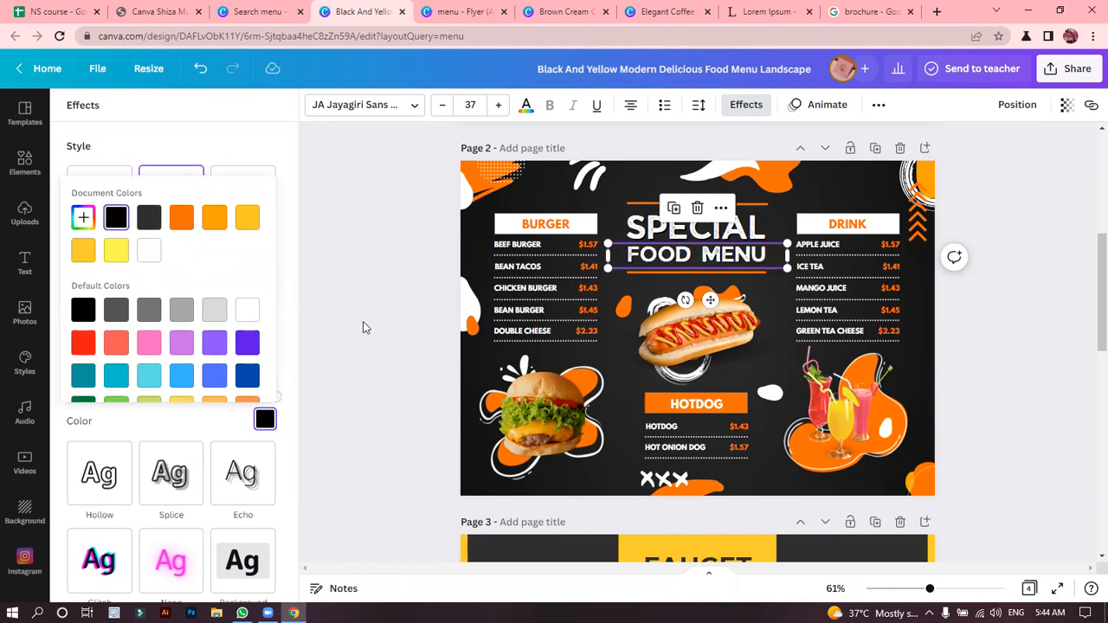
click(363, 327)
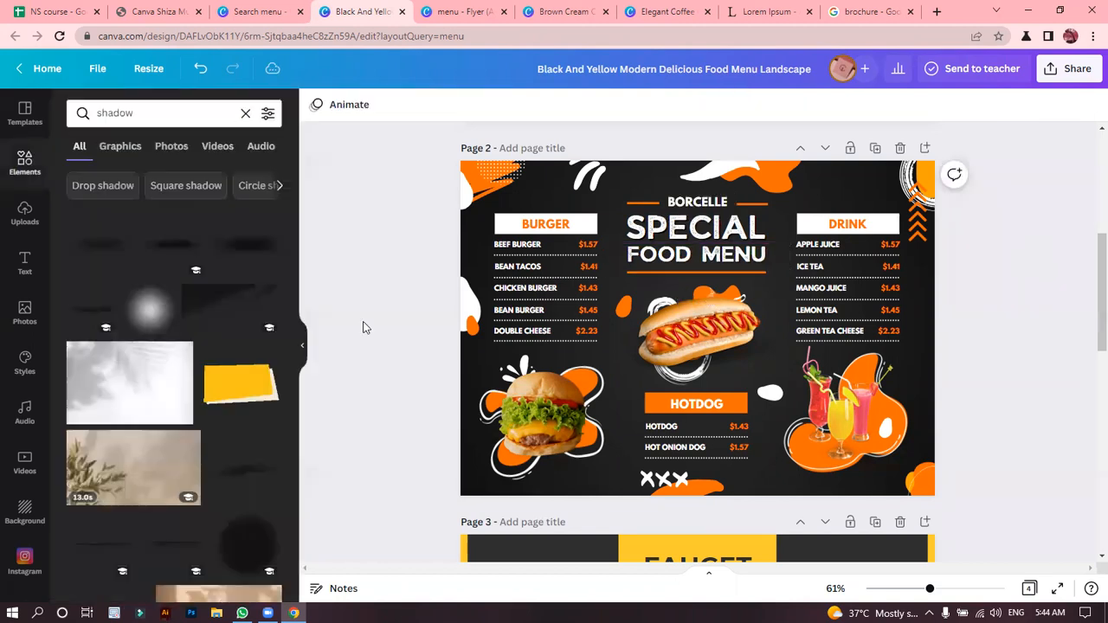
Try the Lift effect on the "BURGER" heading, and replace it with a black Shadow effect.
click(552, 225)
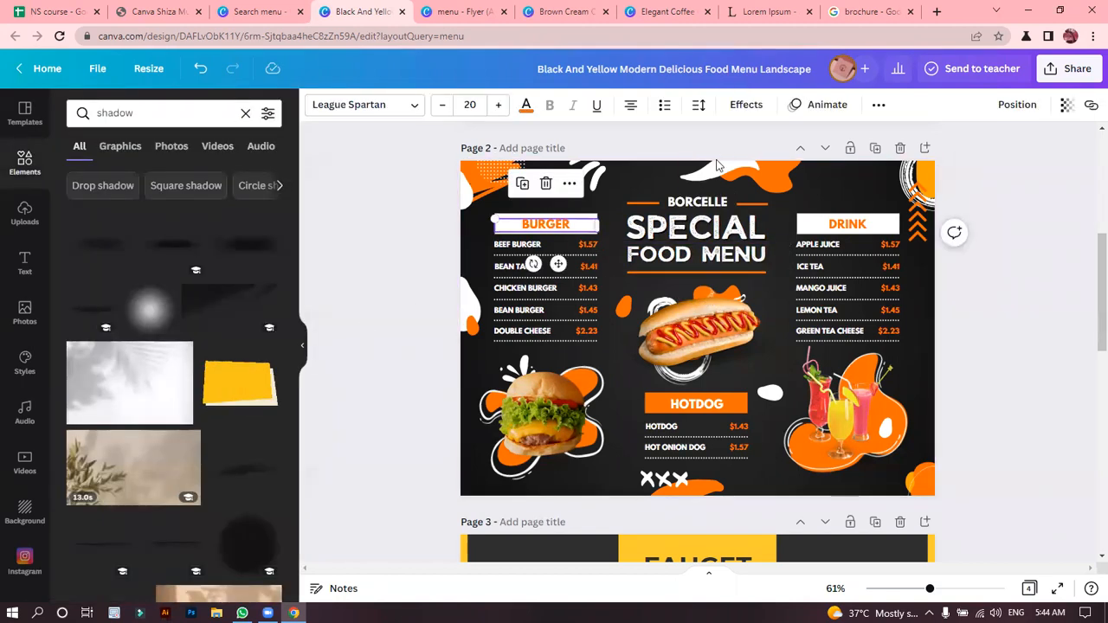
click(746, 104)
click(229, 223)
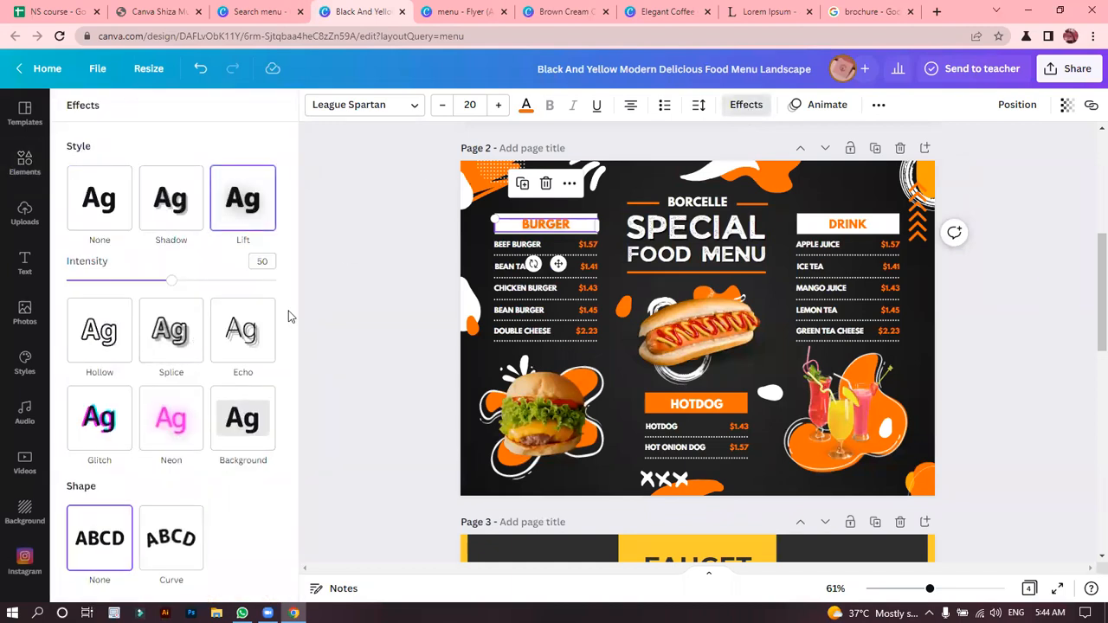
click(184, 201)
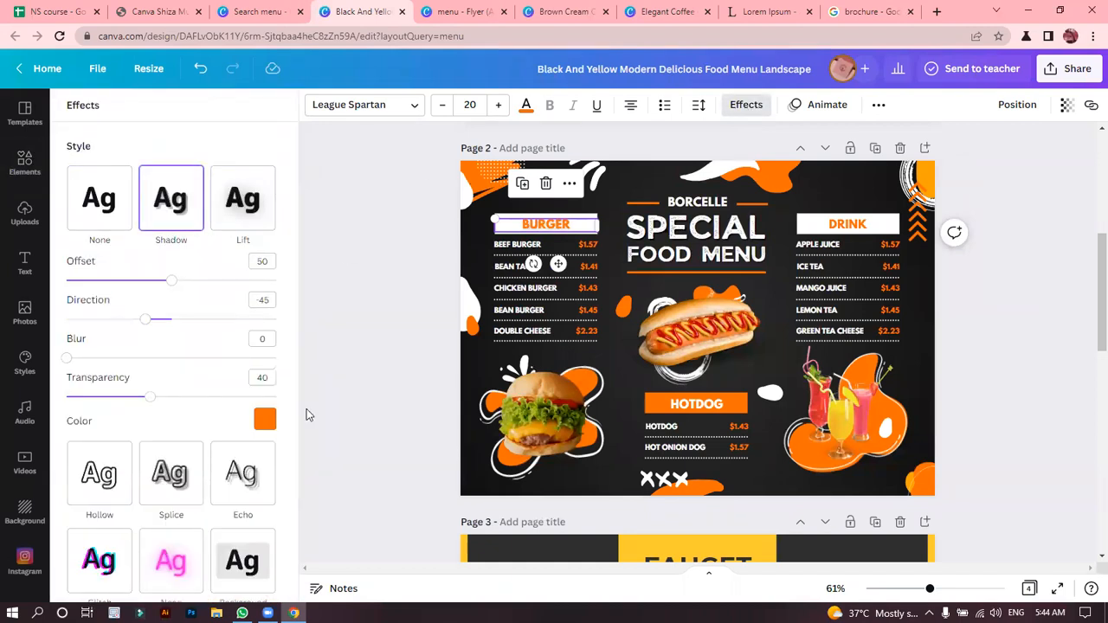
click(265, 418)
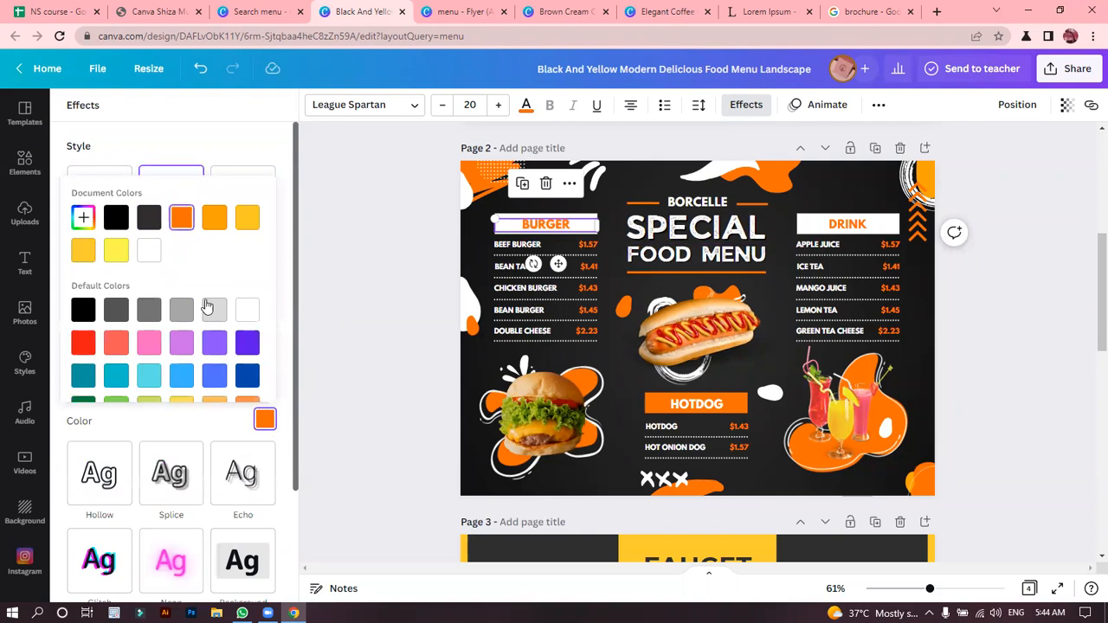
click(122, 224)
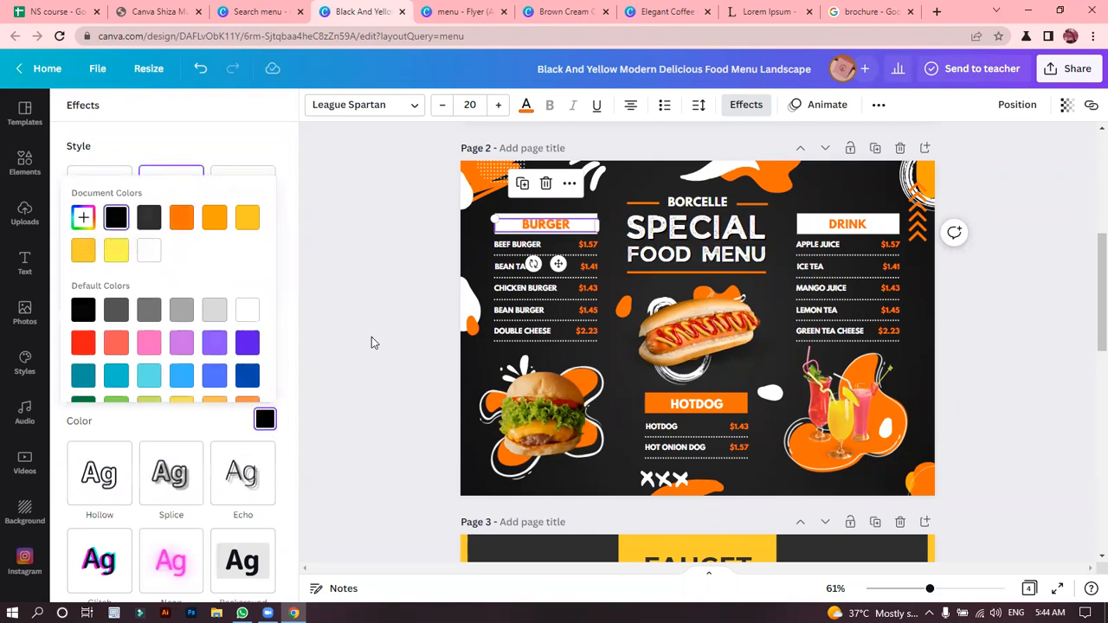
click(371, 337)
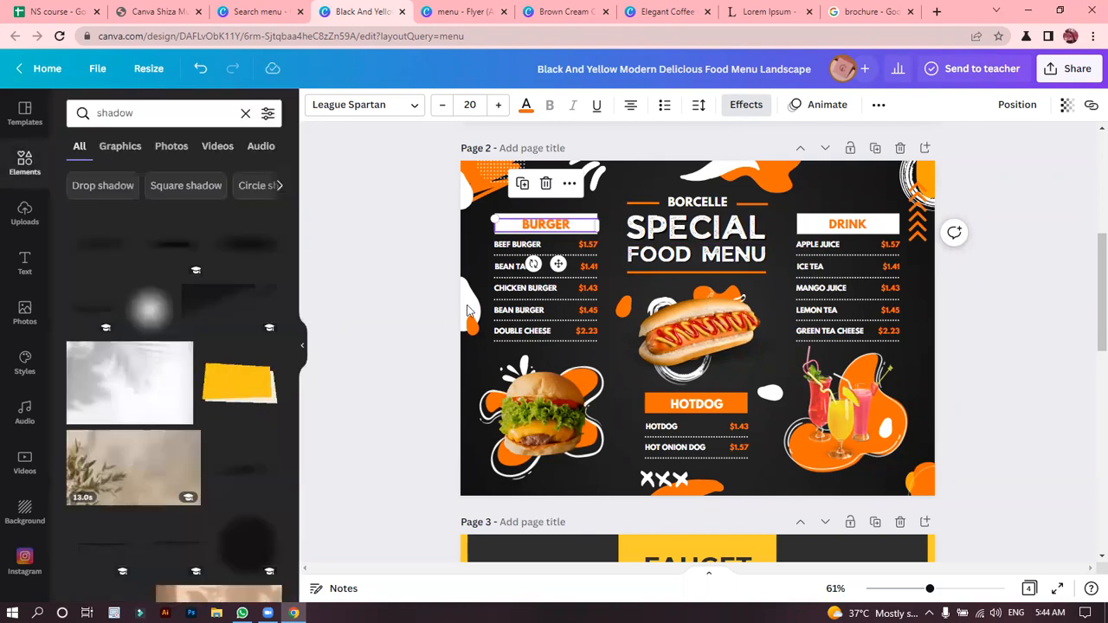
Apply the Shadow text effect to the "DRINK" heading on page 2 and set its colour to black.
click(832, 237)
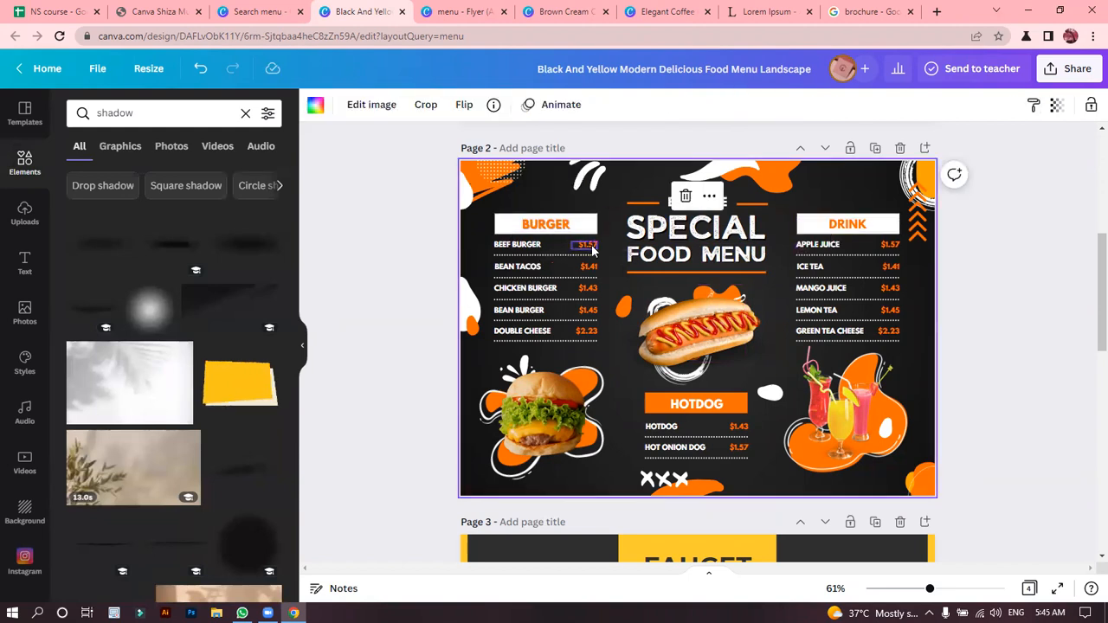
click(825, 216)
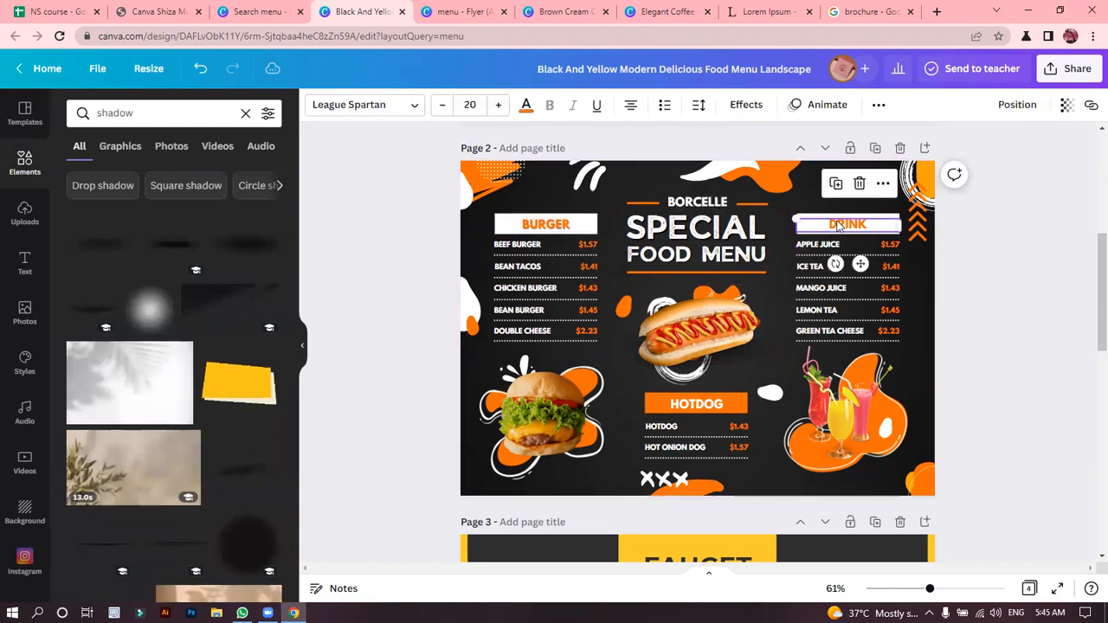
click(746, 104)
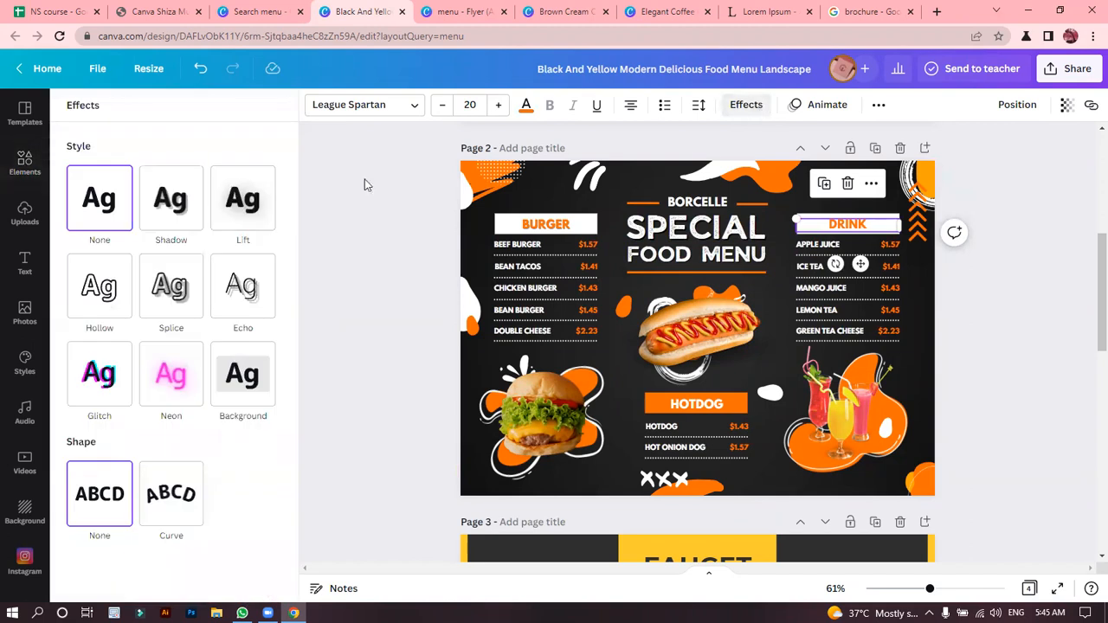
click(243, 192)
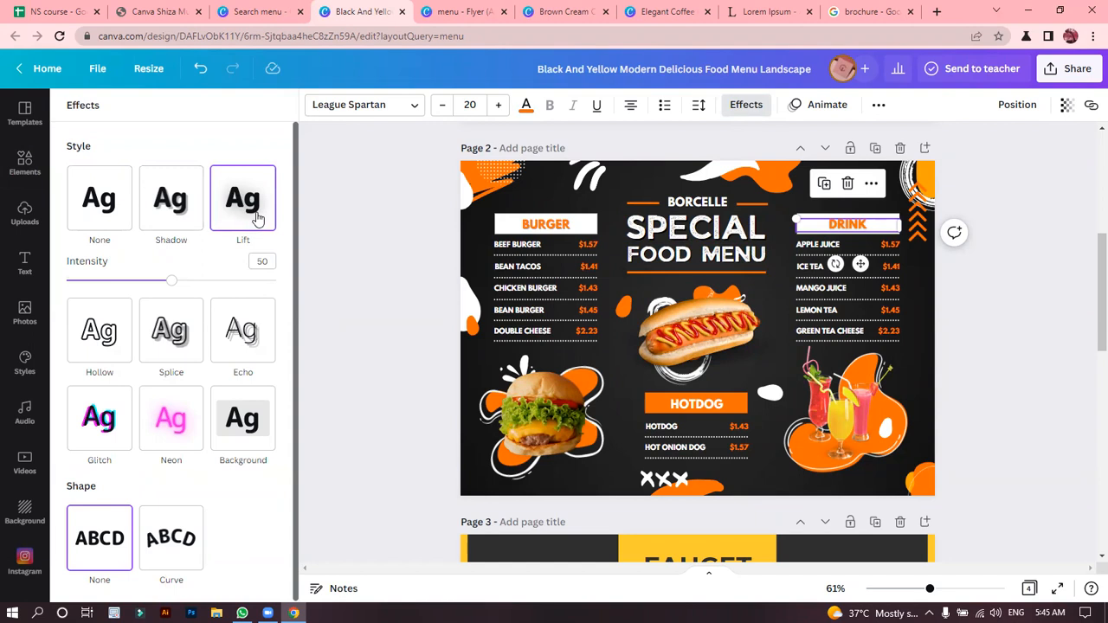
click(188, 207)
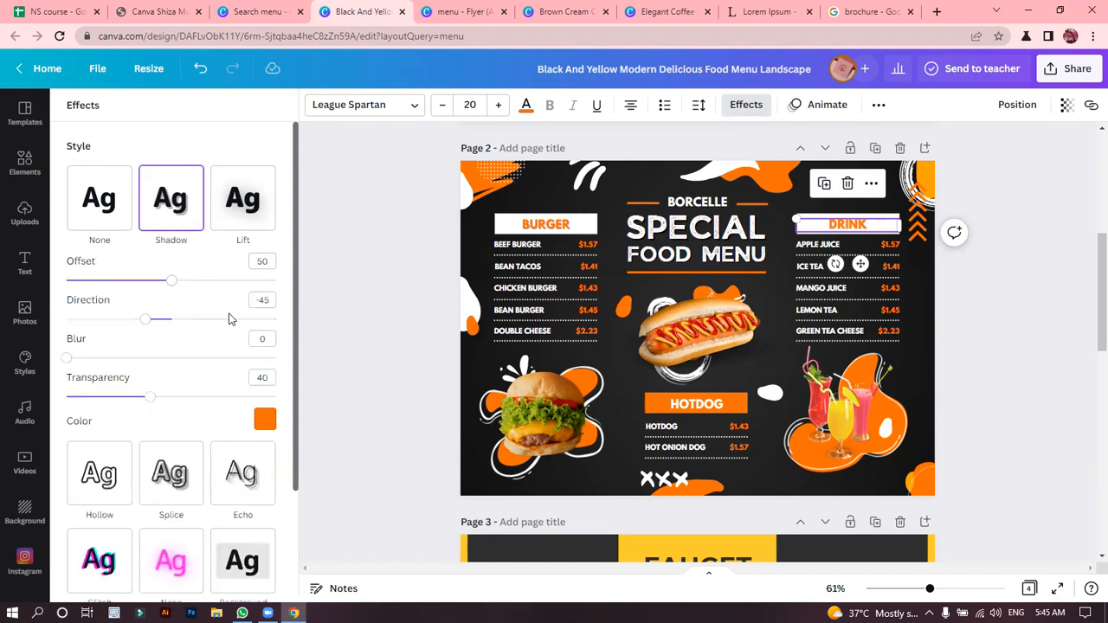
click(264, 421)
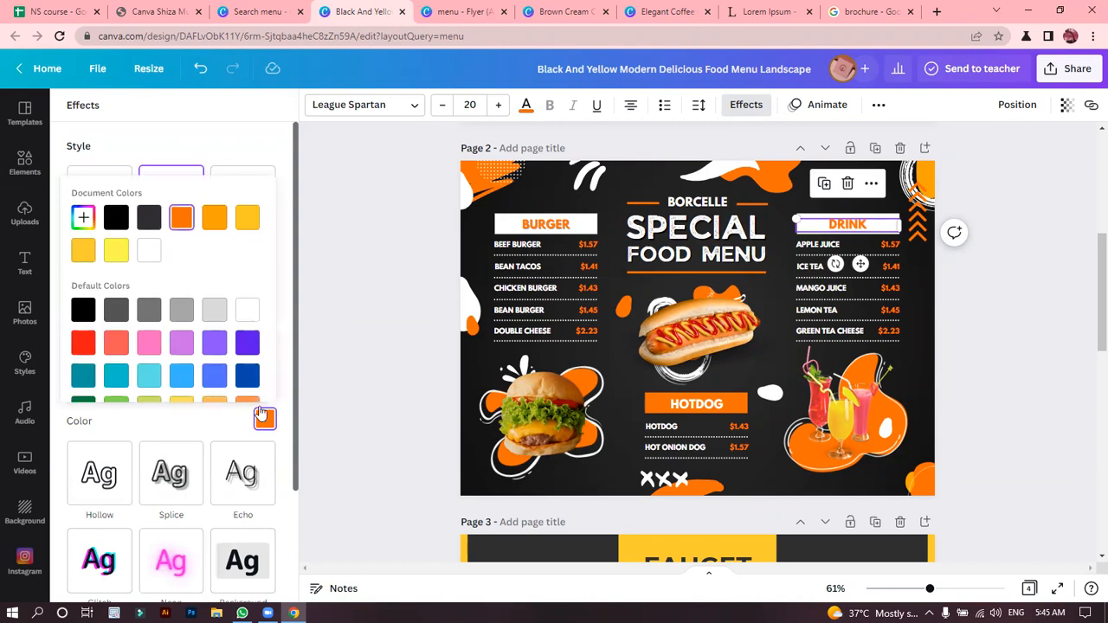
click(121, 222)
click(364, 251)
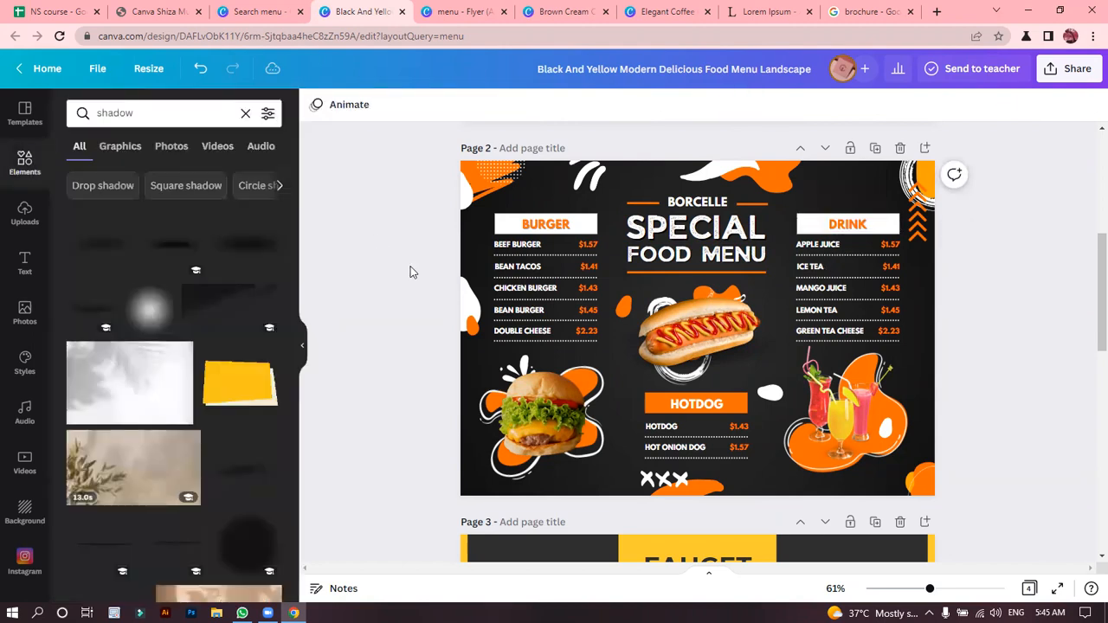
Add a Shadow text effect to the "HOTDOG" heading below the hot dog image and colour it black.
click(666, 419)
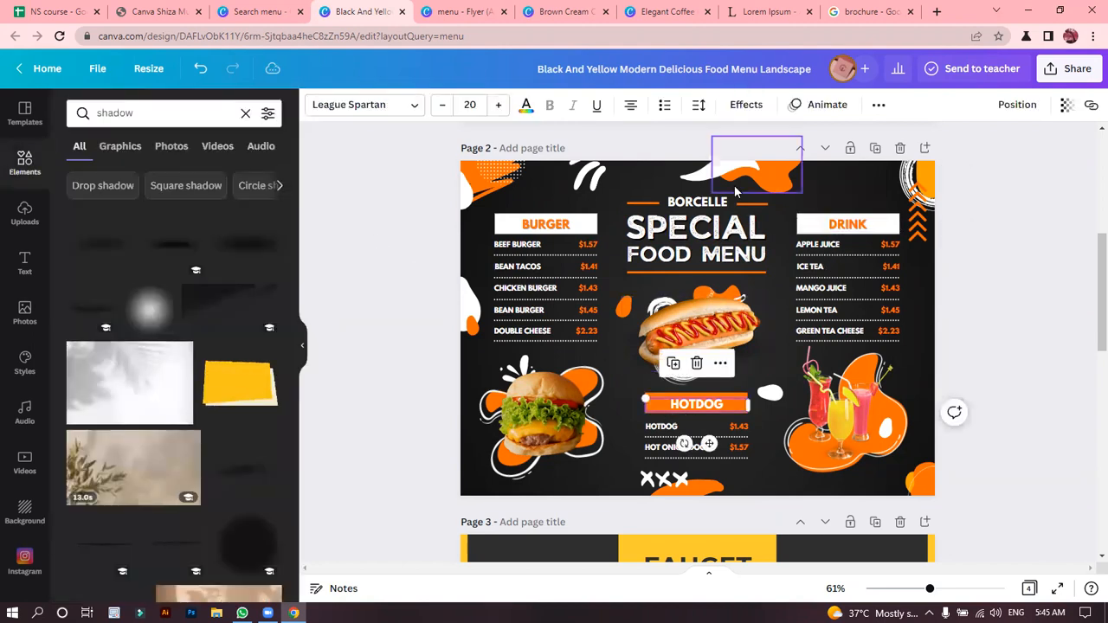
click(732, 115)
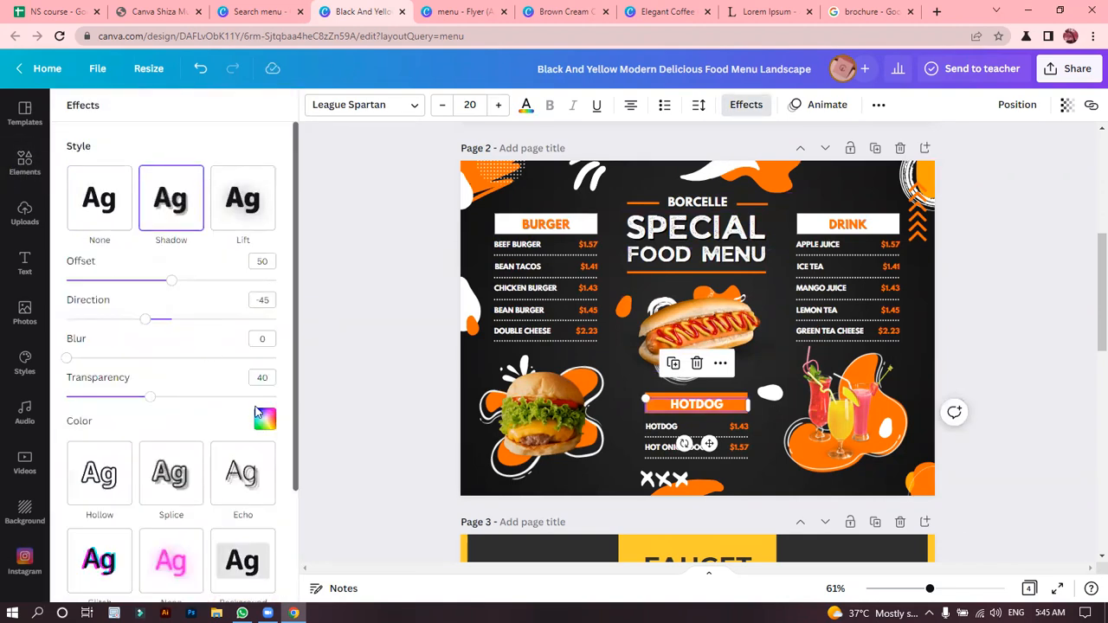
click(265, 418)
click(116, 219)
click(312, 295)
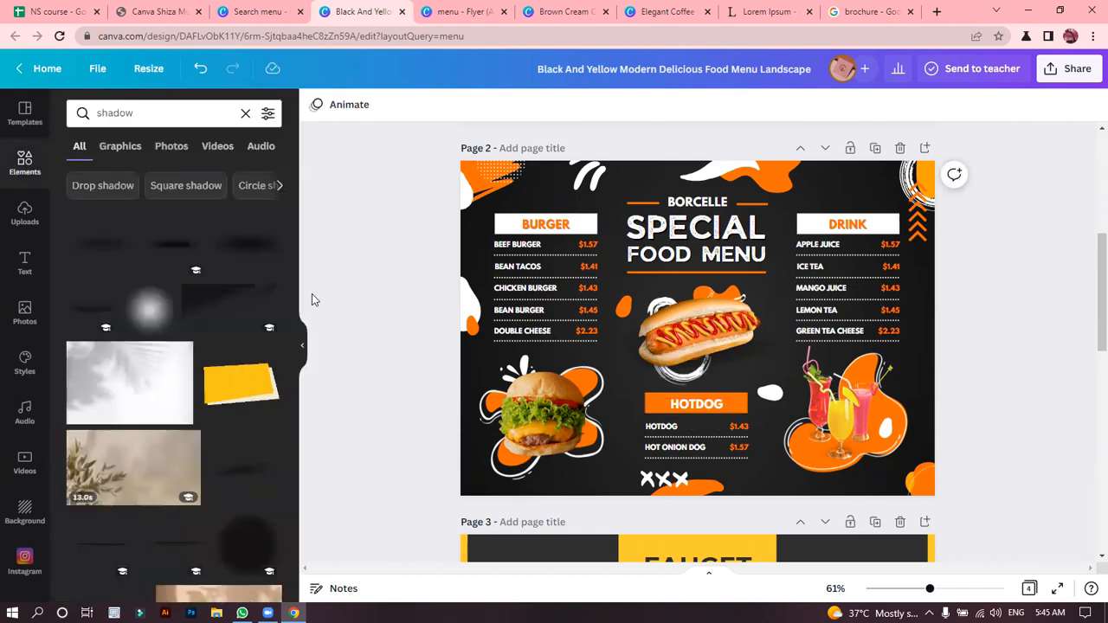
Examine the shadows around page 2's hot dog image and "HOTDOG" heading at close range, up to 500% zoom.
key(ctrl+plus)
key(ctrl+plus)
key(ctrl+plus)
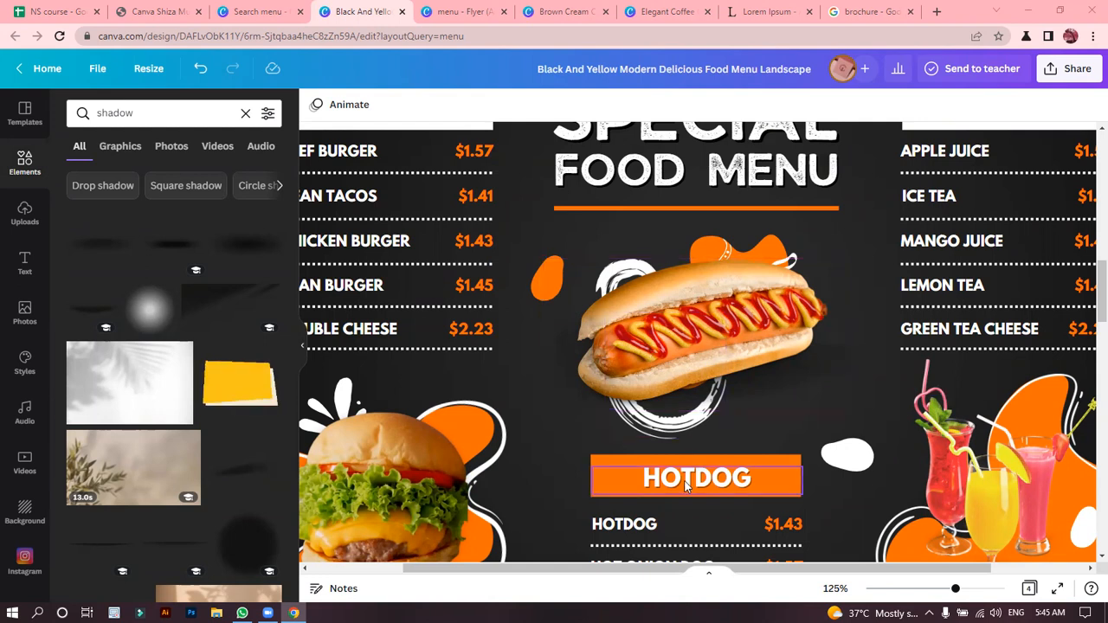
click(696, 374)
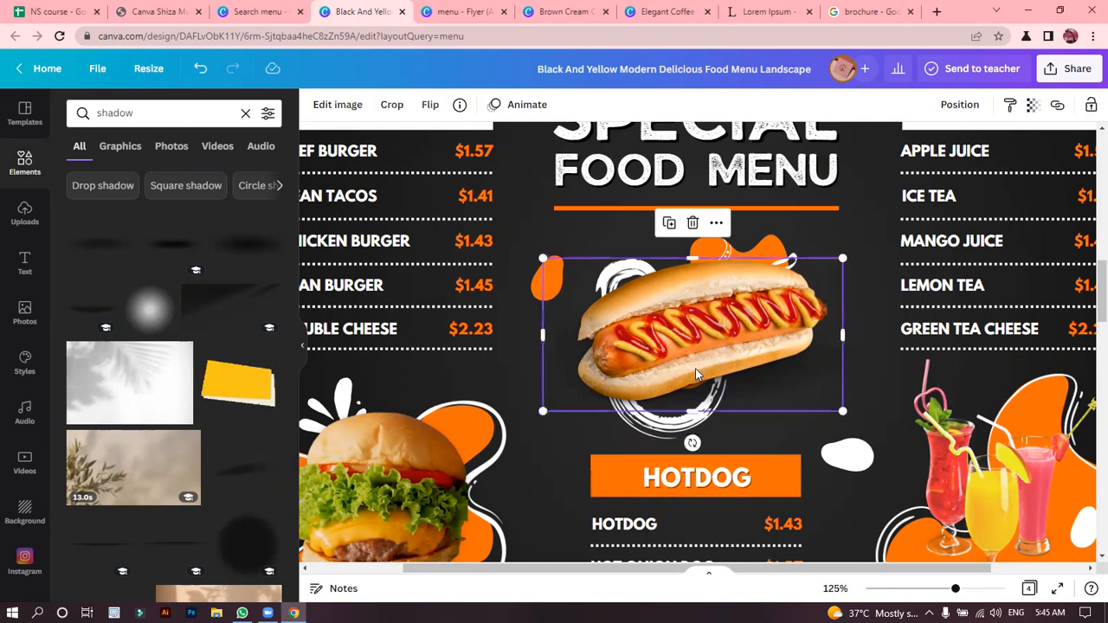
scroll(696, 374, up, 5)
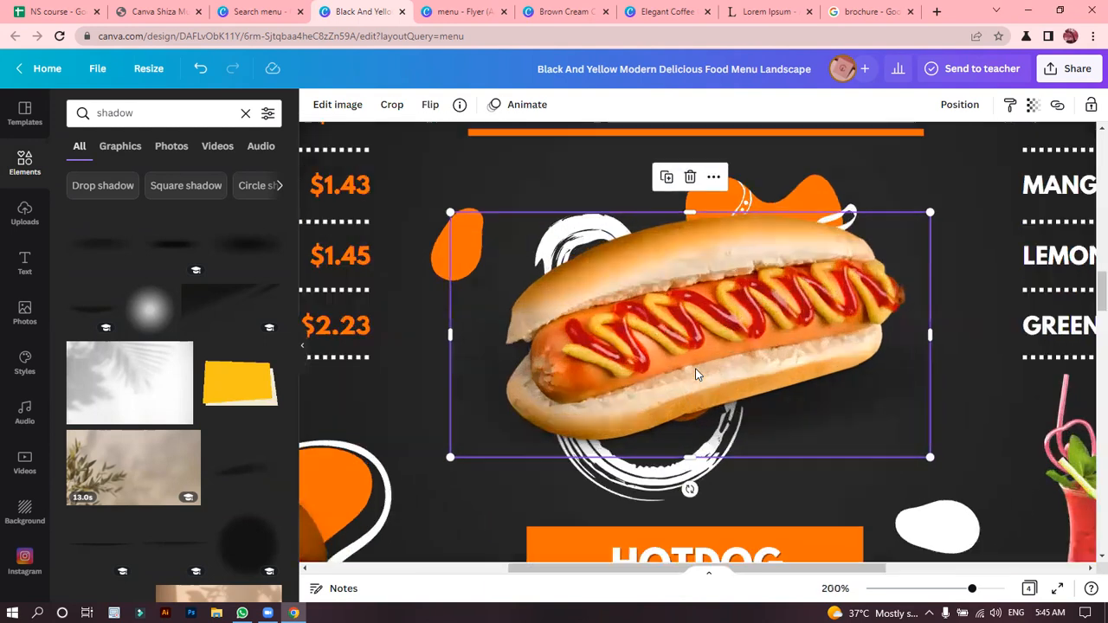
scroll(697, 373, up, 2)
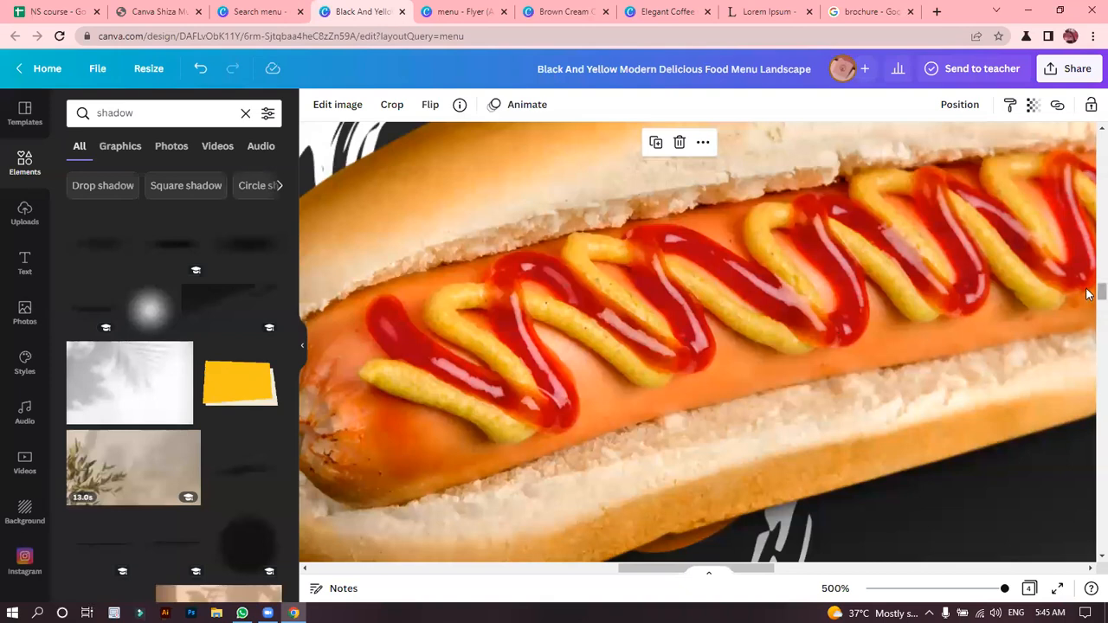
scroll(1088, 298, down, 2)
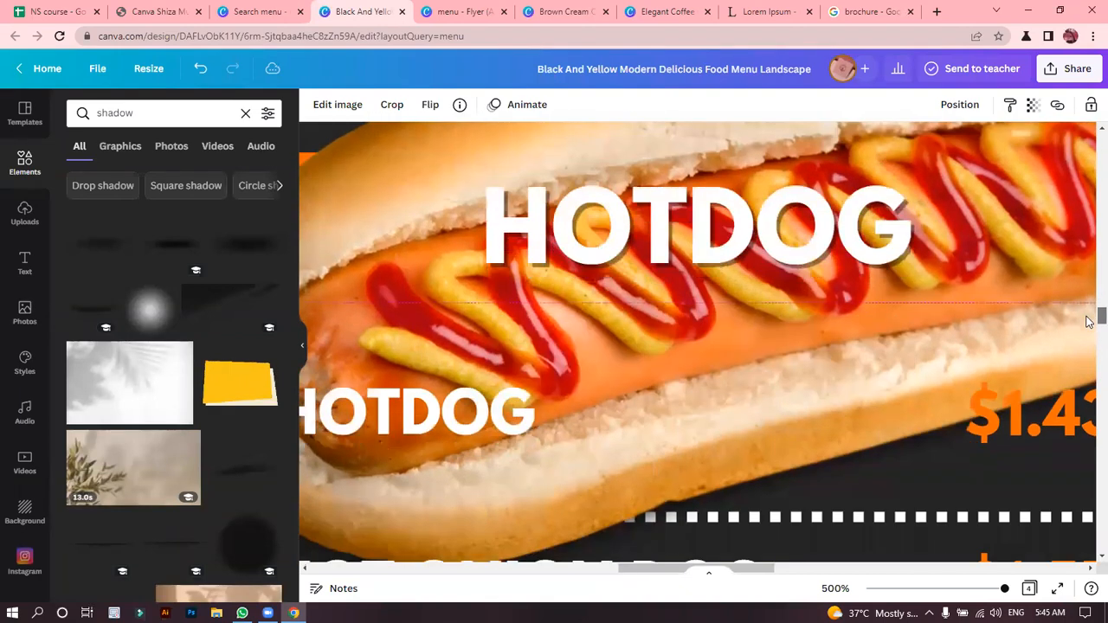
Move the hot dog image on page 2 up above the "HOTDOG" heading.
click(826, 310)
scroll(826, 312, down, 5)
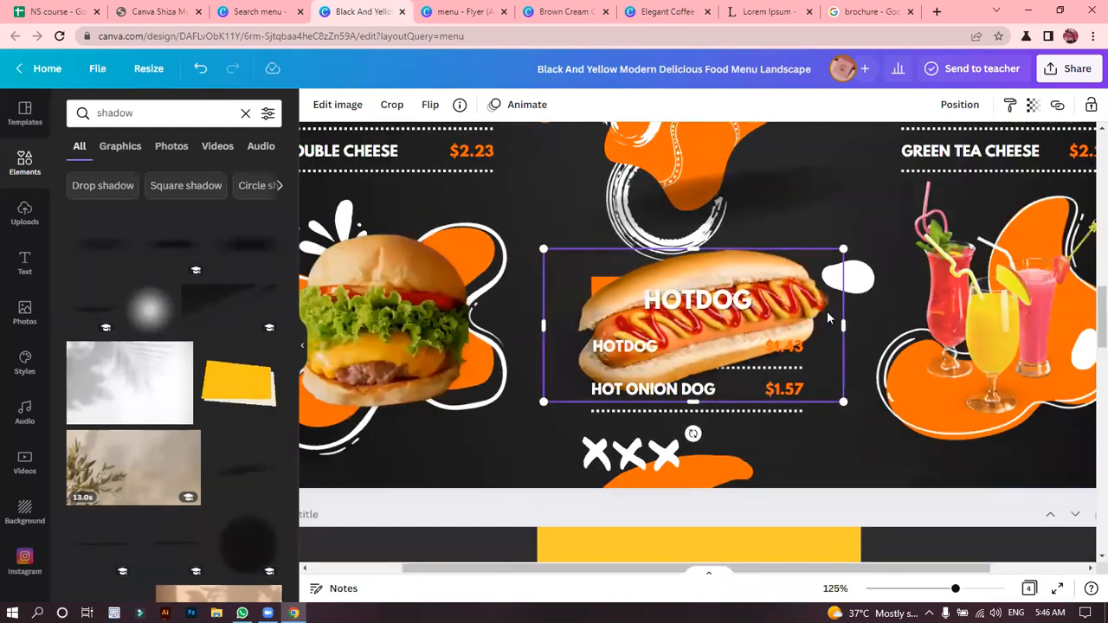
scroll(826, 318, down, 2)
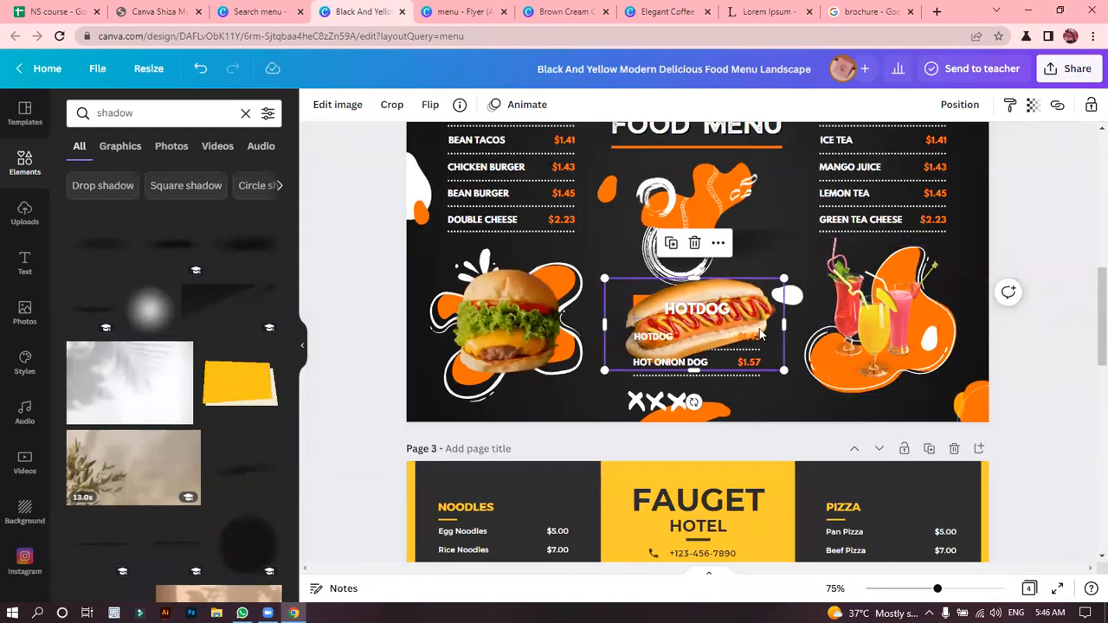
drag(765, 322, 765, 211)
Examine the burger and fries platter image on page 4 at close range, up to 300% zoom.
click(1089, 315)
drag(1089, 315, 1088, 508)
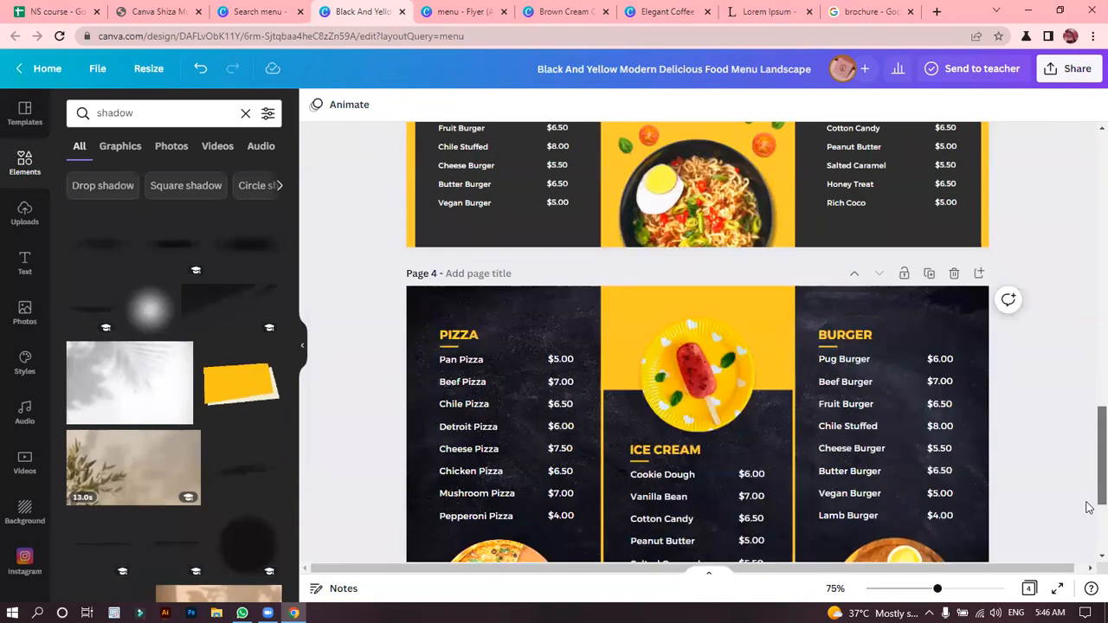
click(908, 416)
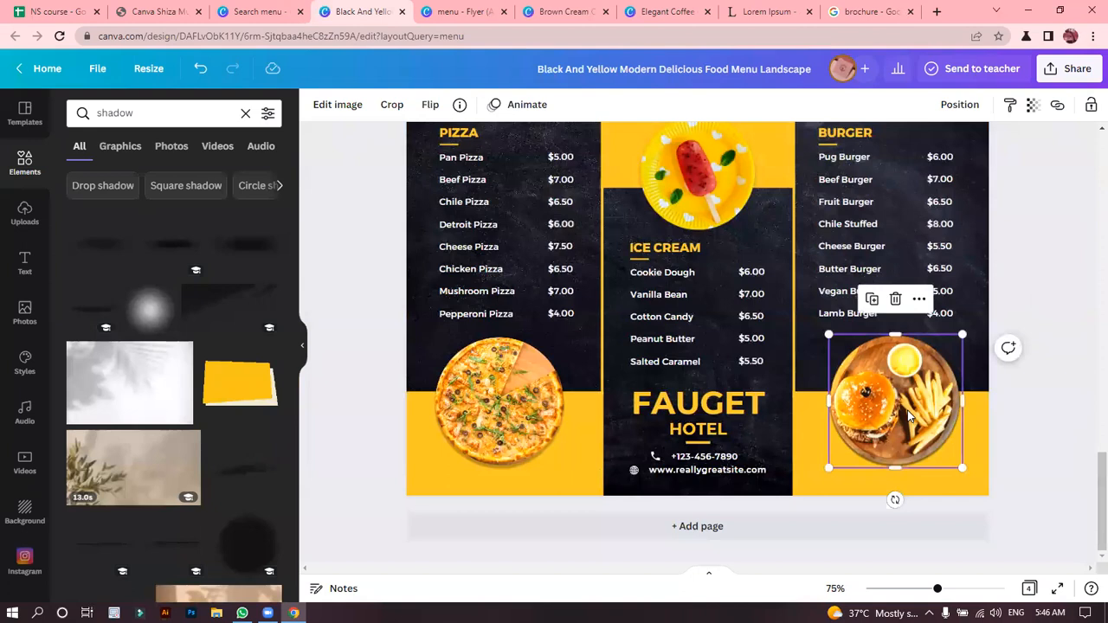
key(ctrl+plus)
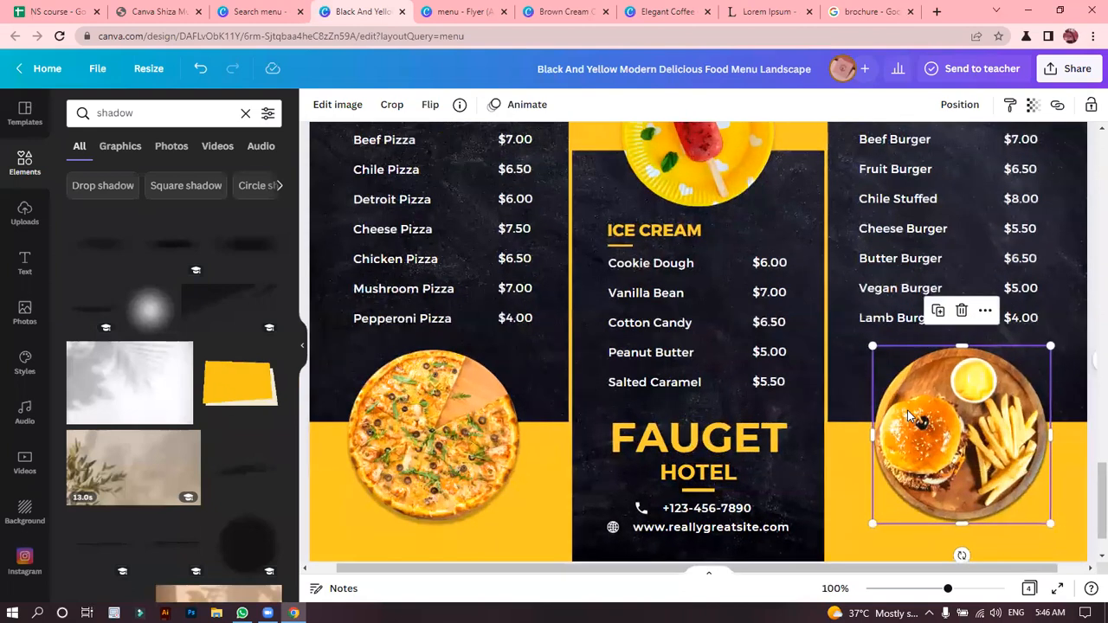
key(ctrl+plus)
key(ctrl+plus)
key(ctrl+plus)
key(ctrl+plus)
key(ctrl+plus)
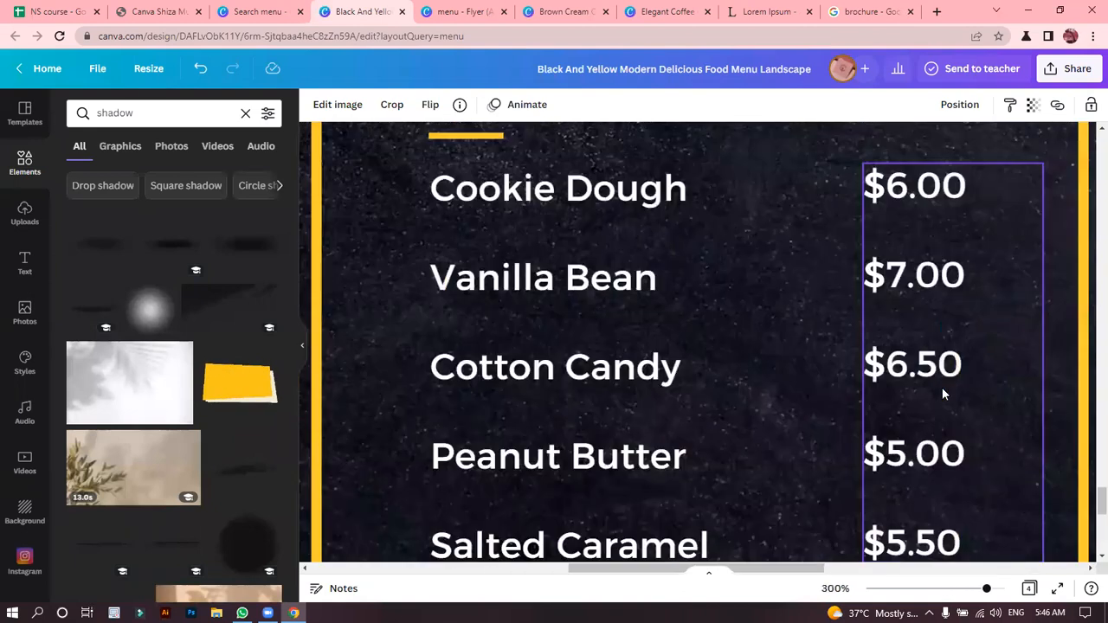
drag(803, 571, 1009, 571)
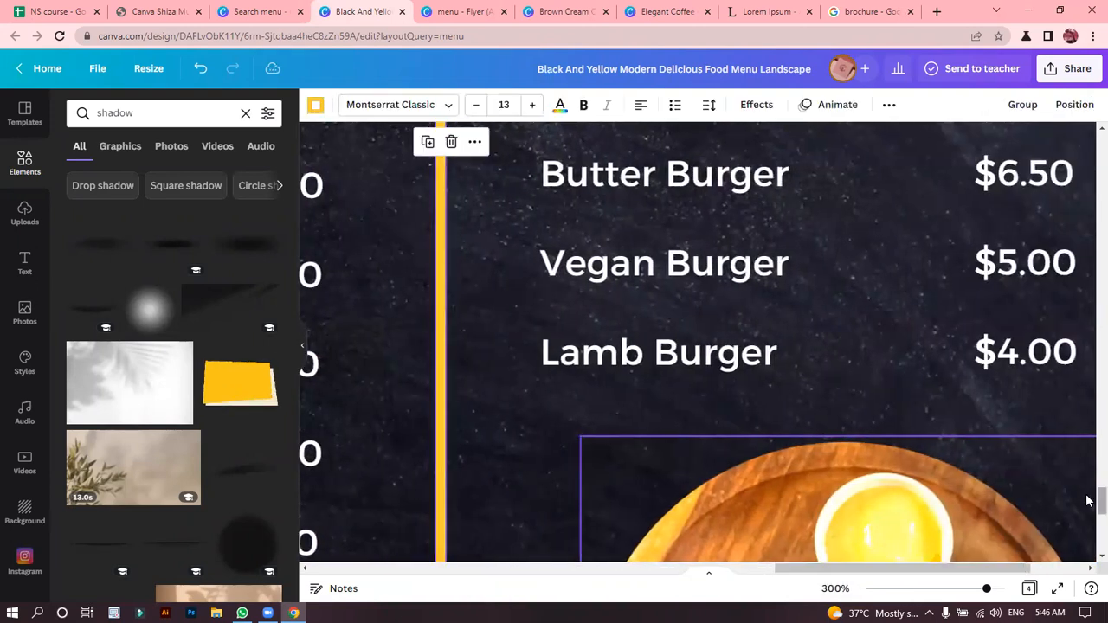
scroll(1088, 500, down, 5)
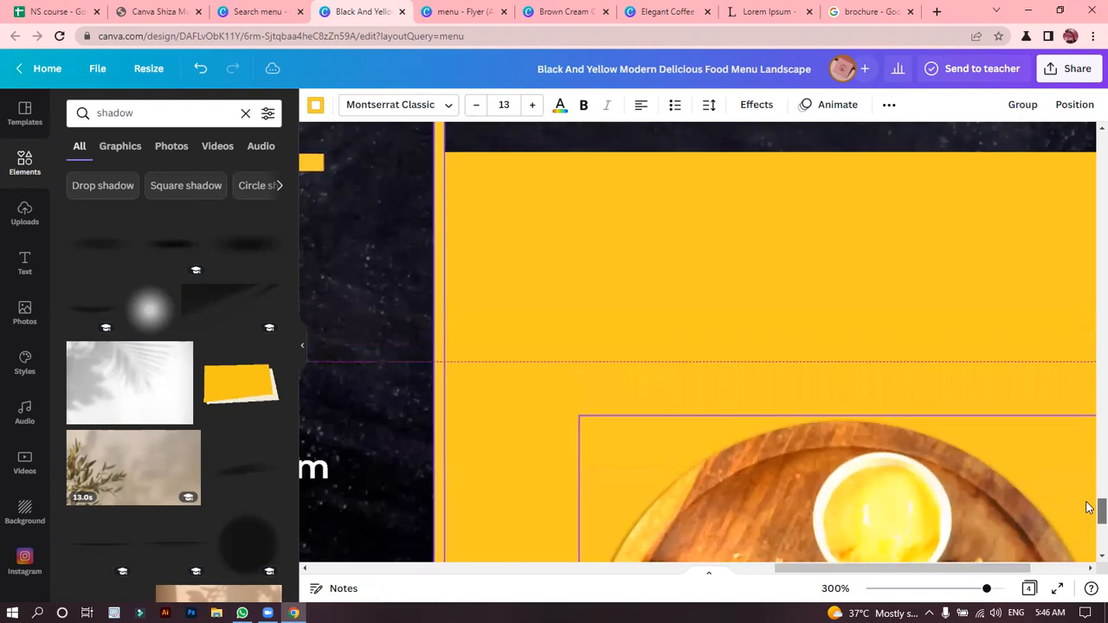
scroll(690, 277, down, 3)
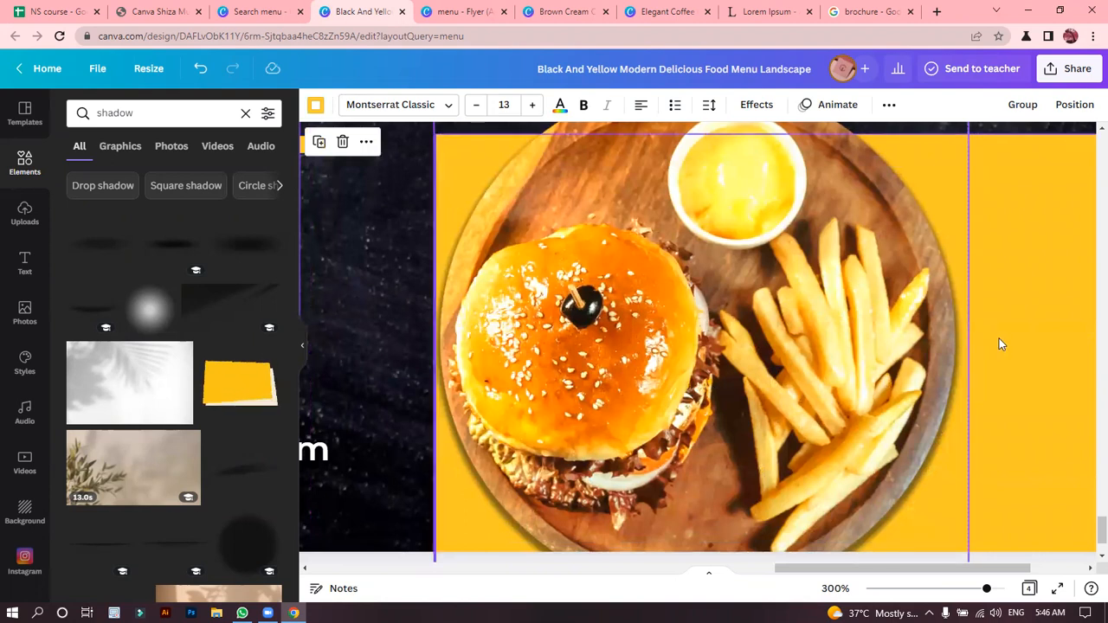
scroll(998, 344, down, 6)
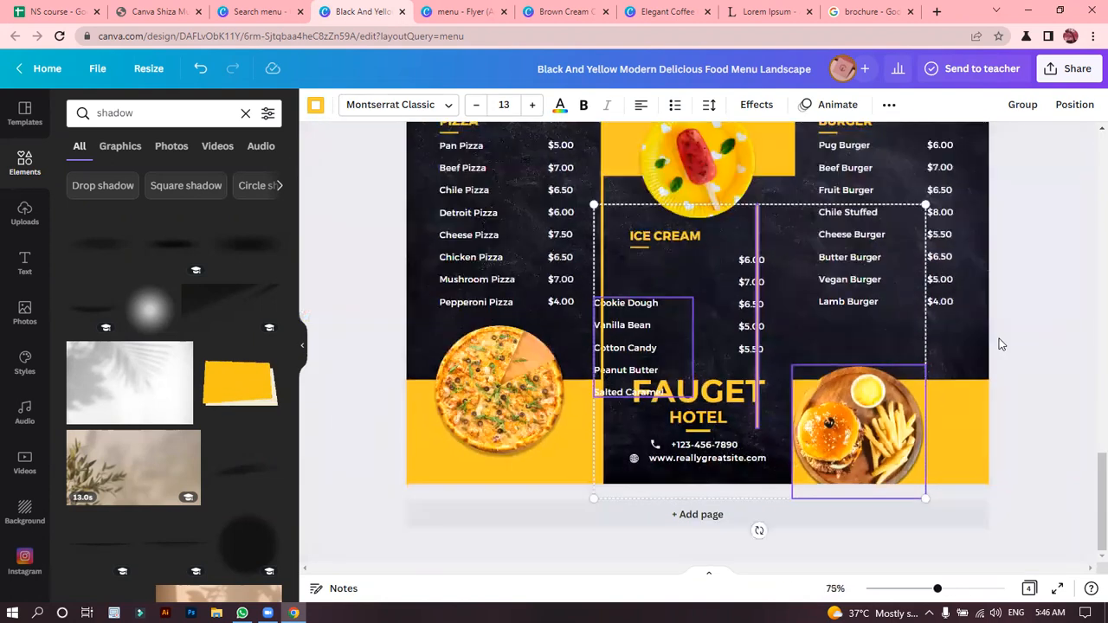
scroll(998, 344, down, 1)
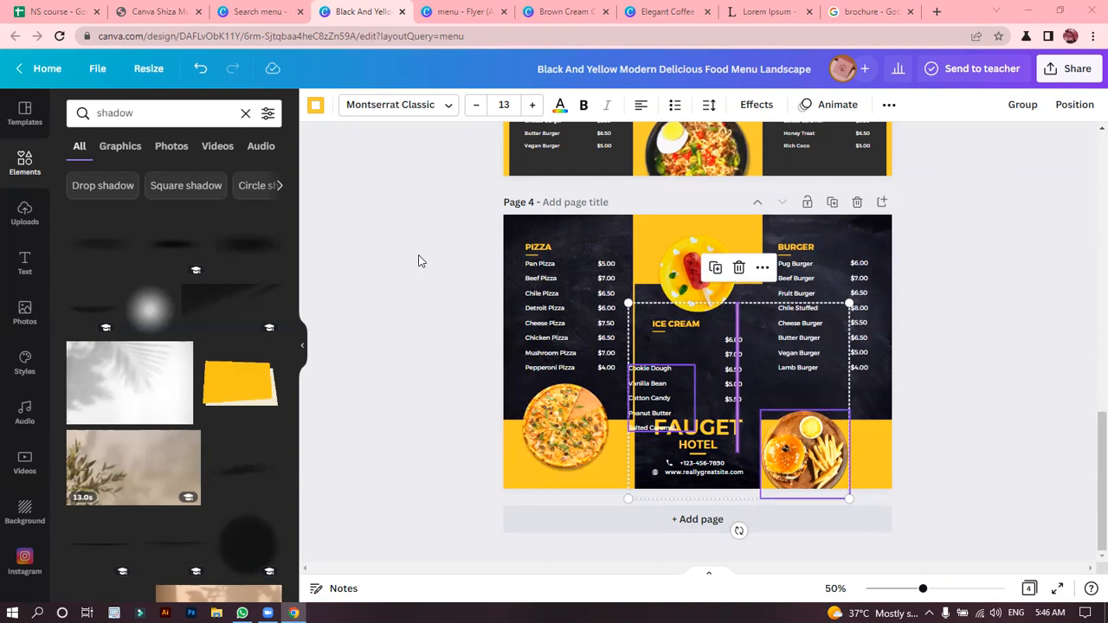
Return to the general elements library, advance the suggested graphics, and add a blank page 5 to the menu design.
click(25, 162)
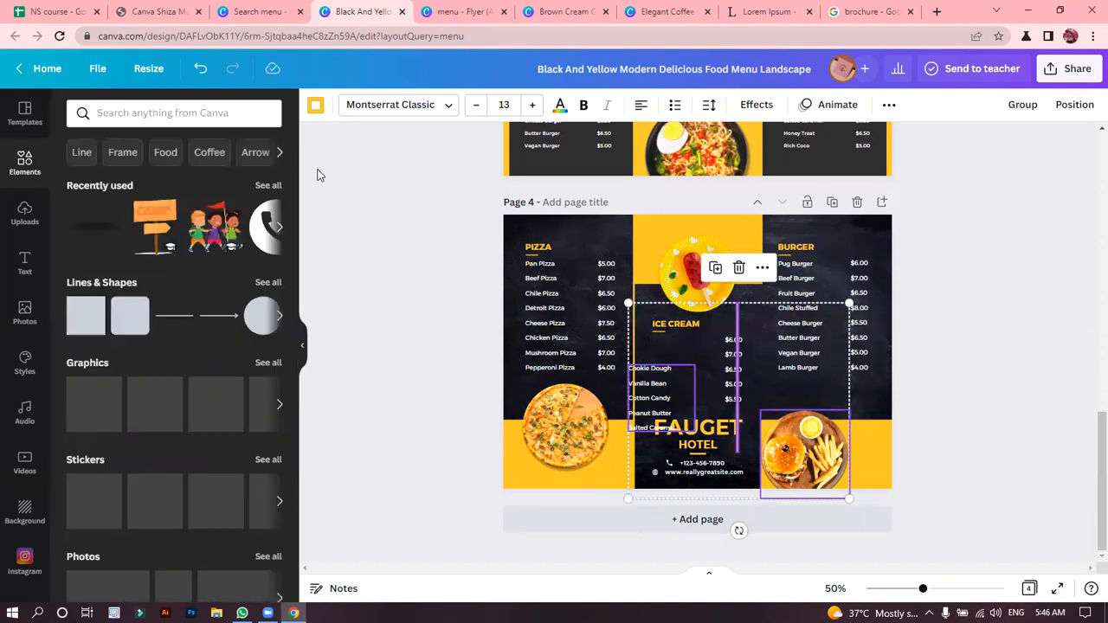
click(316, 174)
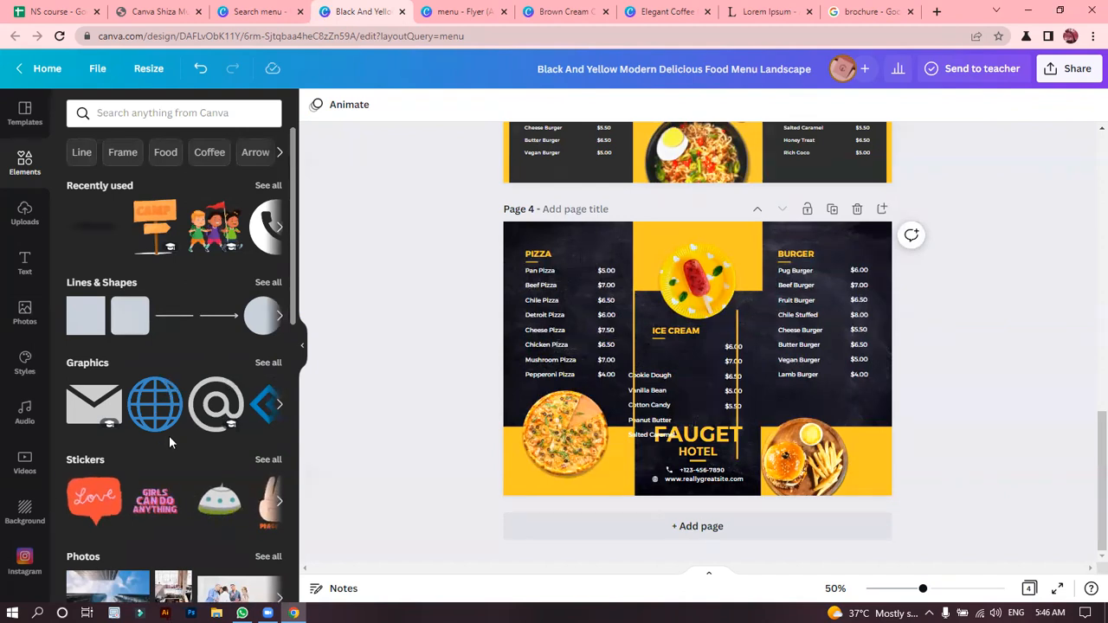
click(278, 406)
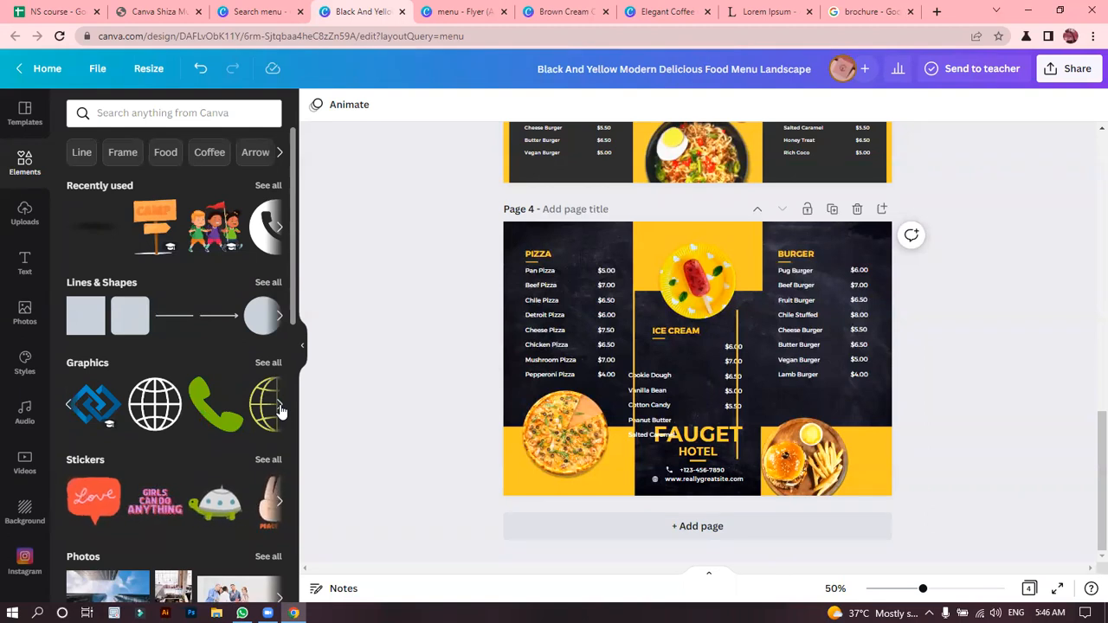
click(647, 526)
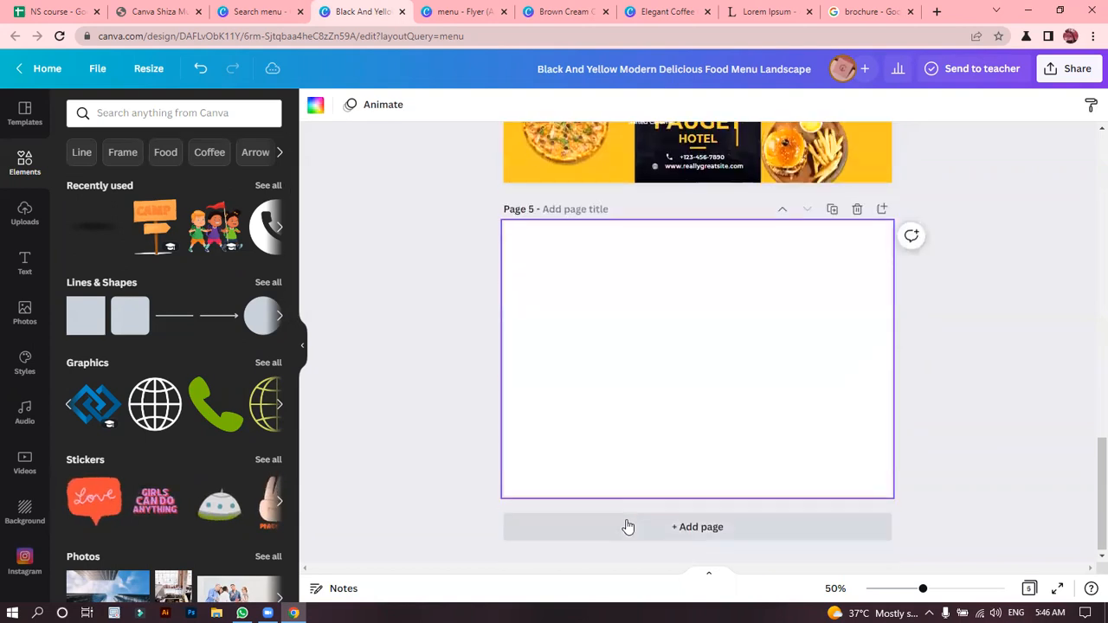
Search the elements for "nature" and place the mountain lake photo on page 5.
click(137, 112)
text(nature)
key(Return)
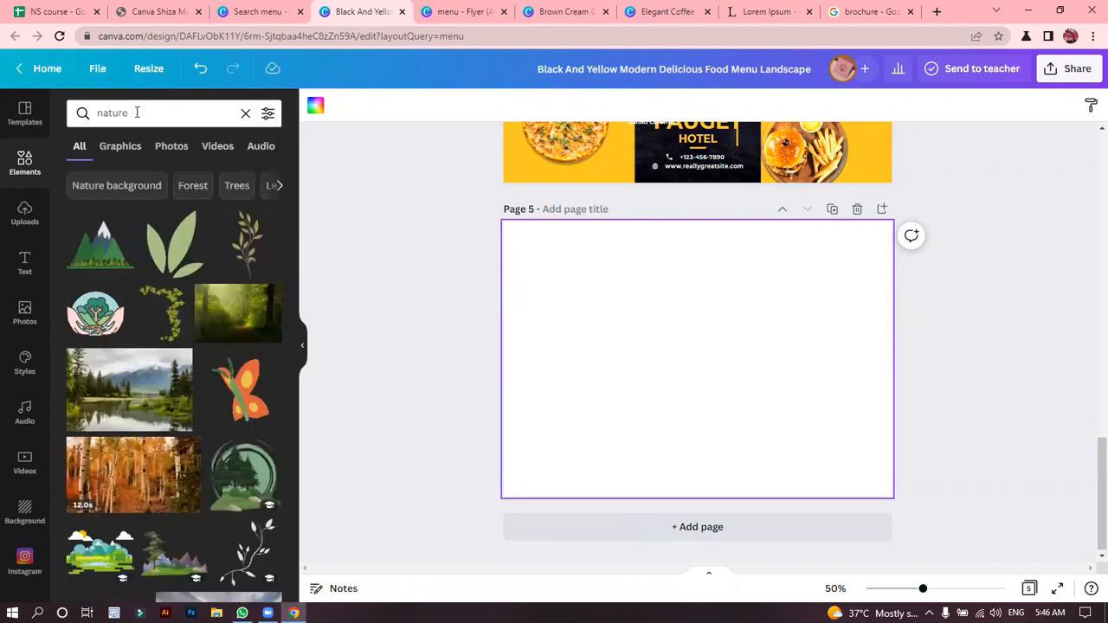
click(160, 376)
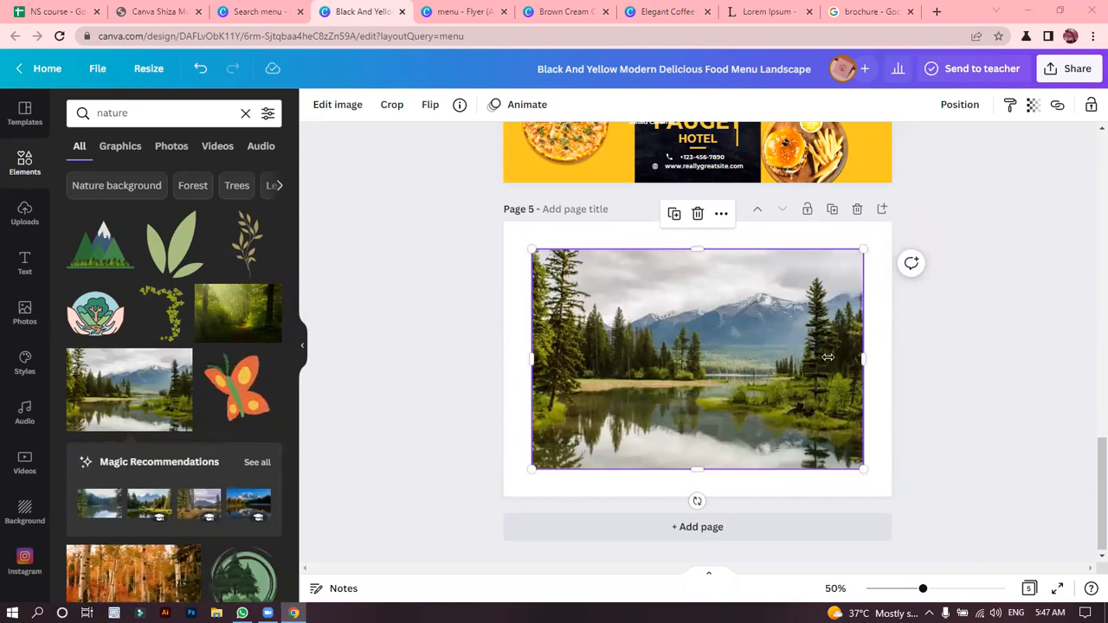
click(934, 399)
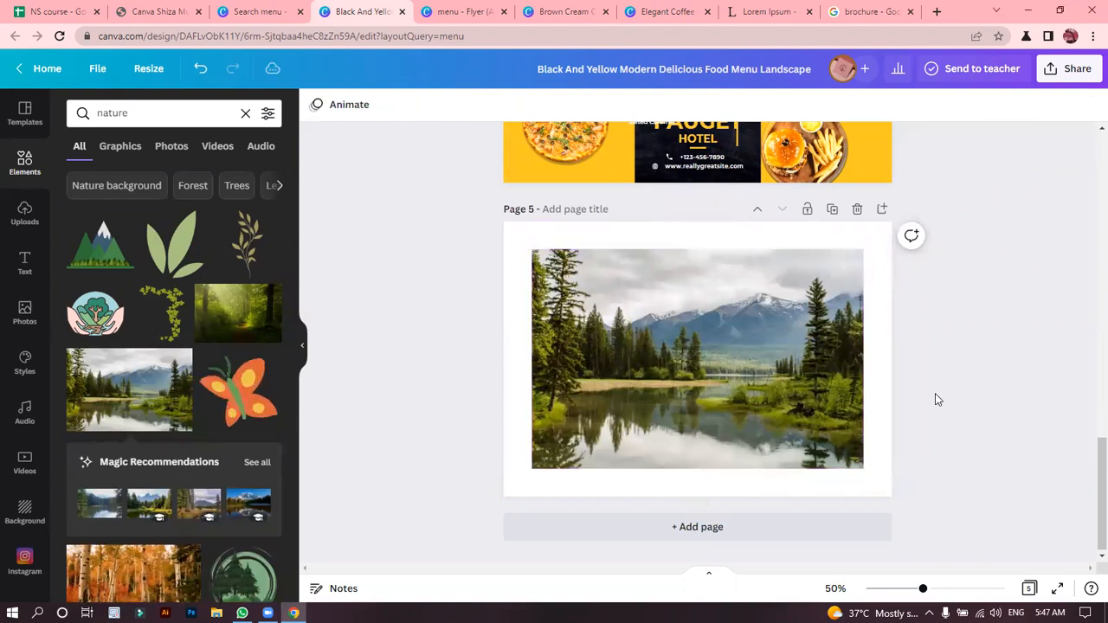
Examine the quality of the mountain lake photo at up to 300% zoom, waiting for the unresponsive page to recover.
key(ctrl+plus)
key(ctrl+plus)
key(ctrl+plus)
key(ctrl+plus)
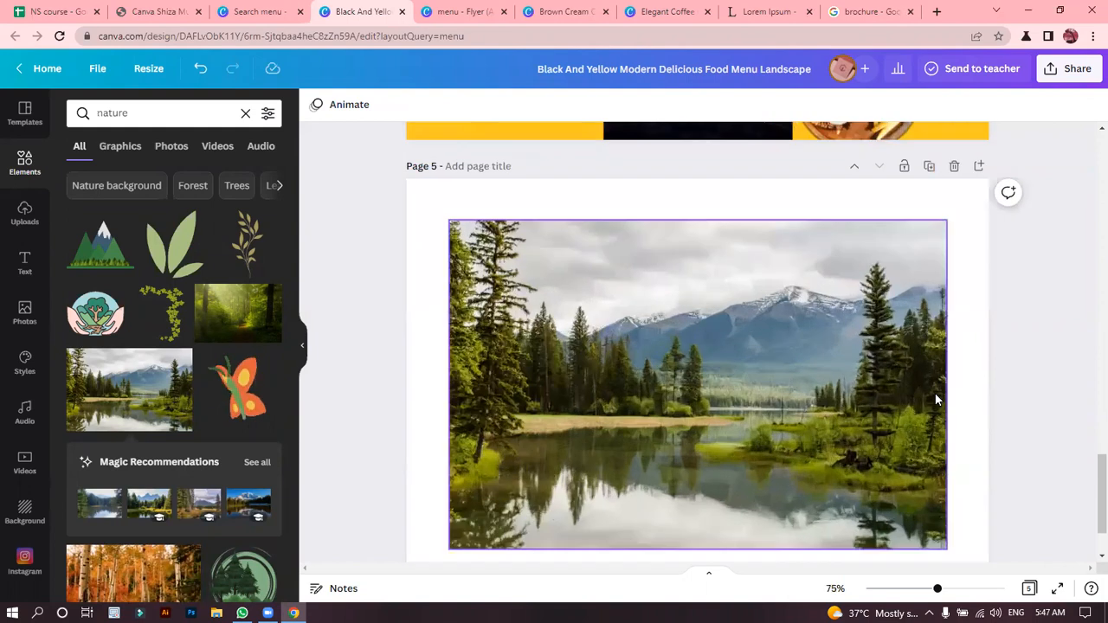
key(ctrl+plus)
key(ctrl+plus)
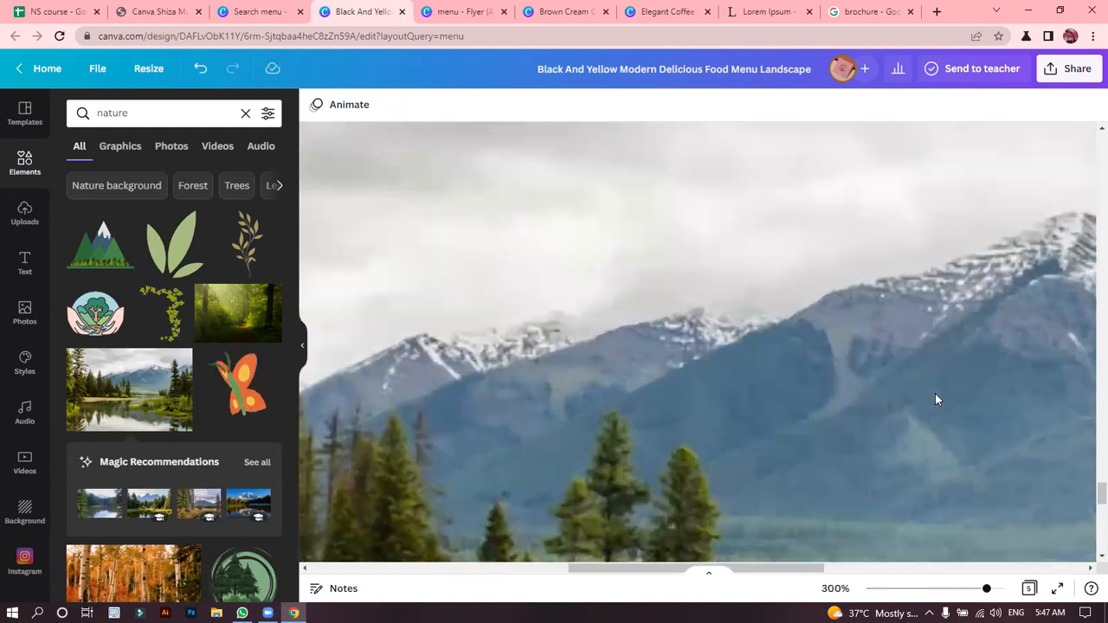
drag(1092, 492, 1089, 508)
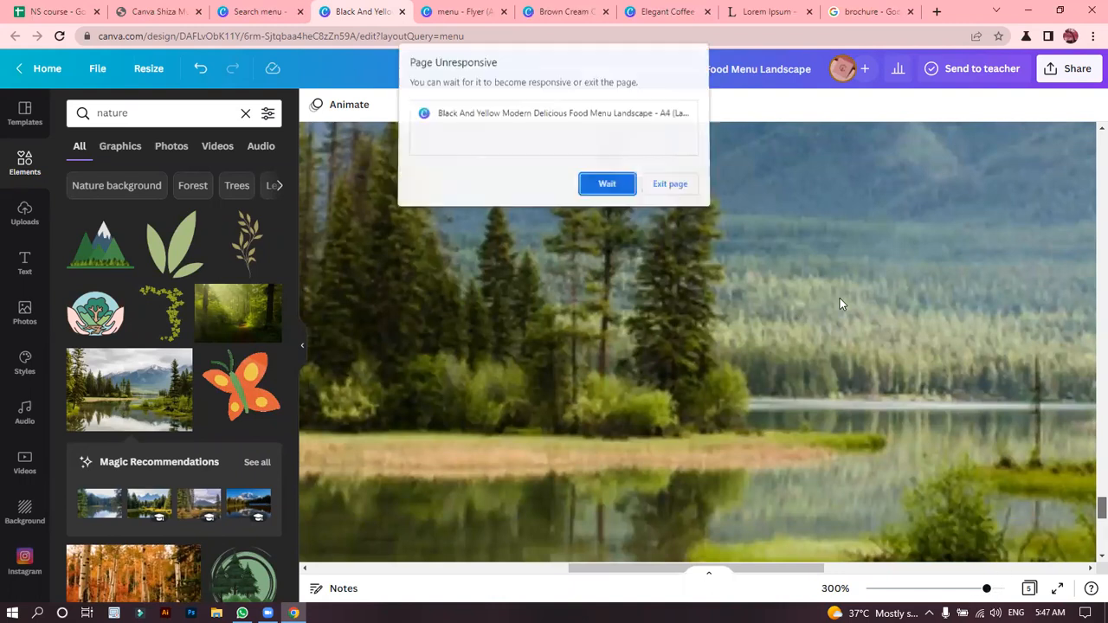
click(623, 187)
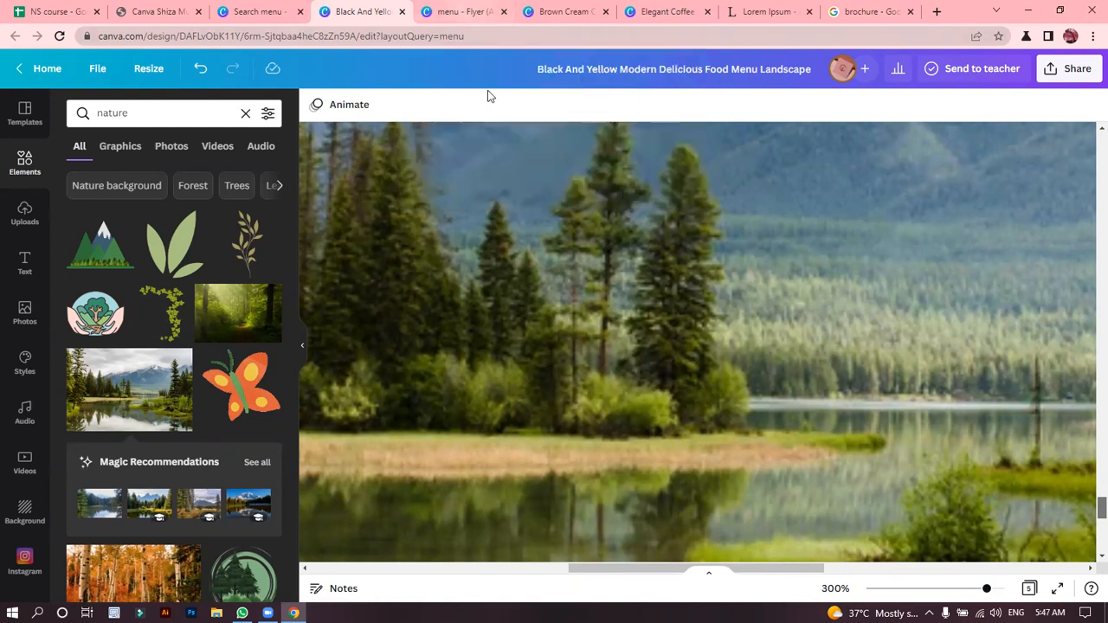
key(ctrl+Tab)
scroll(1096, 389, down, 2)
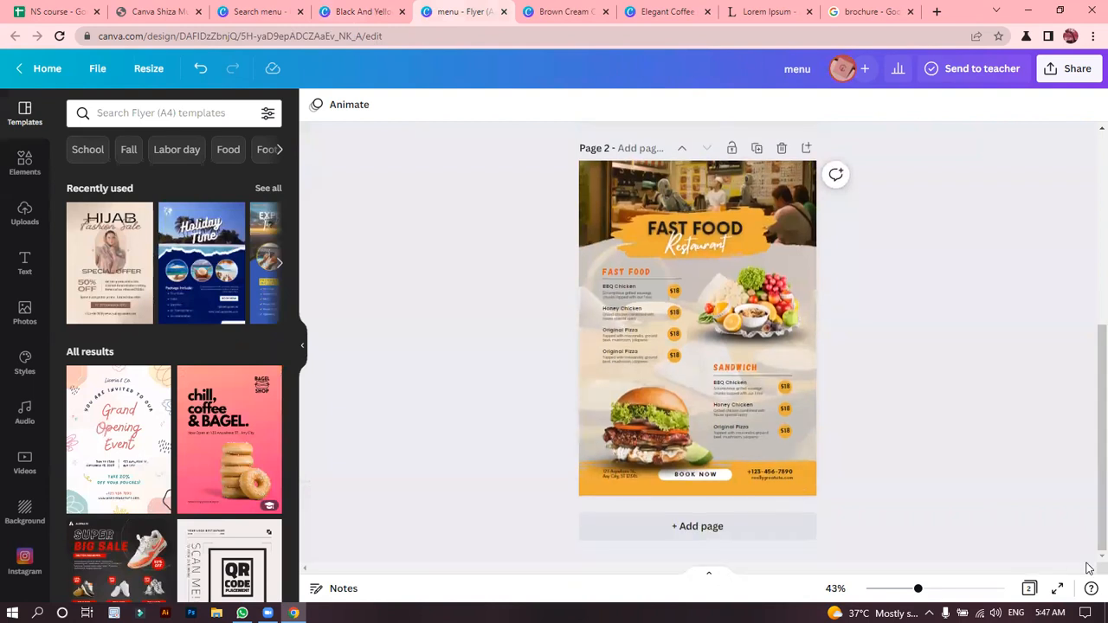
click(353, 6)
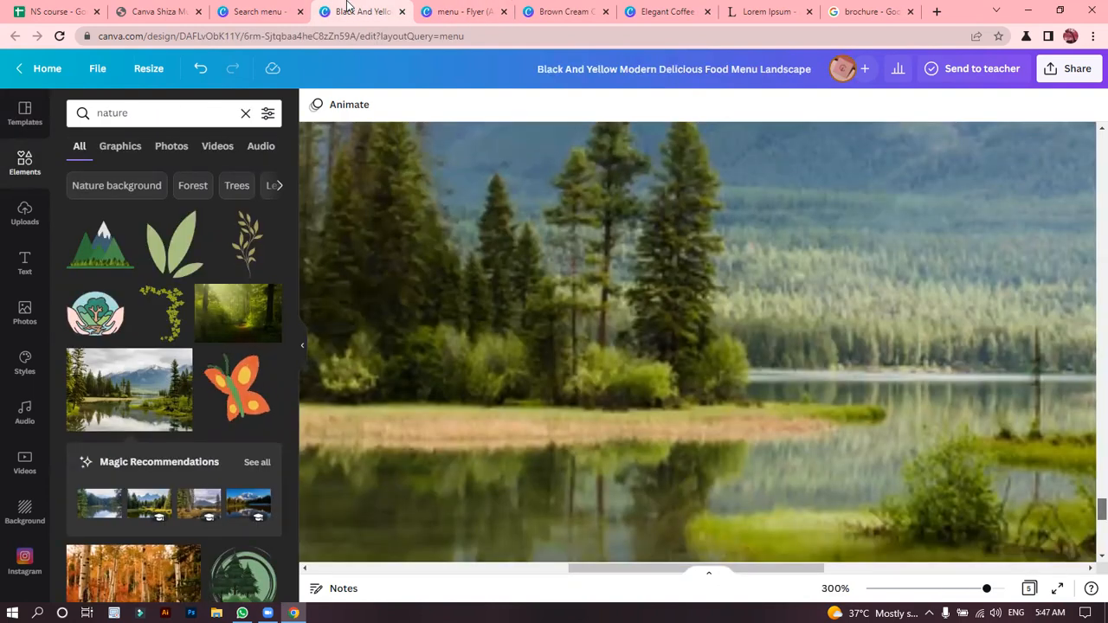
Examine the lake photo in crop mode and review the menu pages from page 3 to page 5, down to 10% zoom.
double_click(815, 280)
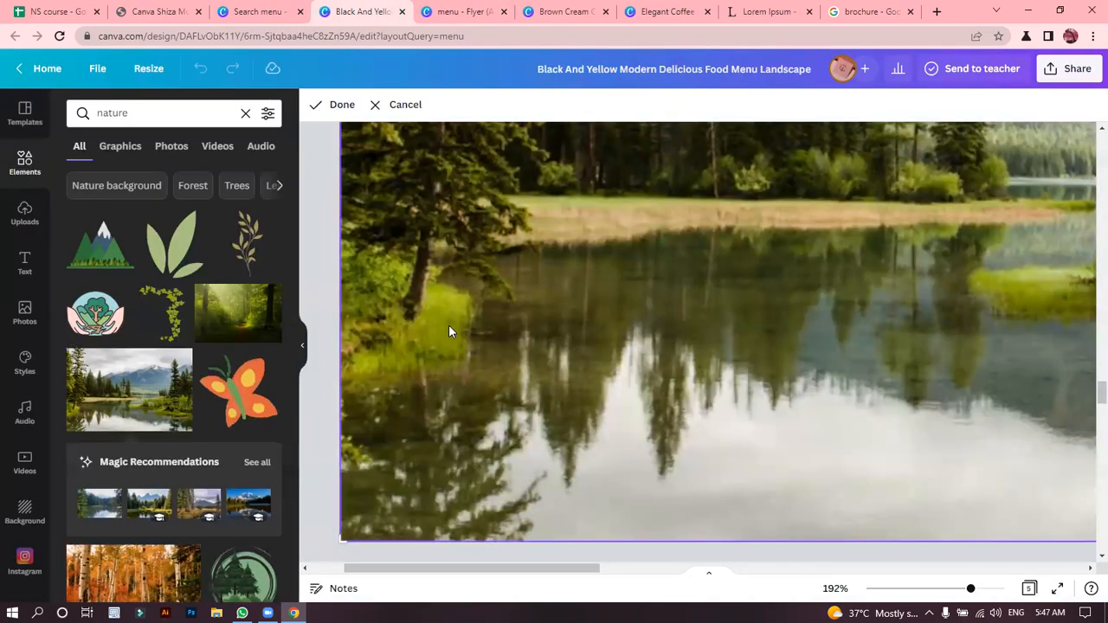
click(1088, 398)
scroll(1087, 402, down, 1)
scroll(1087, 398, up, 10)
scroll(1087, 407, up, 5)
scroll(1087, 563, down, 5)
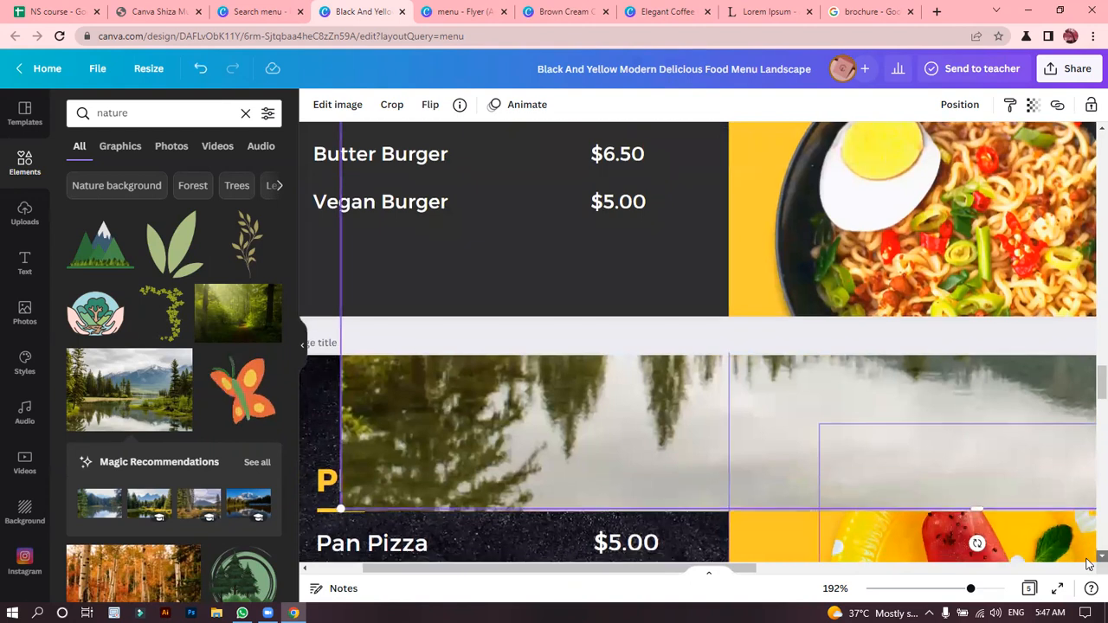
scroll(1087, 563, down, 10)
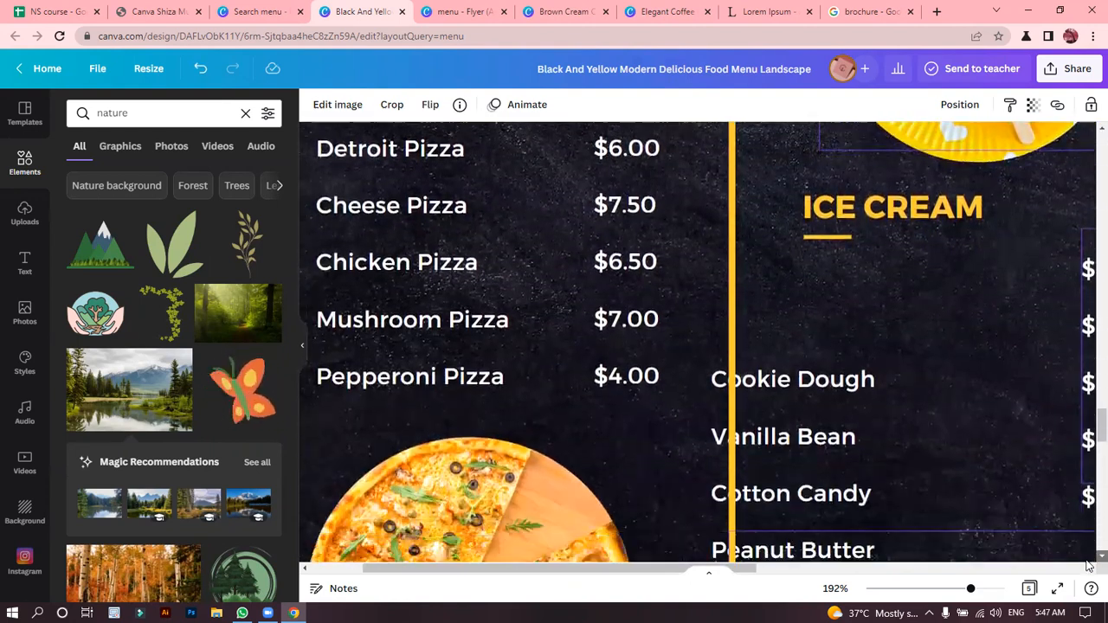
scroll(1087, 564, down, 5)
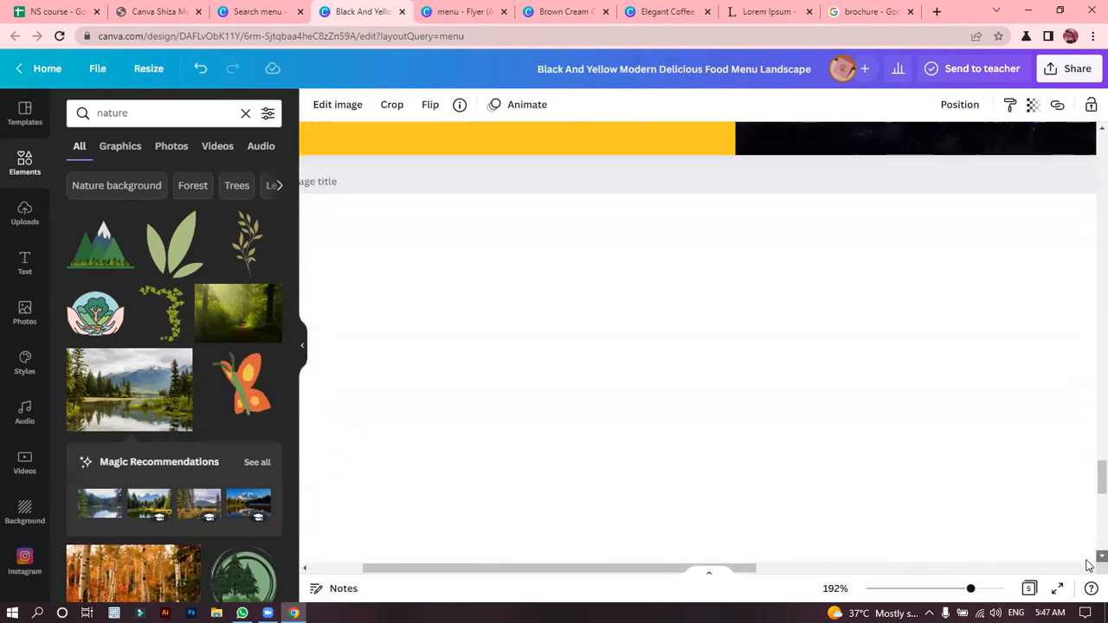
click(761, 465)
scroll(754, 461, down, 10)
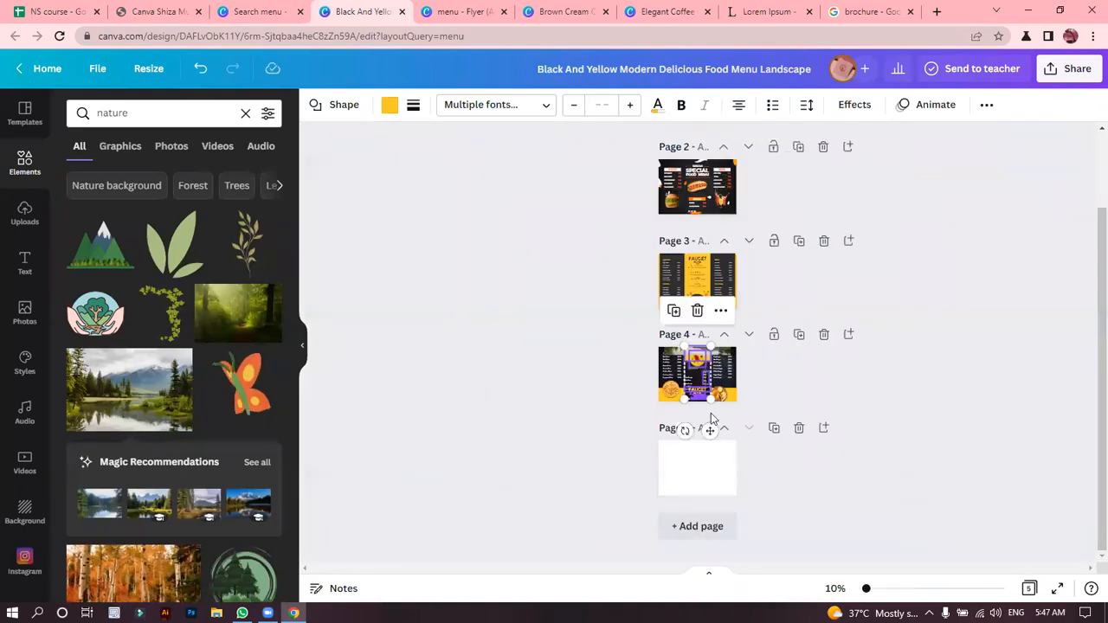
click(707, 481)
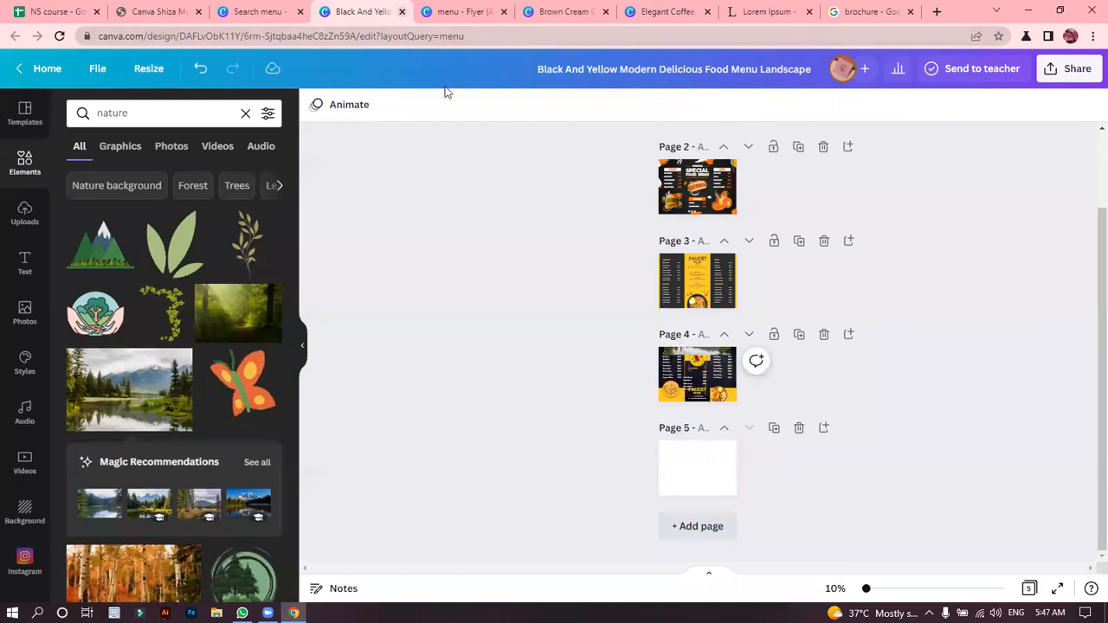
Close the food menu, menu flyer, medical brochure, Lorem Ipsum and brochure search tabs, returning to the summer camp flyer.
key(ctrl+w)
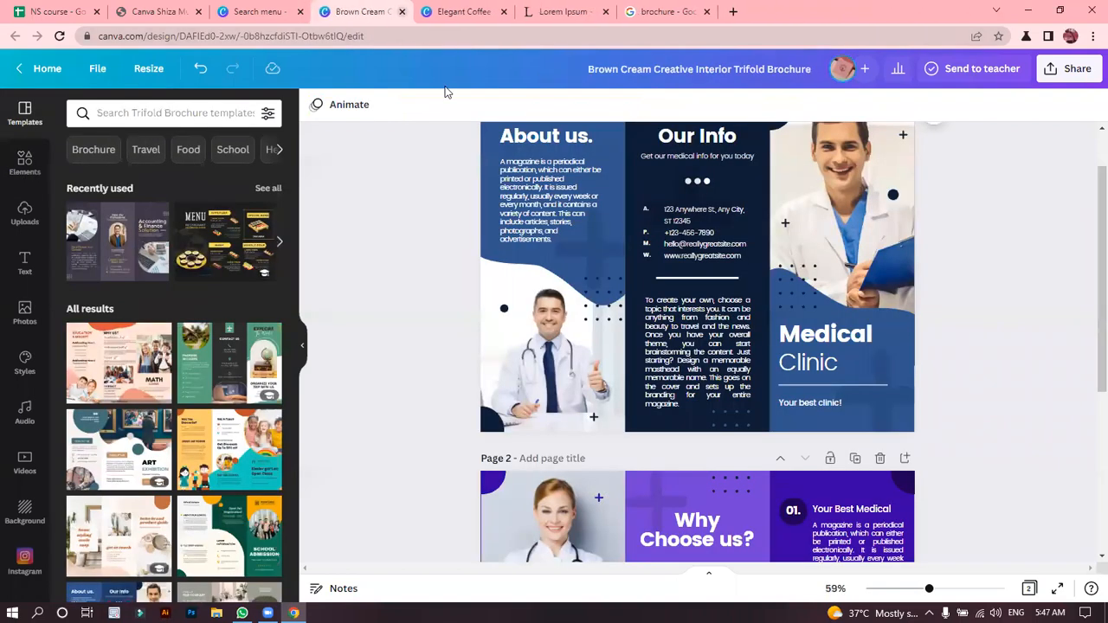
click(402, 11)
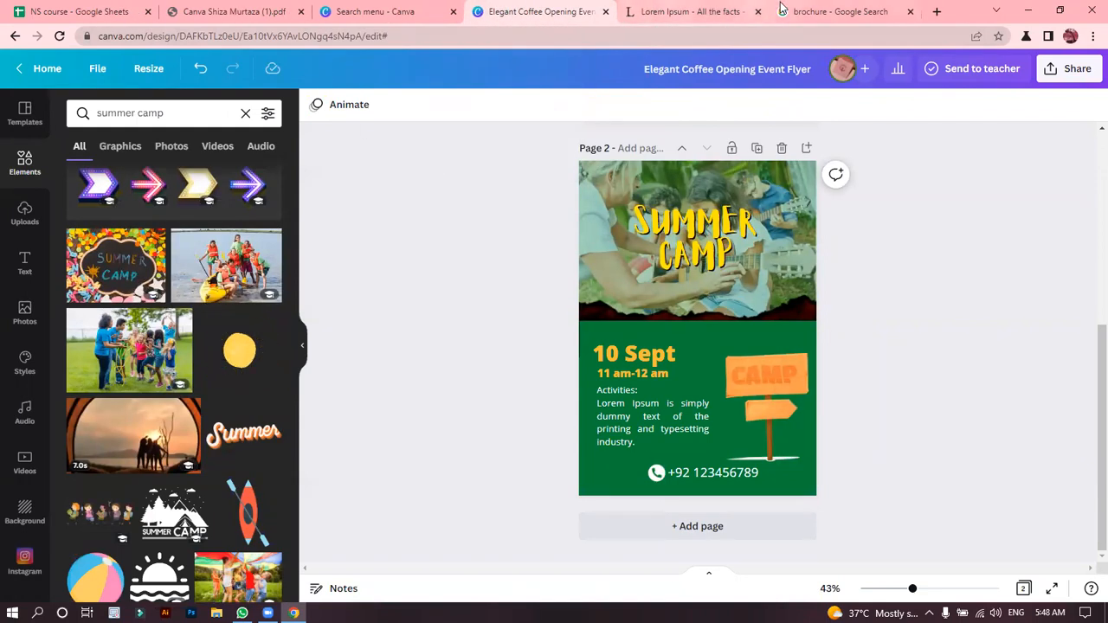
click(757, 12)
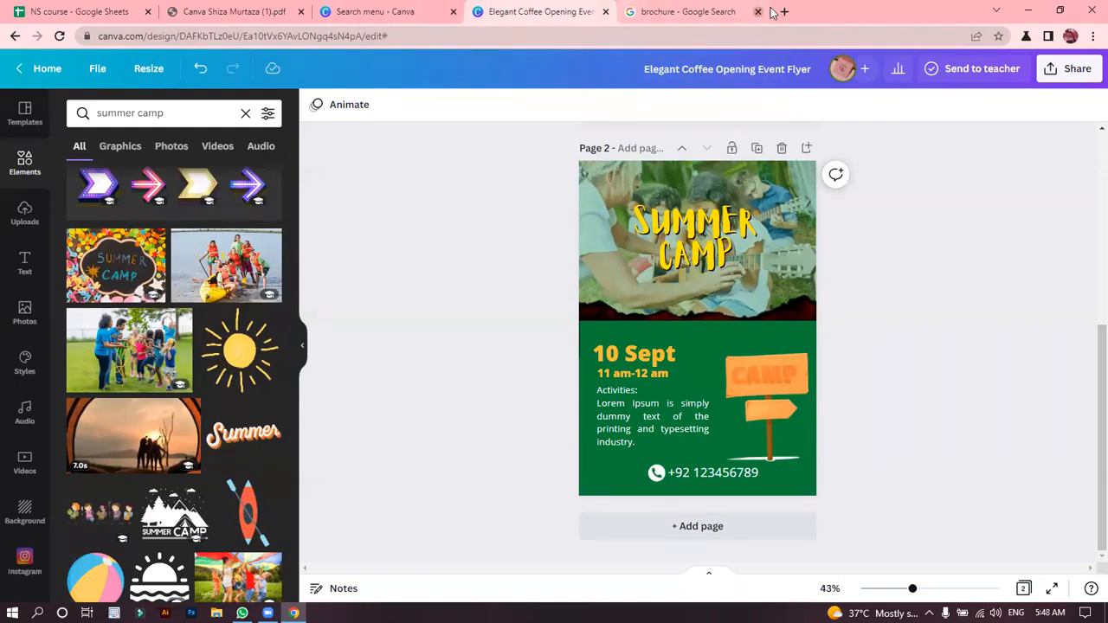
click(758, 11)
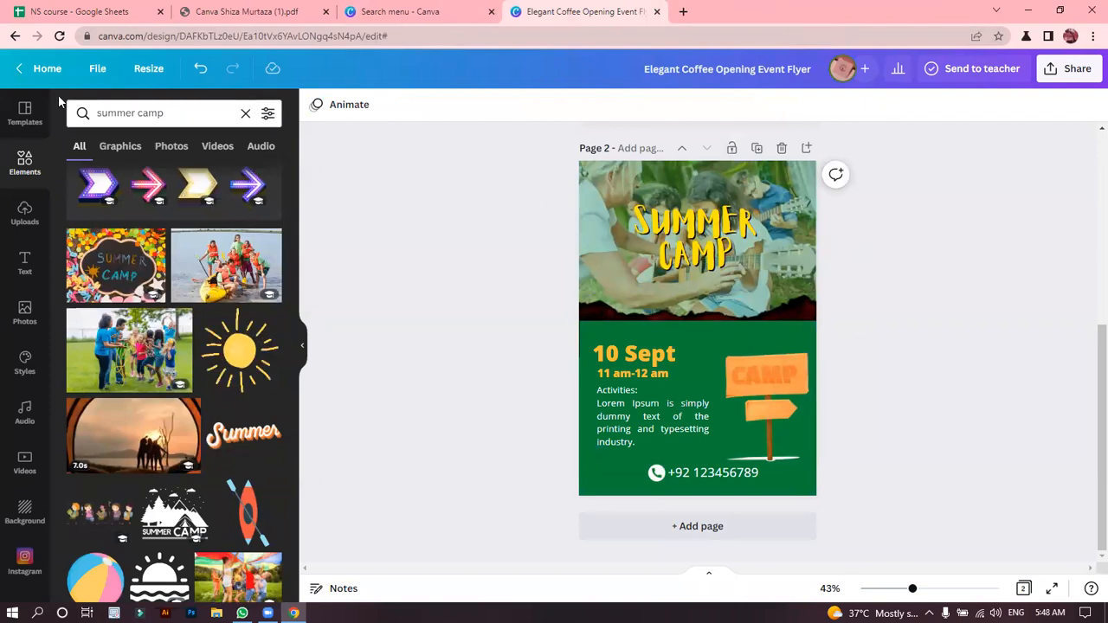
Download only page 2, the summer camp flyer, as a PDF Standard file.
click(88, 75)
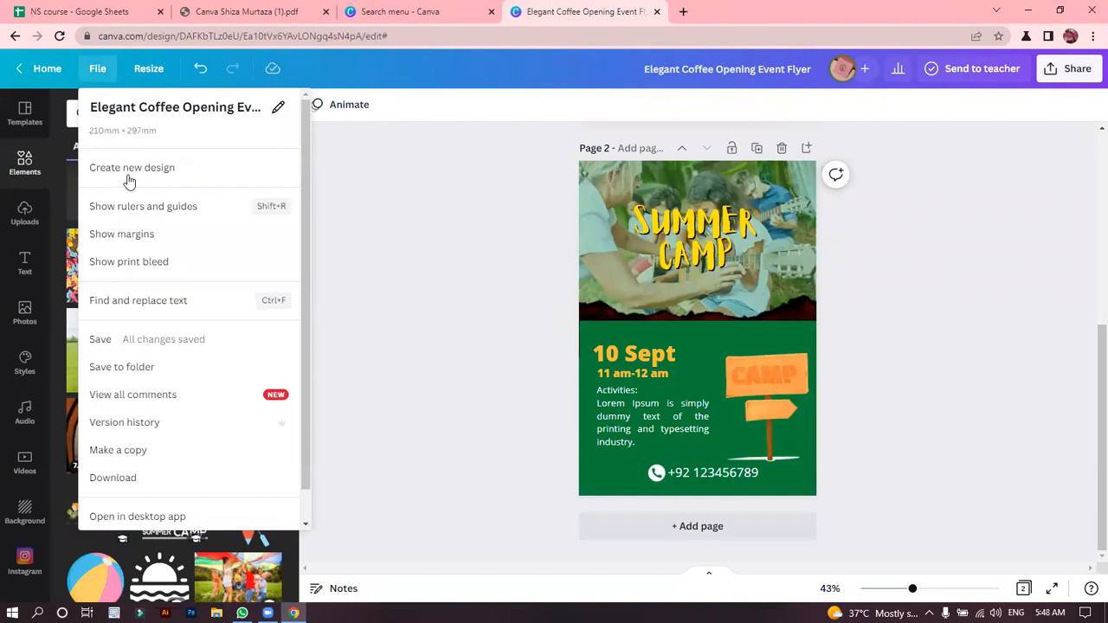
click(121, 478)
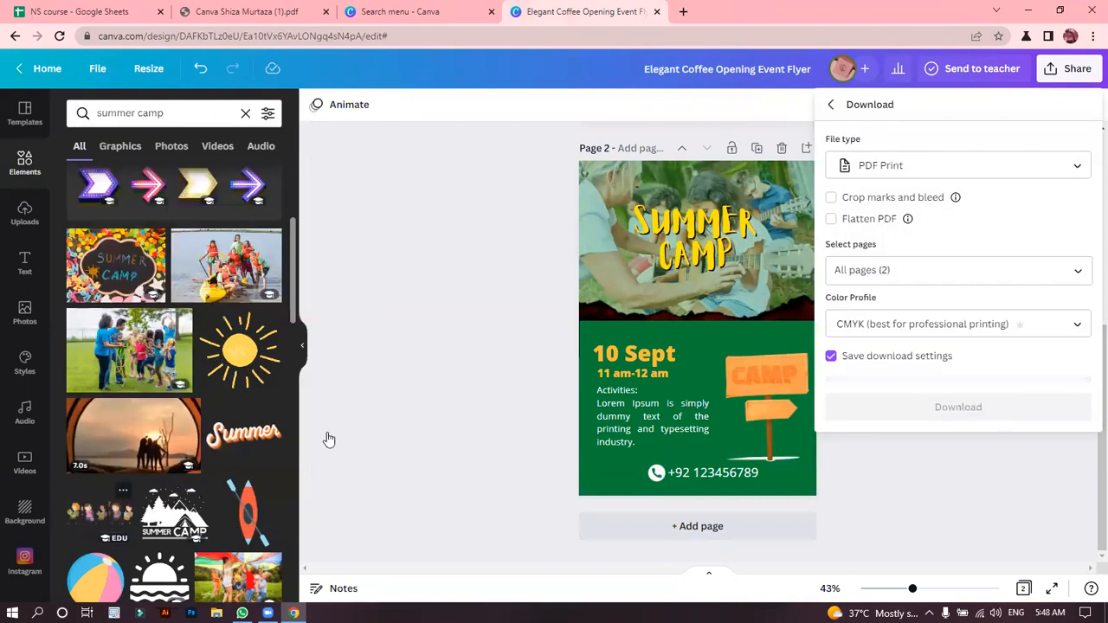
click(919, 165)
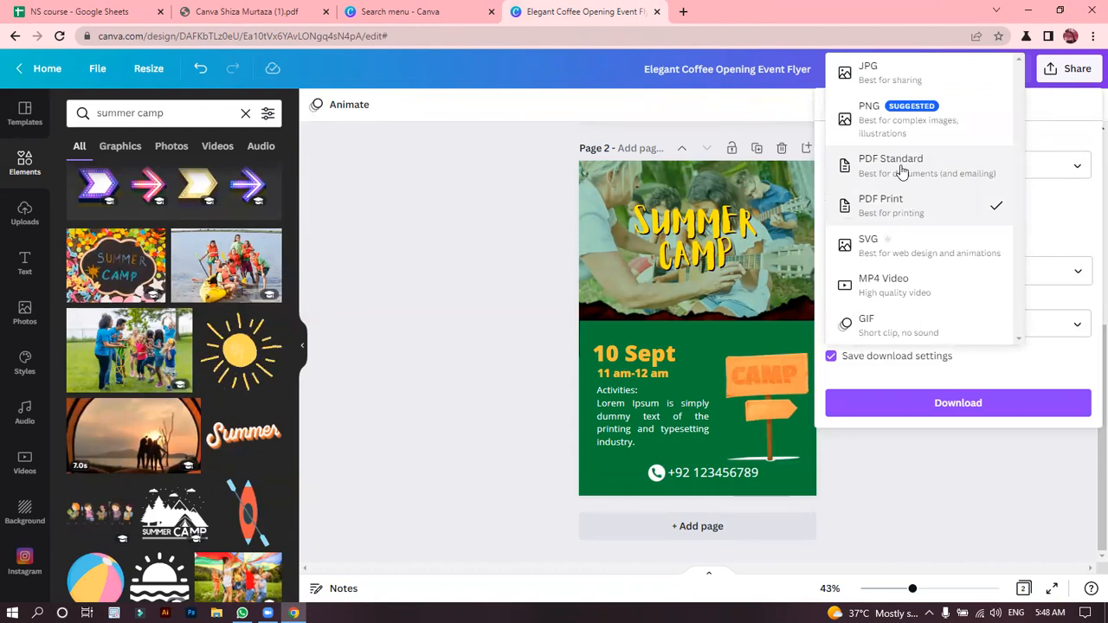
click(900, 167)
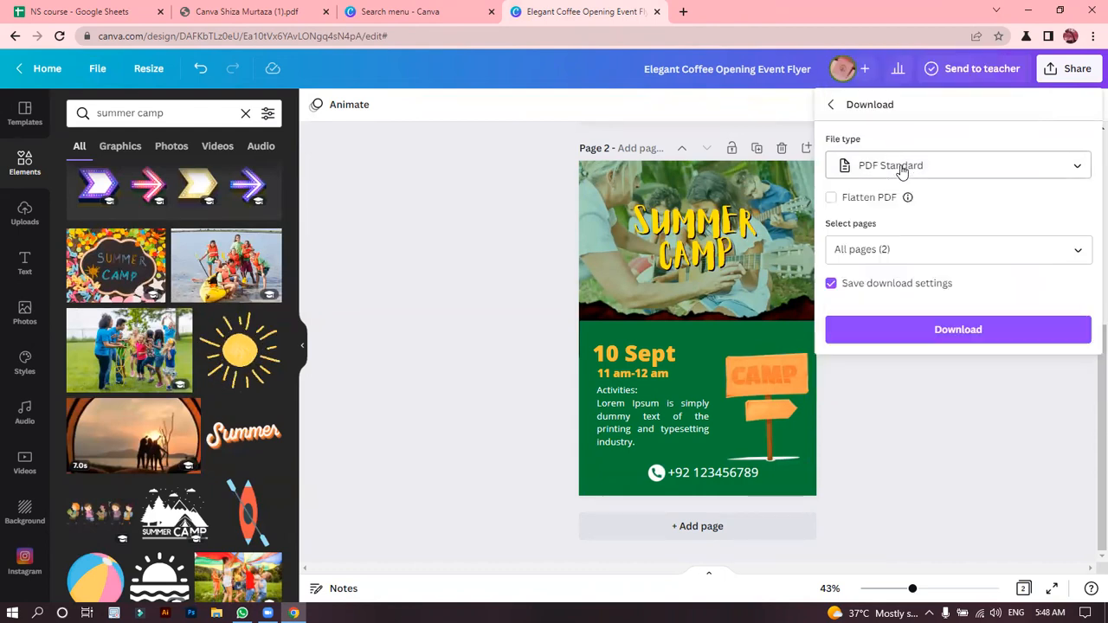
click(871, 248)
click(895, 337)
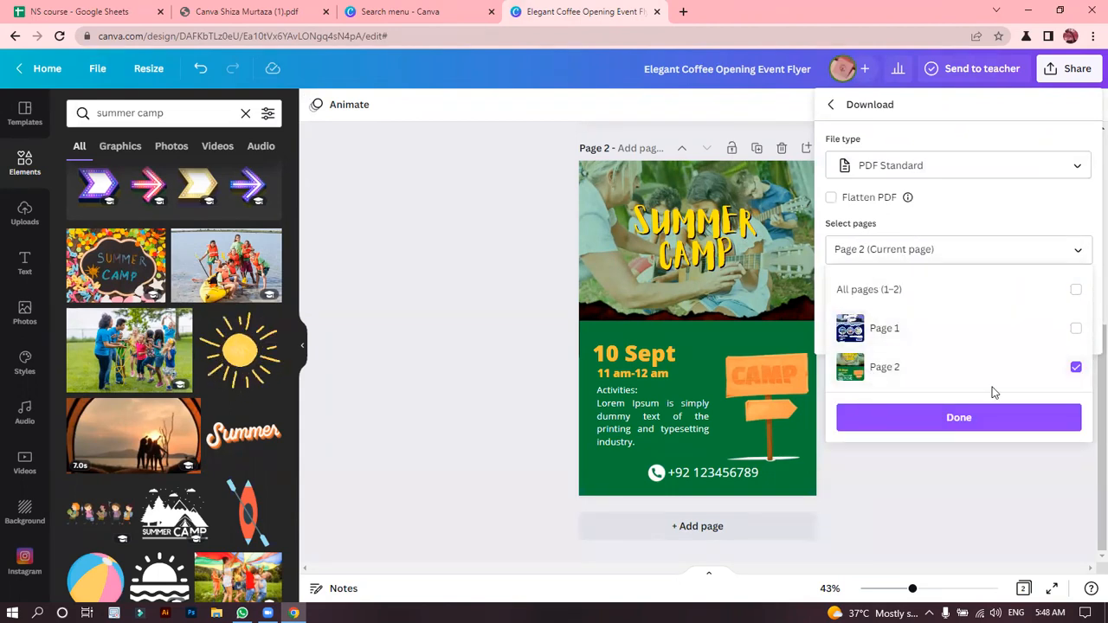
click(962, 418)
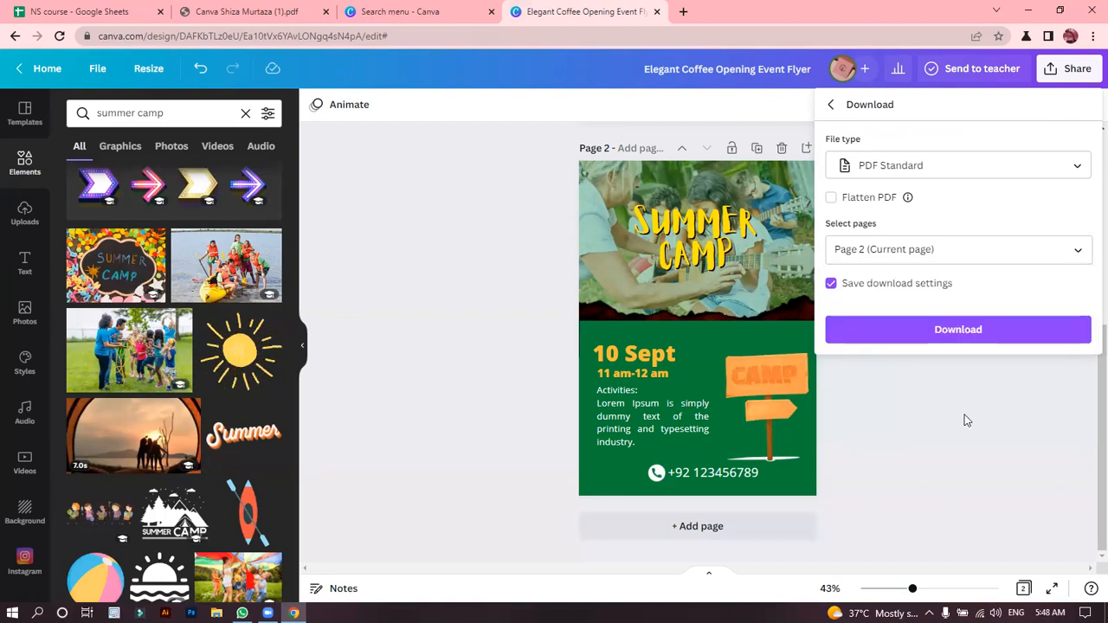
click(956, 338)
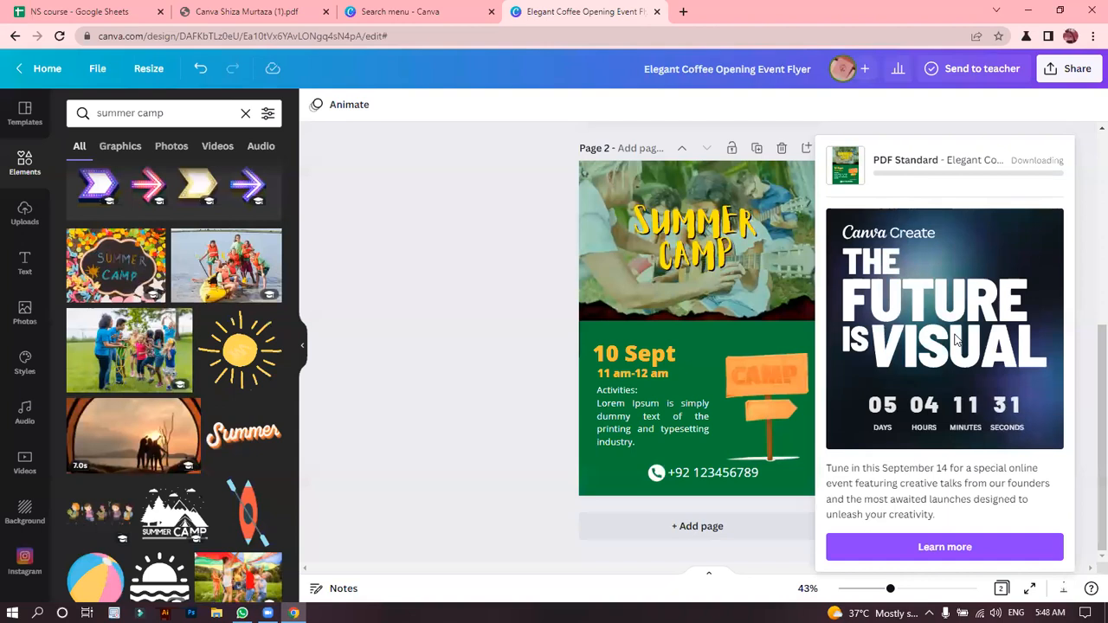
Open Photopea in a new browser tab and load the downloaded Elegant Coffee Opening Event Flyer PDF into it.
click(682, 9)
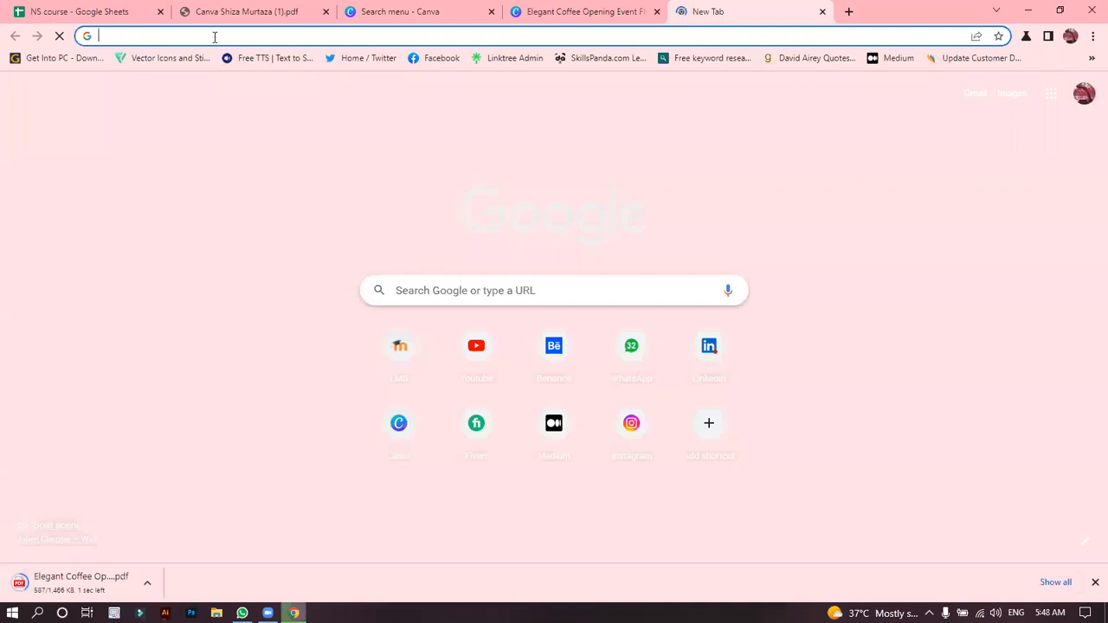
text(photope)
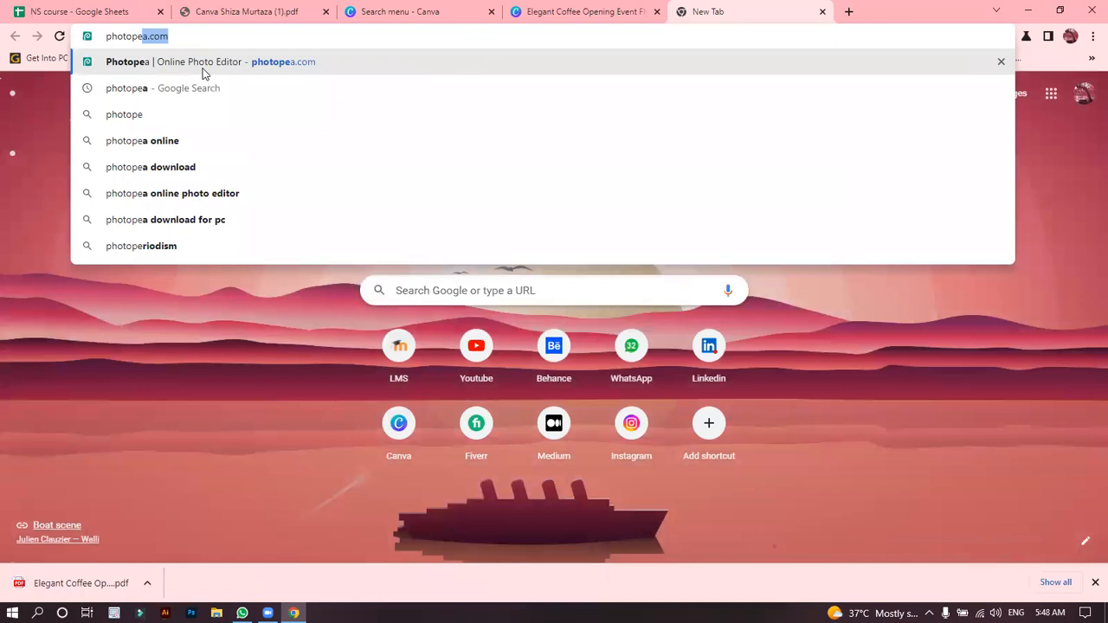
click(202, 68)
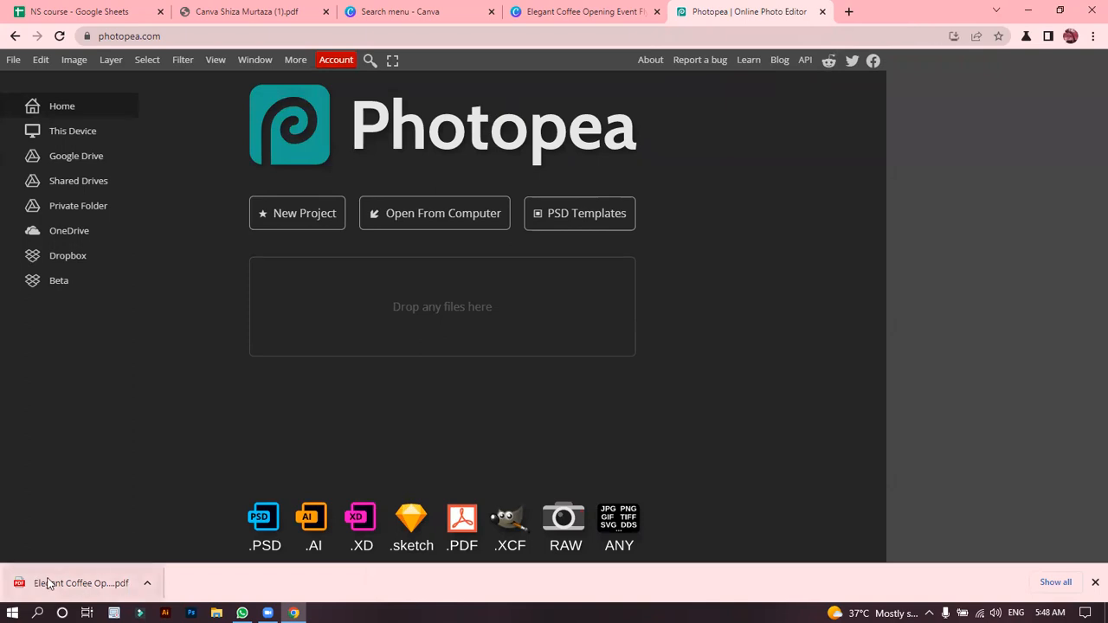
drag(75, 590, 443, 310)
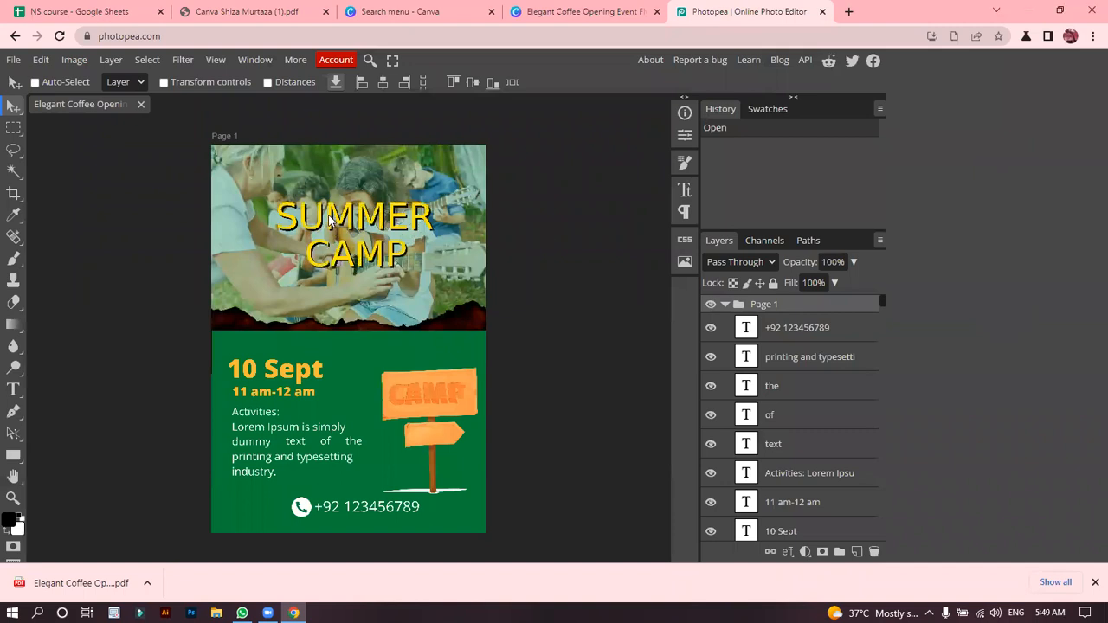
Test whether the Activities paragraph is editable by adding an extra "r" to "Lorem" and removing it.
double_click(247, 431)
click(247, 430)
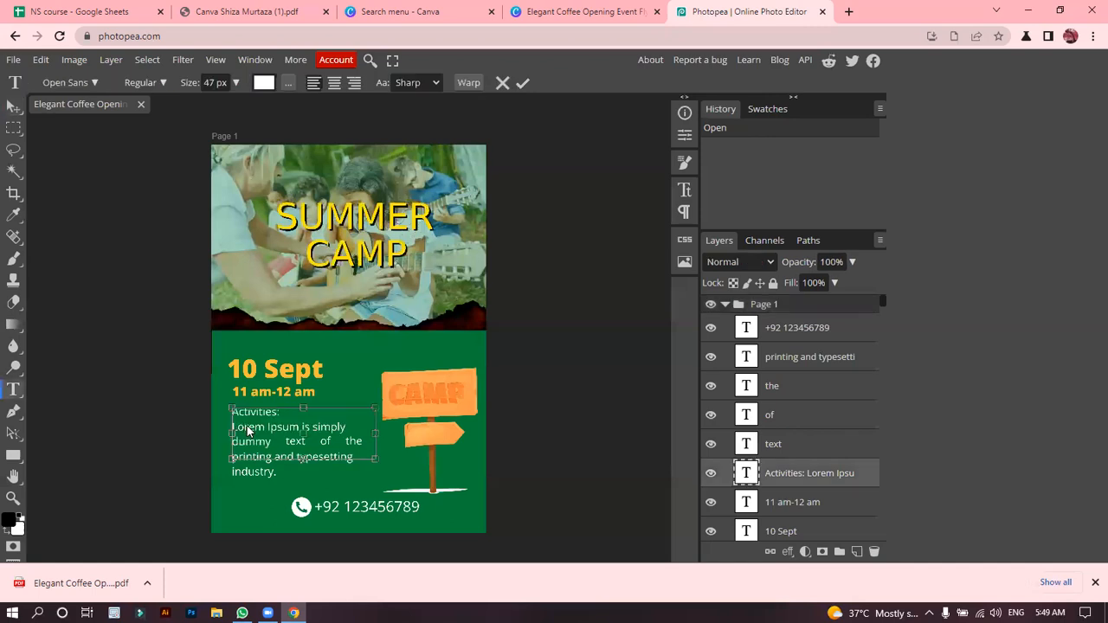
text(r)
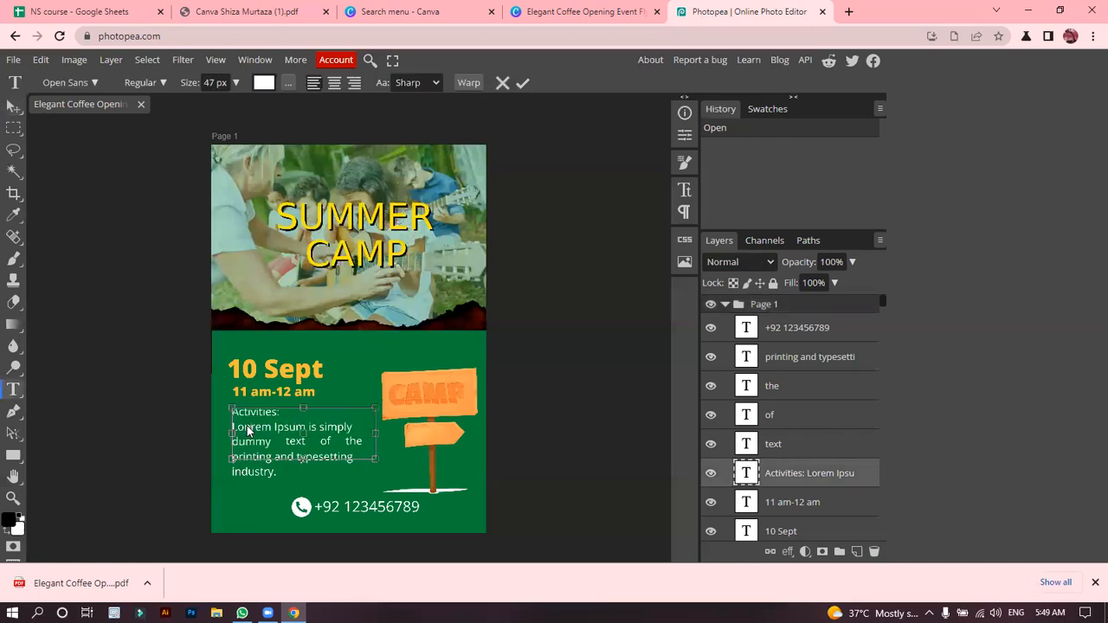
key(BackSpace)
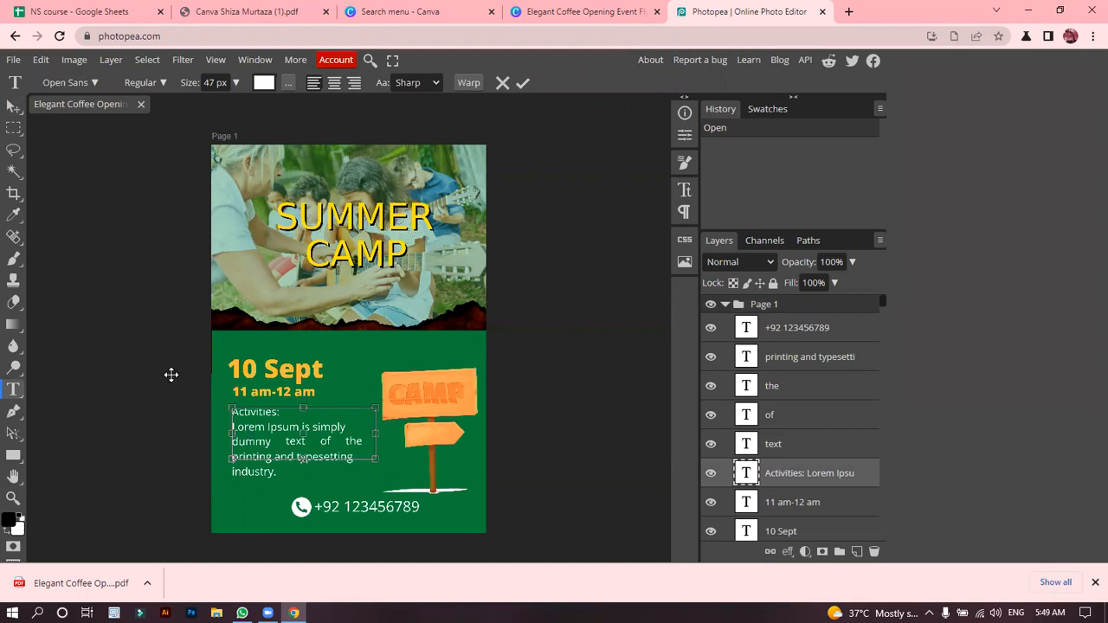
Save the flyer as the PSD file "Elegant Coffee Opening Event Flyer (1)-pdf" in the Canva Course folder.
click(13, 60)
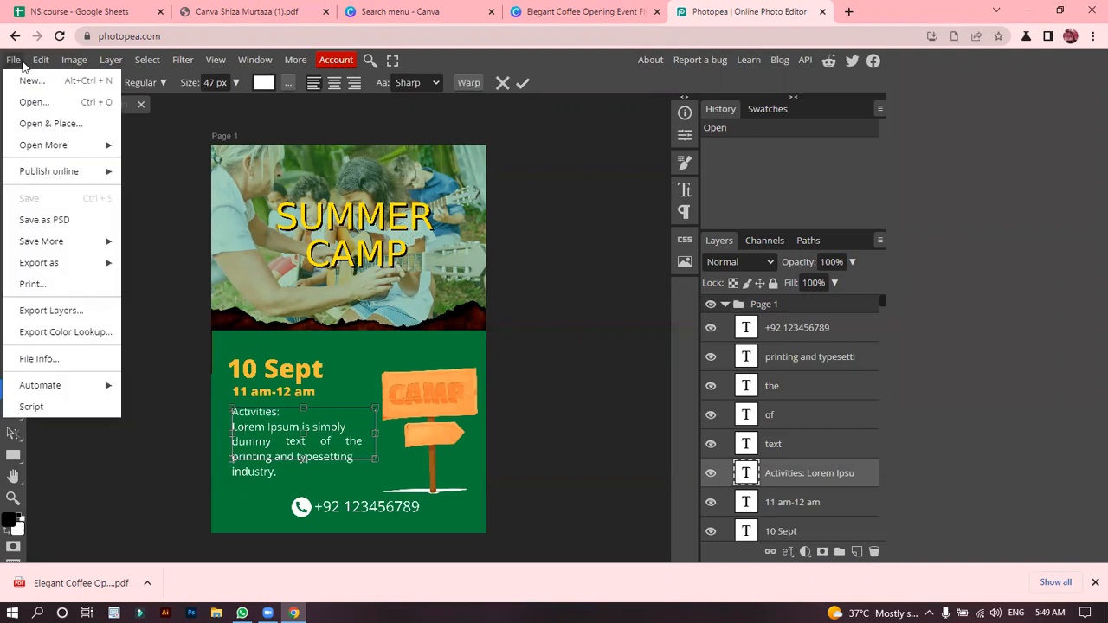
click(35, 221)
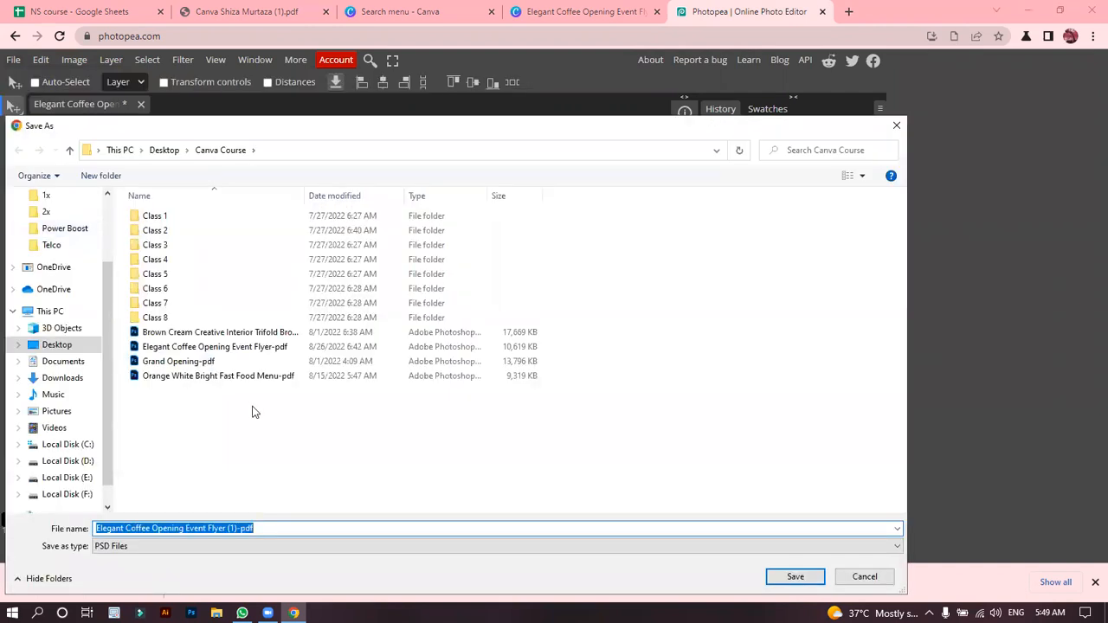
click(800, 586)
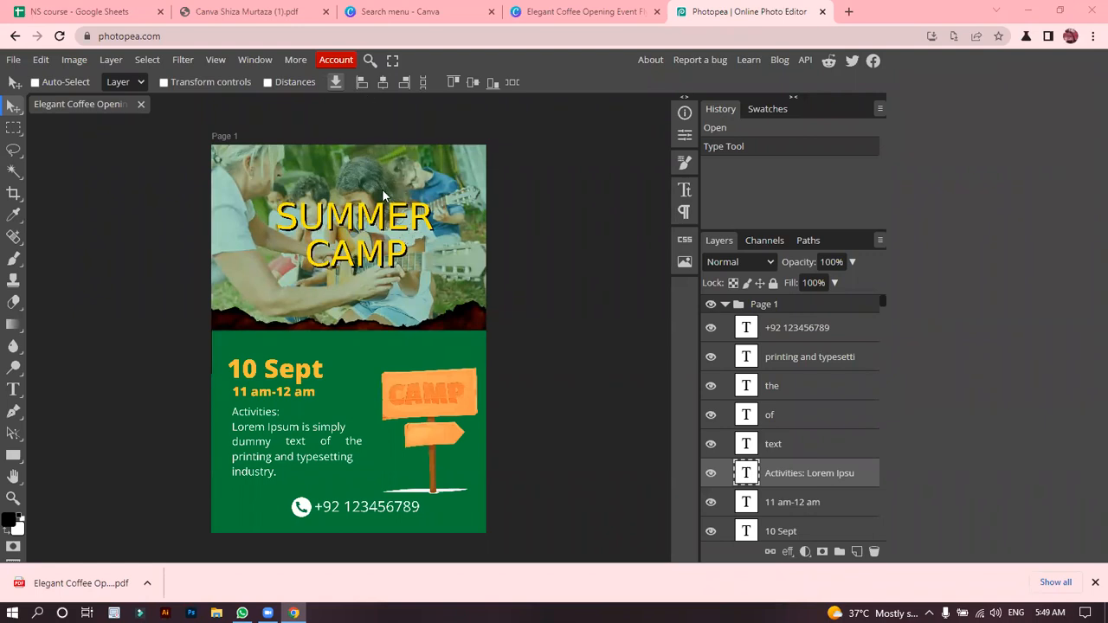
Examine the flyer up close, close Photopea and bring up the Canva course outline PDF.
ctrl+scroll(382, 195, up, 10)
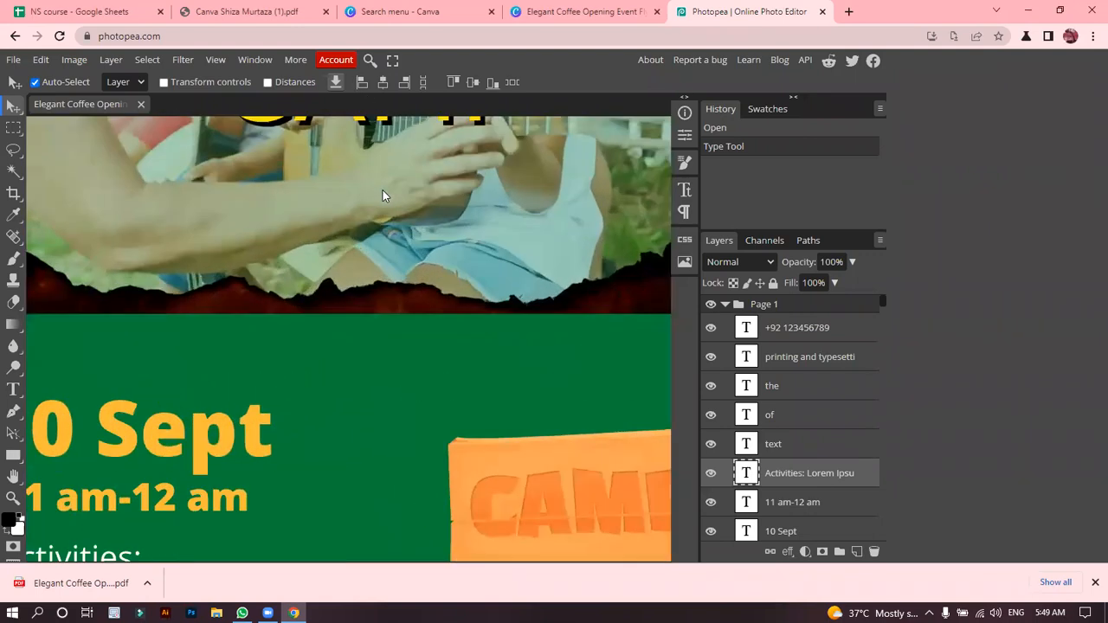
ctrl+scroll(382, 195, down, 10)
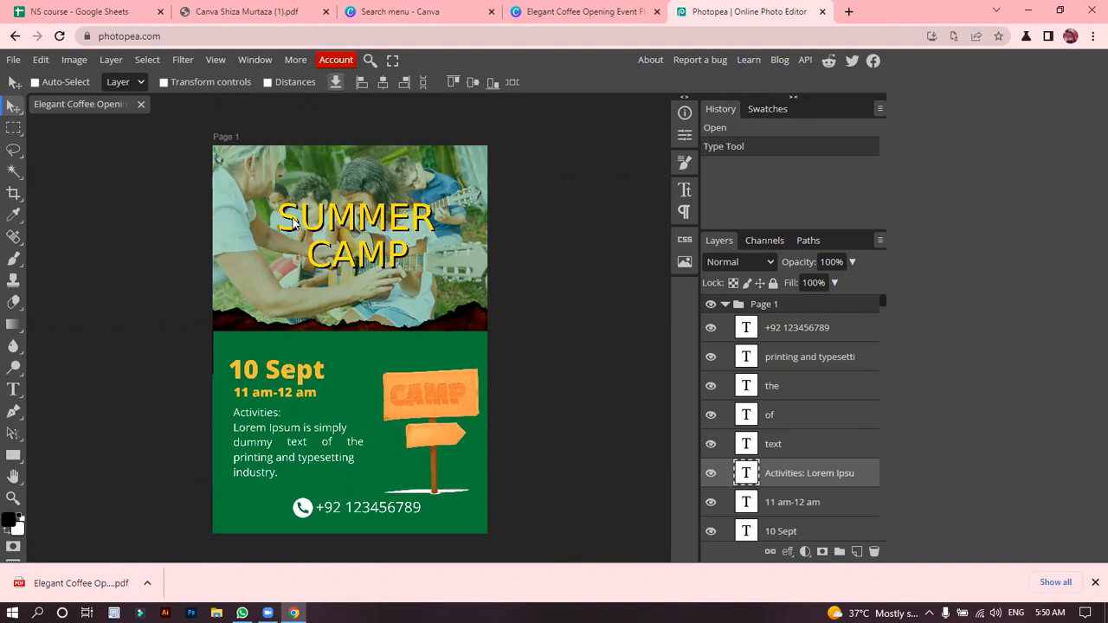
click(822, 11)
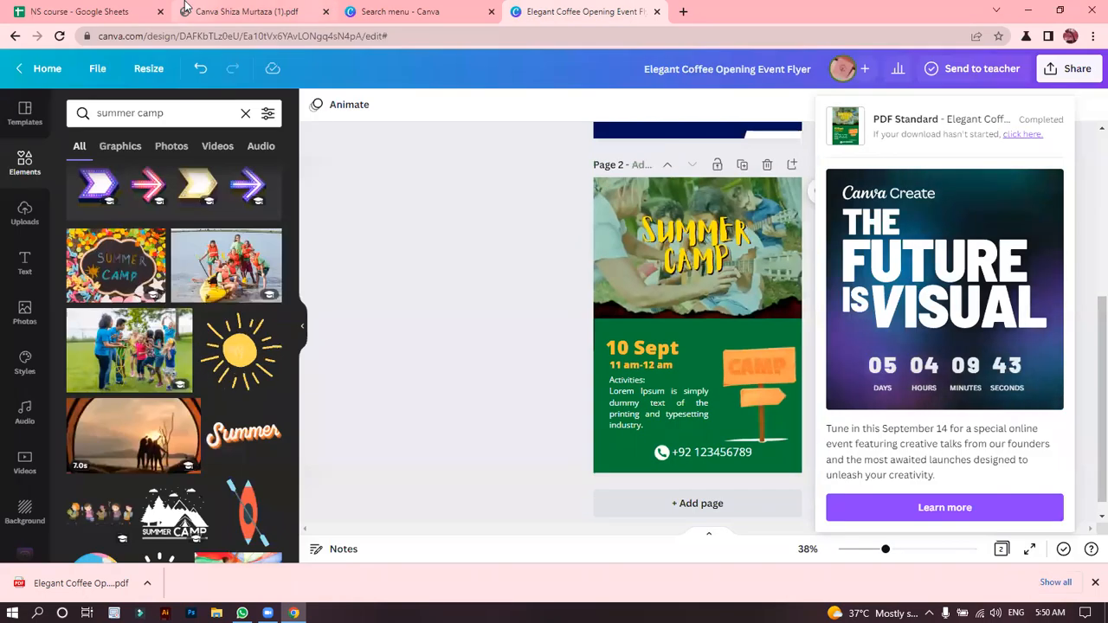
click(215, 8)
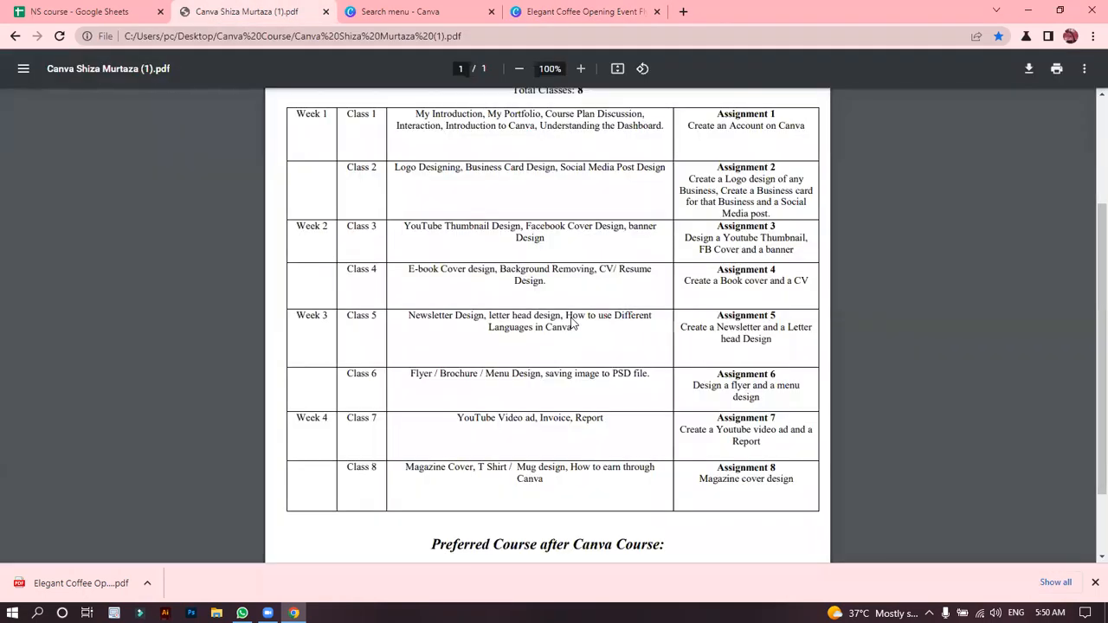